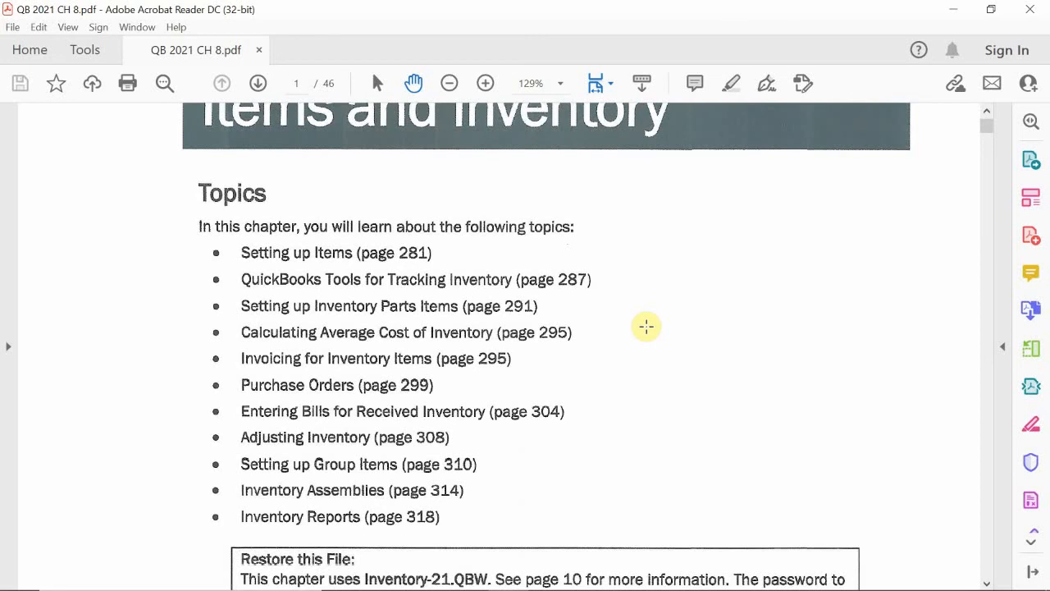
Read the chapter's topic list and the QuickBooks Items introduction, including the Item List and New Item type figures
scroll(646, 327, "down", 8)
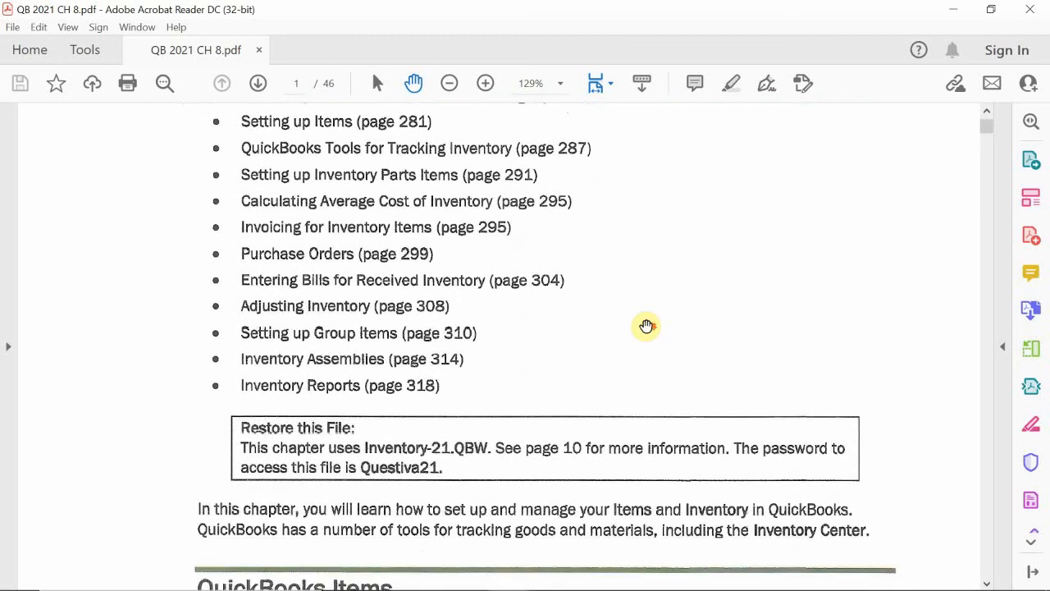
scroll(649, 322, "down", 5)
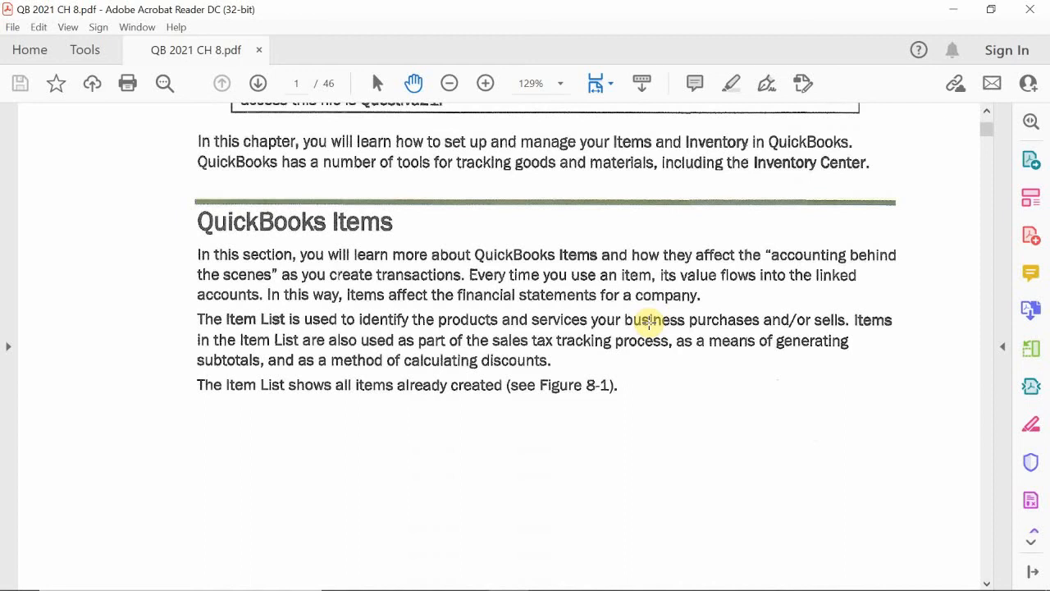
scroll(470, 292, "down", 1)
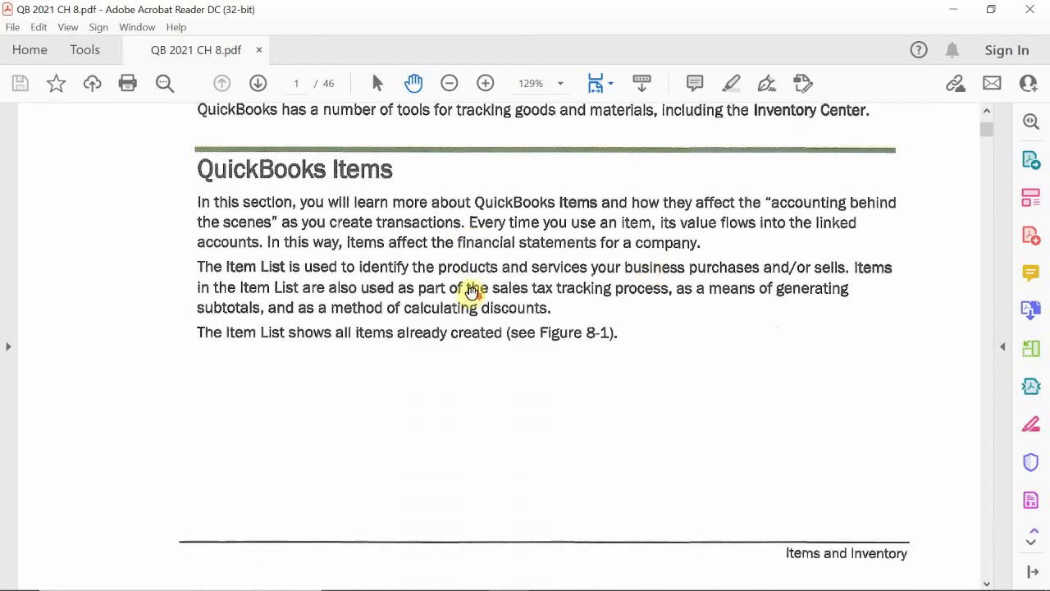
scroll(471, 291, "down", 10)
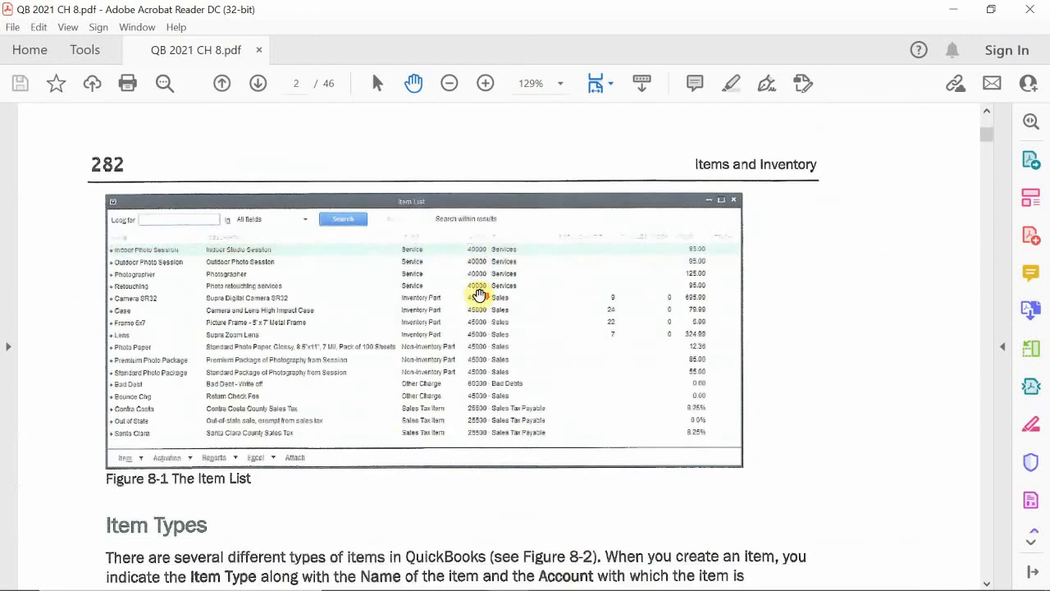
scroll(480, 294, "down", 10)
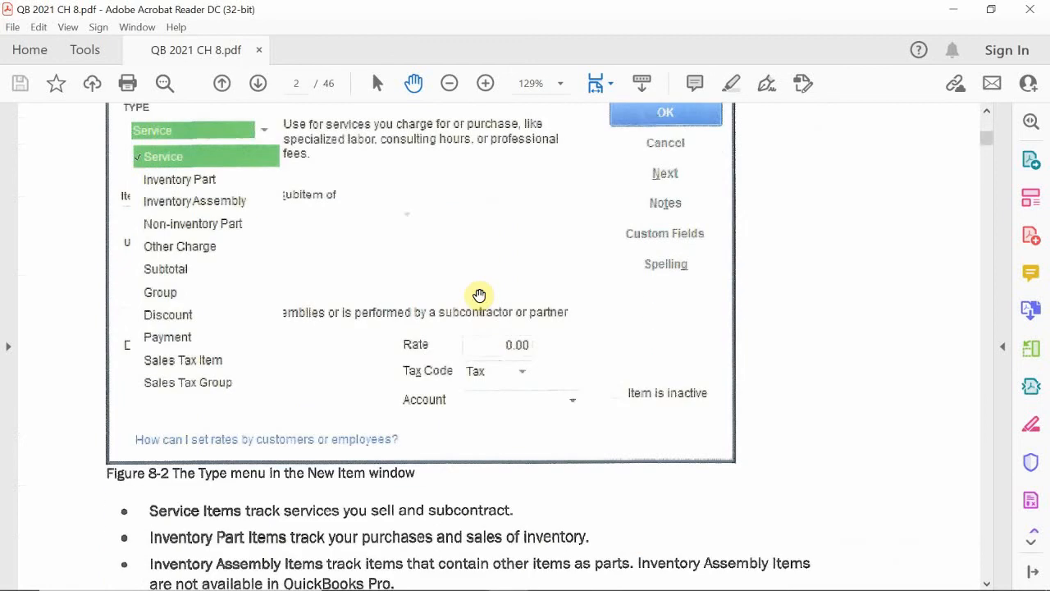
scroll(479, 295, "down", 8)
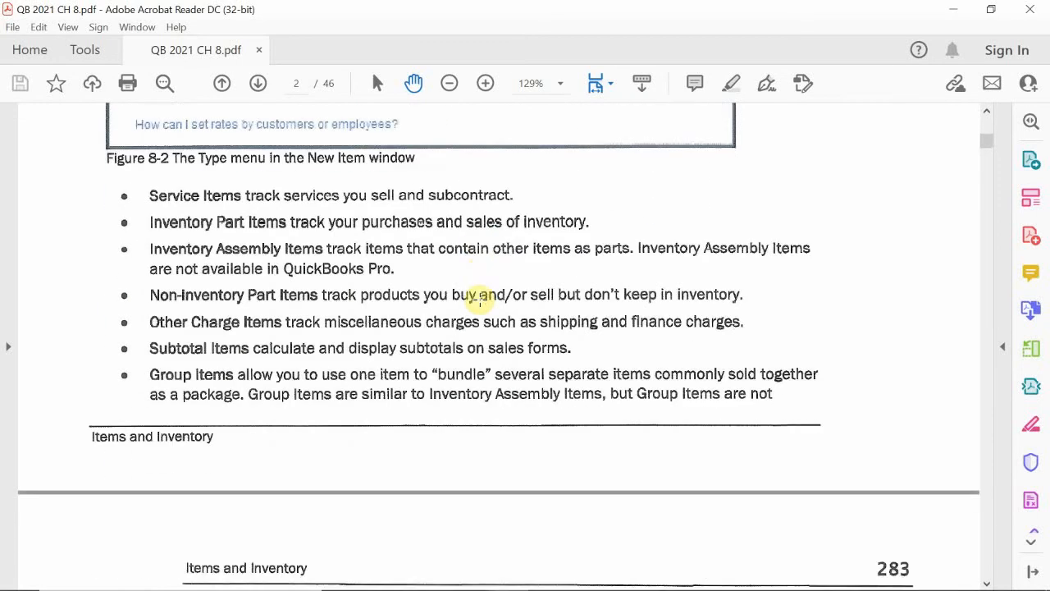
Review the descriptions of each QuickBooks item type, from Service Items to Sales Tax Group Items, and the Service Items practice steps
scroll(480, 298, "up", 1)
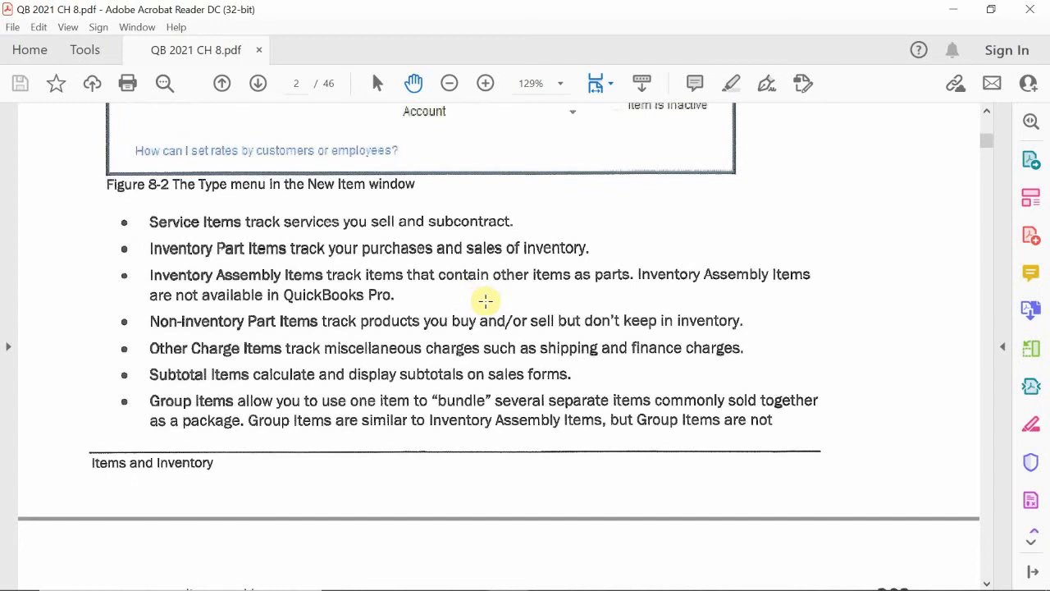
scroll(484, 299, "down", 5)
scroll(503, 311, "down", 1)
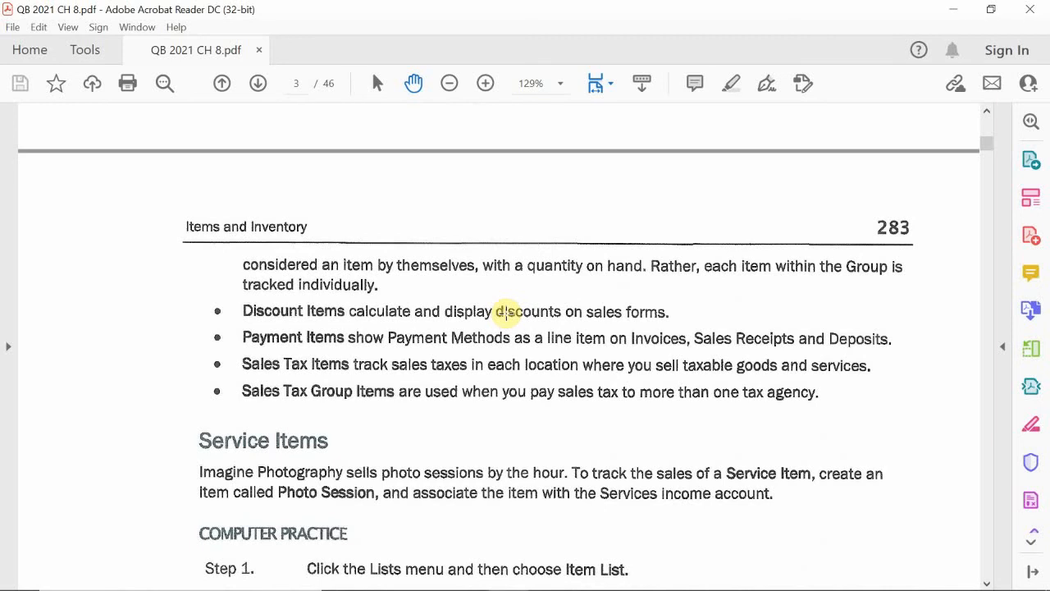
scroll(507, 312, "up", 5)
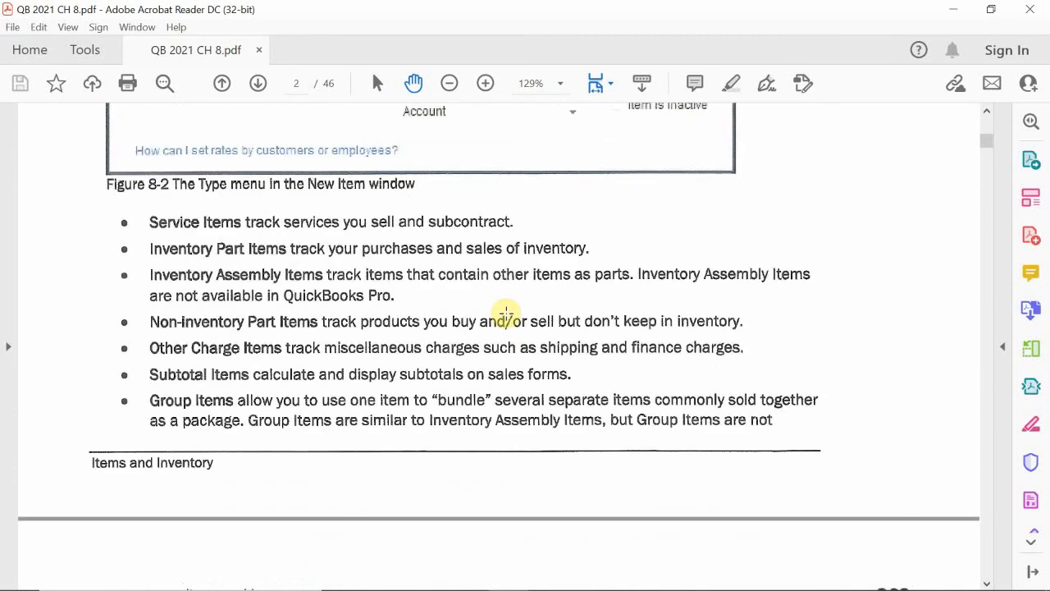
scroll(506, 314, "down", 1)
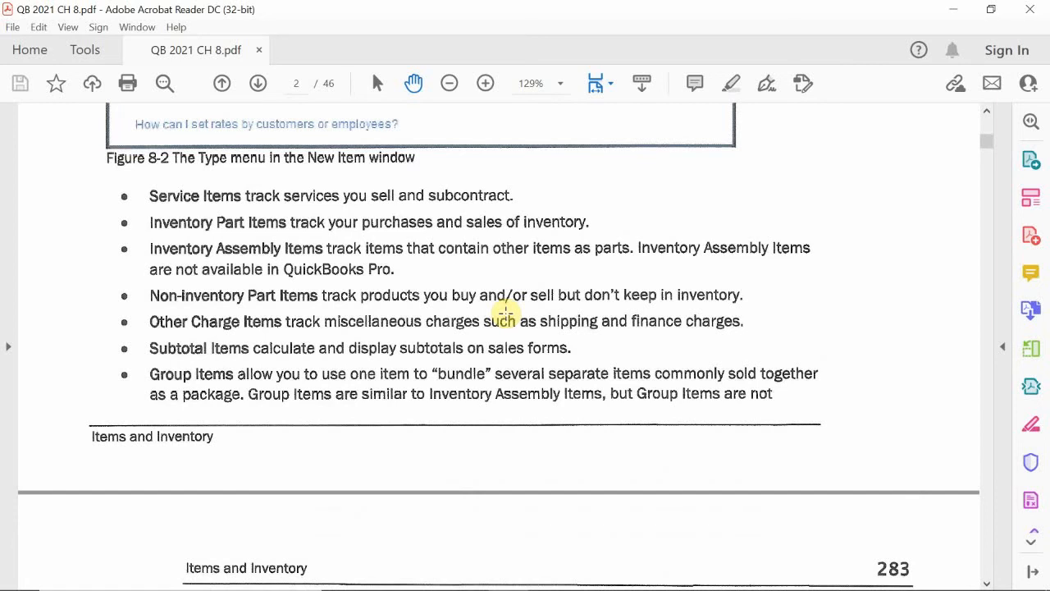
scroll(506, 312, "down", 5)
scroll(506, 313, "down", 3)
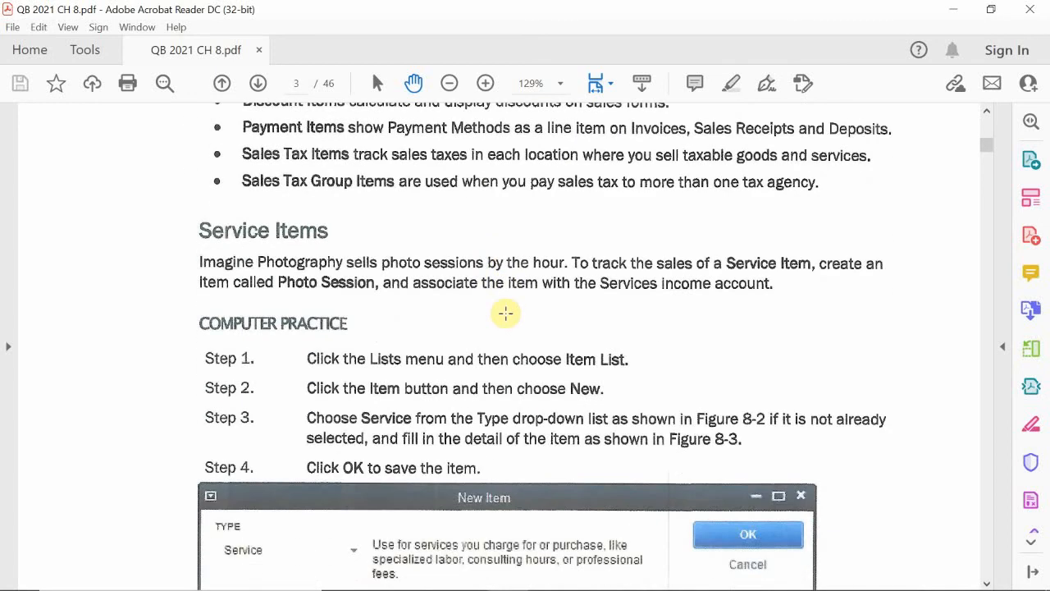
scroll(506, 313, "up", 3)
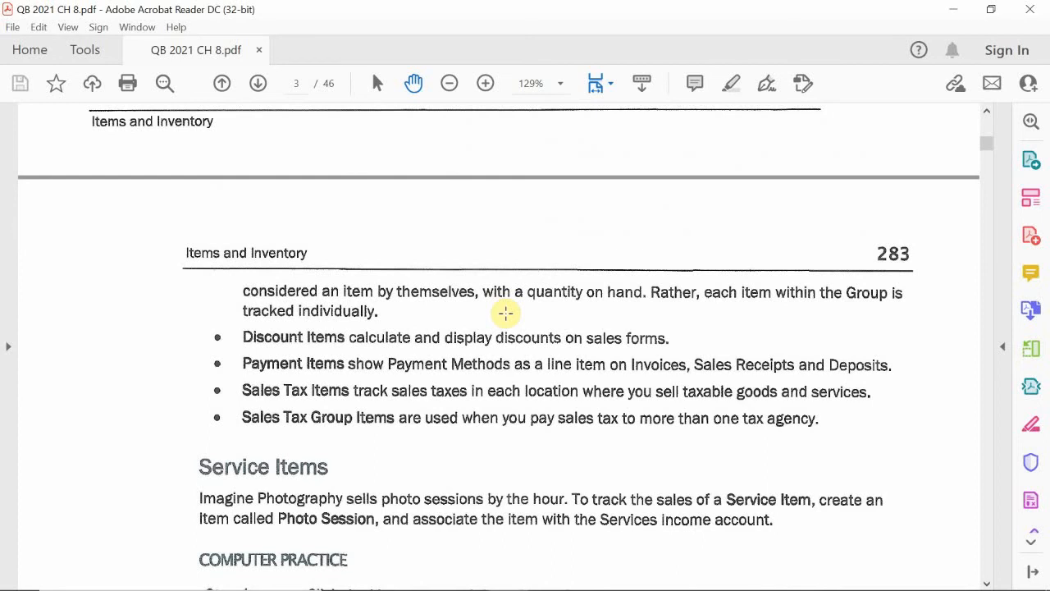
scroll(506, 313, "up", 8)
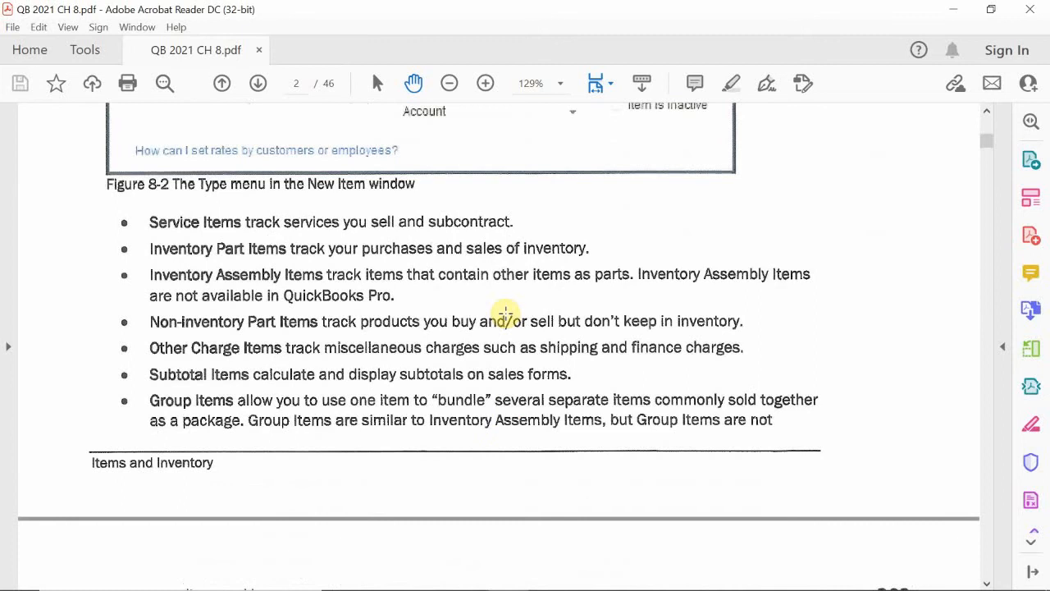
scroll(506, 312, "down", 8)
scroll(506, 313, "down", 5)
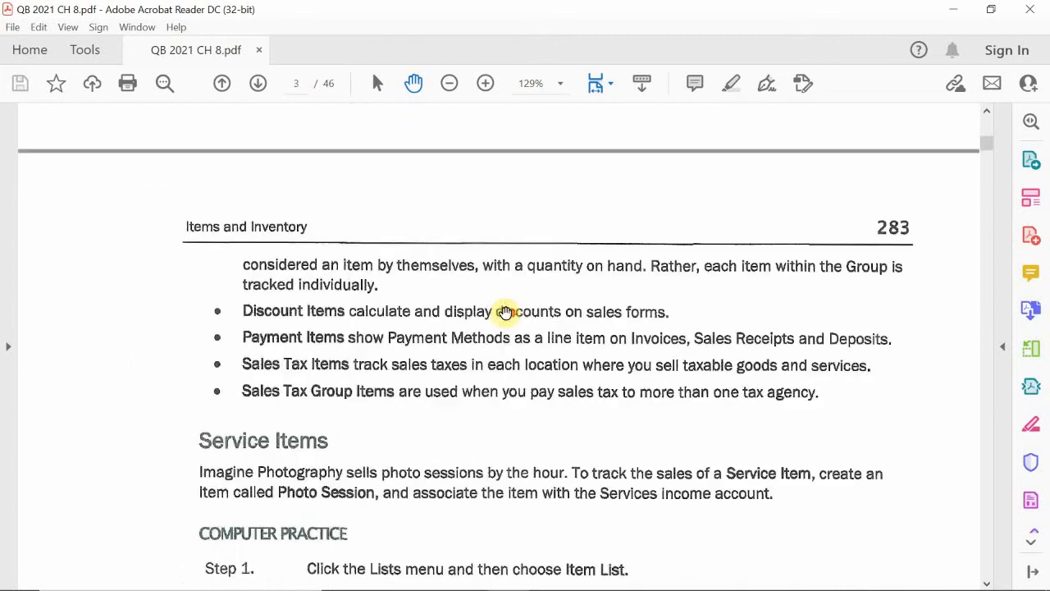
scroll(506, 313, "down", 2)
scroll(506, 313, "down", 1)
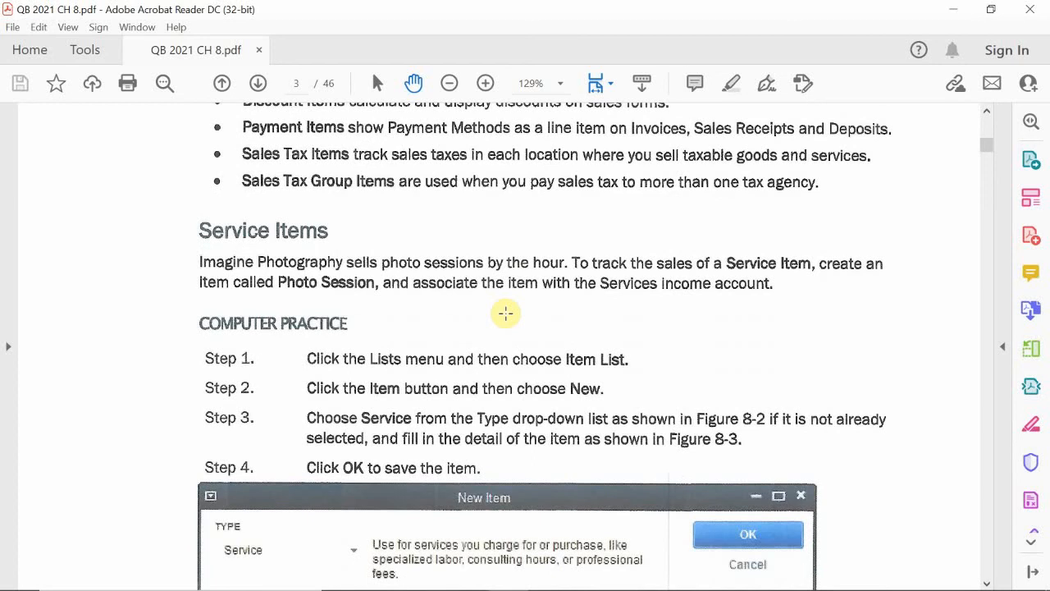
scroll(505, 312, "up", 5)
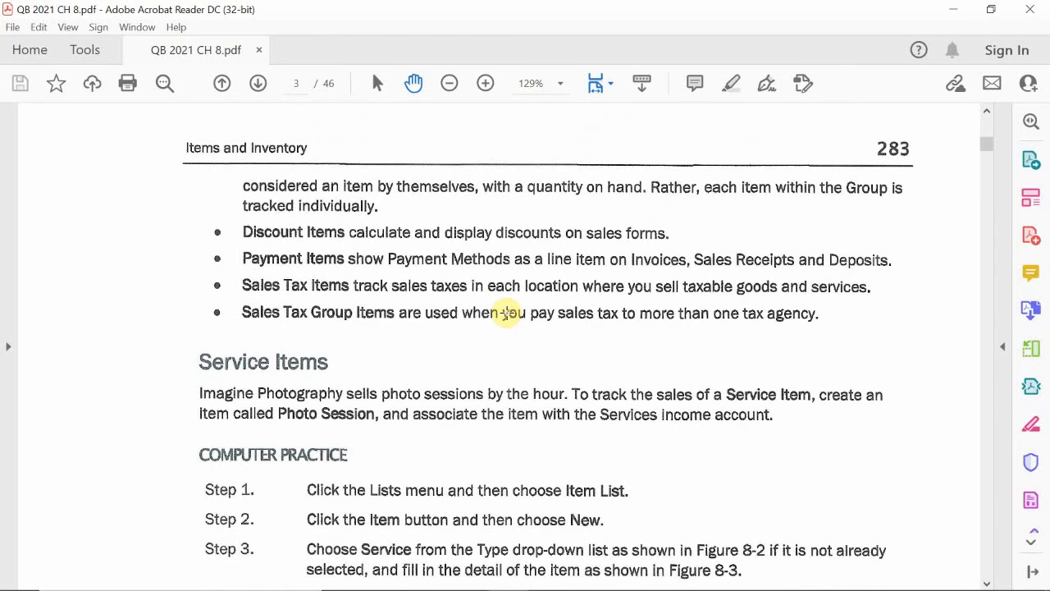
scroll(506, 313, "up", 2)
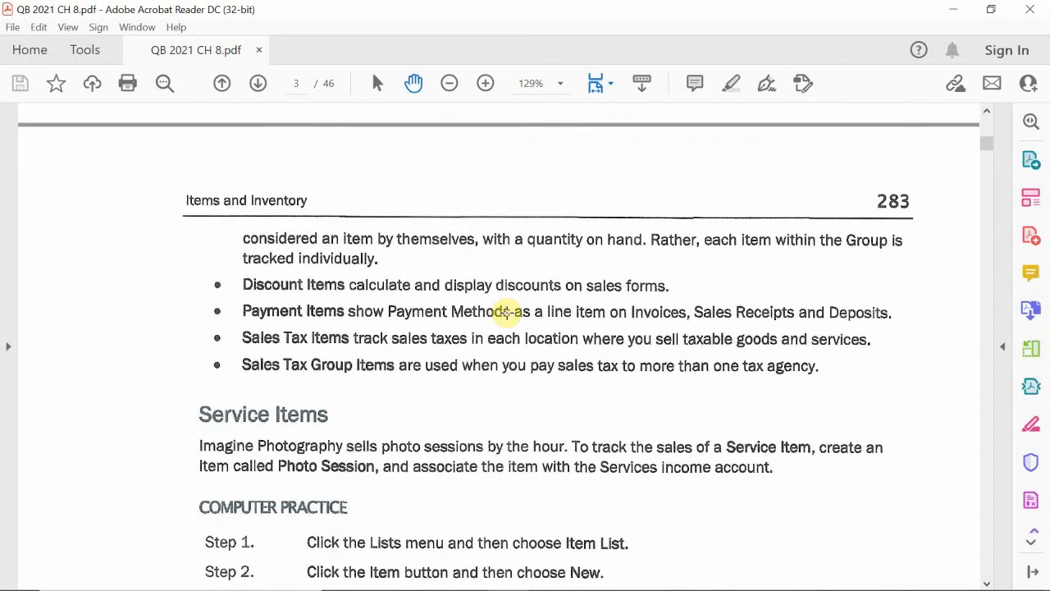
scroll(507, 312, "up", 8)
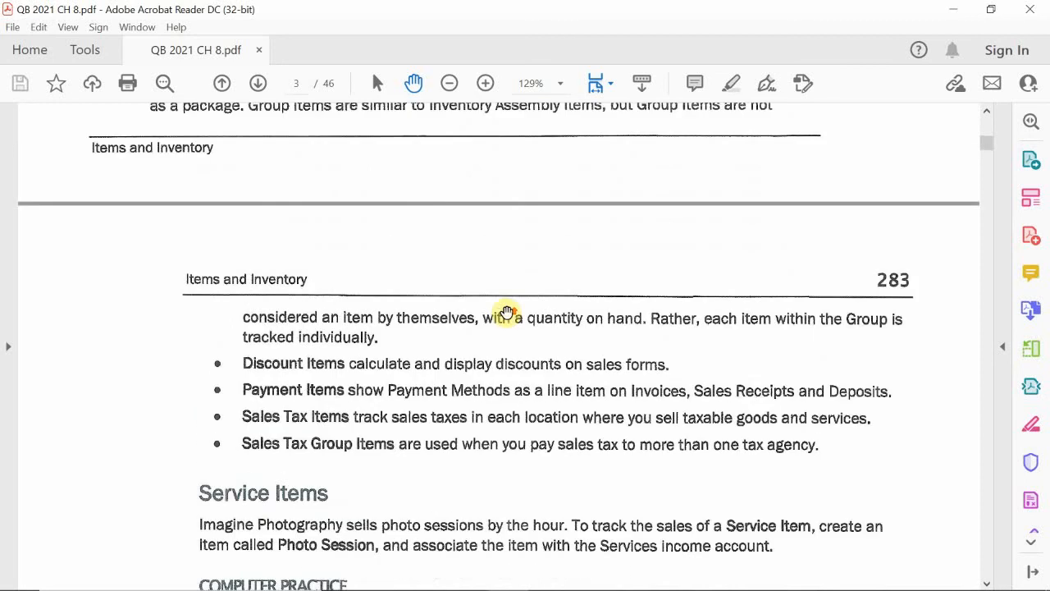
scroll(507, 312, "up", 1)
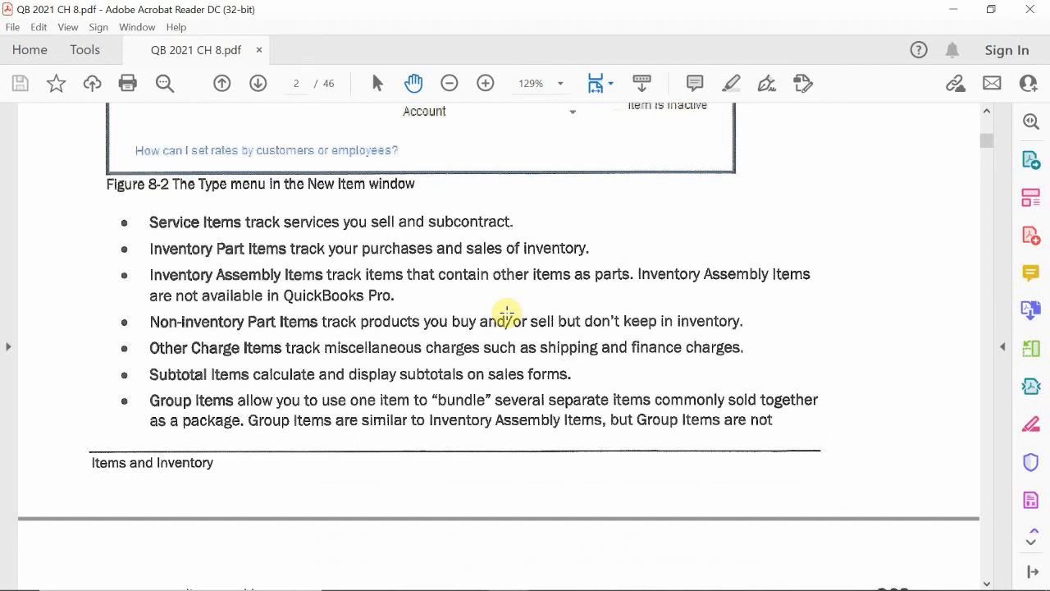
scroll(506, 311, "down", 10)
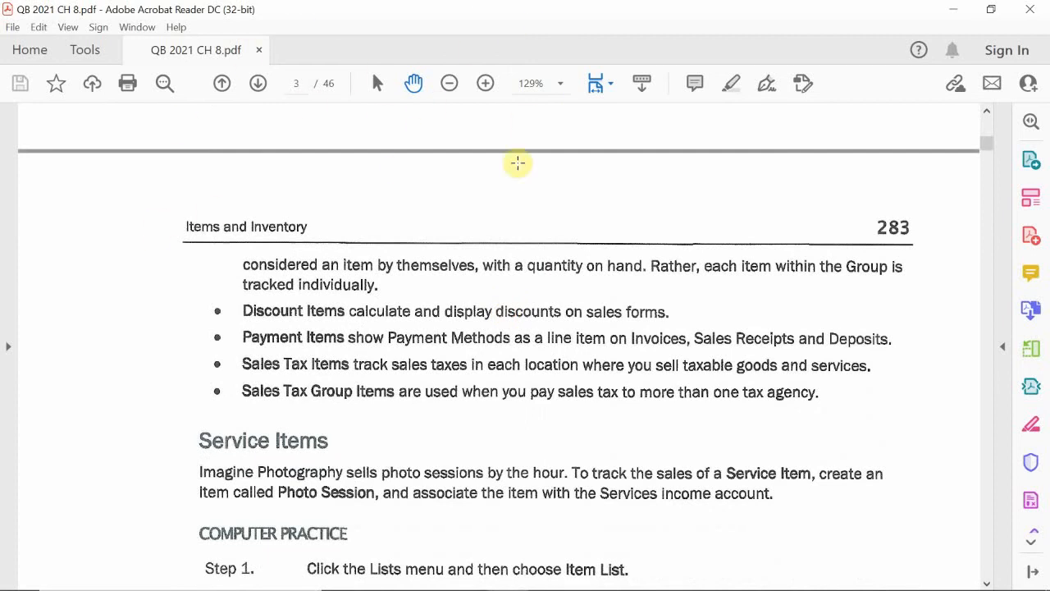
scroll(517, 163, "down", 5)
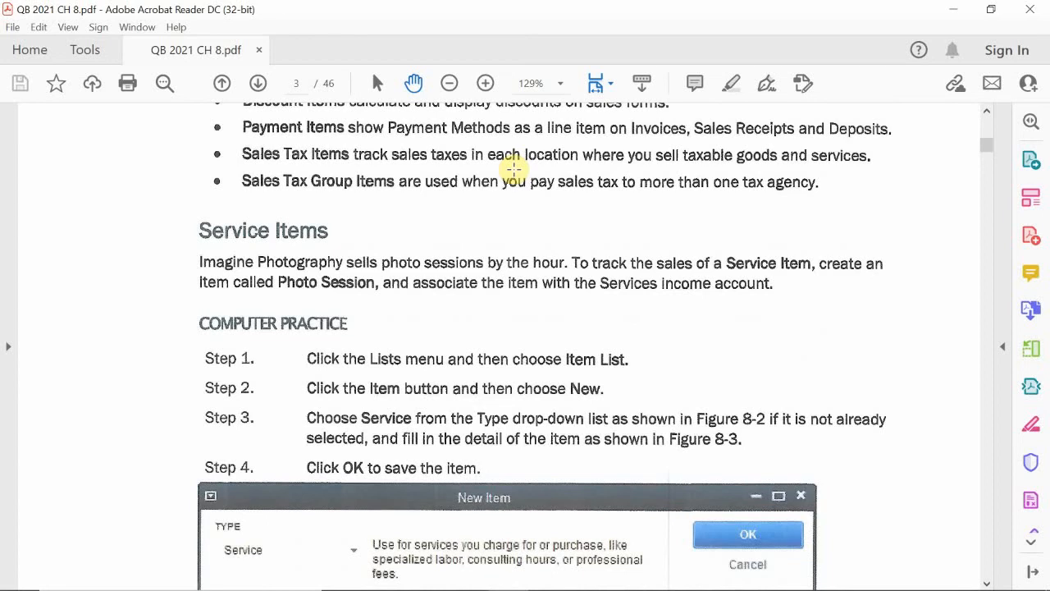
Switch to QuickBooks Desktop and open the Inventory Center for the Imagine Photography company file
mouse_move(67, 588)
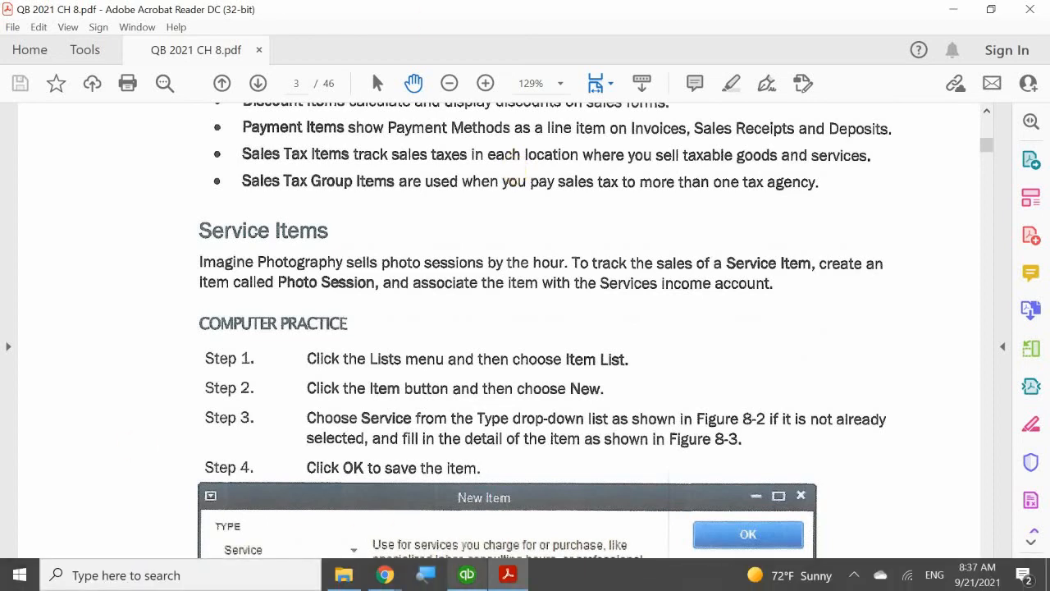
left_click(465, 579)
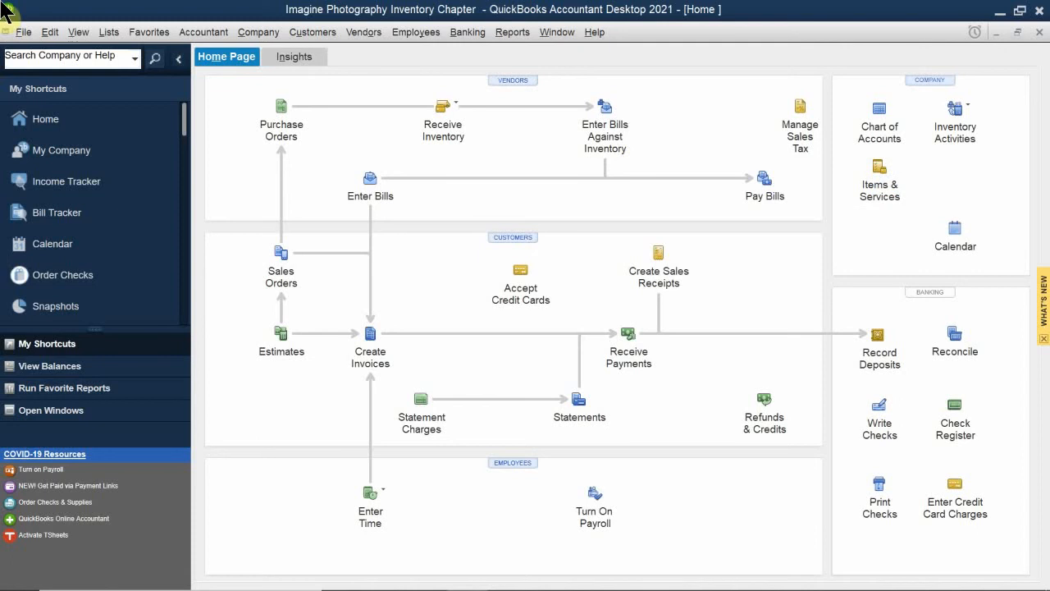
left_click(109, 34)
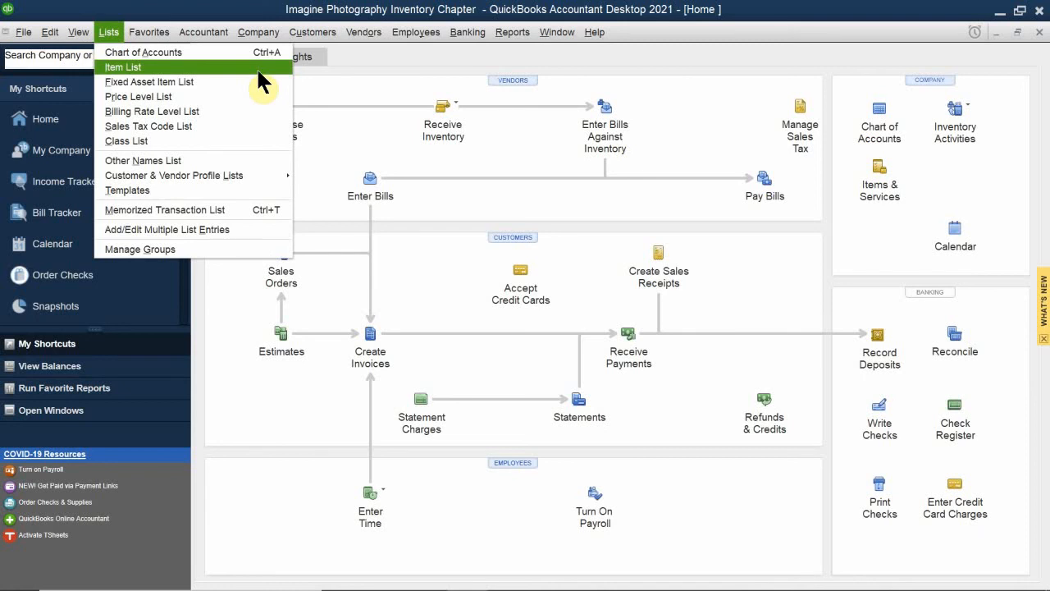
mouse_move(260, 33)
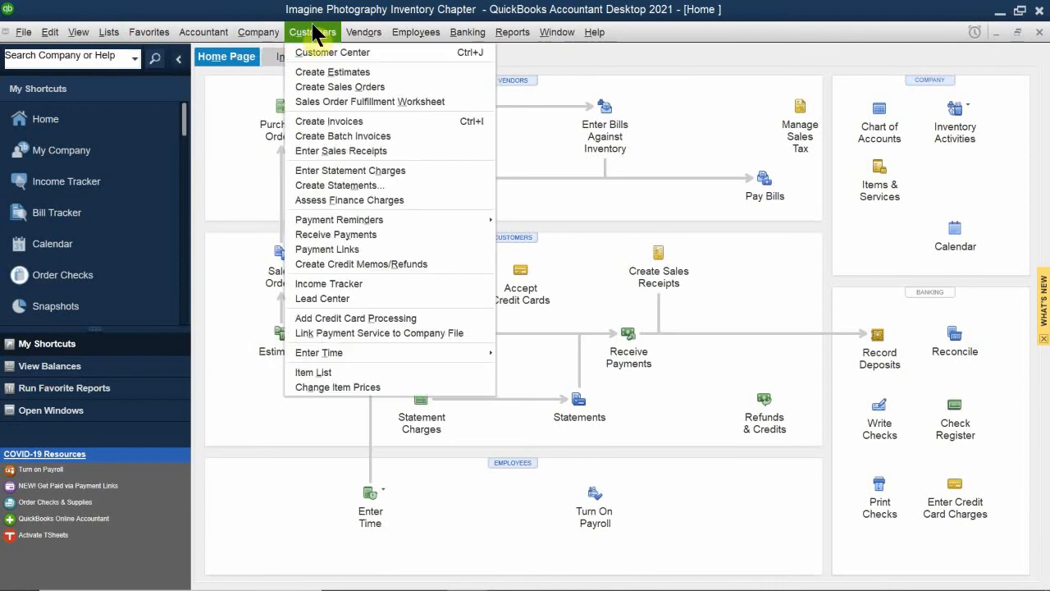
mouse_move(358, 39)
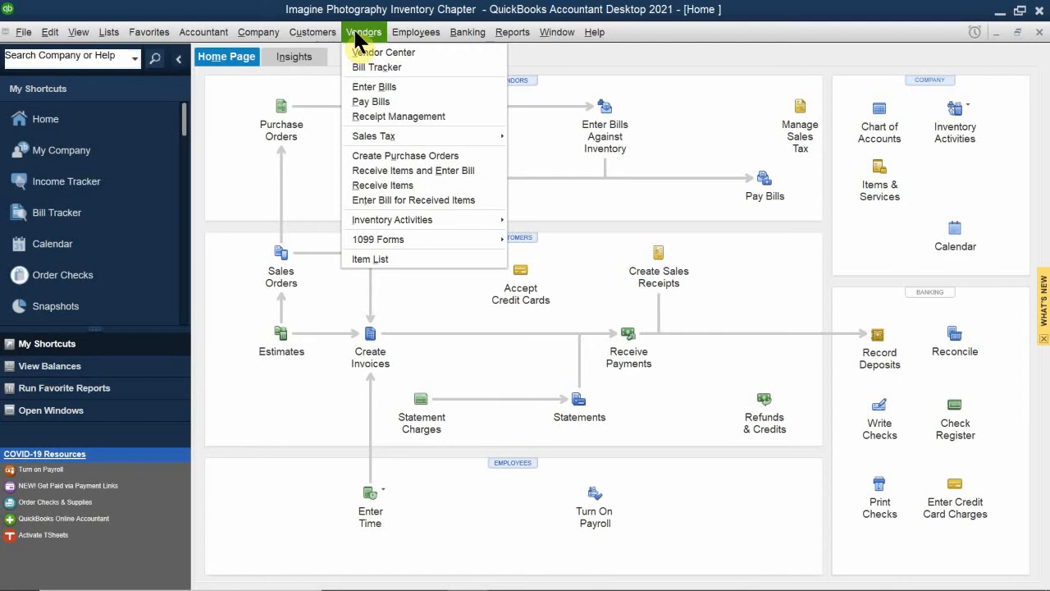
left_click(363, 33)
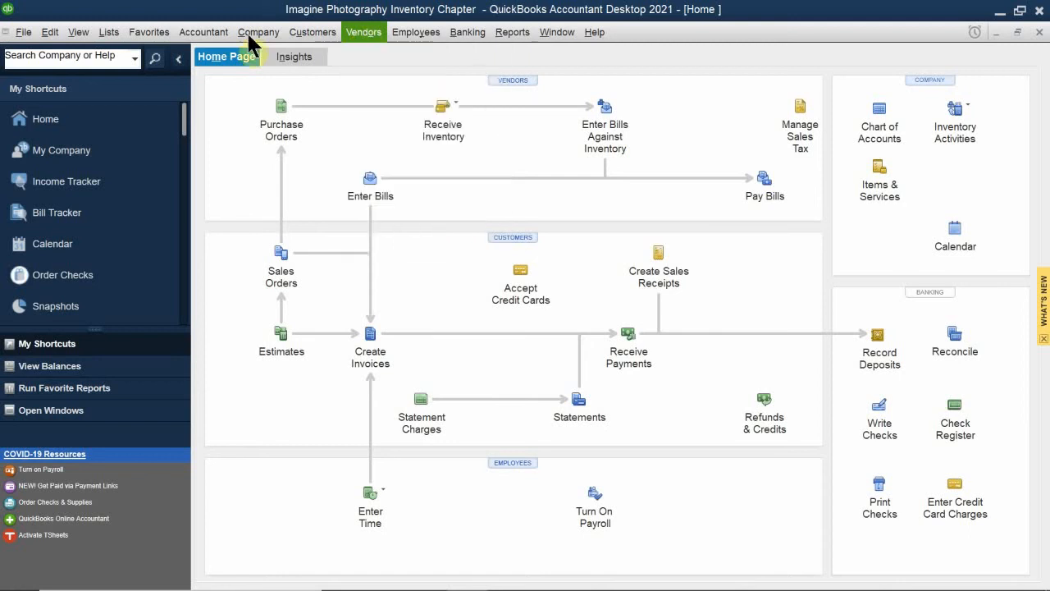
left_click(248, 34)
left_click(361, 32)
left_click(361, 33)
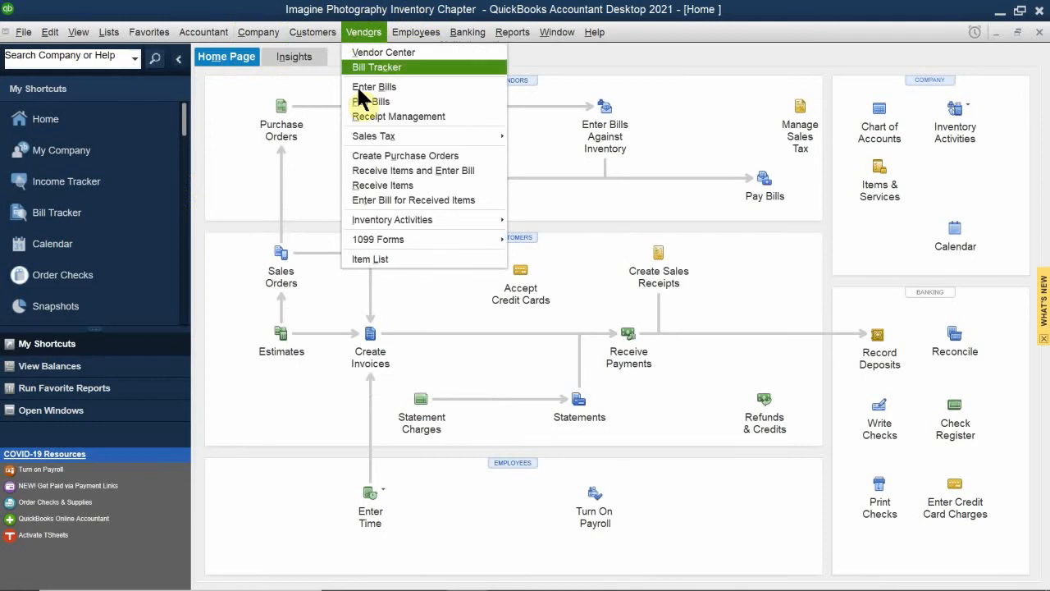
mouse_move(379, 219)
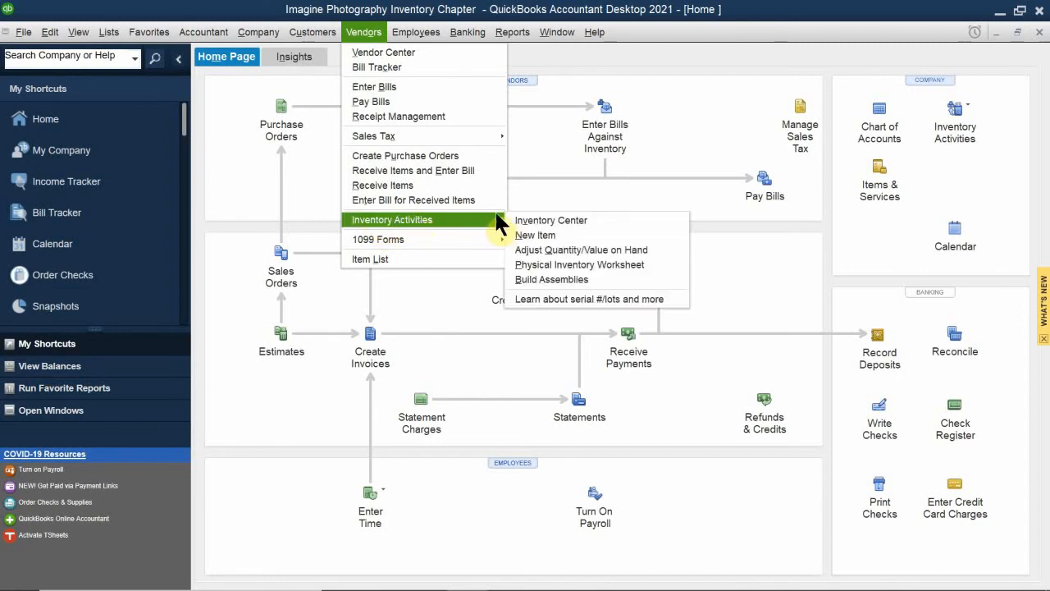
left_click(555, 219)
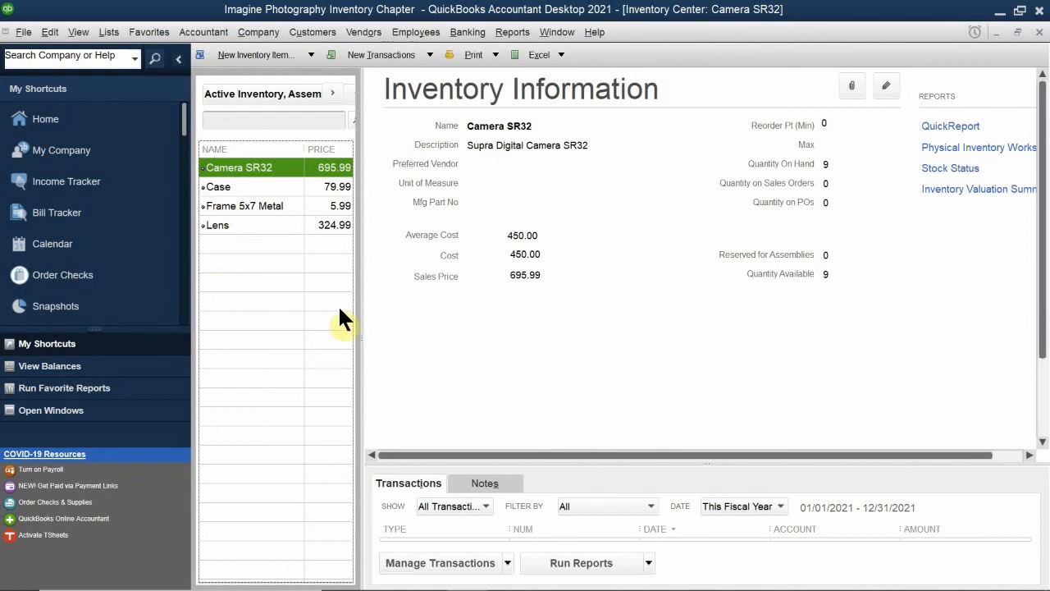
Widen the inventory item list and display the inventory information for the Case item
left_click_drag(361, 293, 401, 307)
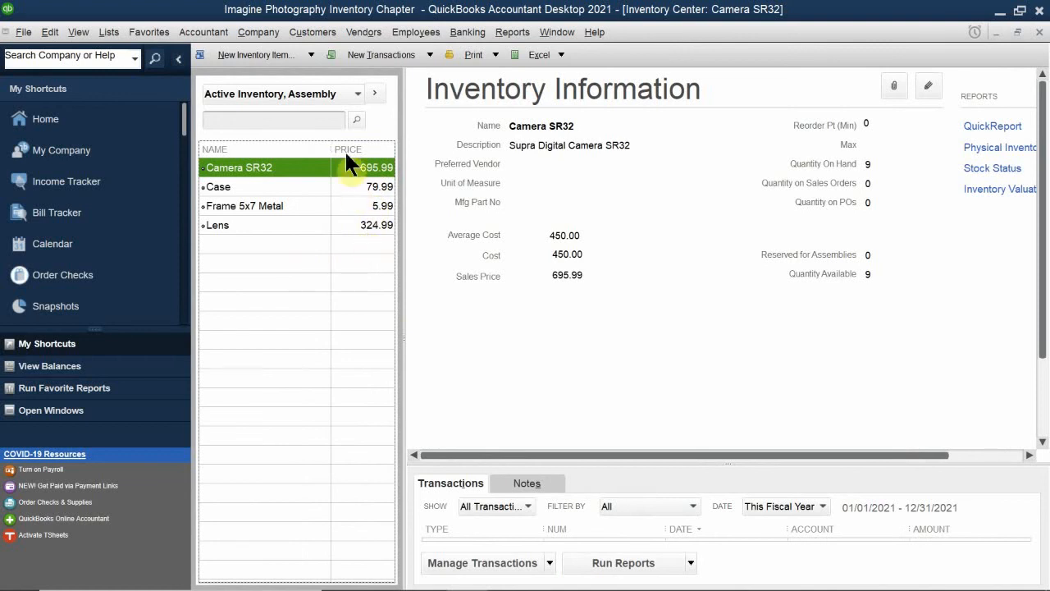
left_click(276, 189)
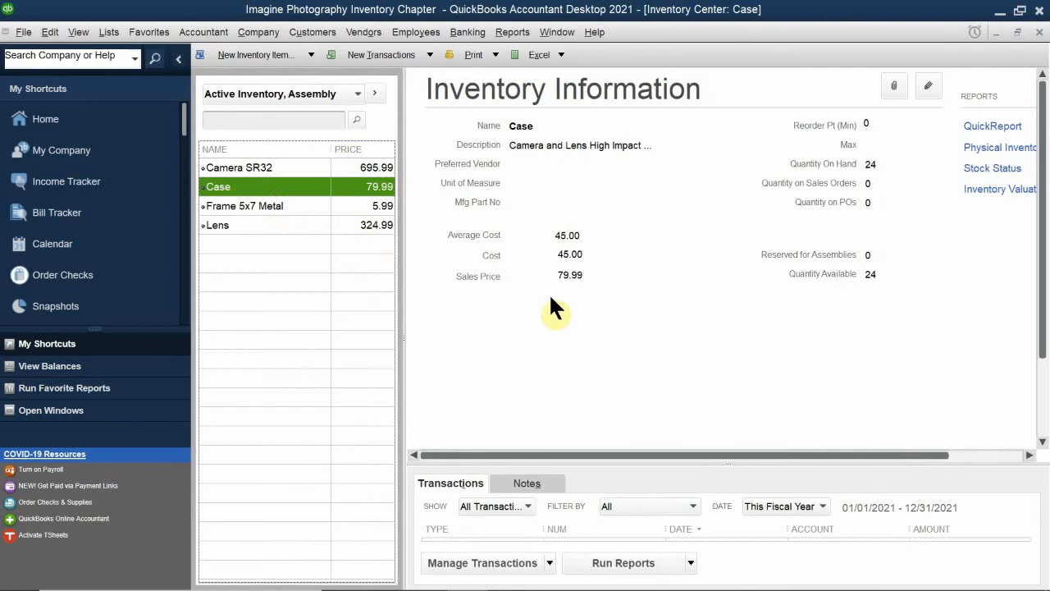
Review the Inventory Center's options for adding inventory items and creating new transactions
left_click(309, 53)
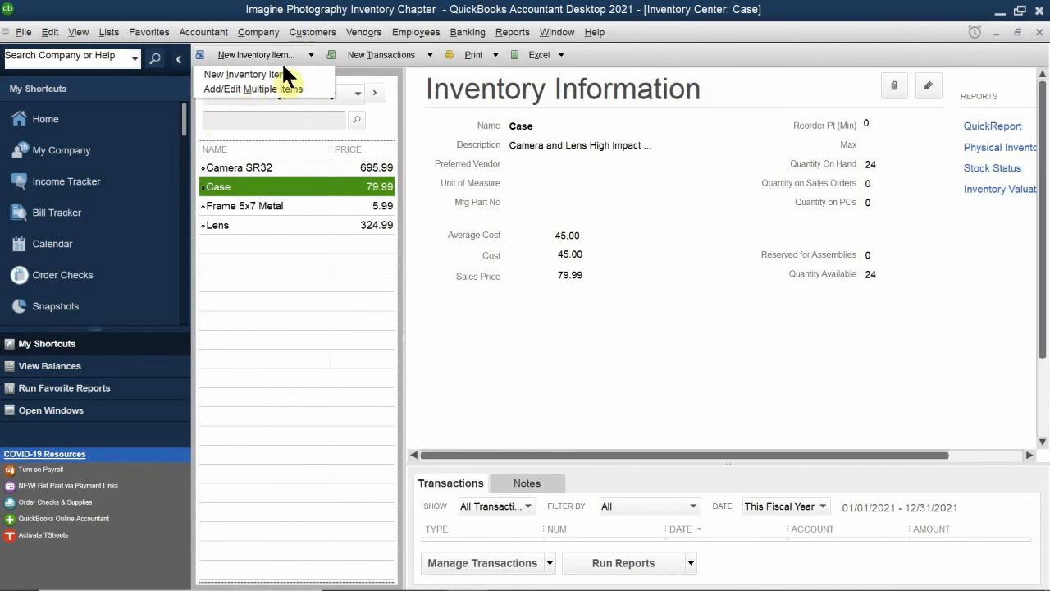
left_click(430, 54)
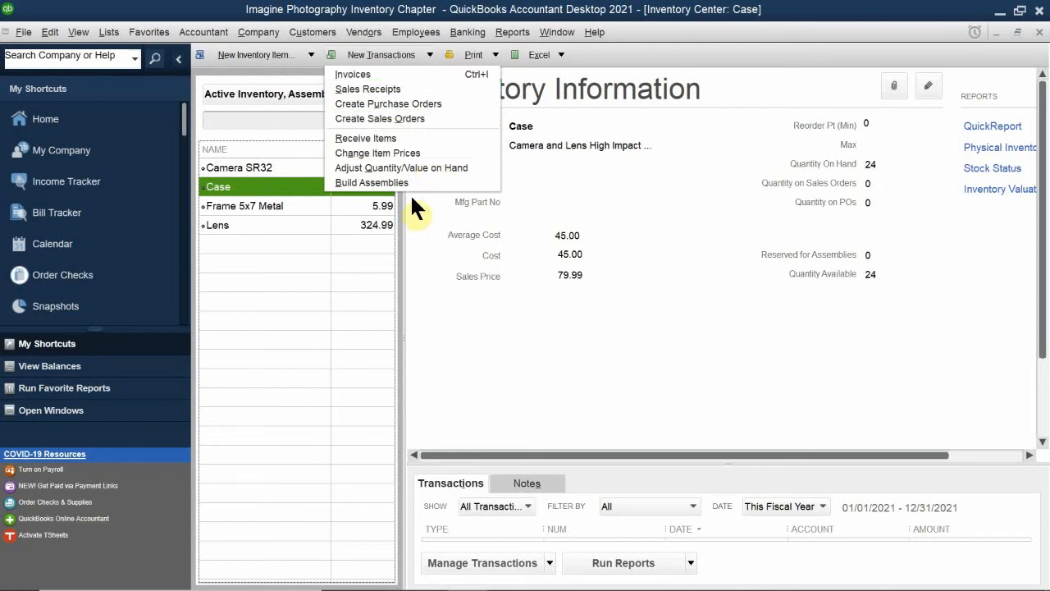
left_click(491, 360)
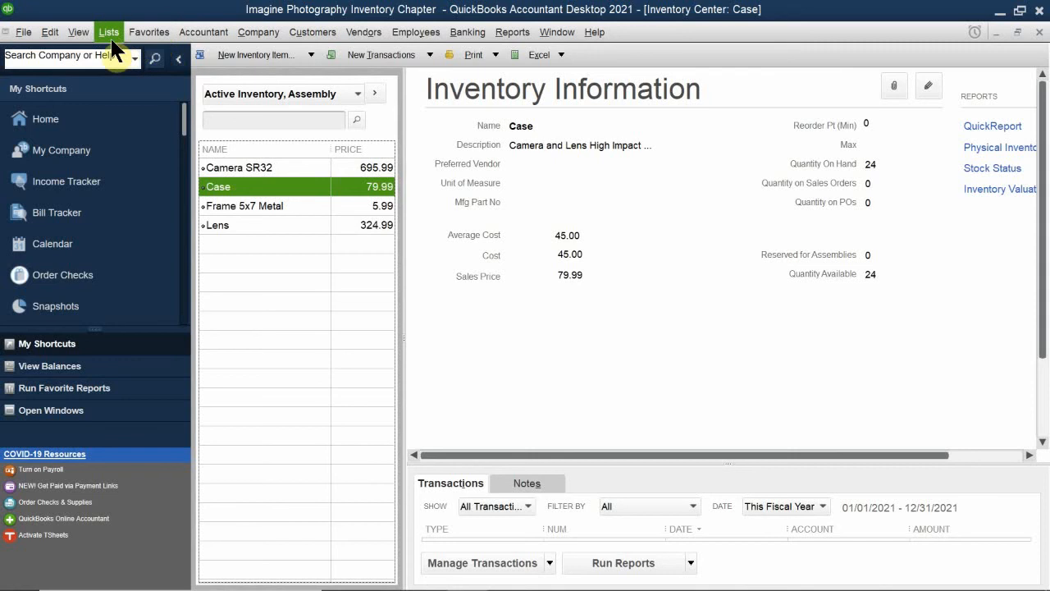
Close the Inventory Center and open the Items & Services list from the Home Page
left_click(1037, 39)
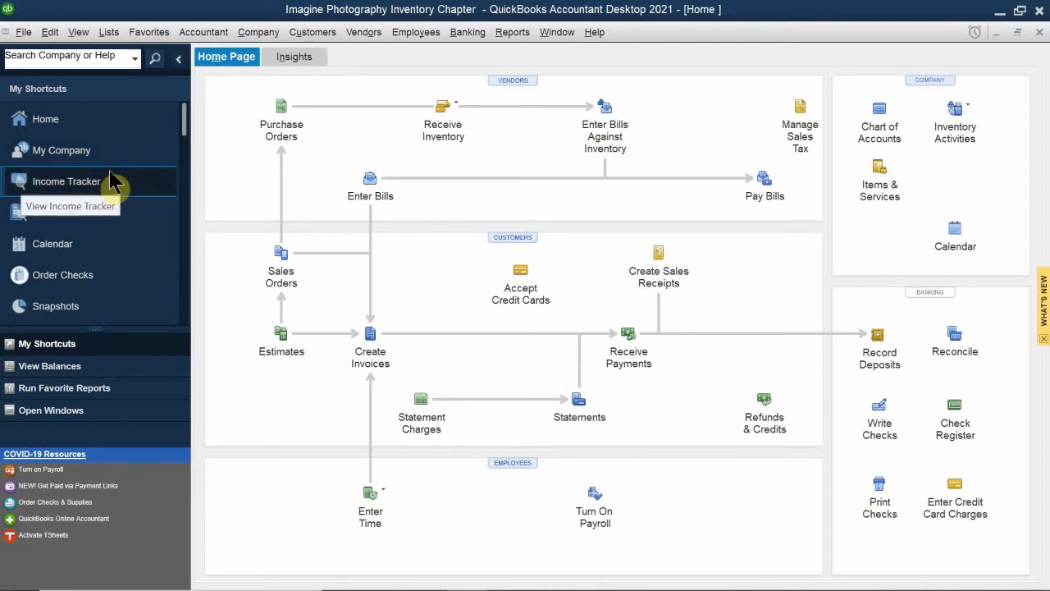
scroll(115, 201, "down", 5)
scroll(107, 207, "up", 5)
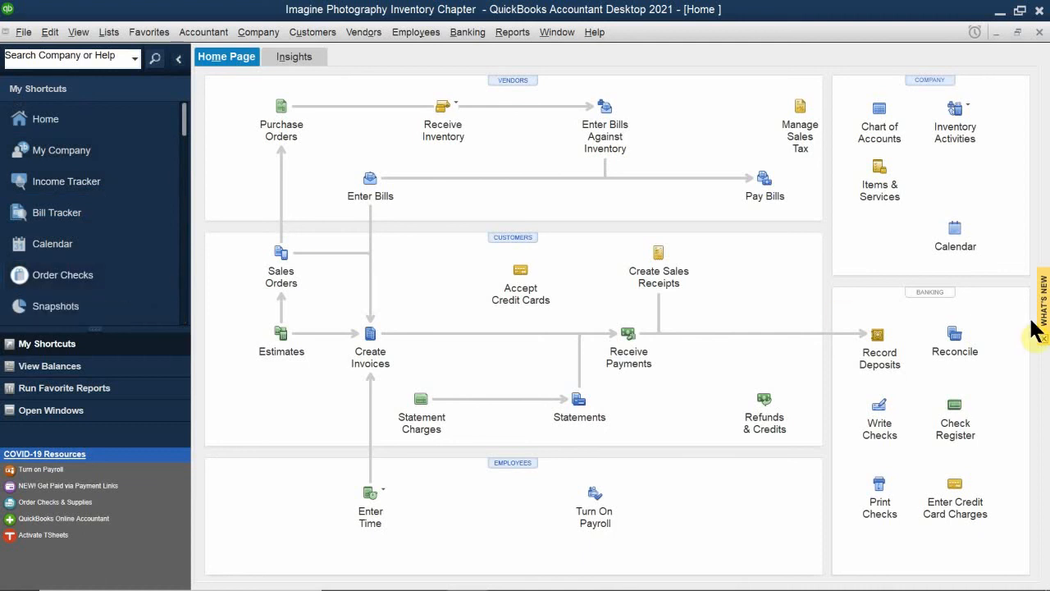
left_click(879, 190)
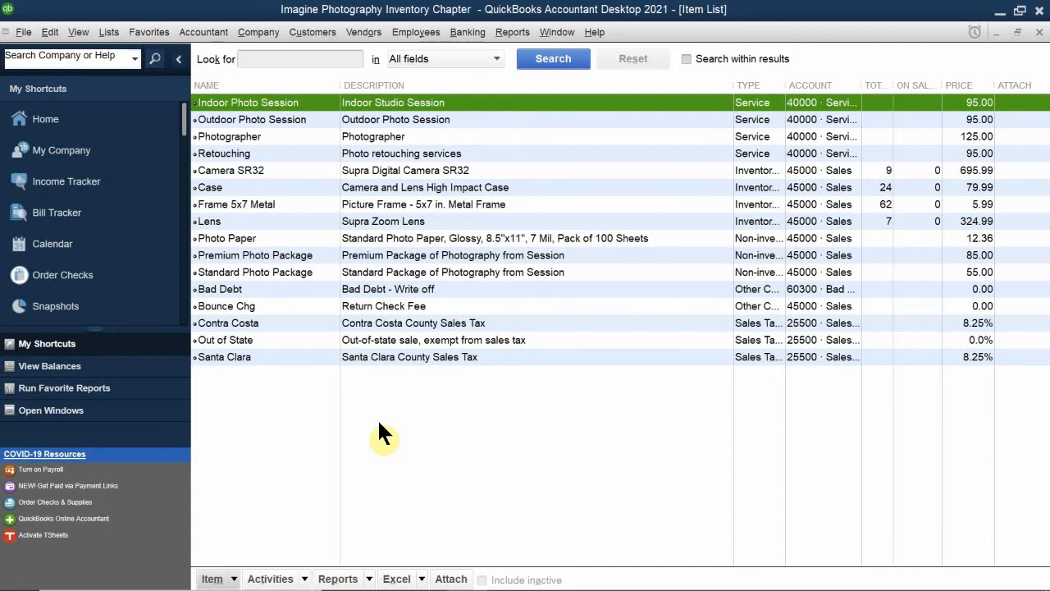
Create a new item from the Item List and choose Service as its type
left_click(212, 579)
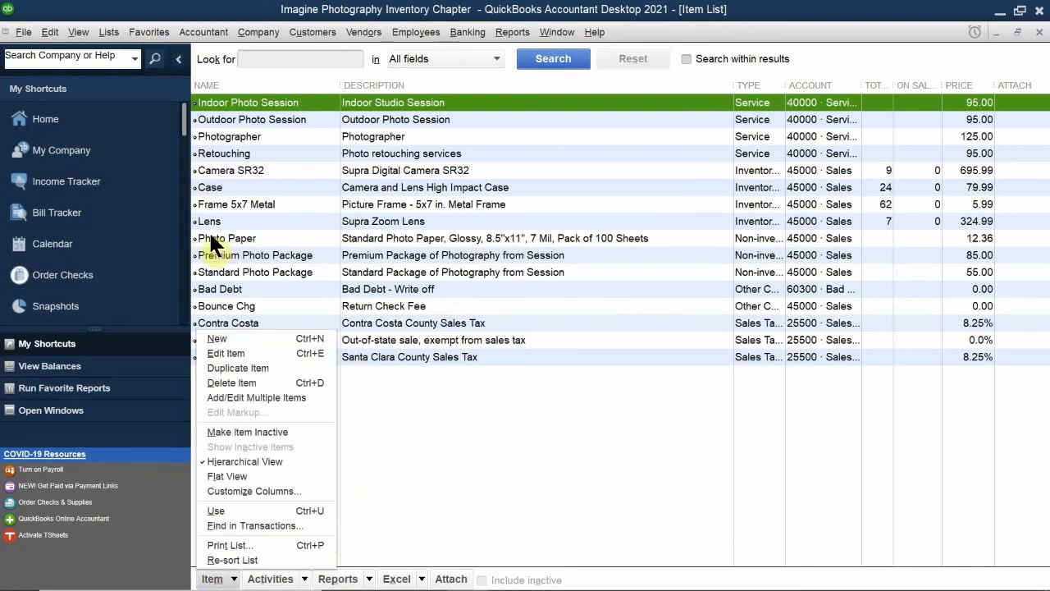
right_click(258, 236)
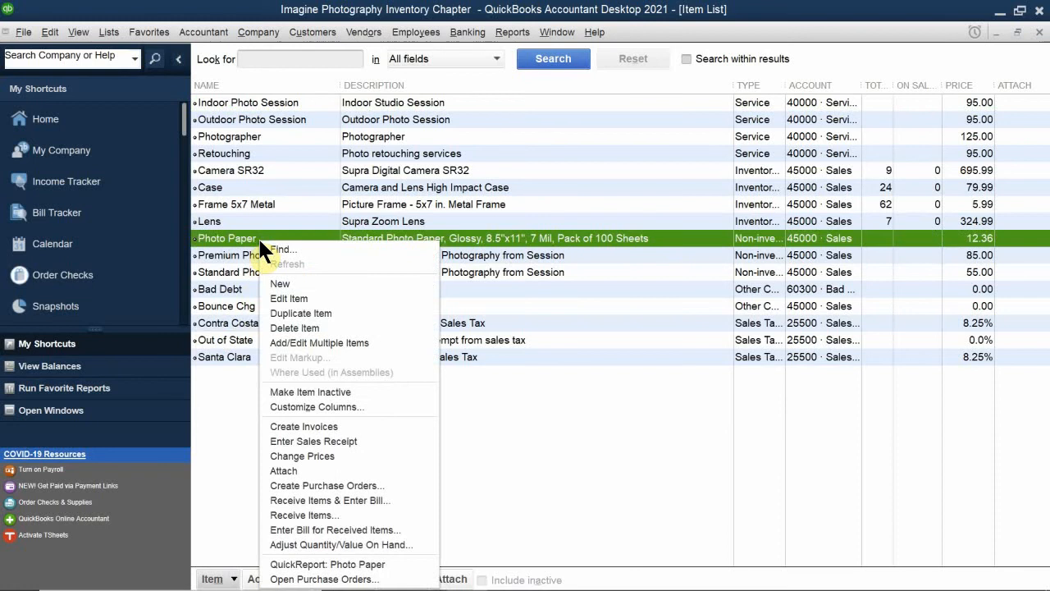
left_click(279, 284)
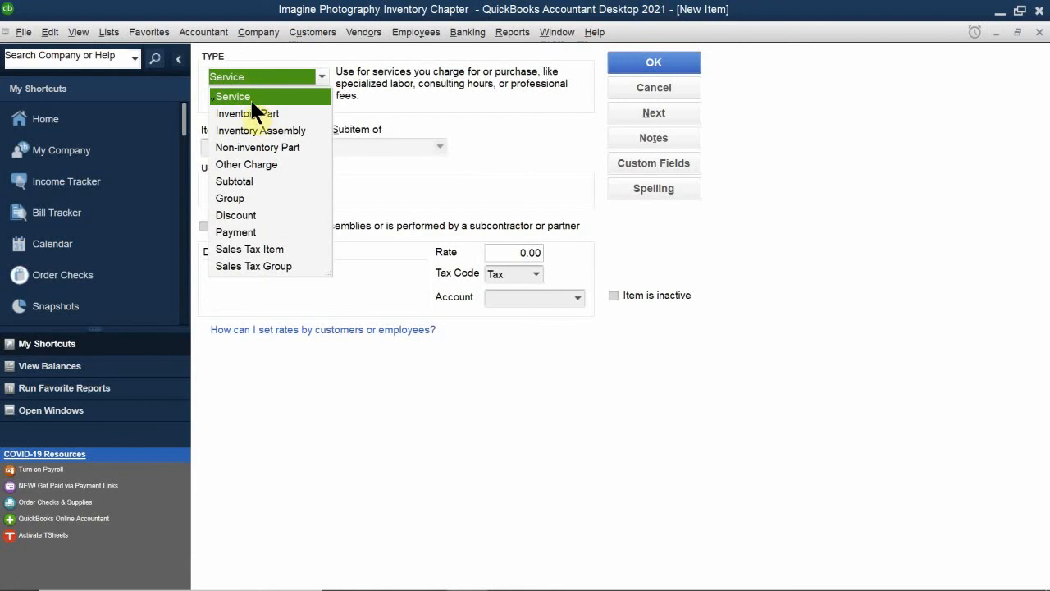
left_click(228, 98)
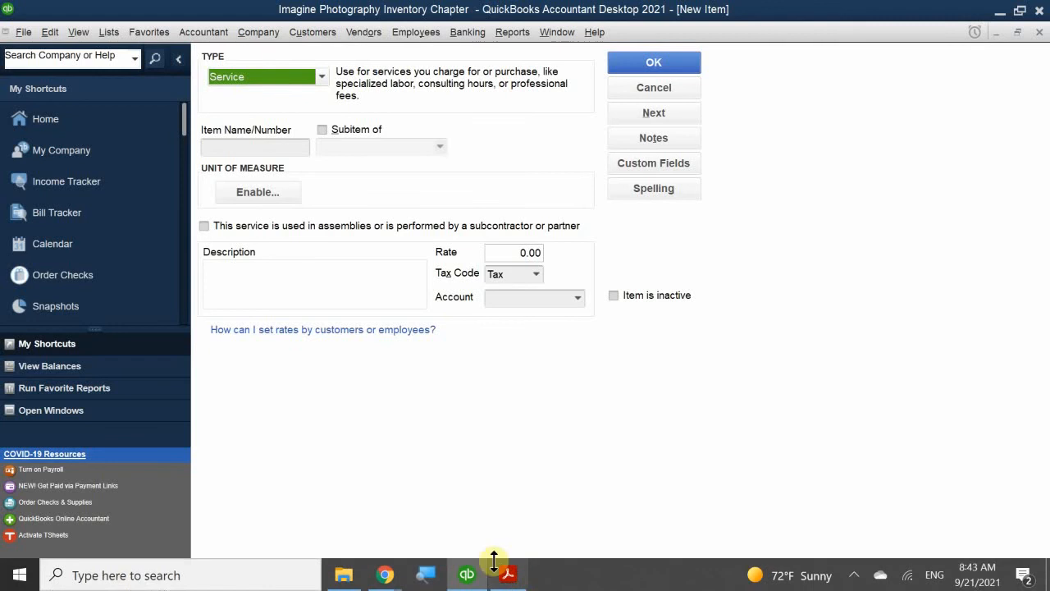
Switch to the chapter 8 PDF in Acrobat Reader and review the New Service Item example in Figure 8-3
left_click(509, 576)
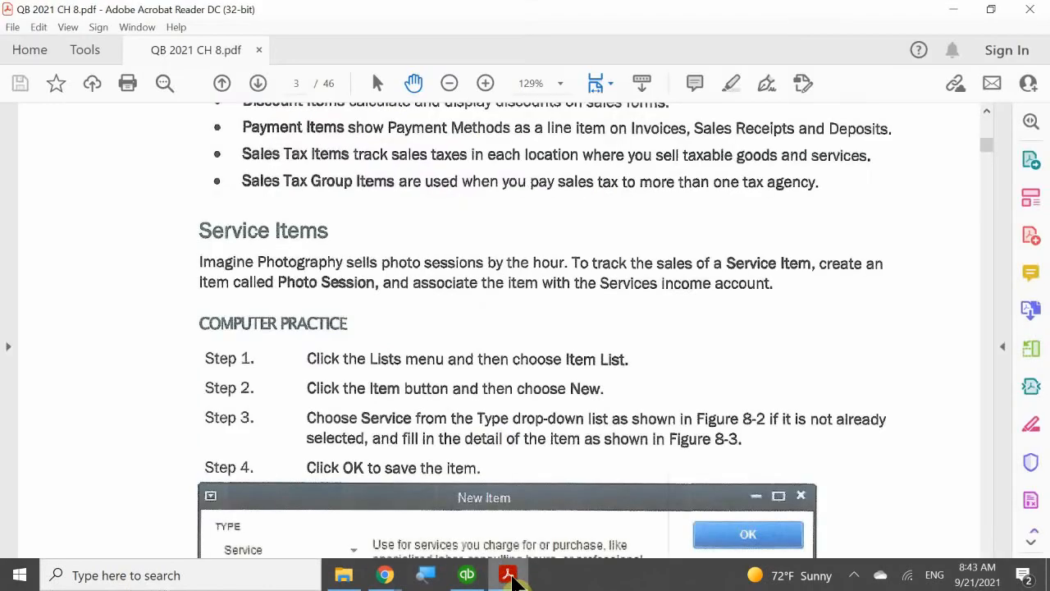
scroll(498, 442, "down", 5)
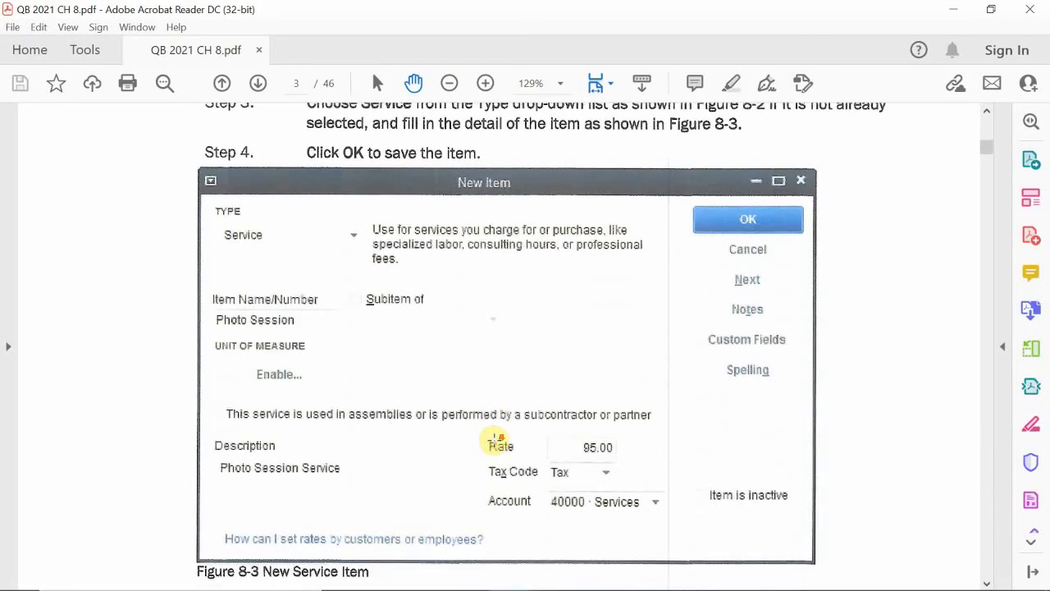
scroll(495, 441, "down", 1)
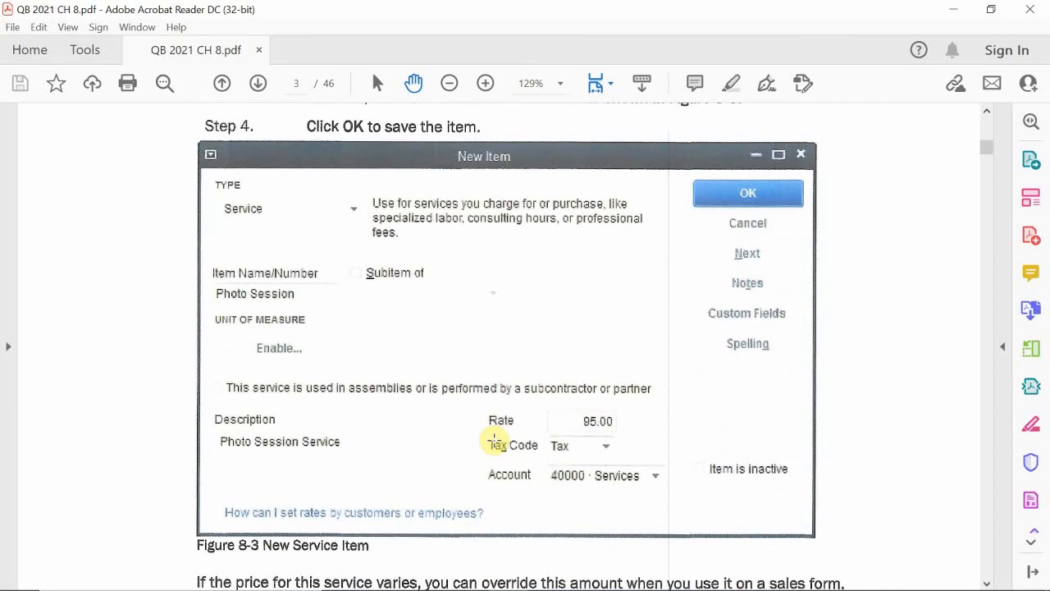
scroll(495, 441, "down", 2)
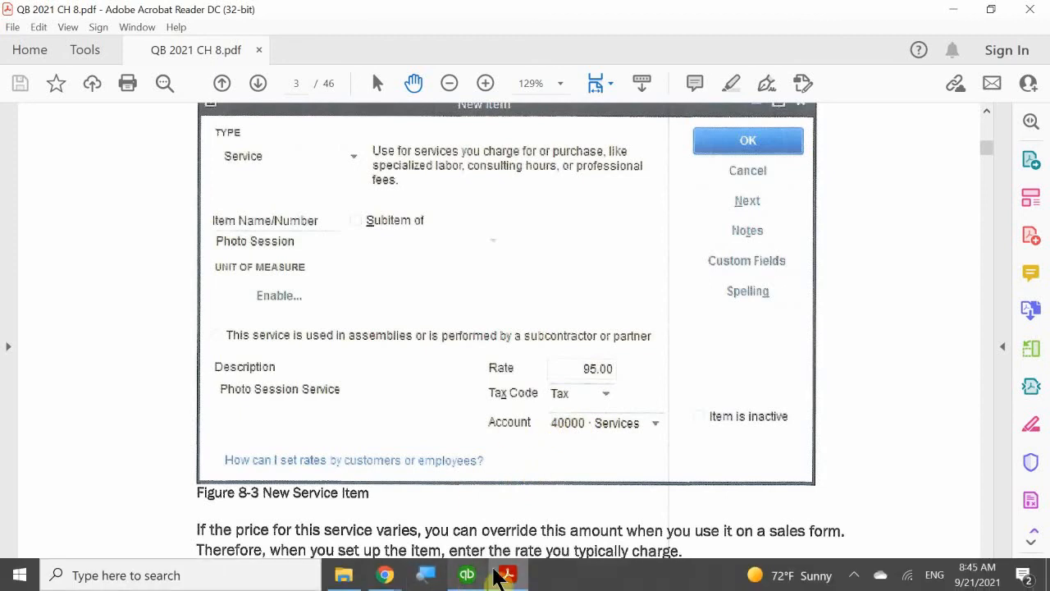
Switch back to QuickBooks and enter the item name Photo Session with the description Photo Session Services
left_click(466, 575)
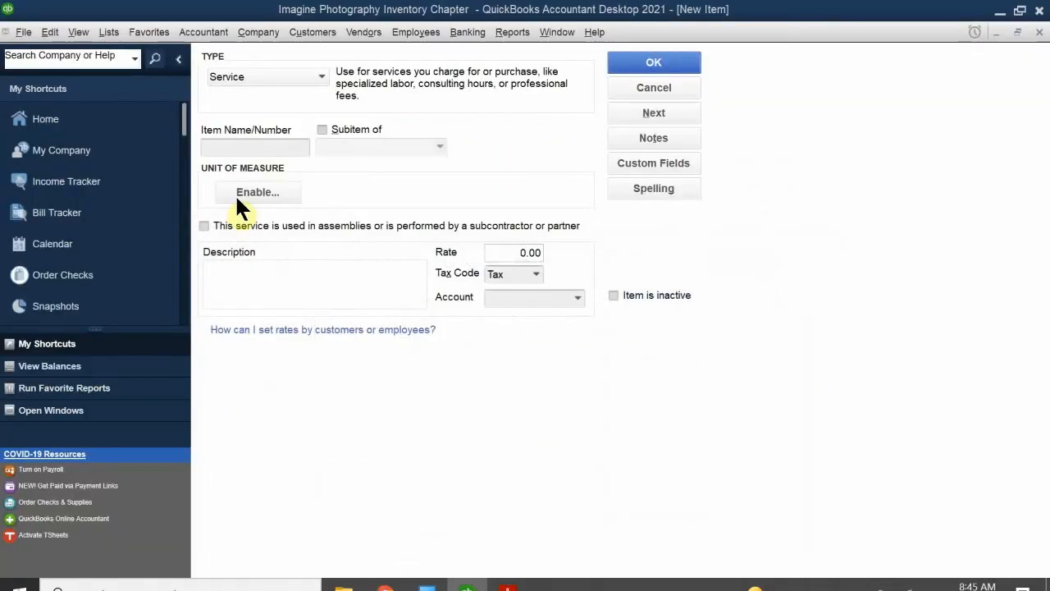
left_click(247, 148)
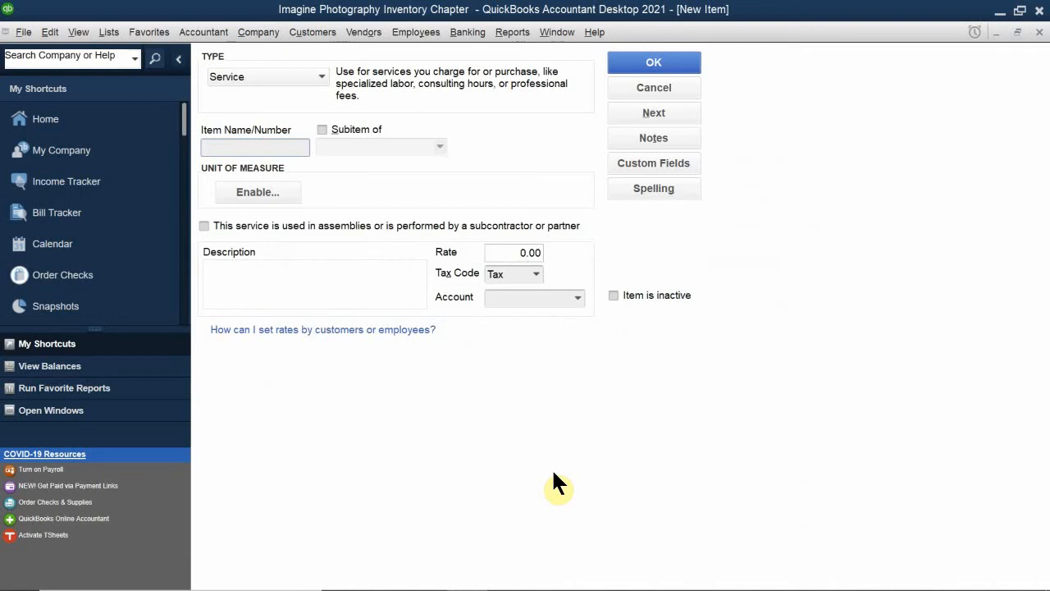
type("Photo Session")
left_click(234, 290)
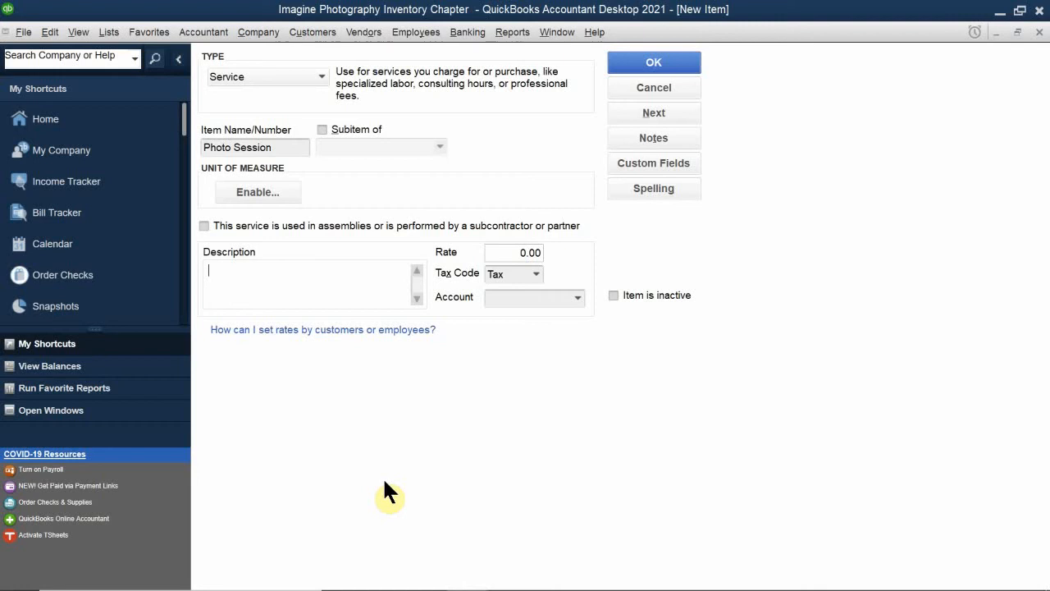
type("Phto")
key("BackSpace")
key("BackSpace")
type("oto Sessiopn")
key("BackSpace")
key("BackSpace")
key("BackSpace")
key("BackSpace")
key("BackSpace")
type("sion Services")
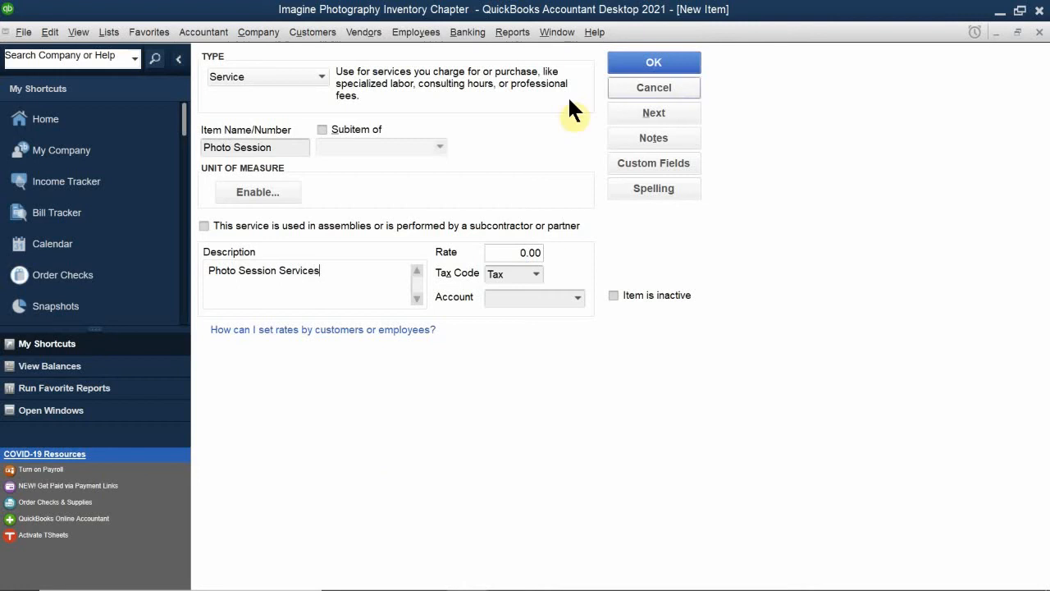
Set the Photo Session item's rate to 95.00 and its tax code to SRV
left_click(532, 256)
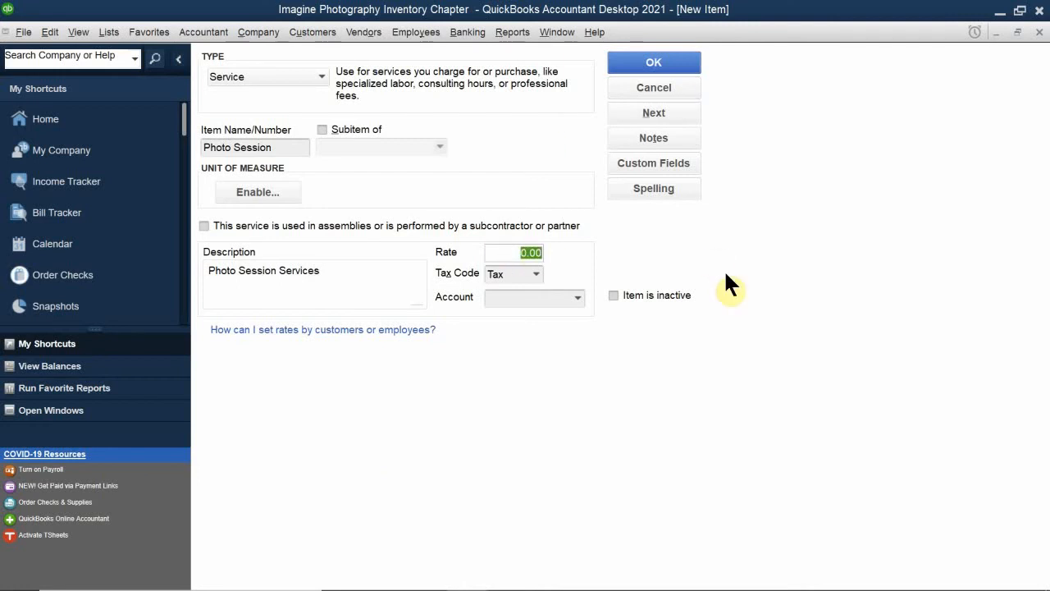
type("95.00")
left_click(534, 273)
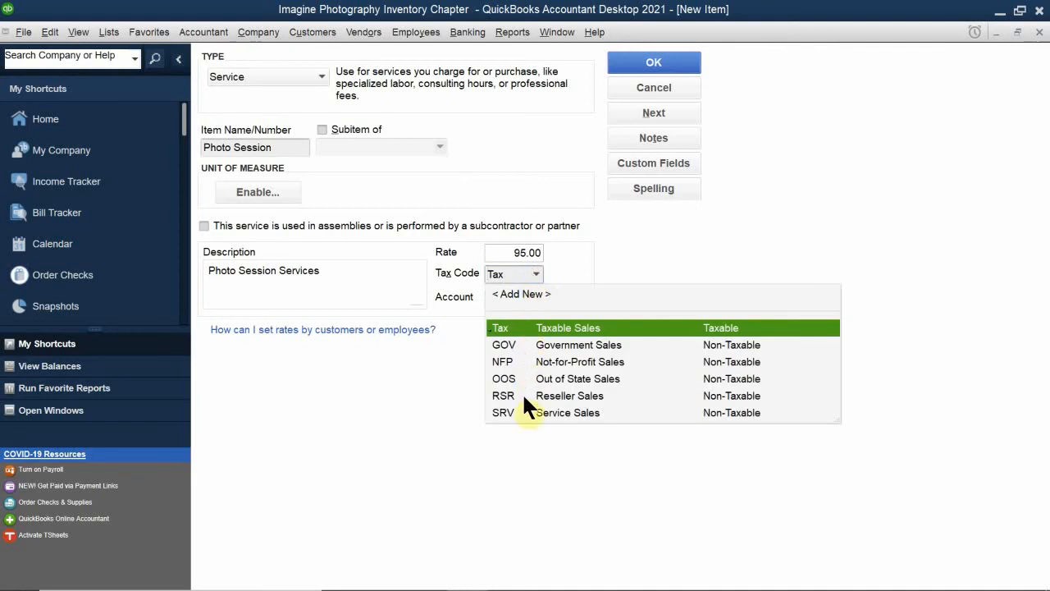
left_click(514, 413)
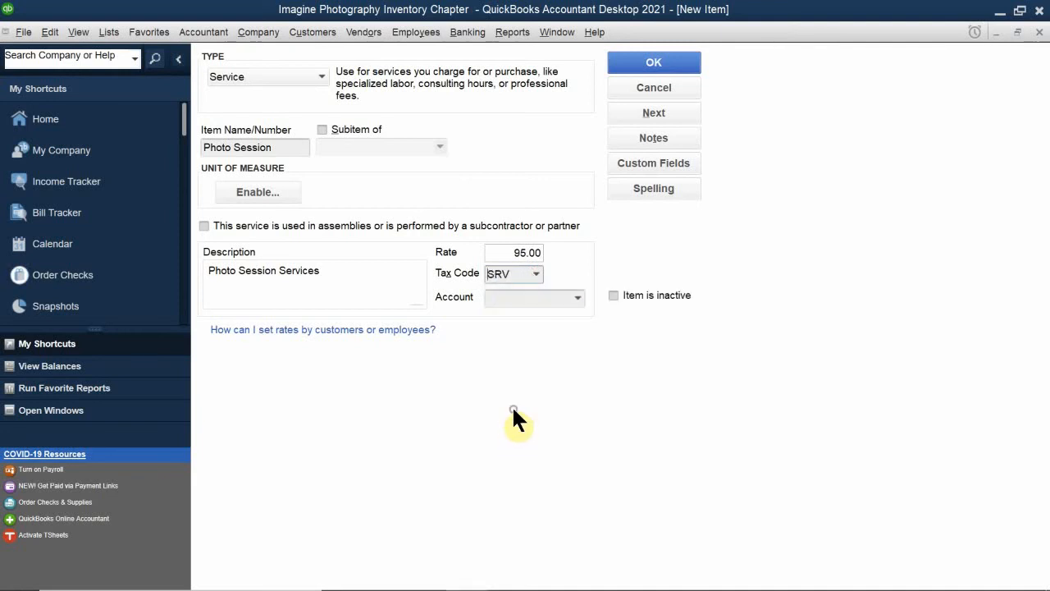
Assign the 40000 · Services income account to the Photo Session item and save it
left_click(509, 299)
type("ser")
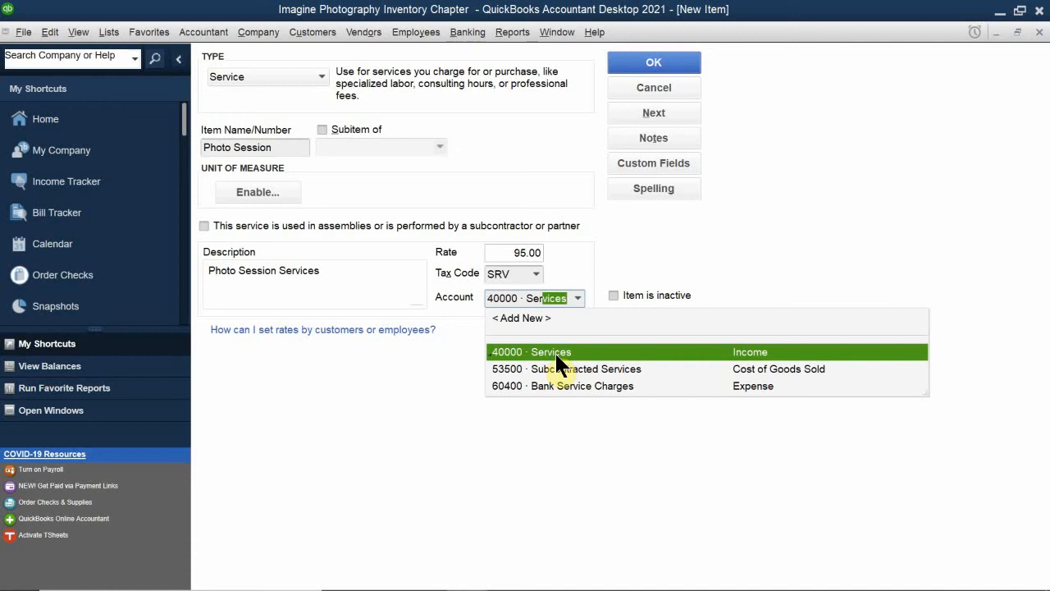
left_click(561, 347)
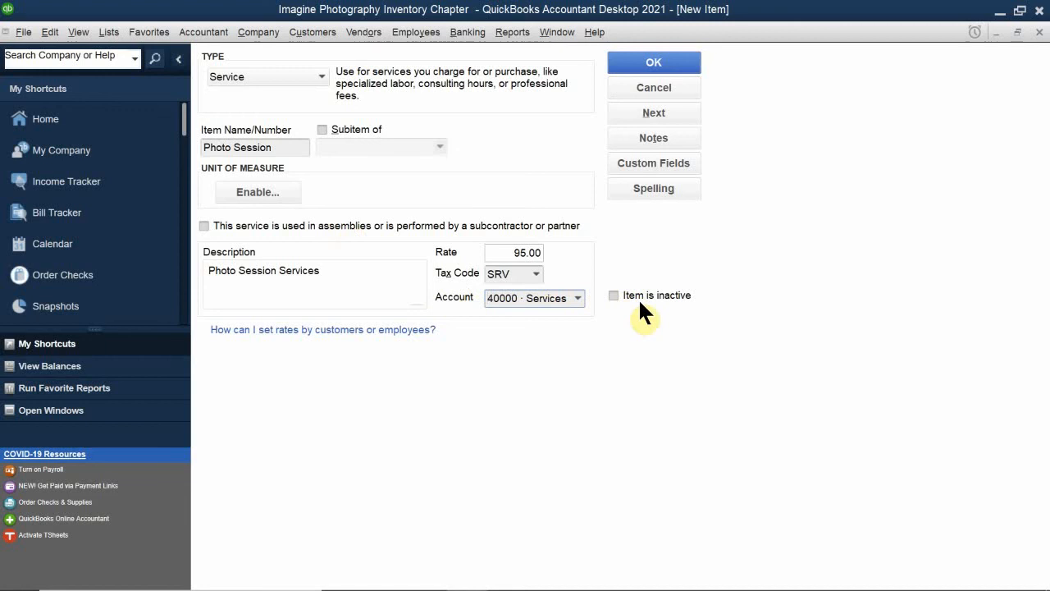
left_click(627, 66)
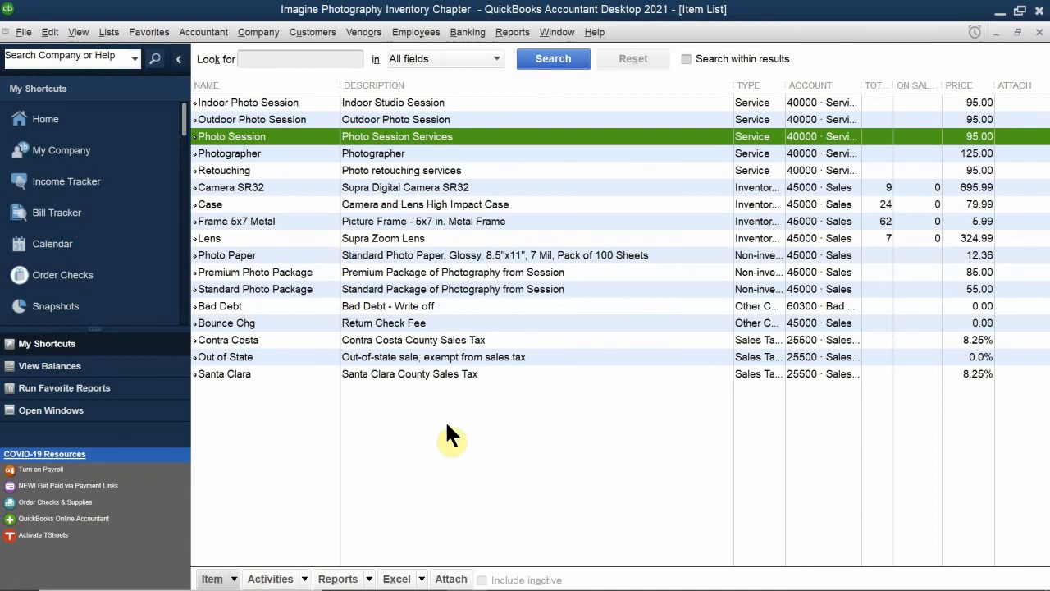
Switch to the chapter 8 PDF and review the Subcontracted Services section, its Video Photographer practice steps and Figure 8-4
mouse_move(401, 584)
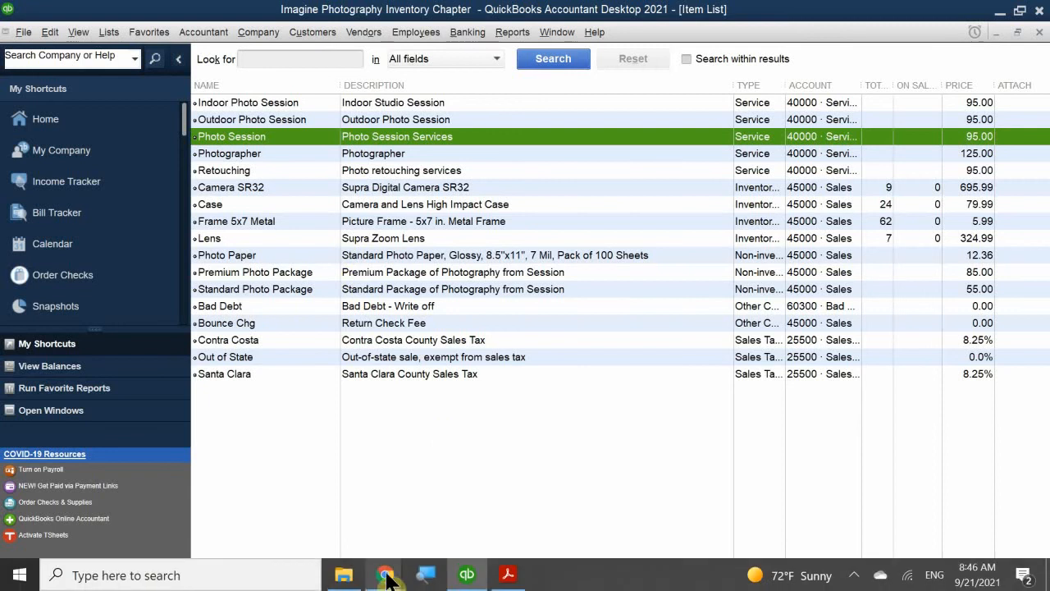
left_click(502, 575)
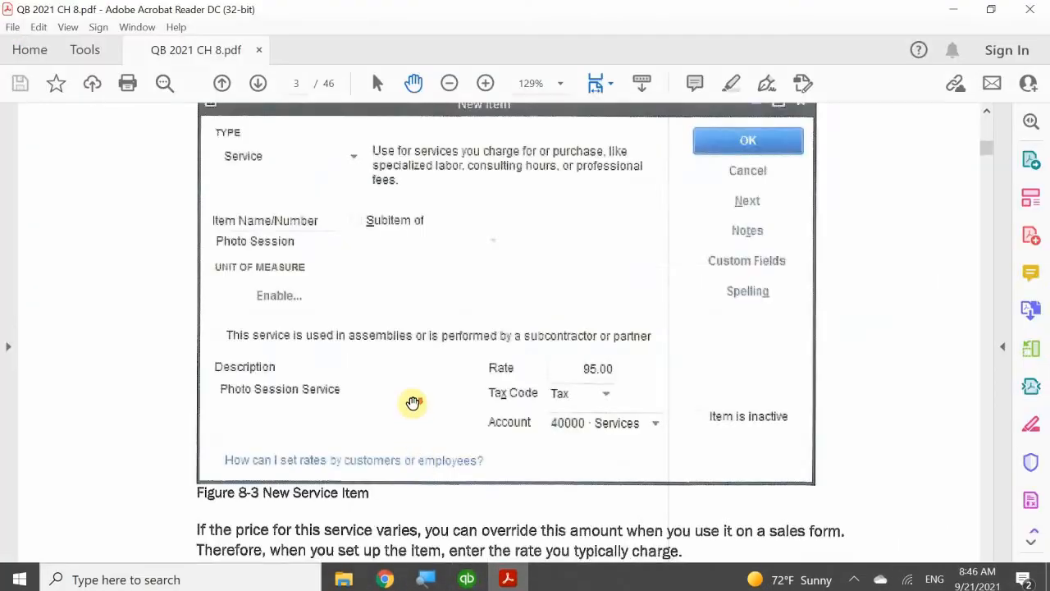
scroll(410, 399, "down", 3)
scroll(412, 403, "down", 1)
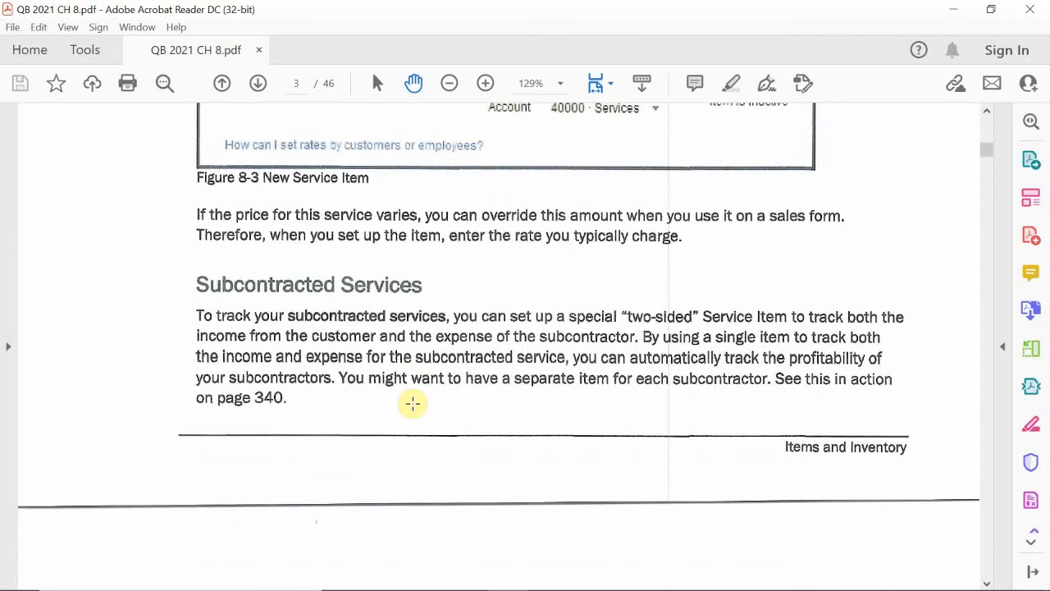
scroll(413, 403, "down", 3)
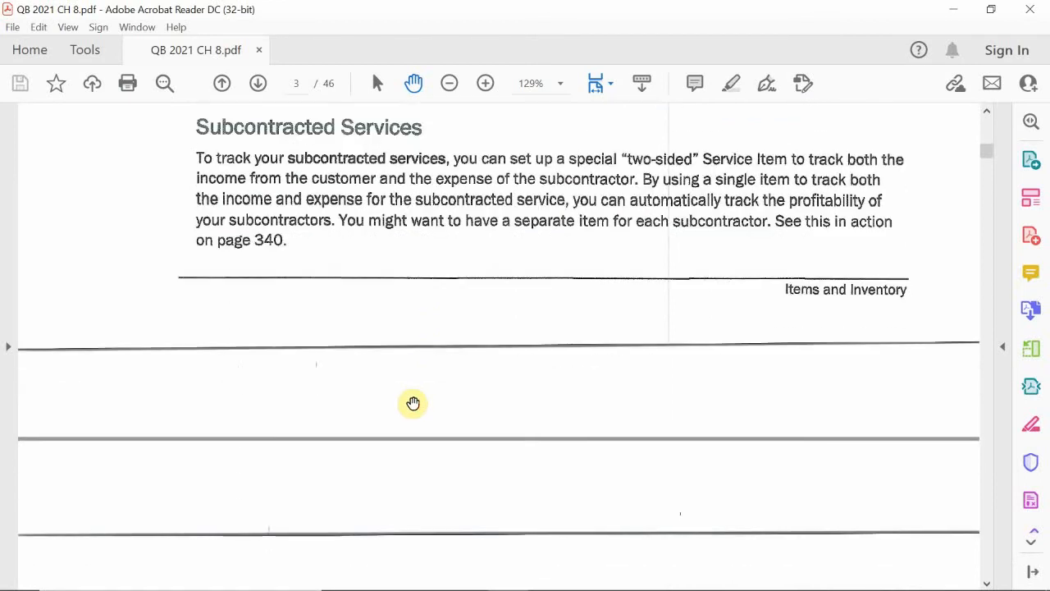
scroll(414, 403, "down", 3)
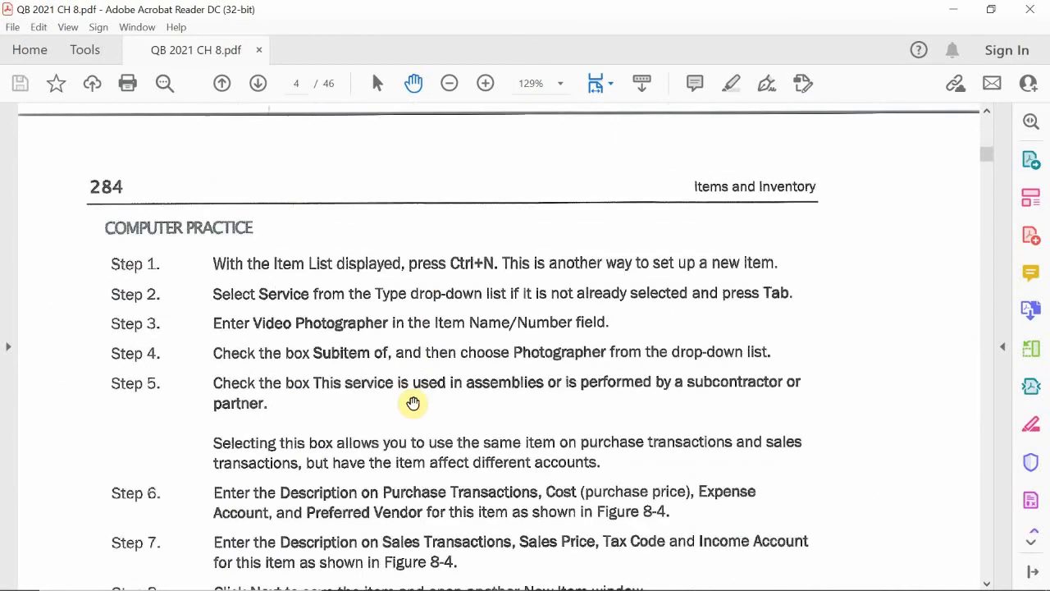
scroll(414, 403, "up", 3)
scroll(413, 402, "up", 3)
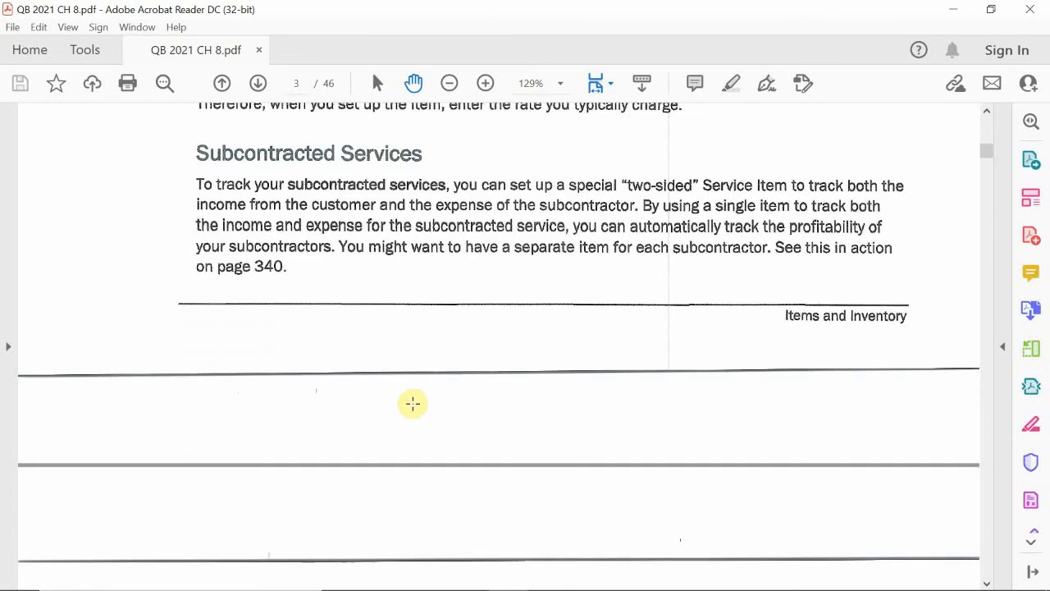
scroll(413, 401, "down", 1)
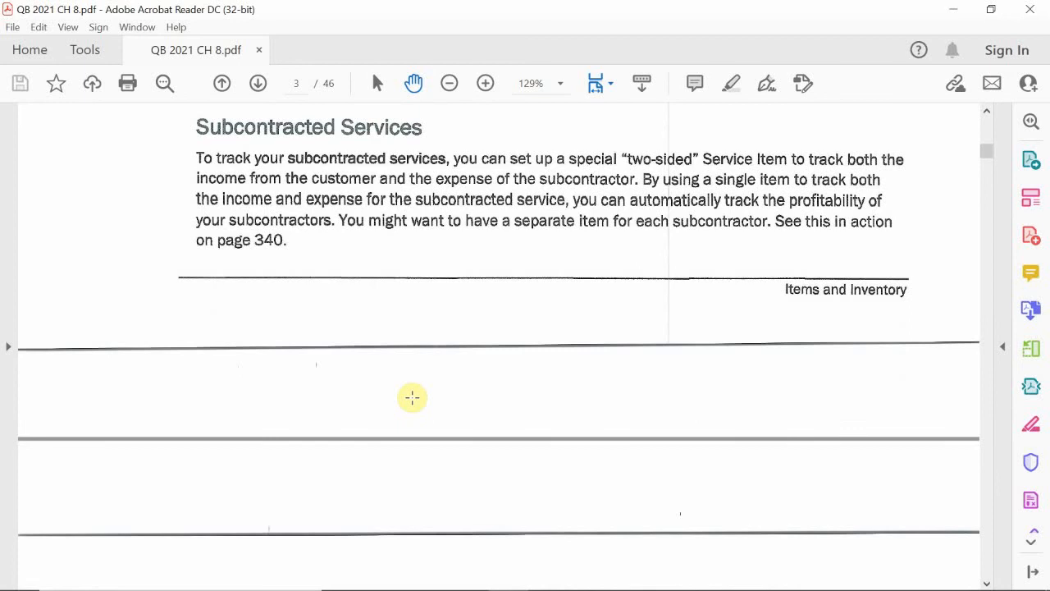
scroll(410, 410, "down", 10)
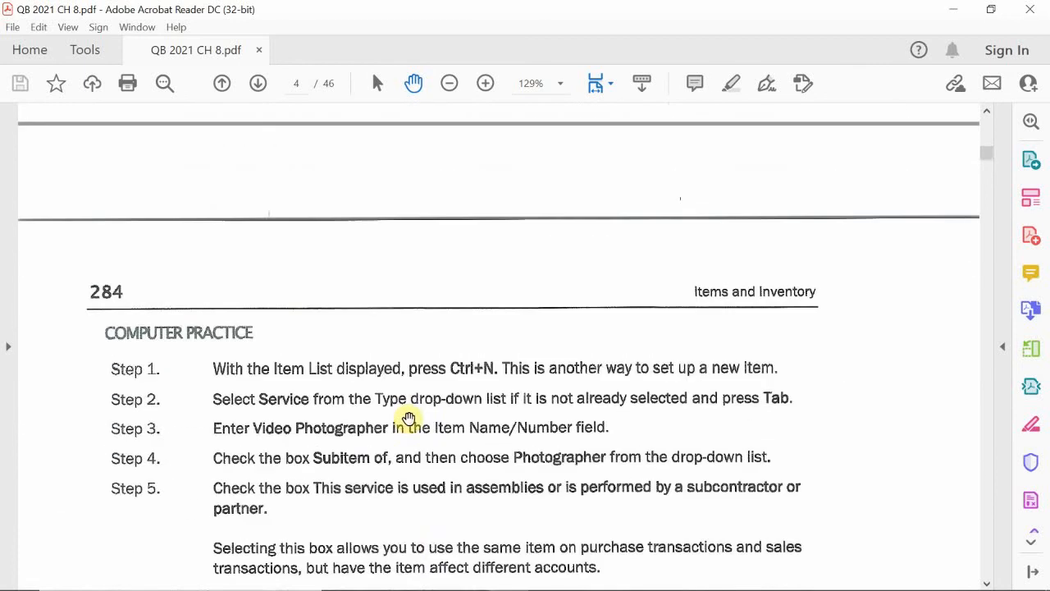
scroll(408, 417, "down", 8)
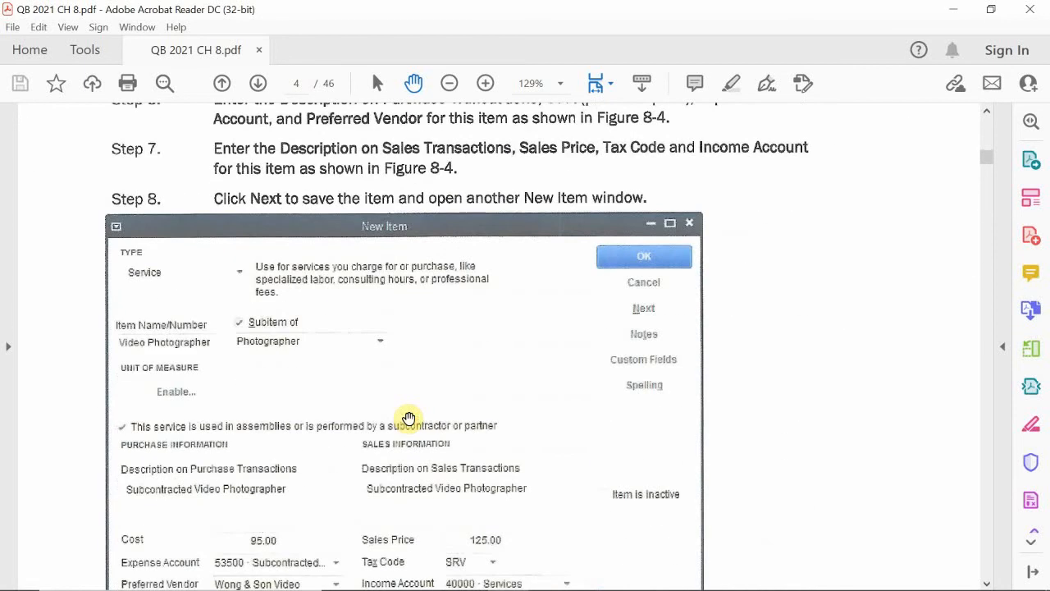
scroll(409, 417, "down", 3)
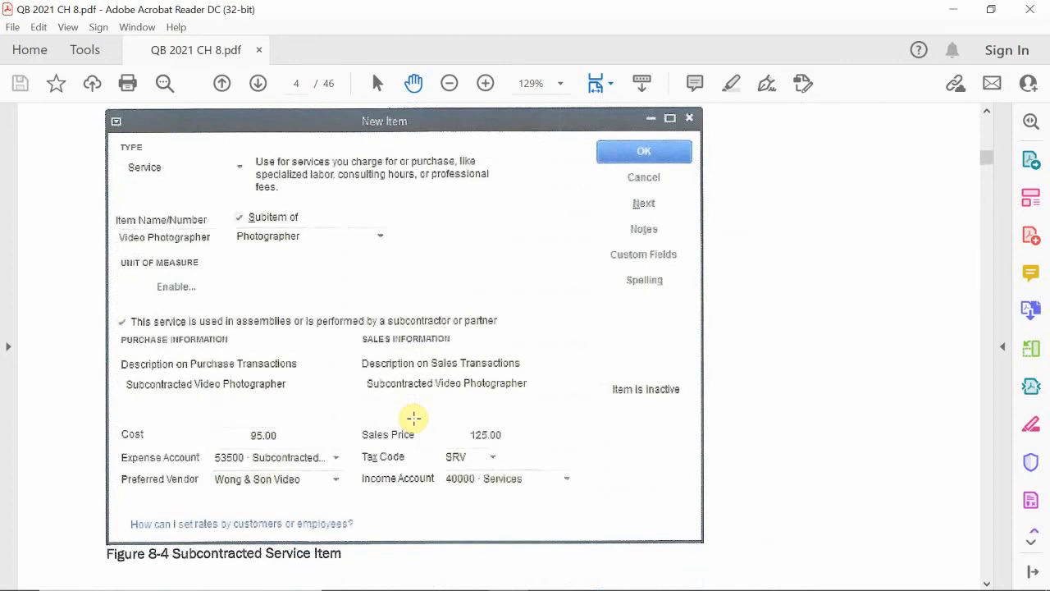
scroll(417, 347, "down", 2)
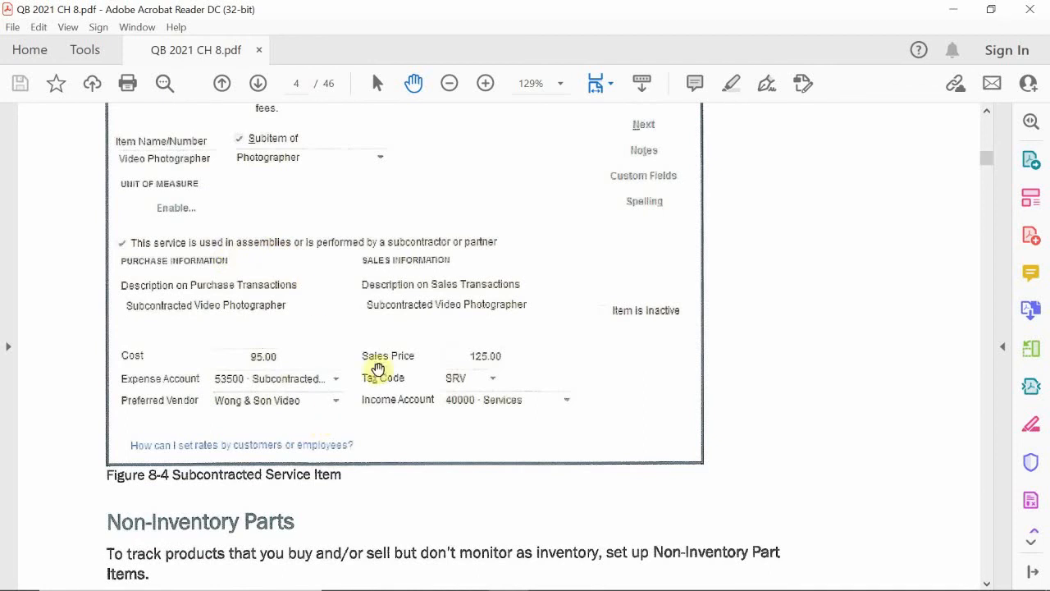
Review the Non-Inventory Parts section, including the Custom Photo Package practice and the Figure 8-5 example
scroll(410, 343, "down", 6)
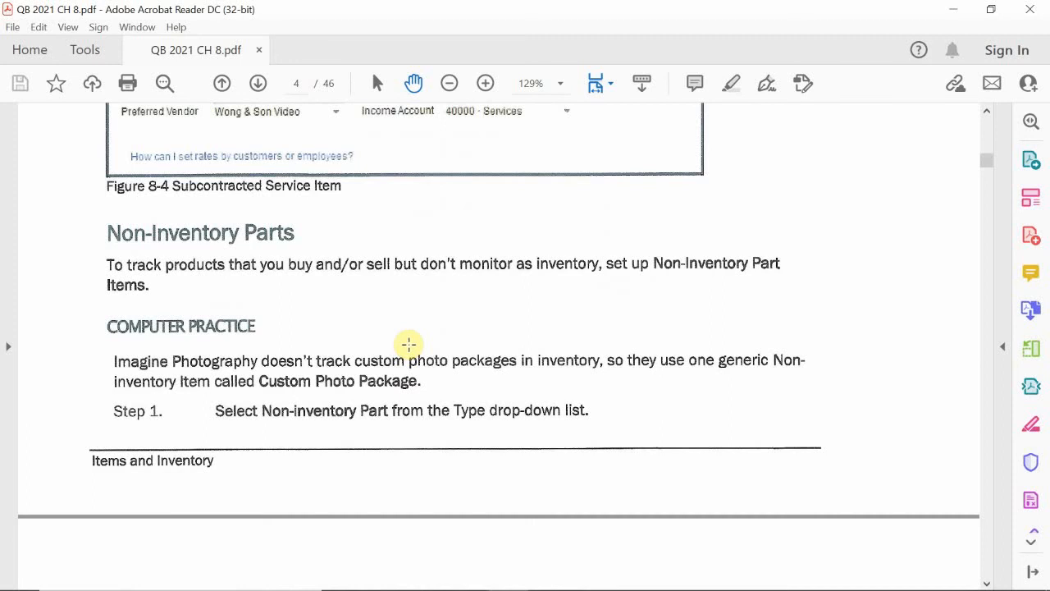
scroll(410, 343, "down", 1)
scroll(410, 343, "down", 9)
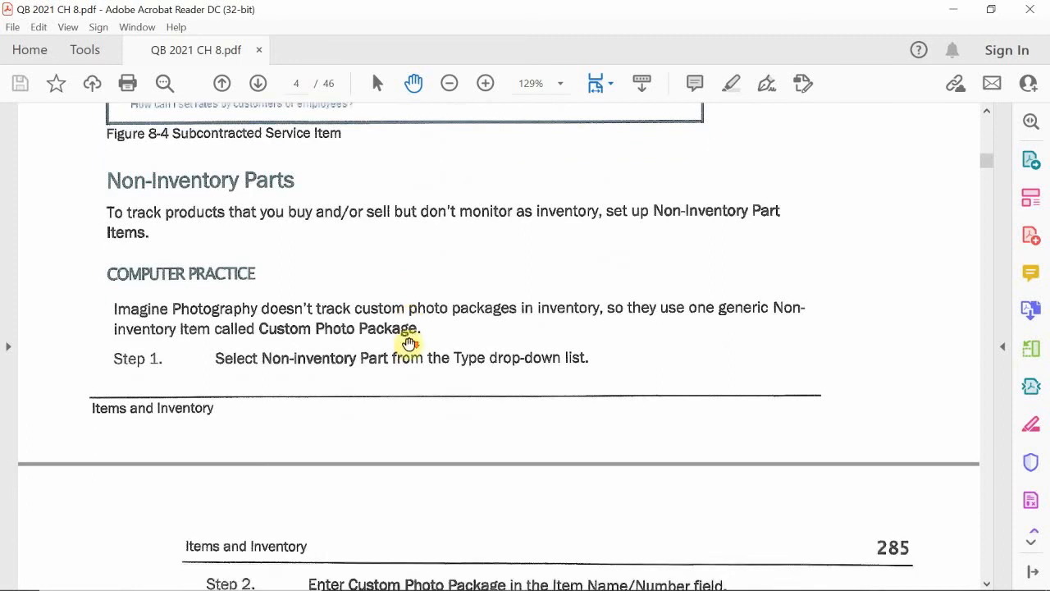
scroll(411, 349, "down", 5)
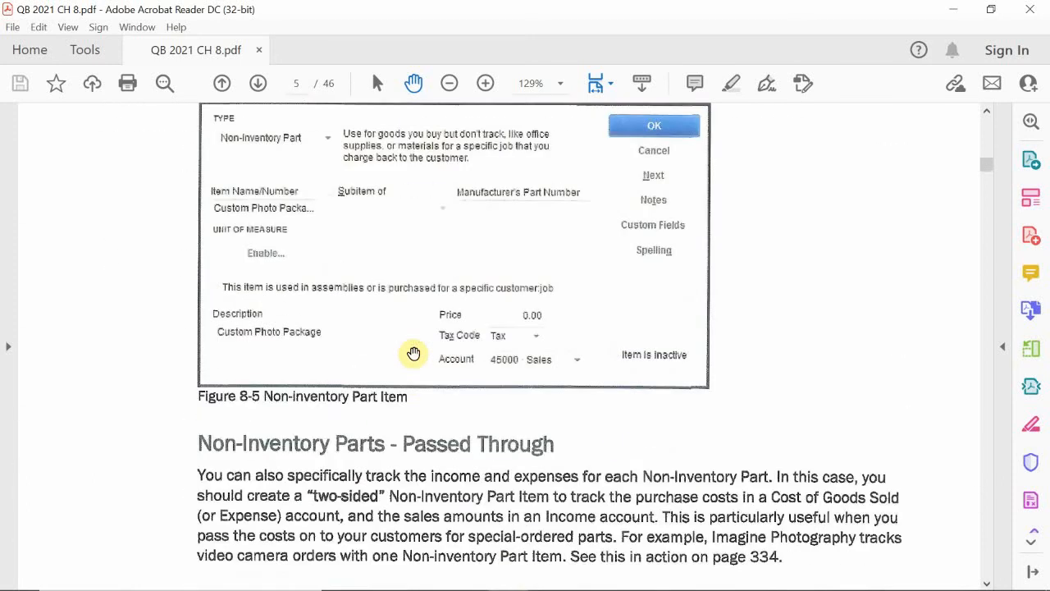
Review the chapter 8 practice sections on two-sided Non-Inventory Parts, Other Charge Items, the Video Photographer subcontracted service and the Custom Photo Package
scroll(414, 353, "down", 1)
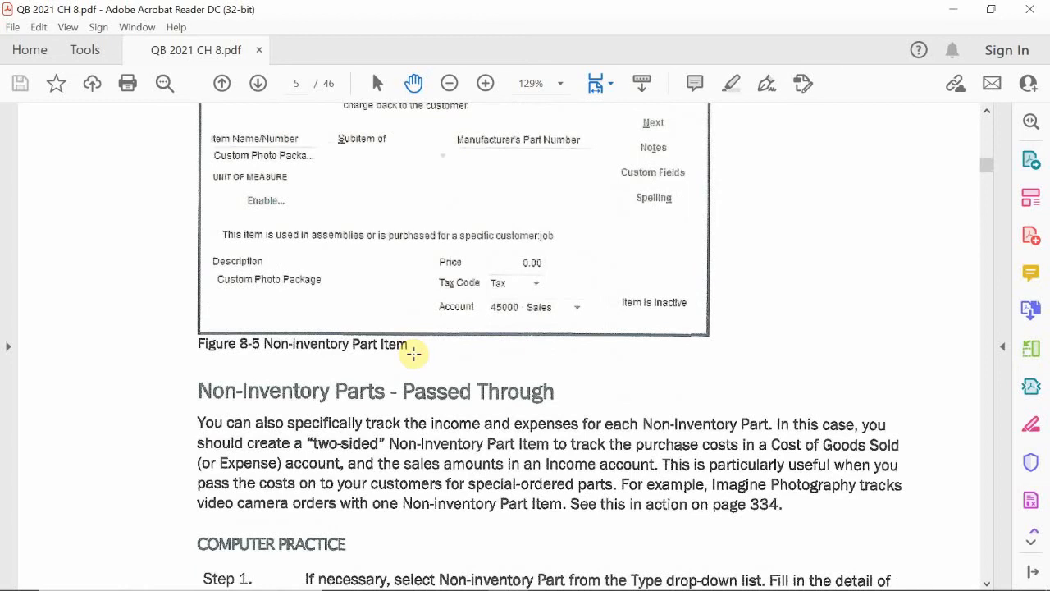
scroll(413, 353, "down", 17)
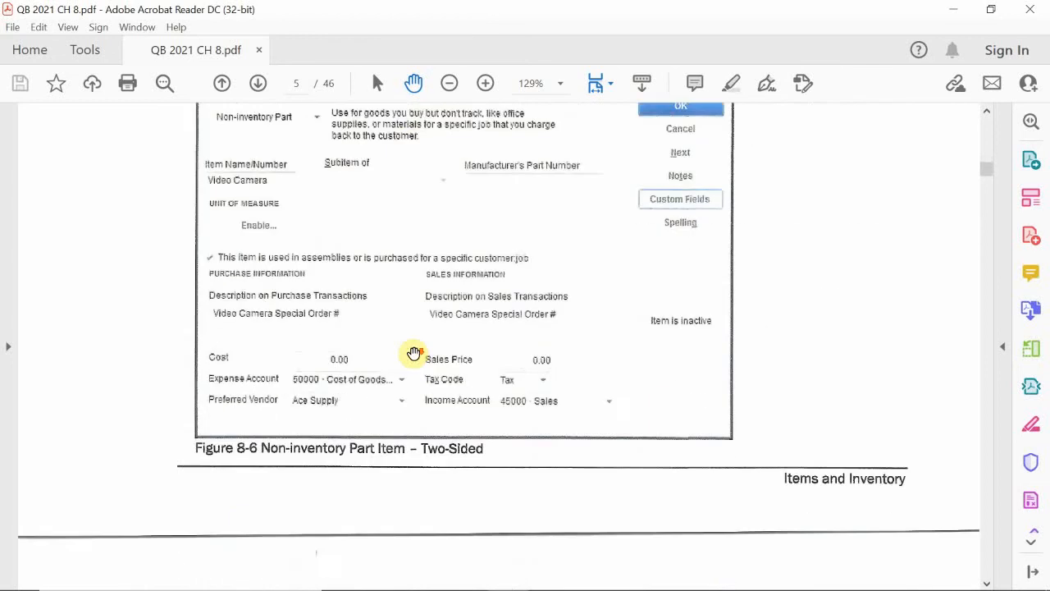
scroll(413, 353, "down", 5)
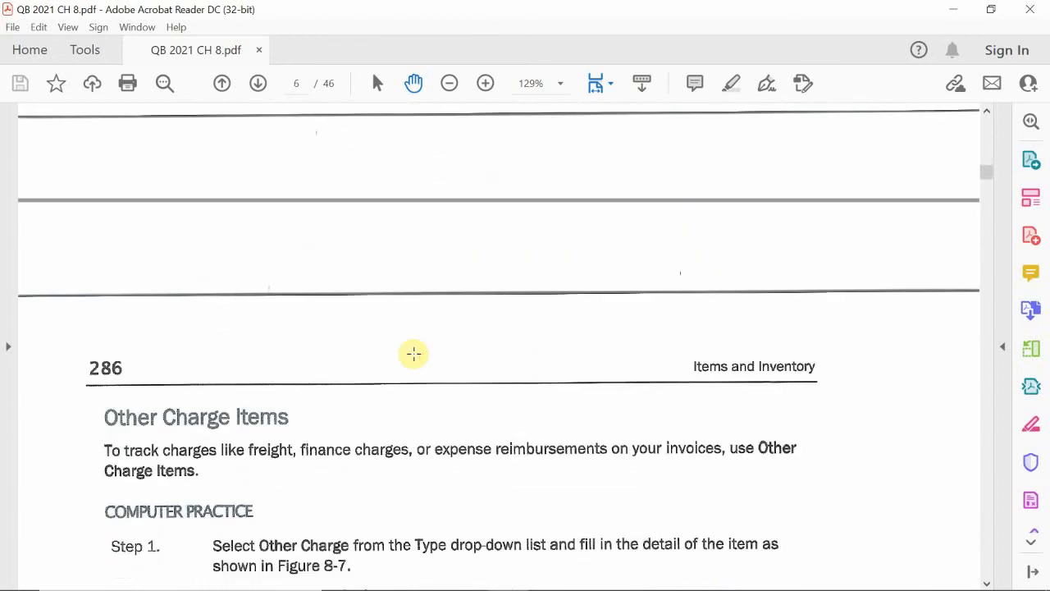
scroll(413, 353, "down", 7)
scroll(413, 353, "up", 12)
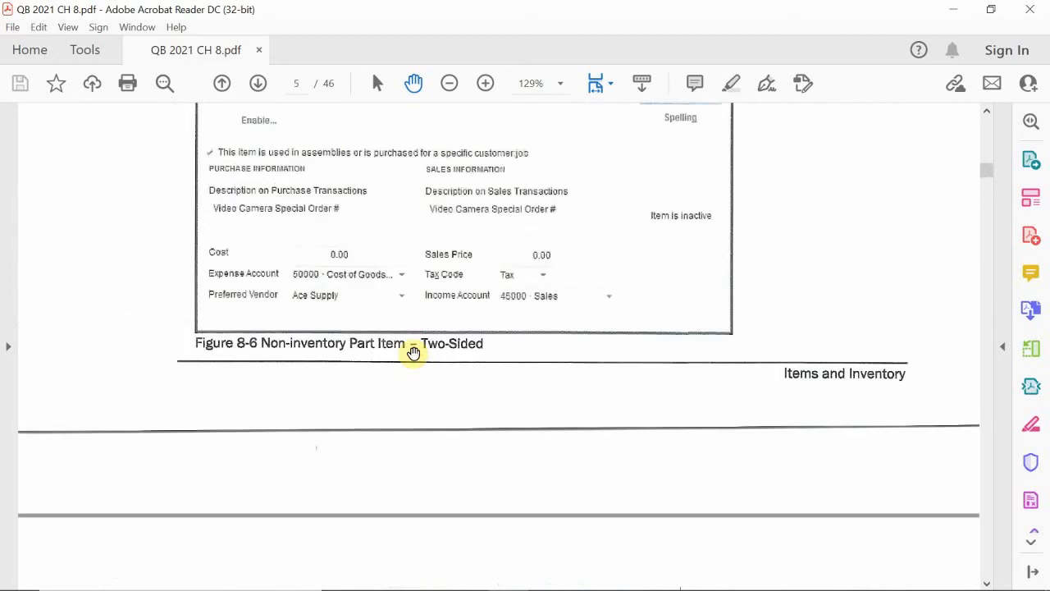
scroll(414, 352, "up", 20)
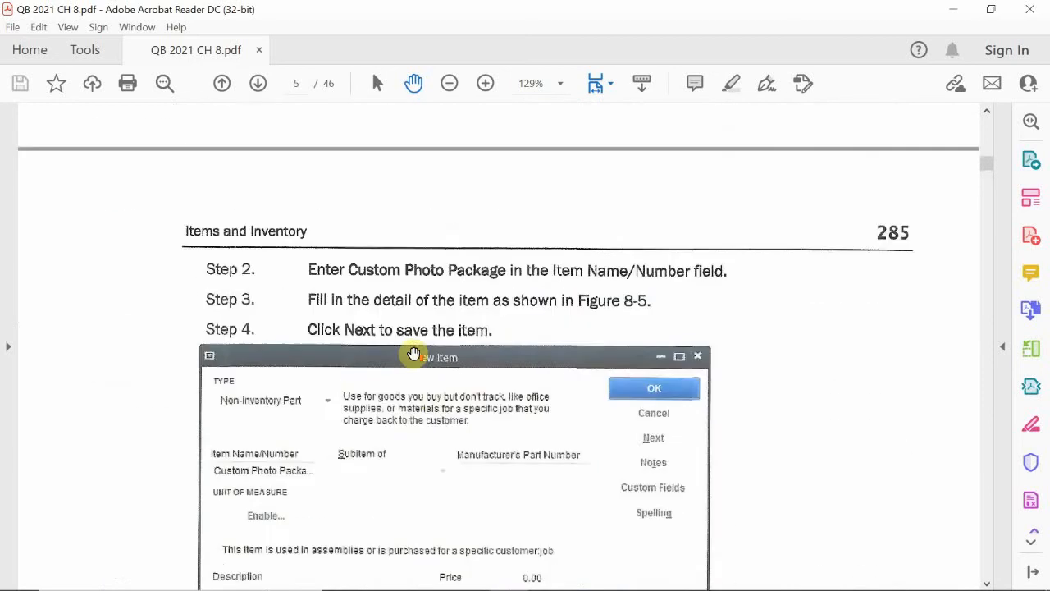
scroll(414, 352, "up", 18)
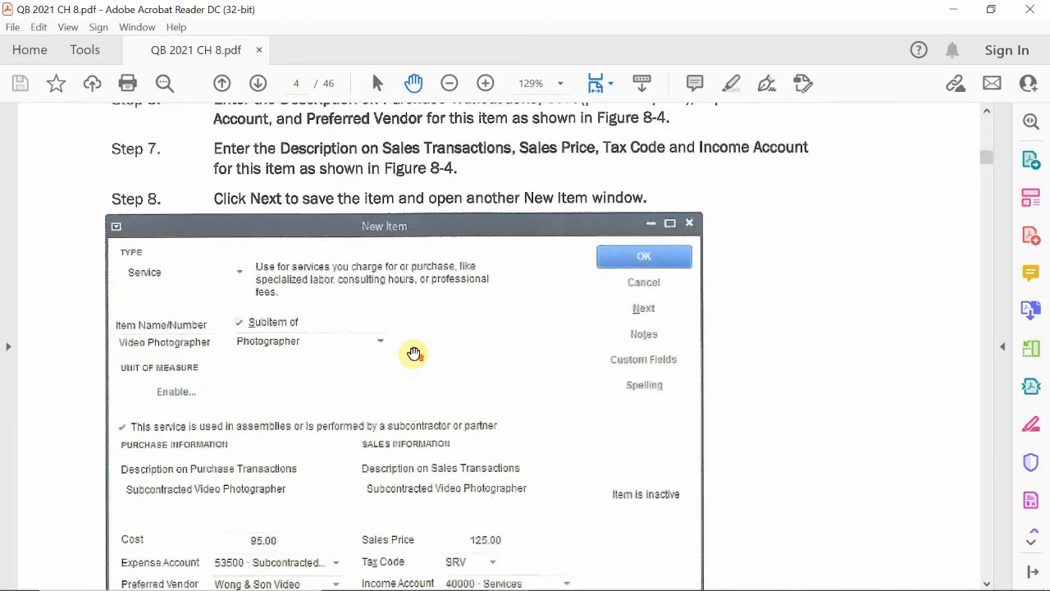
scroll(413, 352, "up", 7)
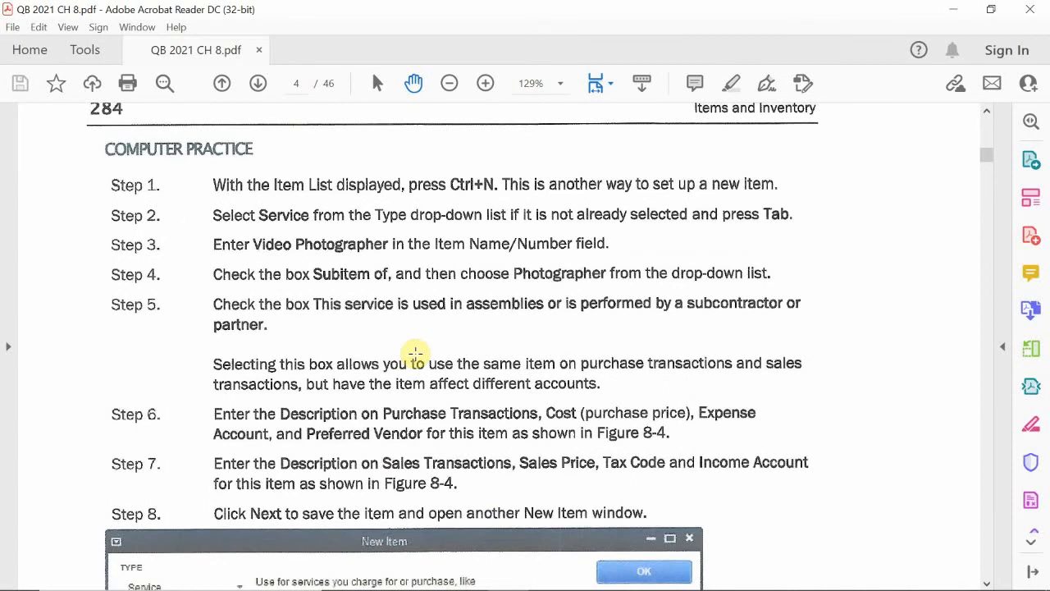
scroll(440, 339, "down", 10)
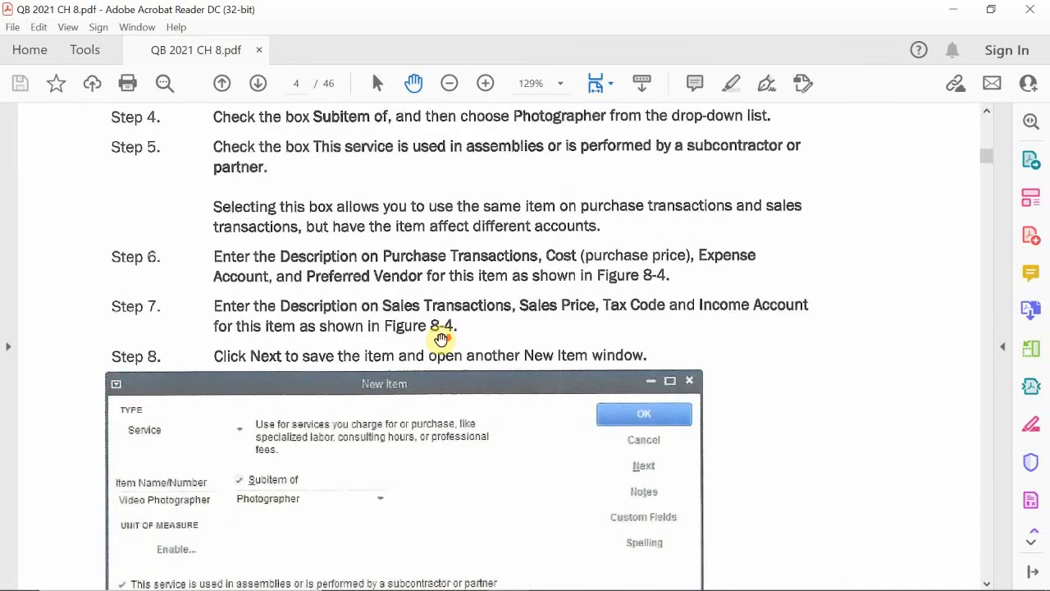
scroll(440, 339, "down", 5)
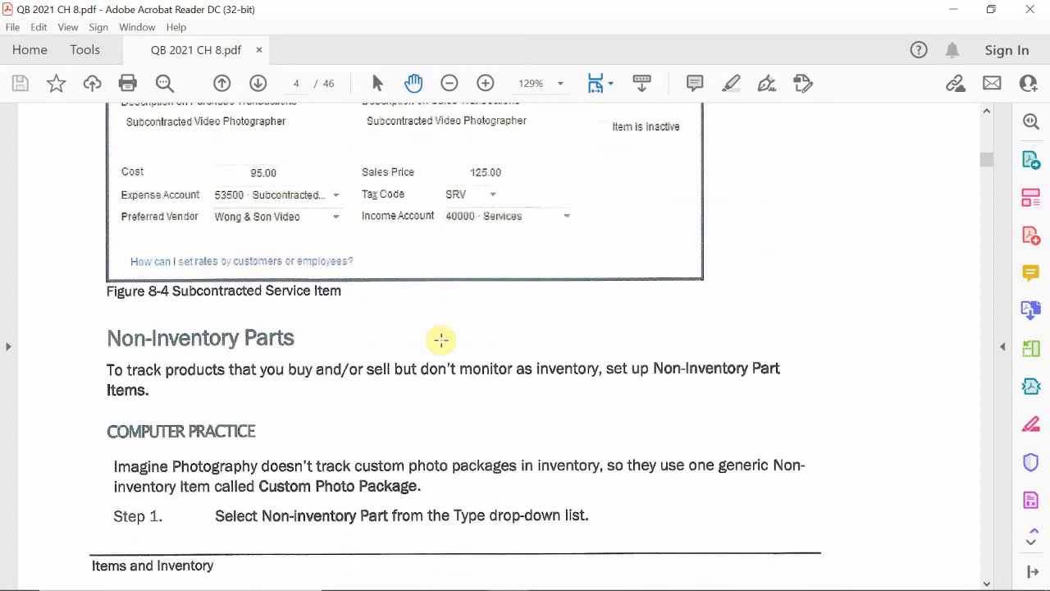
scroll(440, 339, "down", 2)
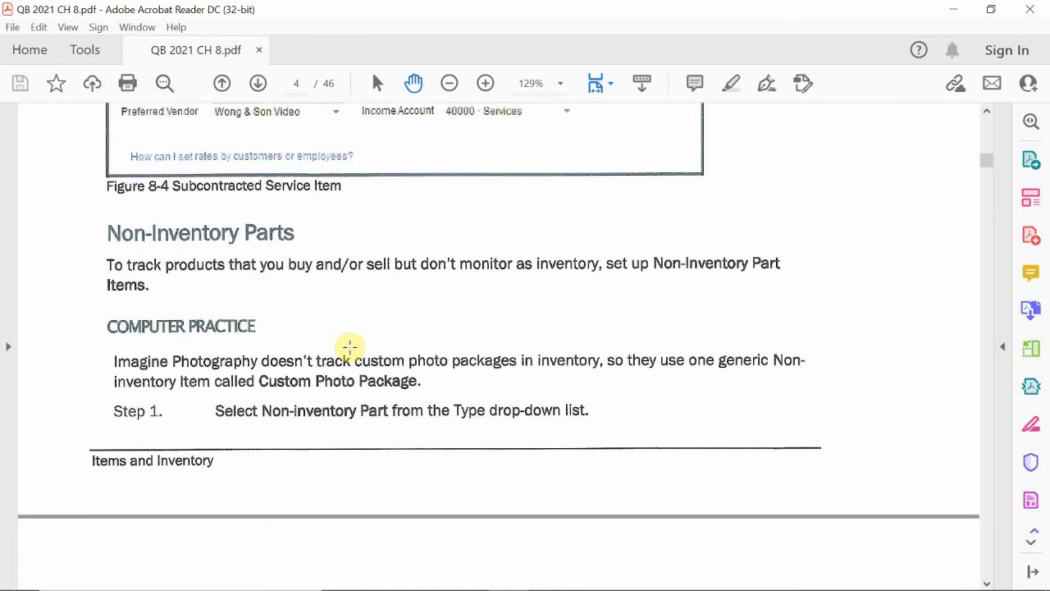
Switch to QuickBooks and start a new item of type Inventory Part from the Item List
mouse_move(453, 587)
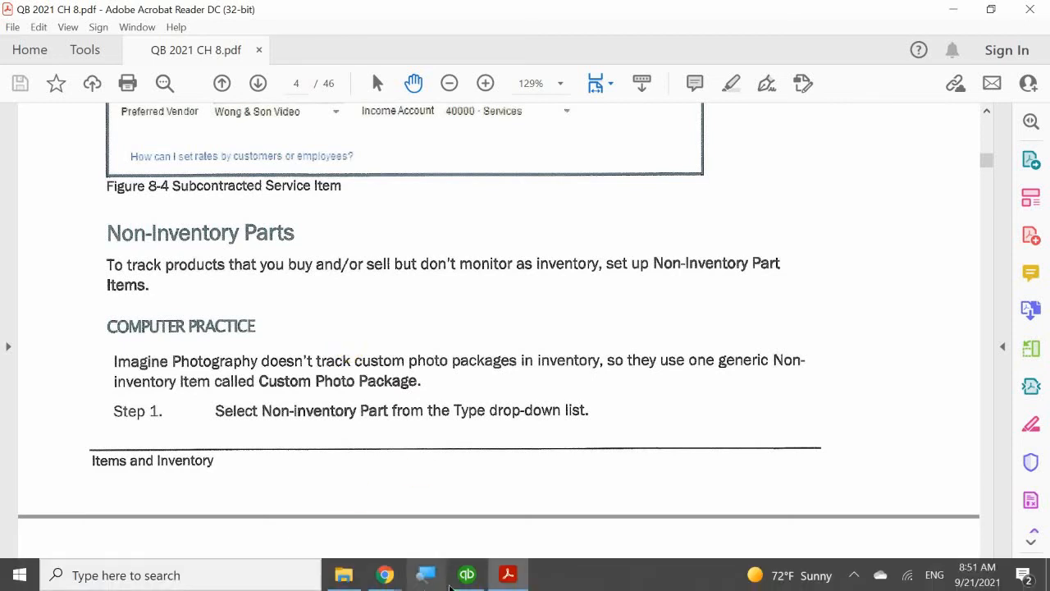
left_click(524, 578)
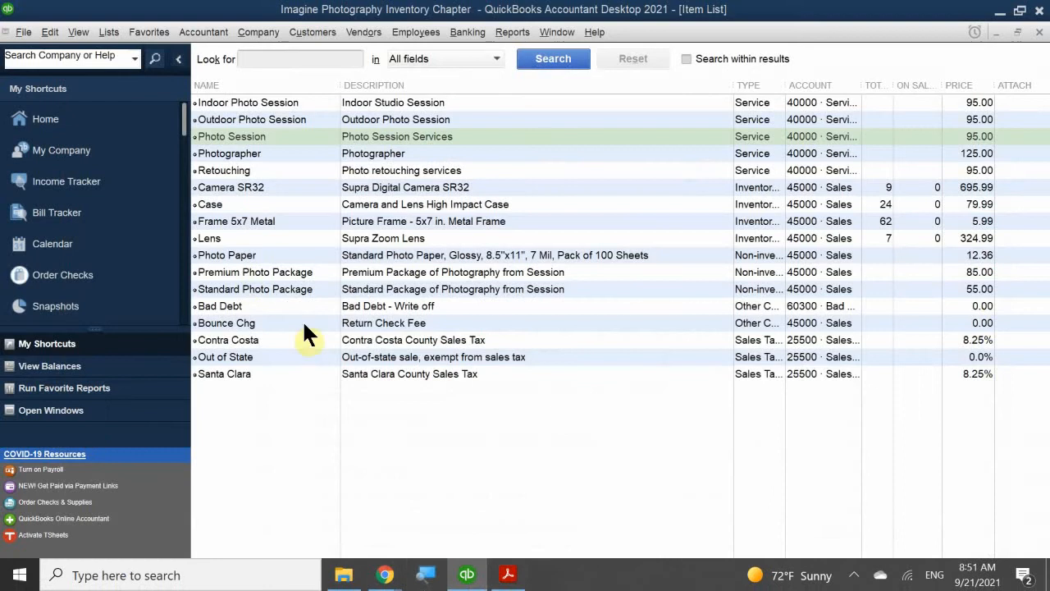
left_click(212, 578)
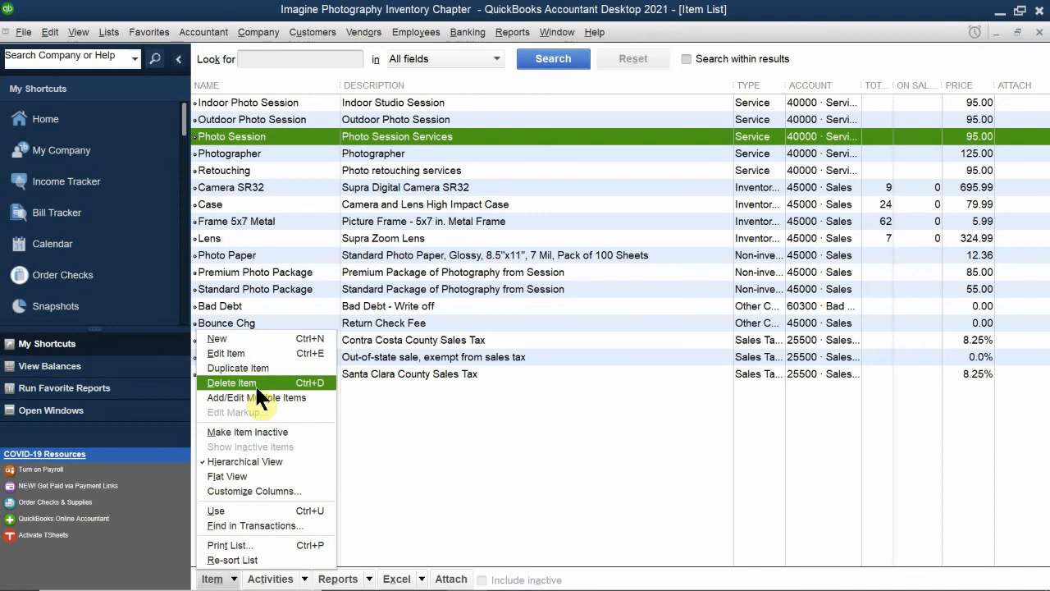
left_click(253, 338)
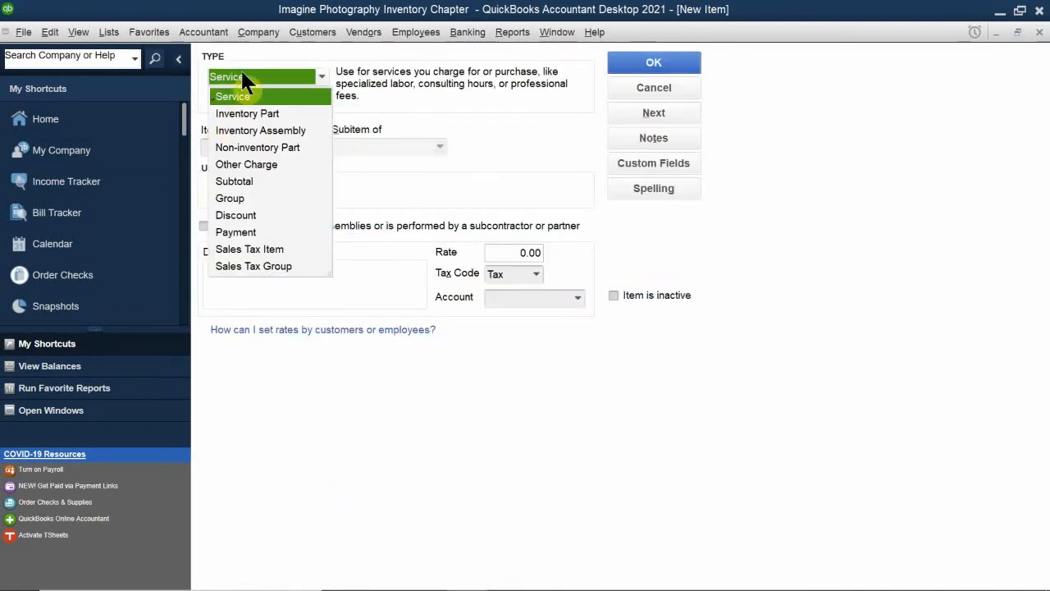
left_click(271, 112)
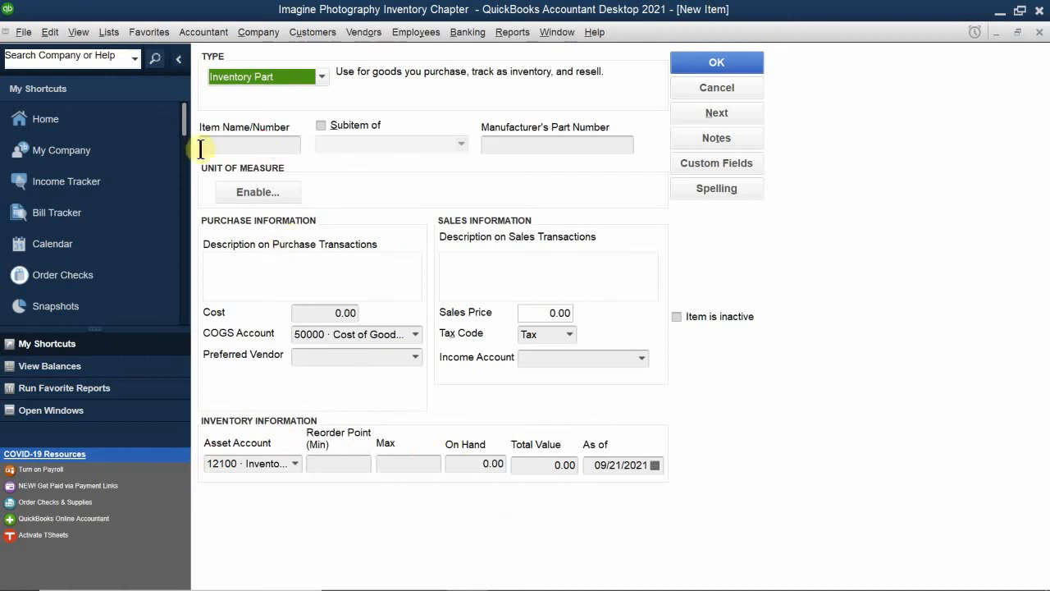
Name the new inventory part 5X7 Frame Wood
left_click(237, 144)
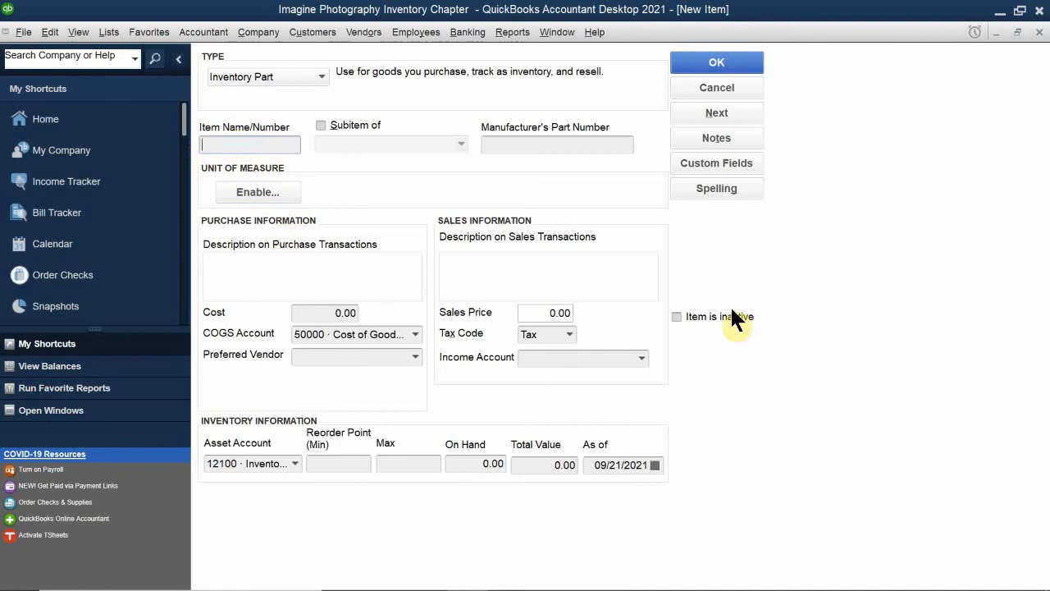
type("5X7 Fram")
key("BackSpace")
key("BackSpace")
type("ame Wood")
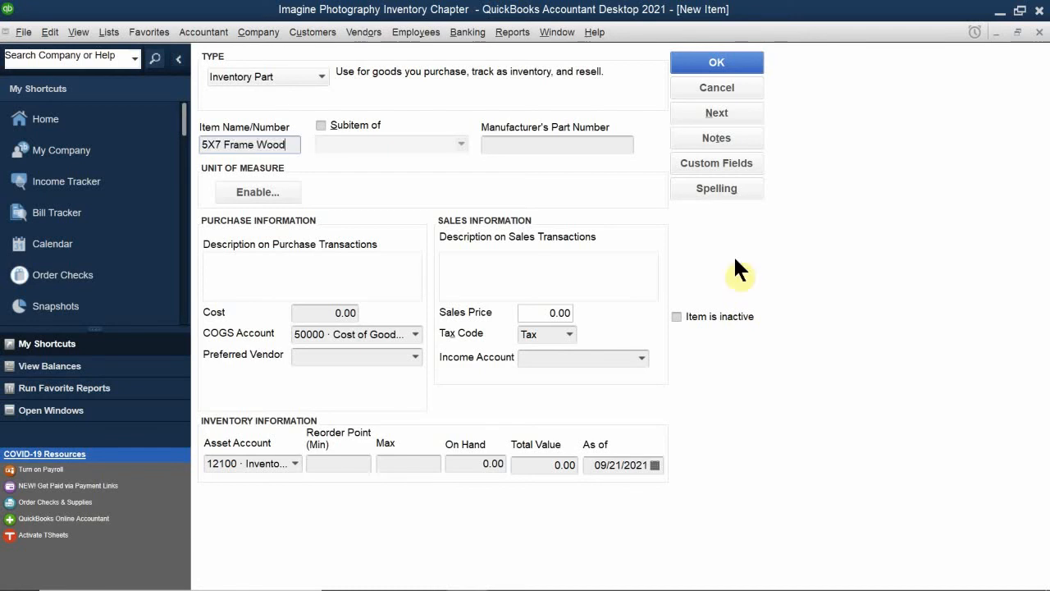
Enter 5X7 Wooden Picture Frame as the item's purchase description and carry it over to the sales description
left_click(256, 289)
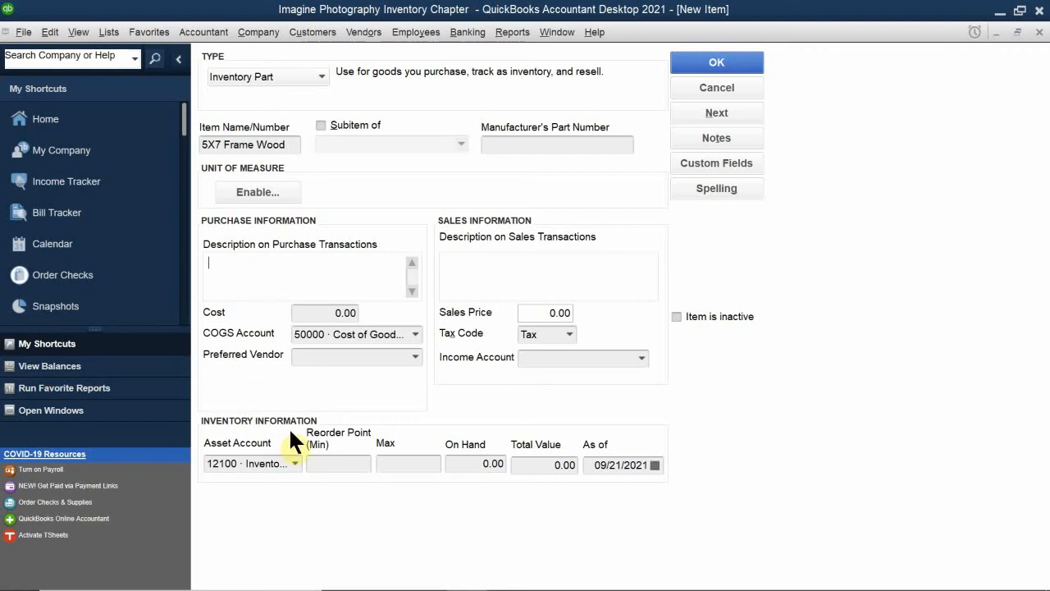
type("5X7 Frame Wood")
key("BackSpace")
key("BackSpace")
key("BackSpace")
type("p")
type("odd")
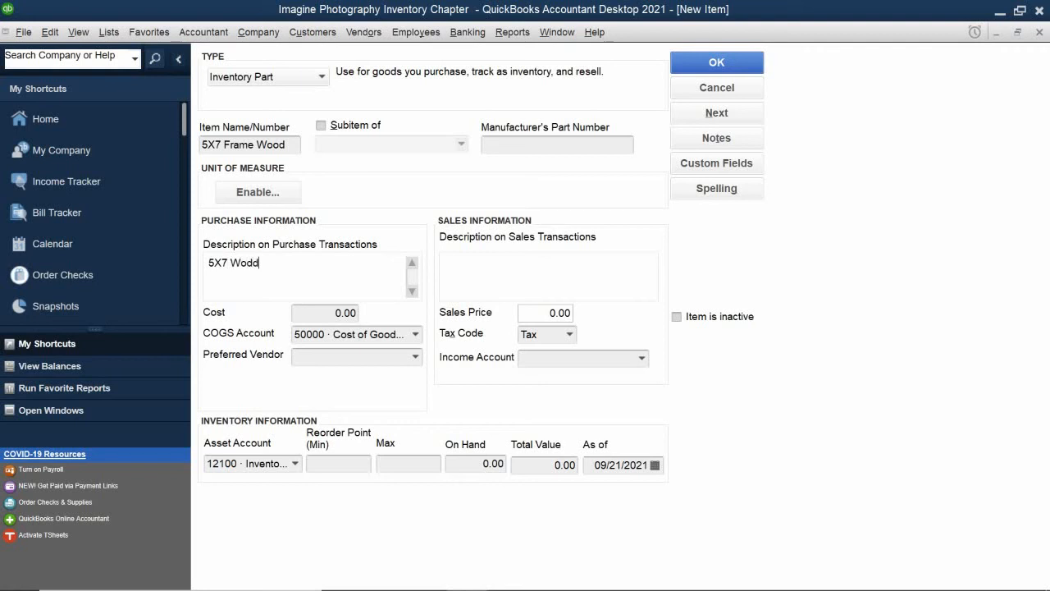
key("BackSpace")
key("BackSpace")
type("oden Picture Frame")
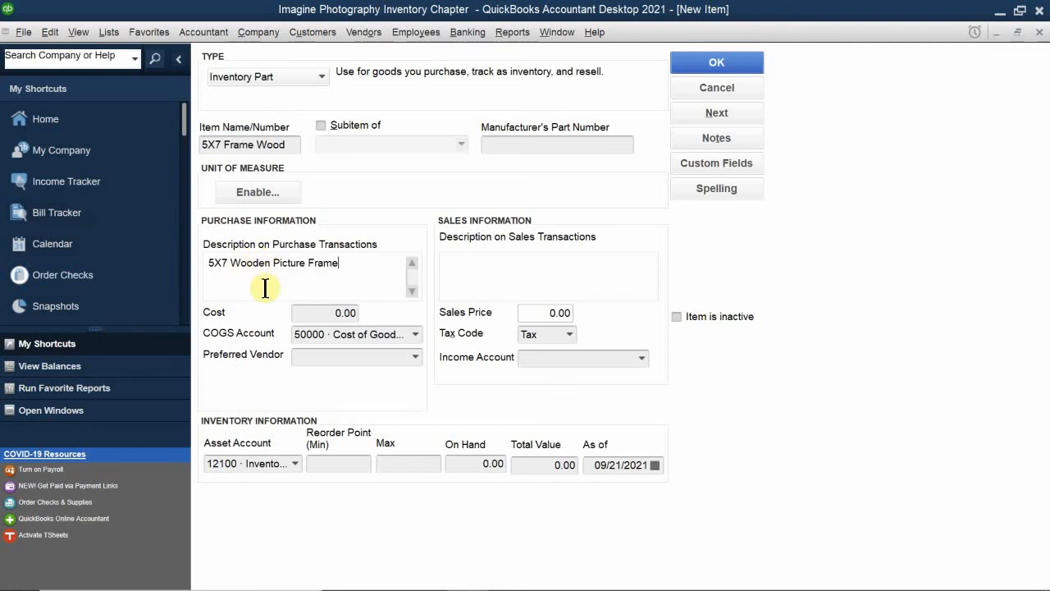
left_click(490, 277)
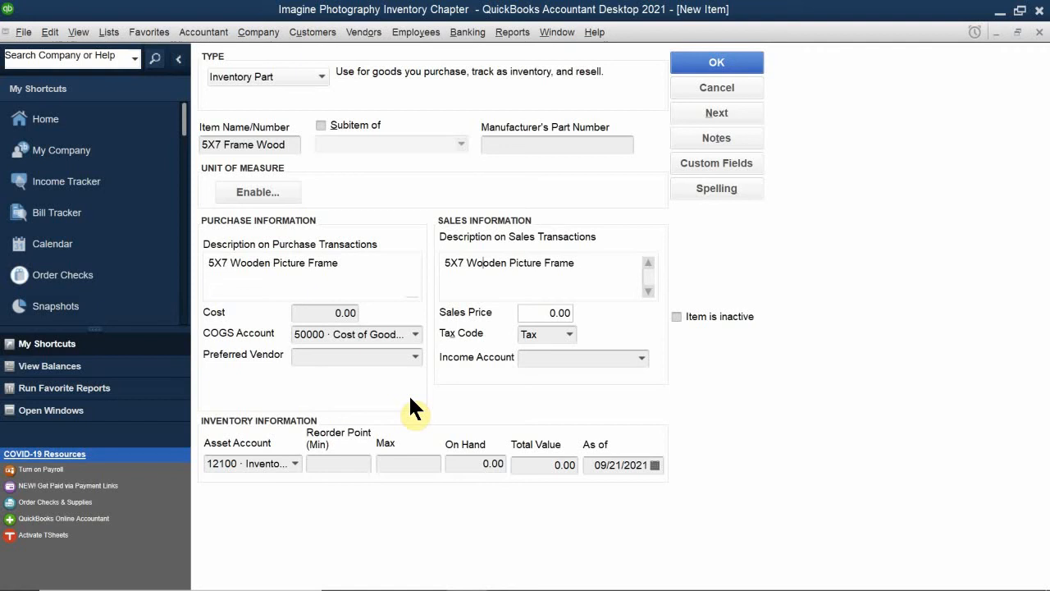
Set the item's cost to 5.00 and its preferred vendor to Ace Supply
left_click(305, 312)
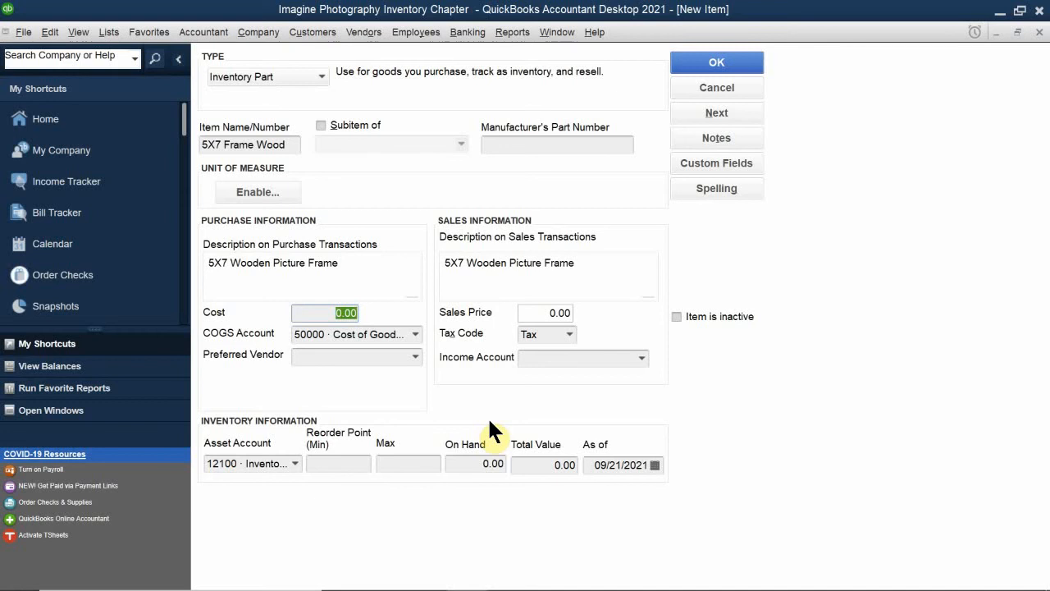
type("5.00")
left_click(311, 358)
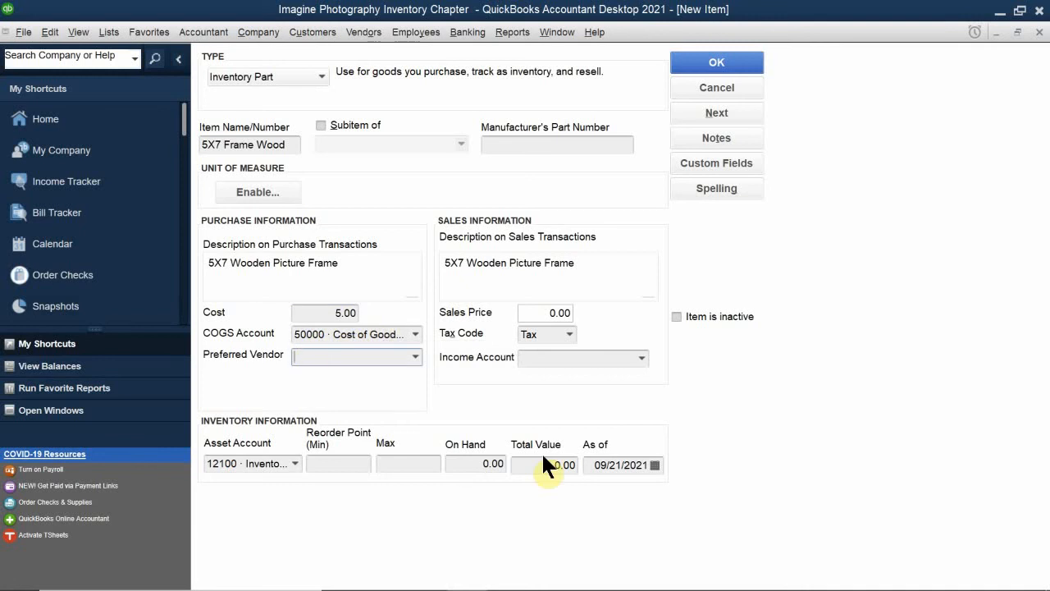
type("Ace Supply")
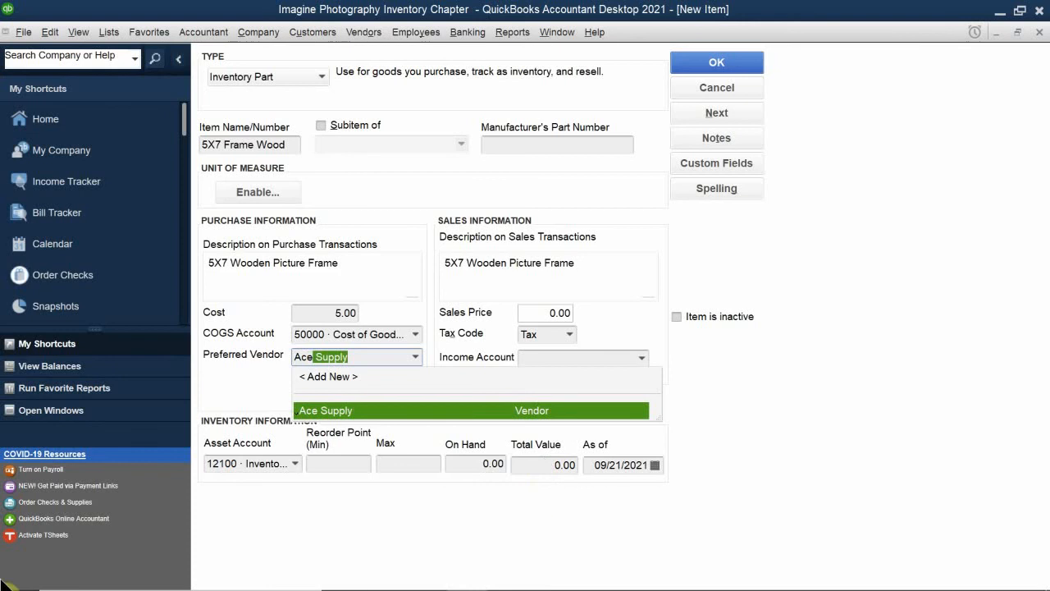
left_click(348, 404)
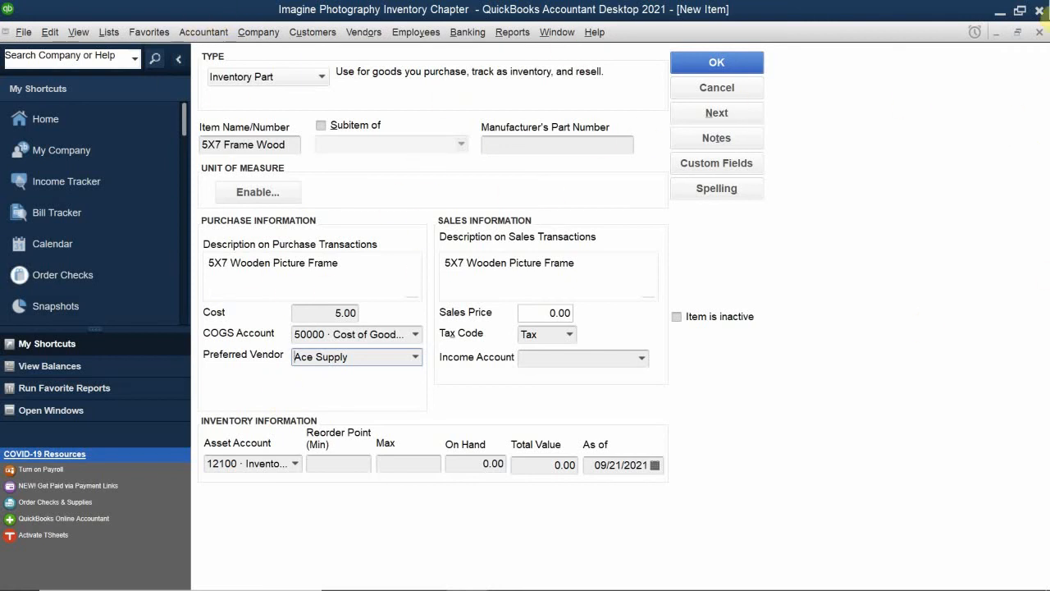
Set the item's sales price to 9.99 and its income account to 45000 · Sales
left_click(530, 312)
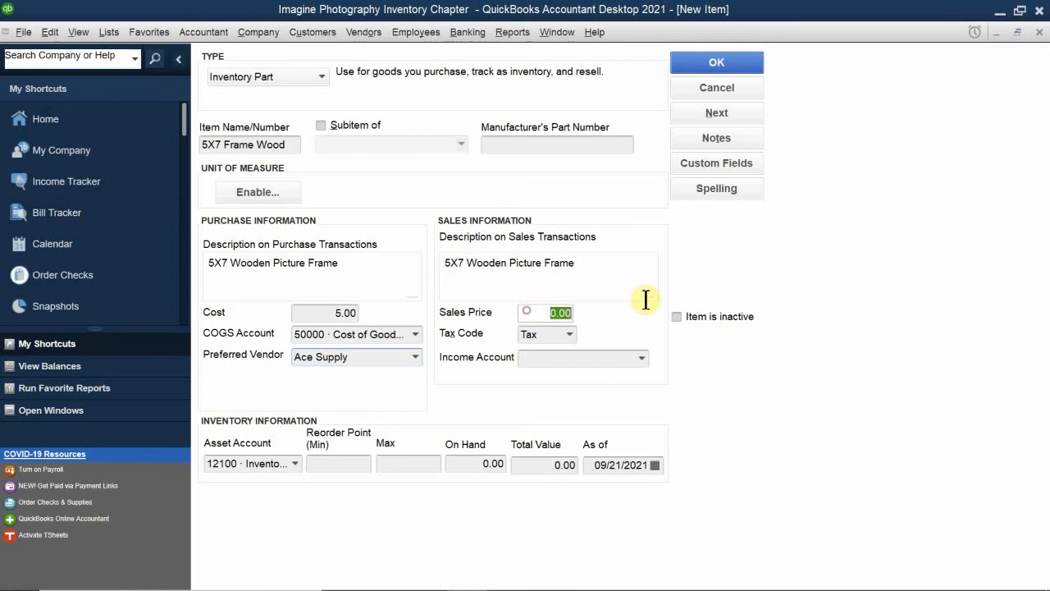
type("9.99")
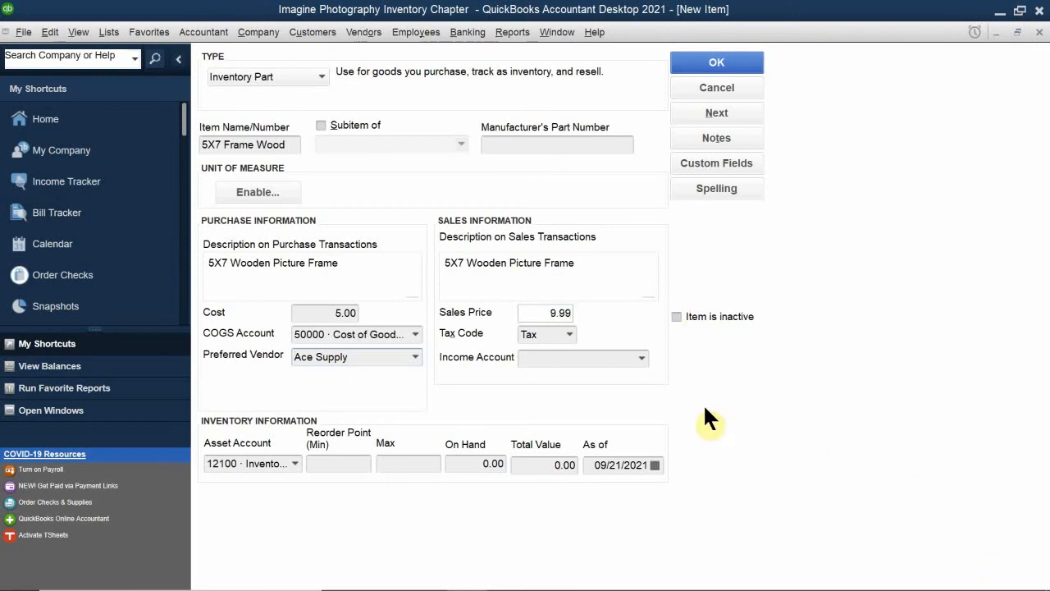
left_click(533, 361)
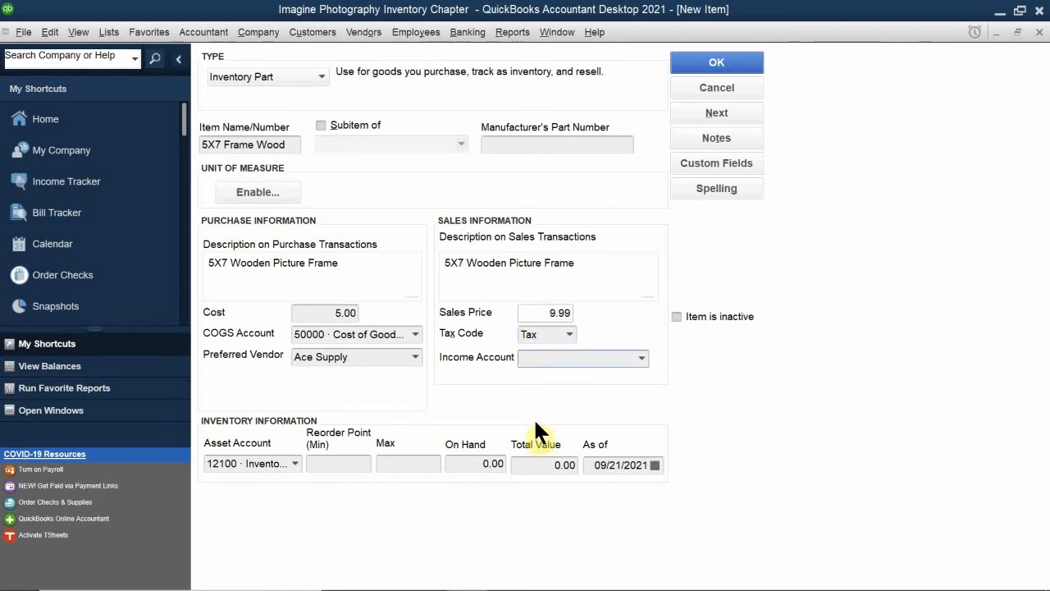
type("Sales")
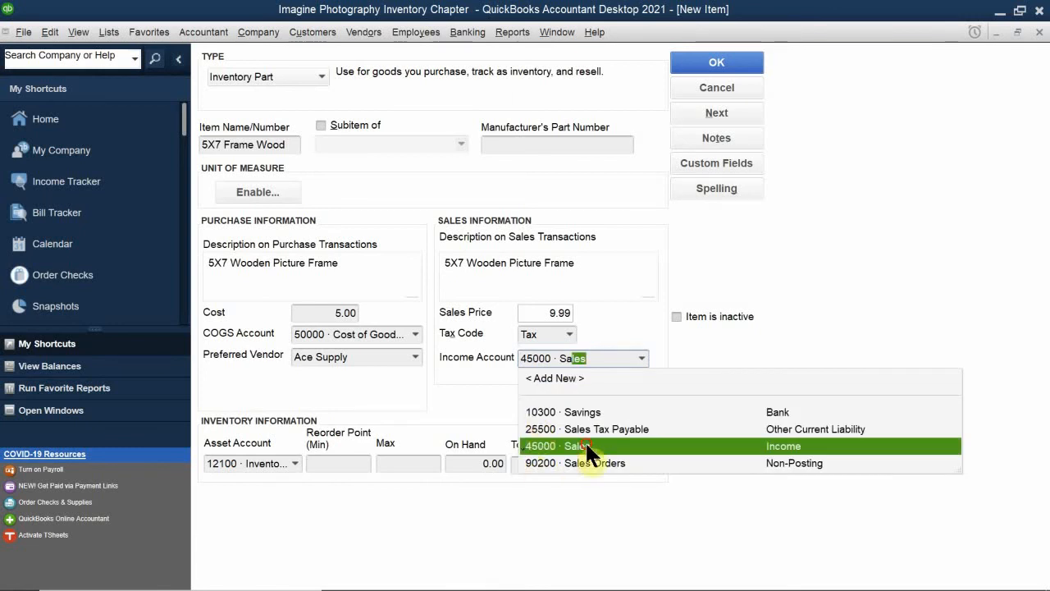
left_click(585, 444)
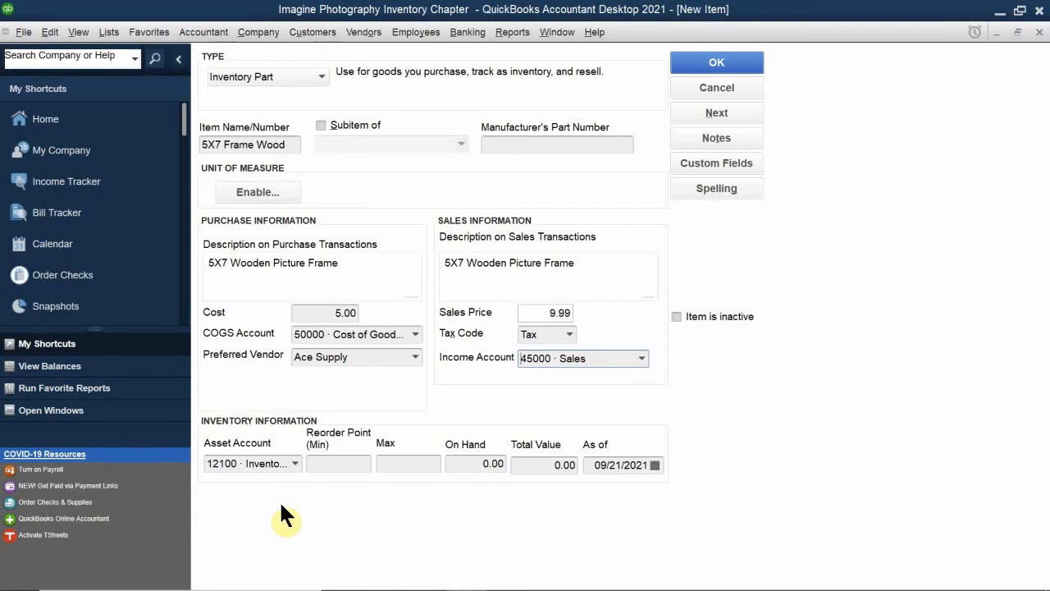
Assign the 12100 · Inventory Asset account, set the minimum reorder point to 20, and save the 5X7 Frame Wood item
left_click(295, 463)
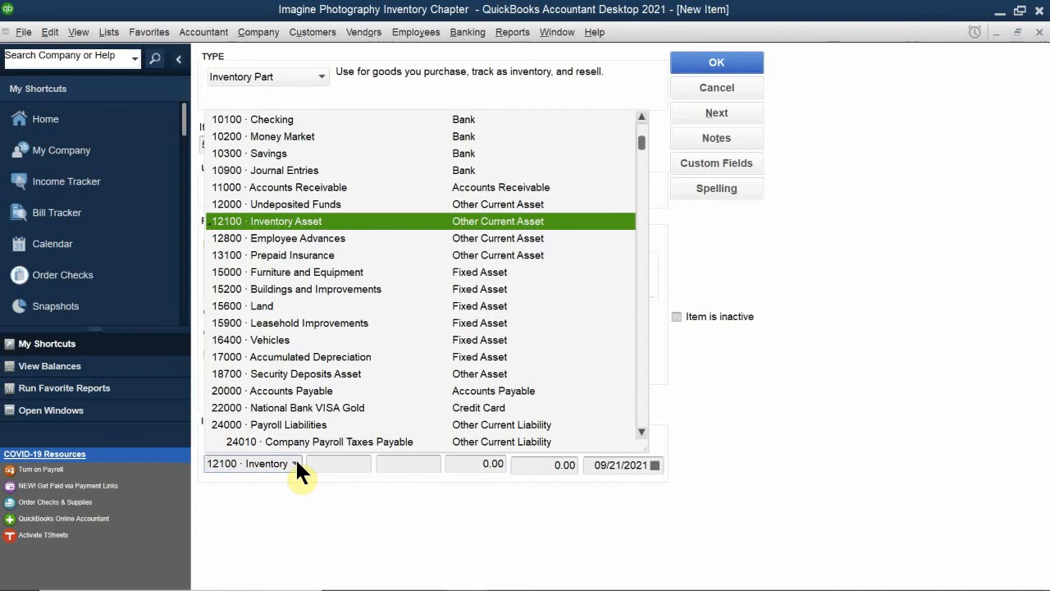
left_click(316, 220)
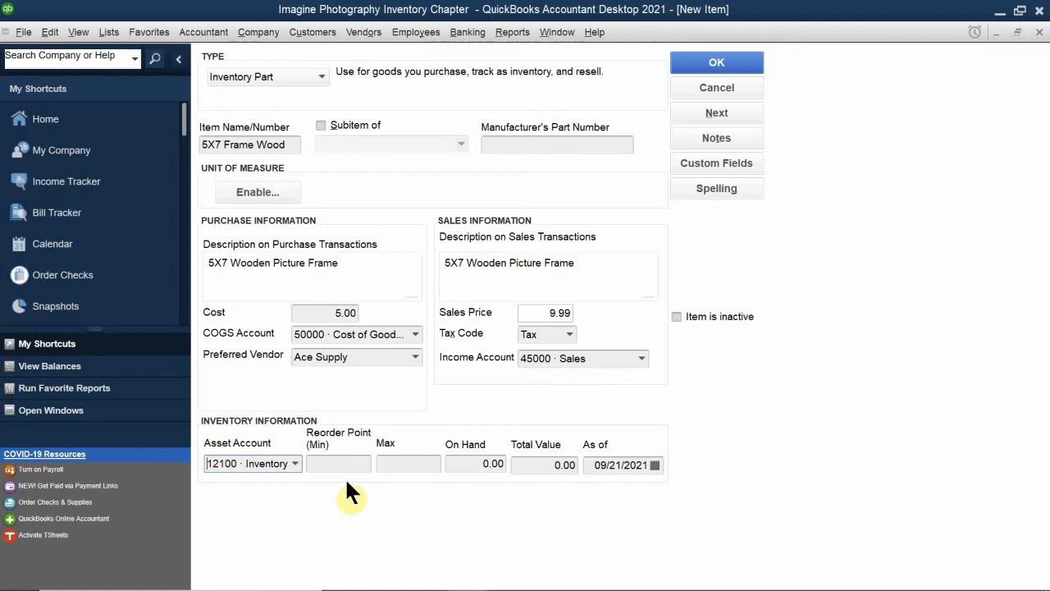
left_click(337, 464)
type("20")
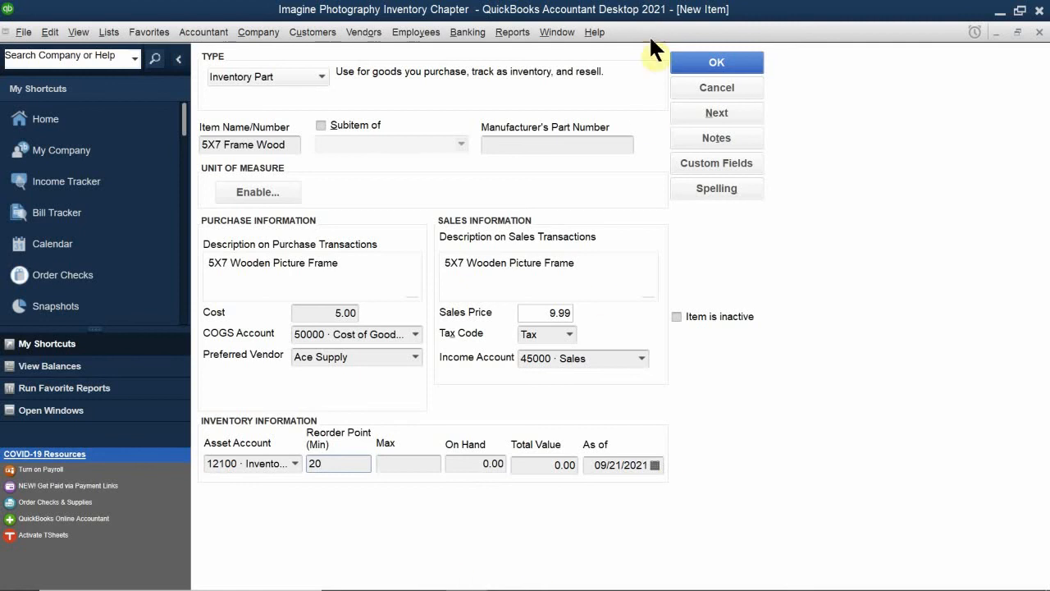
left_click(701, 62)
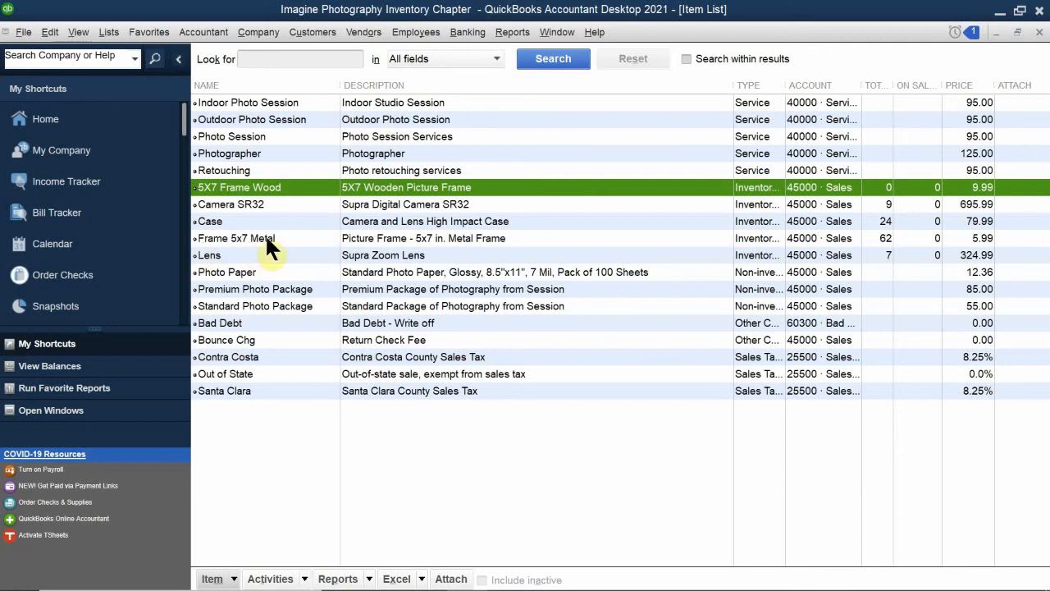
Open the saved 5X7 Frame Wood item from the Item List to check its details
double_click(277, 186)
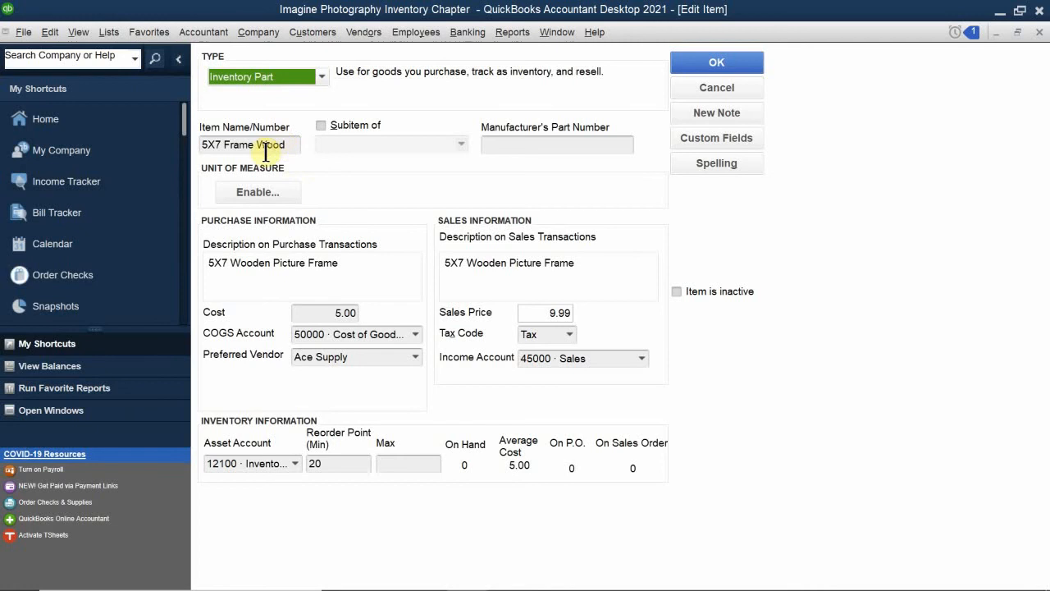
Rename the 5X7 Frame Wood item to Frame 5x7 Wood, save it, and select Frame 5x7 Metal in the Item List
left_click_drag(256, 146, 141, 169)
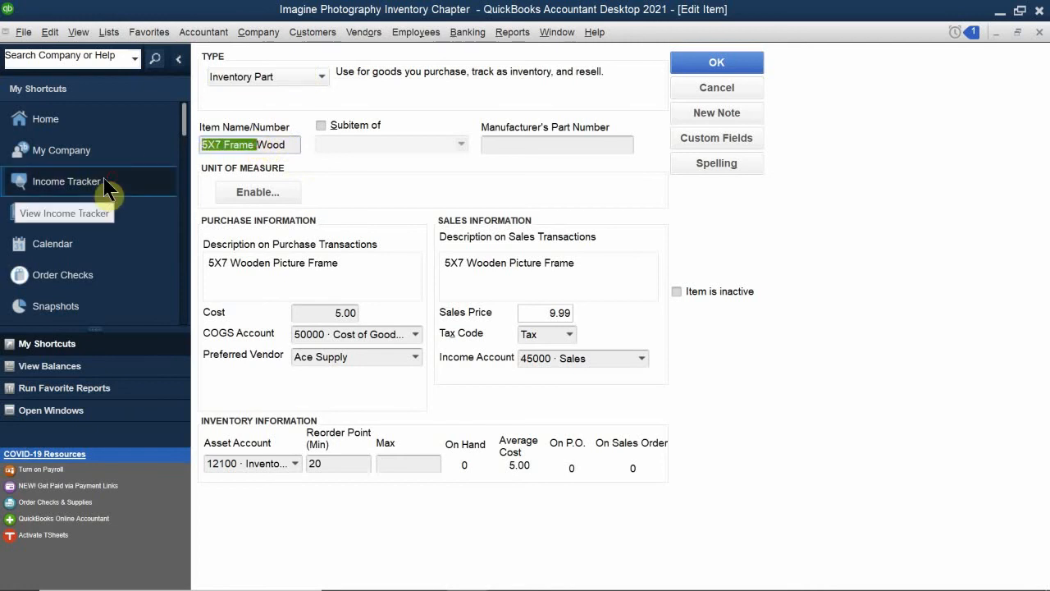
type("Frame 5x")
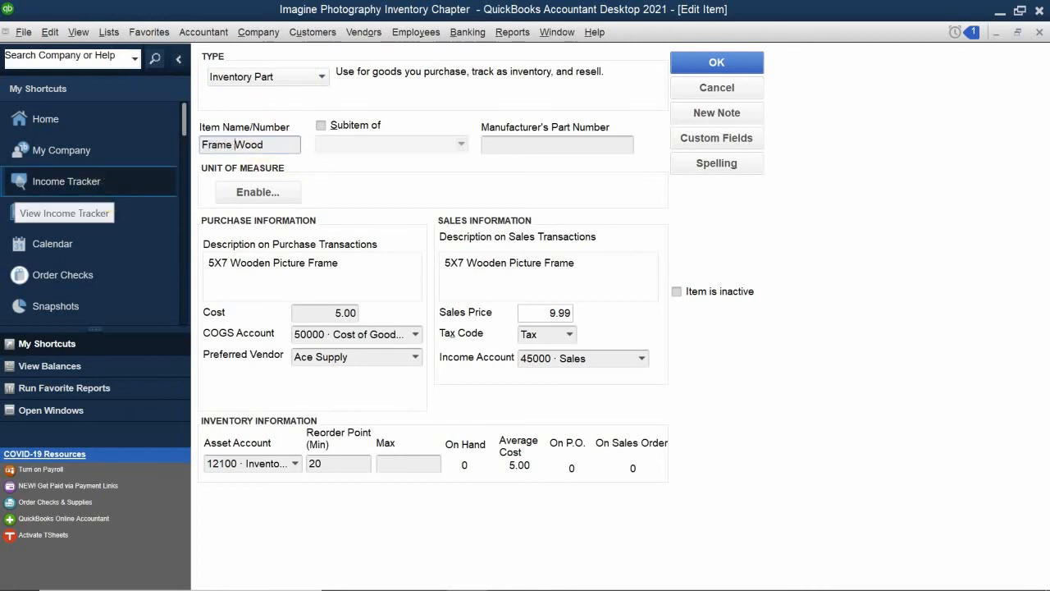
type("7")
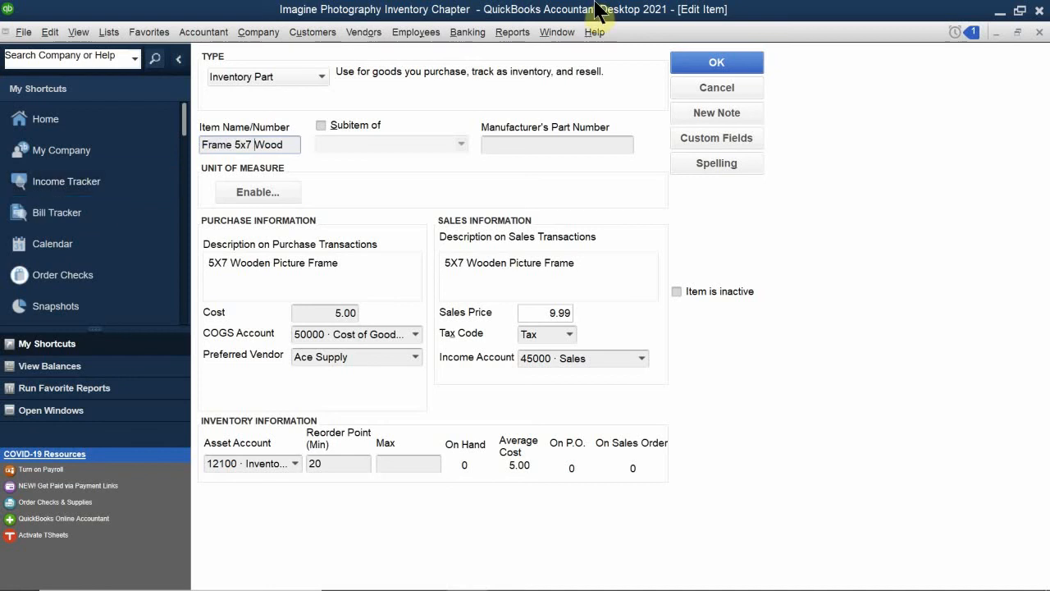
left_click(680, 68)
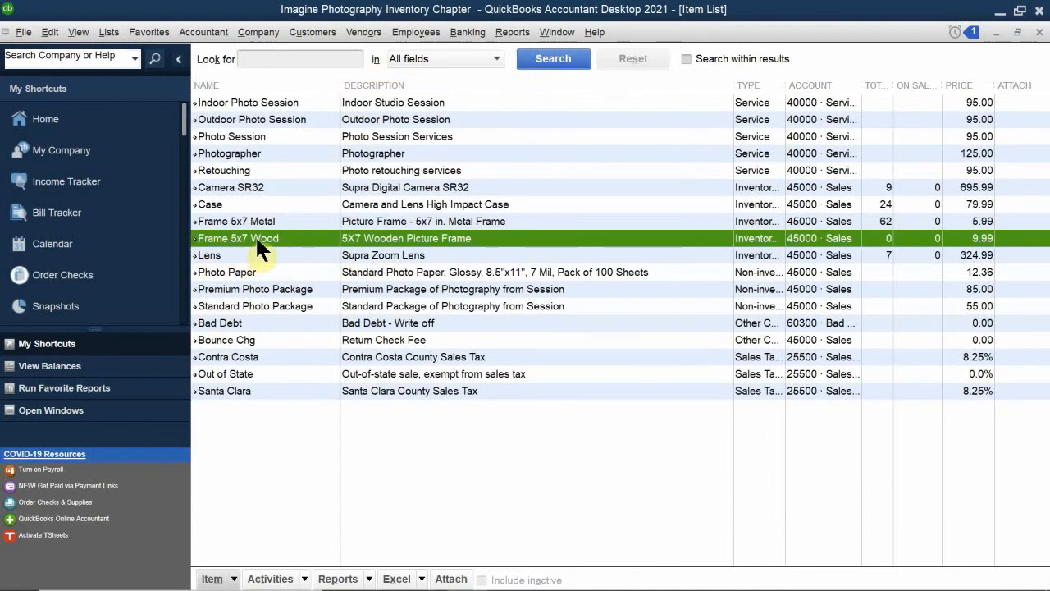
left_click(284, 208)
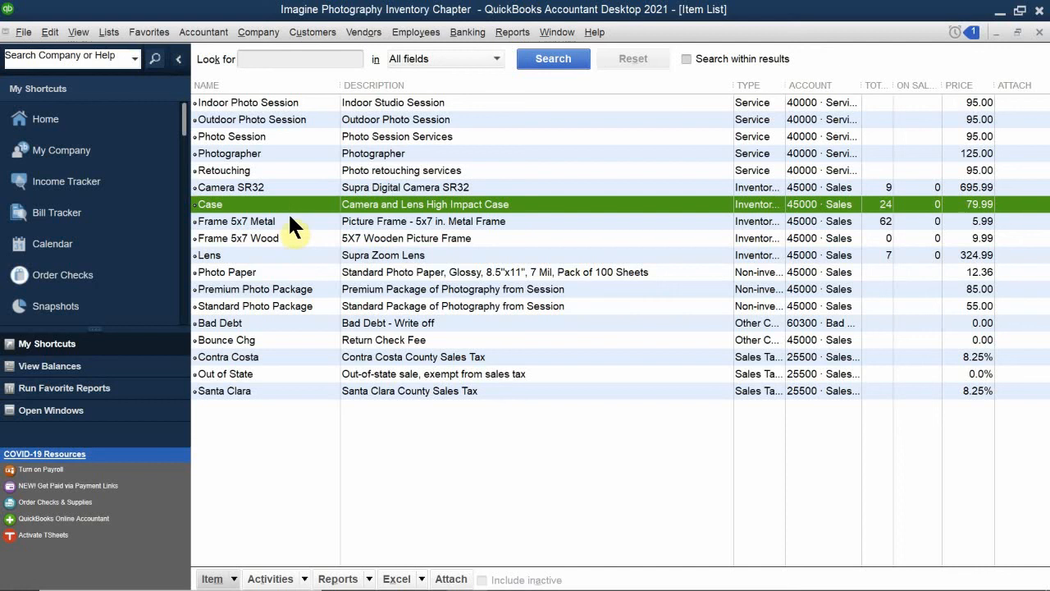
left_click(287, 218)
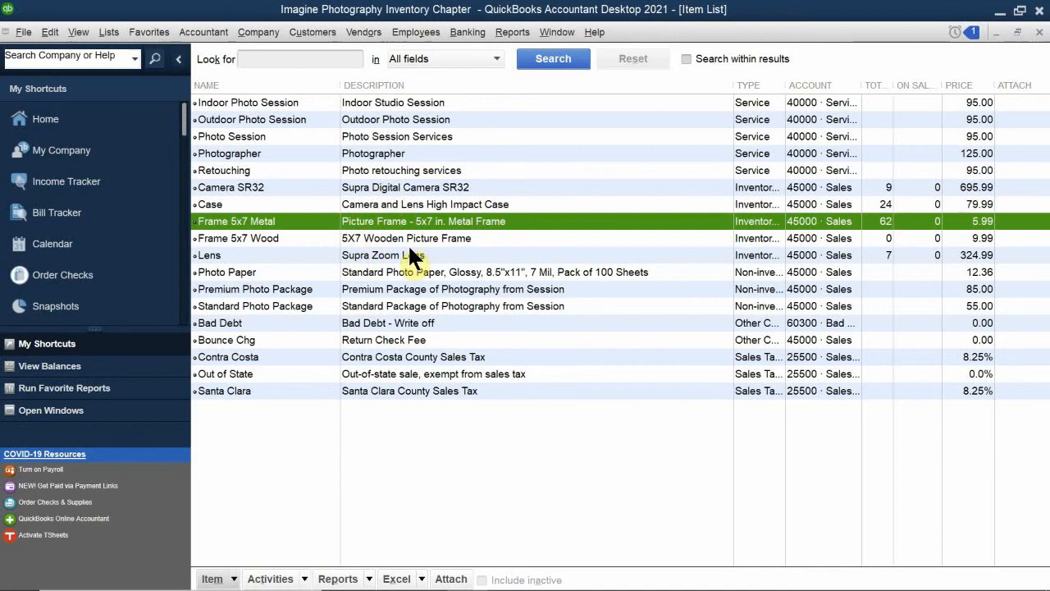
Switch to QB 2021 CH 8.pdf in Acrobat Reader and examine the Non-Inventory Parts practice steps and Figure 8-5
mouse_move(681, 588)
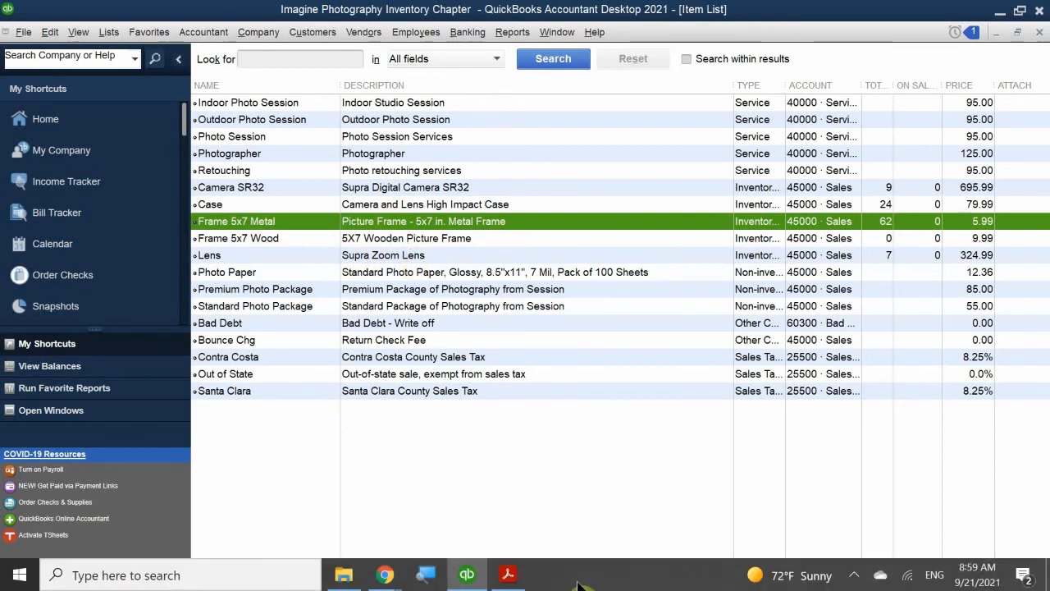
left_click(508, 574)
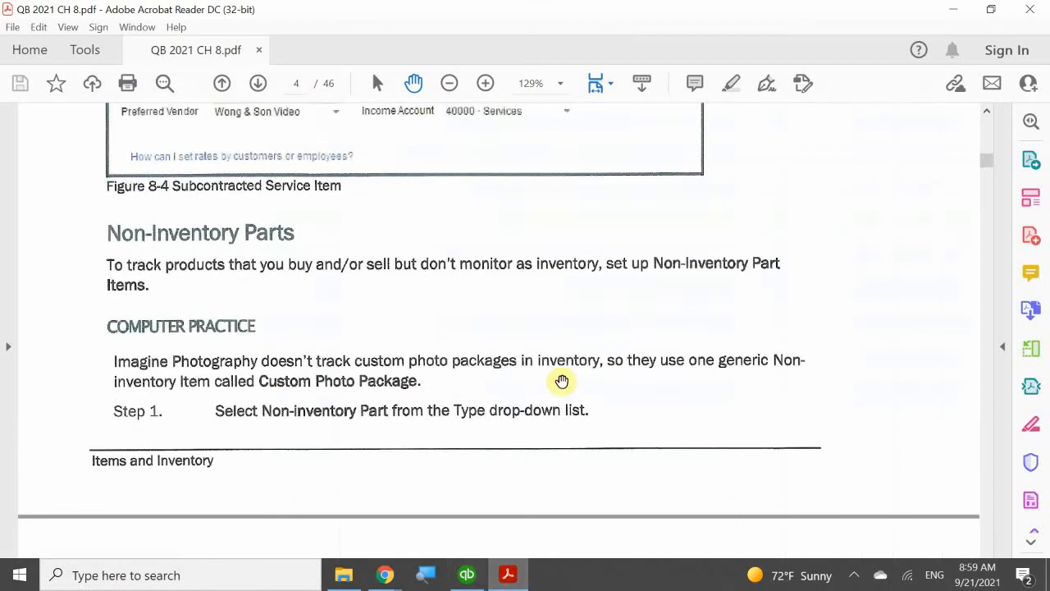
scroll(560, 380, "down", 7)
scroll(561, 380, "down", 3)
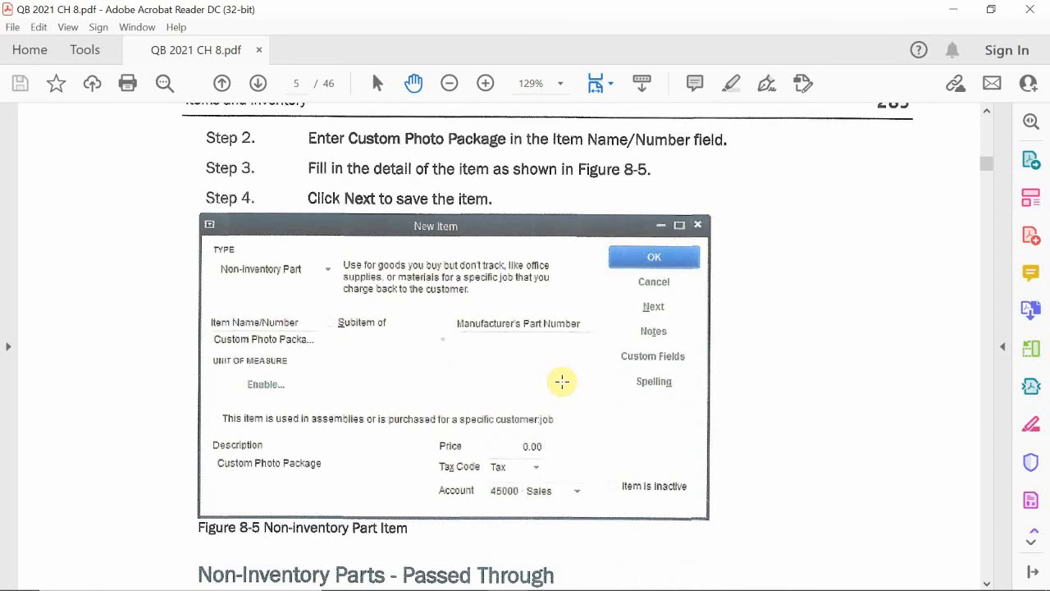
scroll(562, 381, "up", 10)
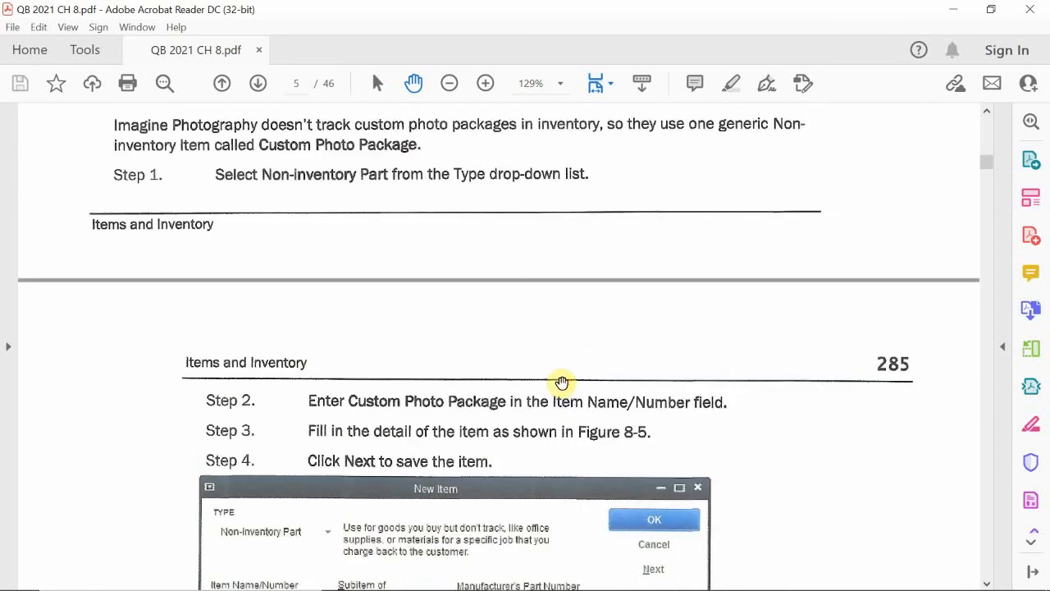
scroll(562, 383, "up", 2)
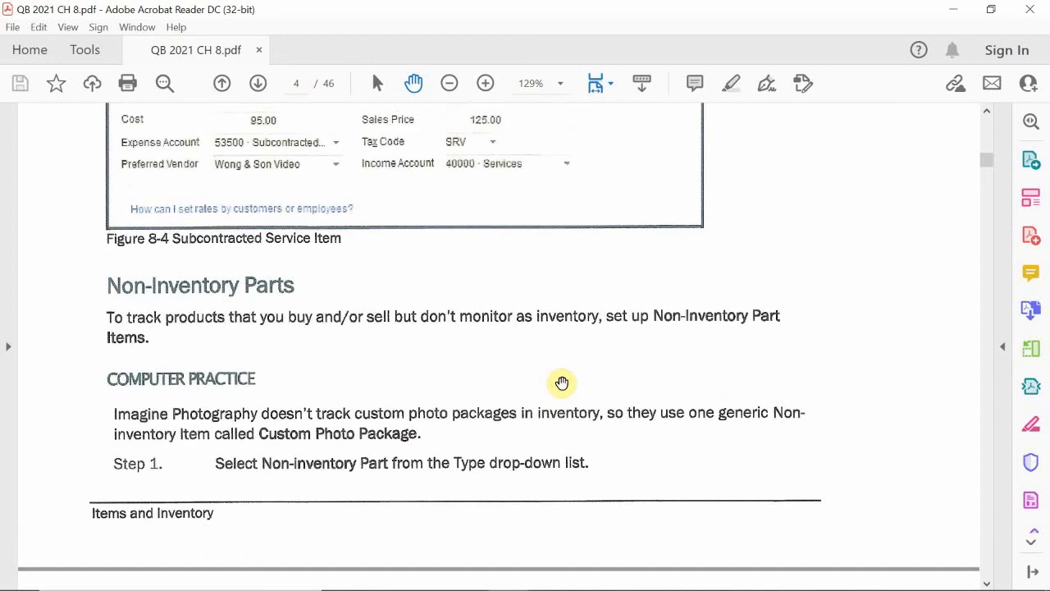
scroll(562, 383, "up", 6)
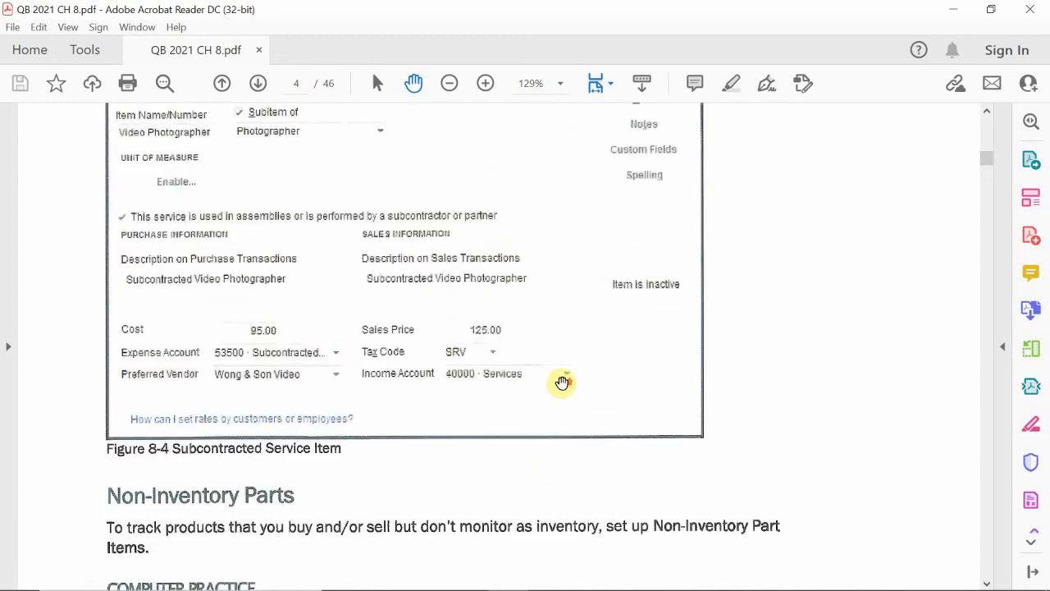
scroll(562, 383, "up", 14)
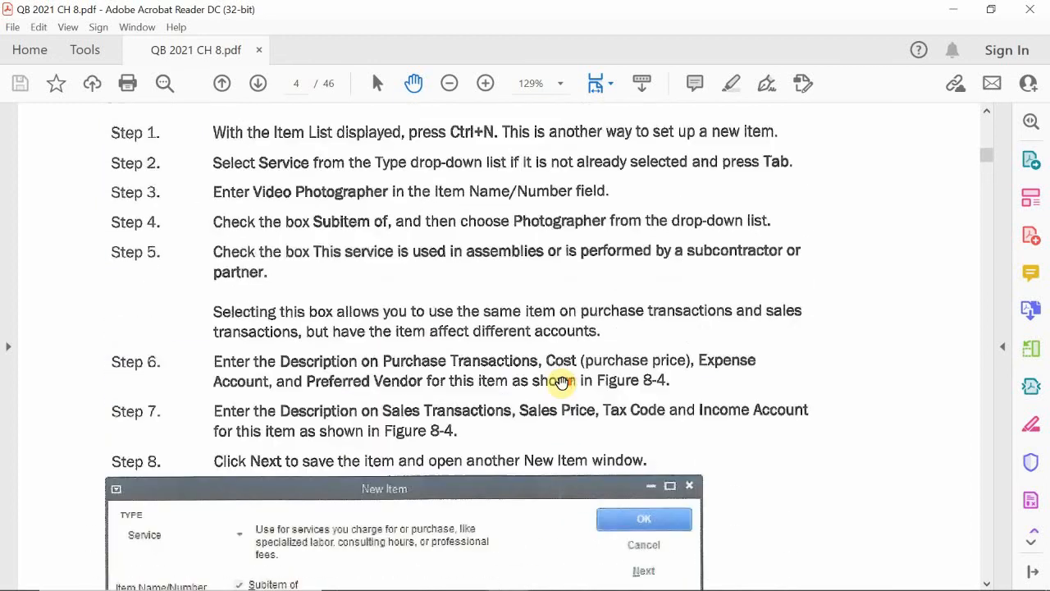
scroll(562, 383, "up", 3)
scroll(561, 383, "down", 4)
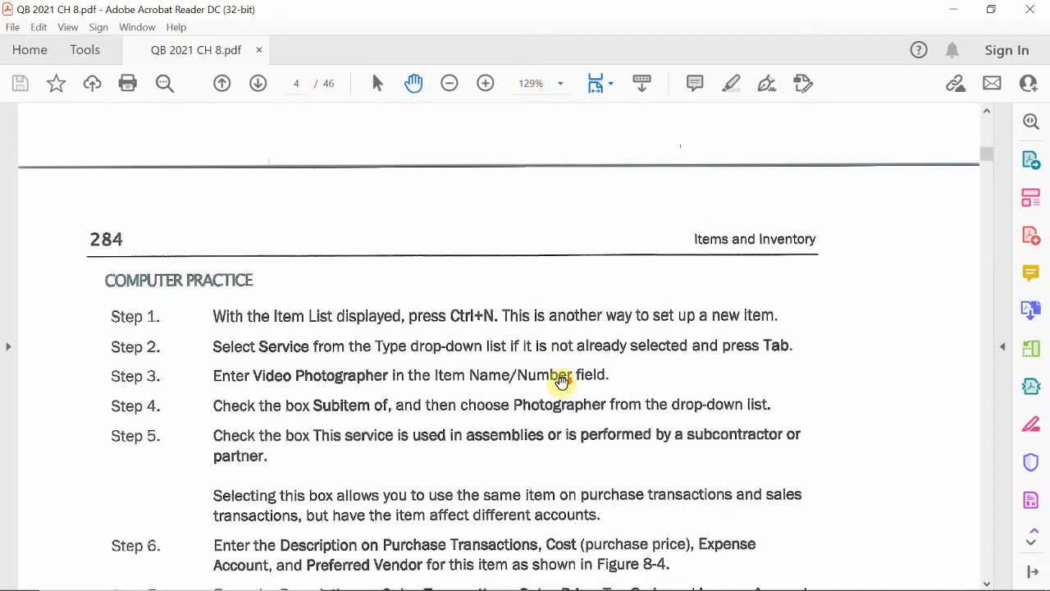
scroll(562, 383, "down", 7)
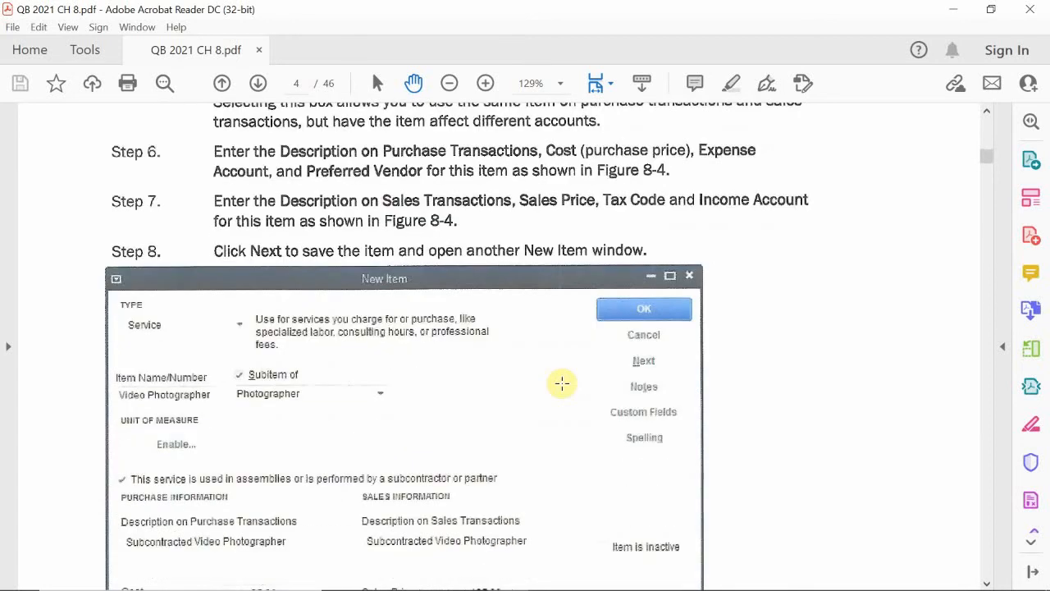
scroll(562, 383, "down", 13)
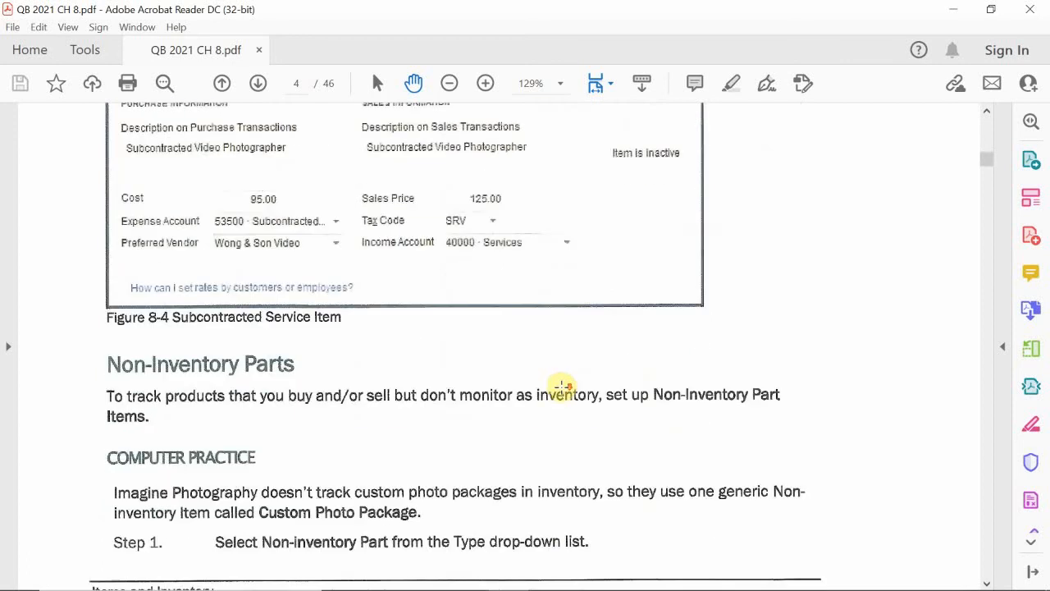
scroll(561, 386, "down", 13)
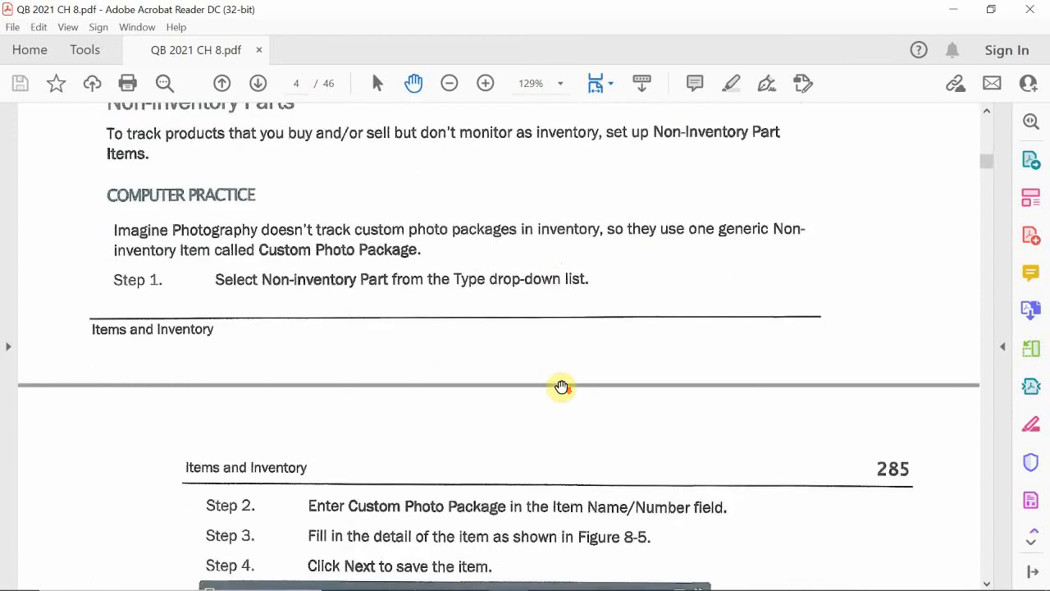
scroll(561, 386, "down", 1)
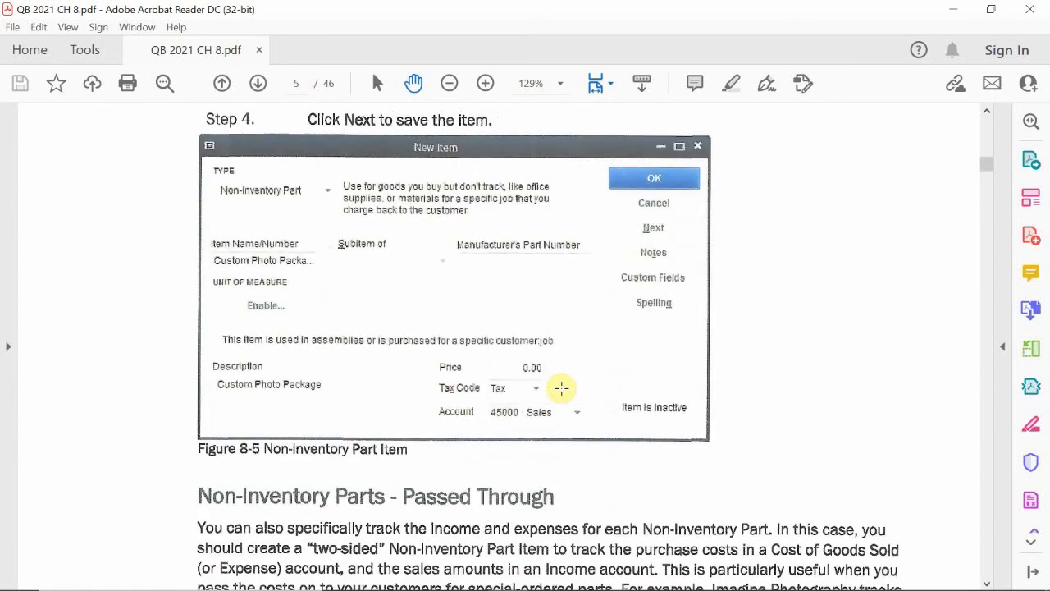
scroll(561, 386, "down", 5)
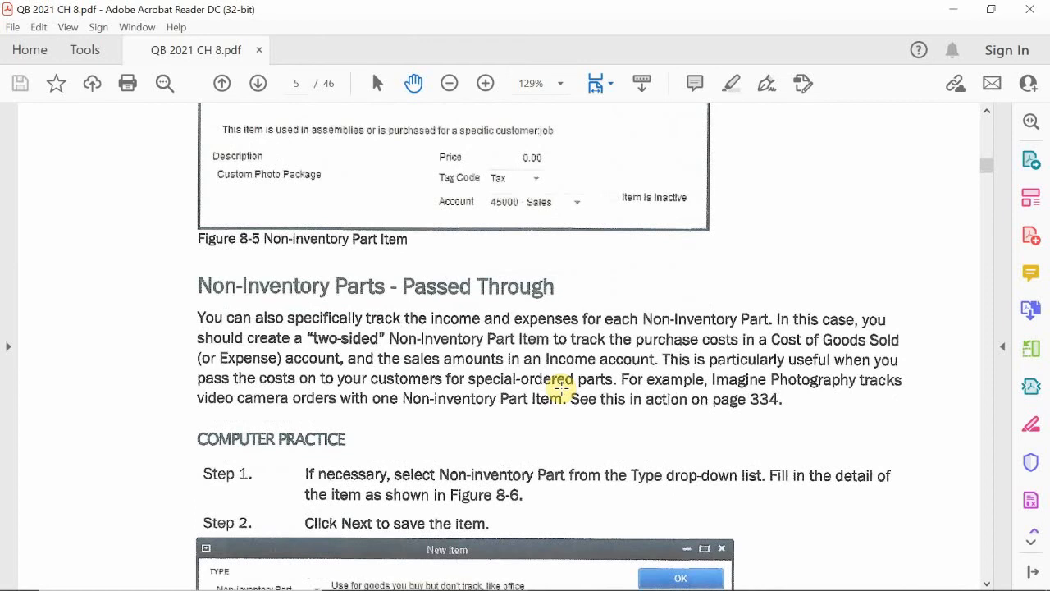
scroll(562, 386, "up", 5)
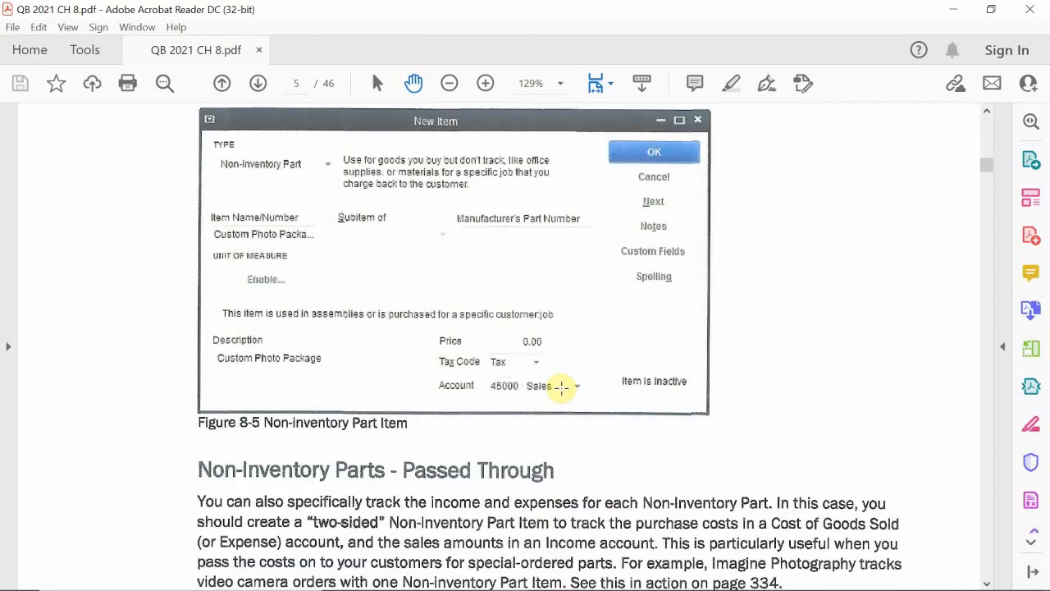
Switch back to QuickBooks and start a new item of type Non-inventory Part
mouse_move(614, 589)
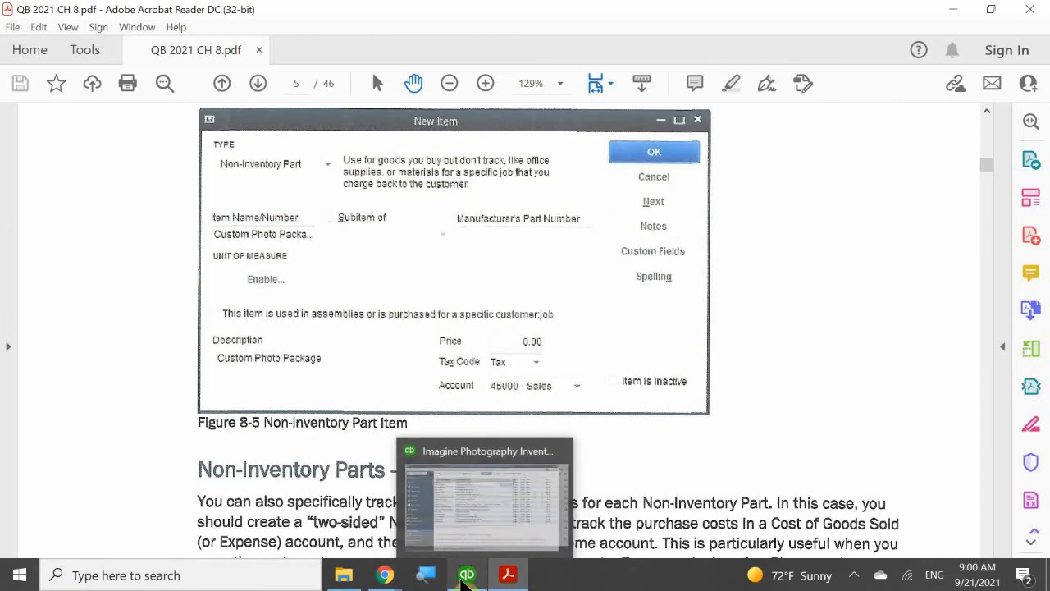
left_click(465, 575)
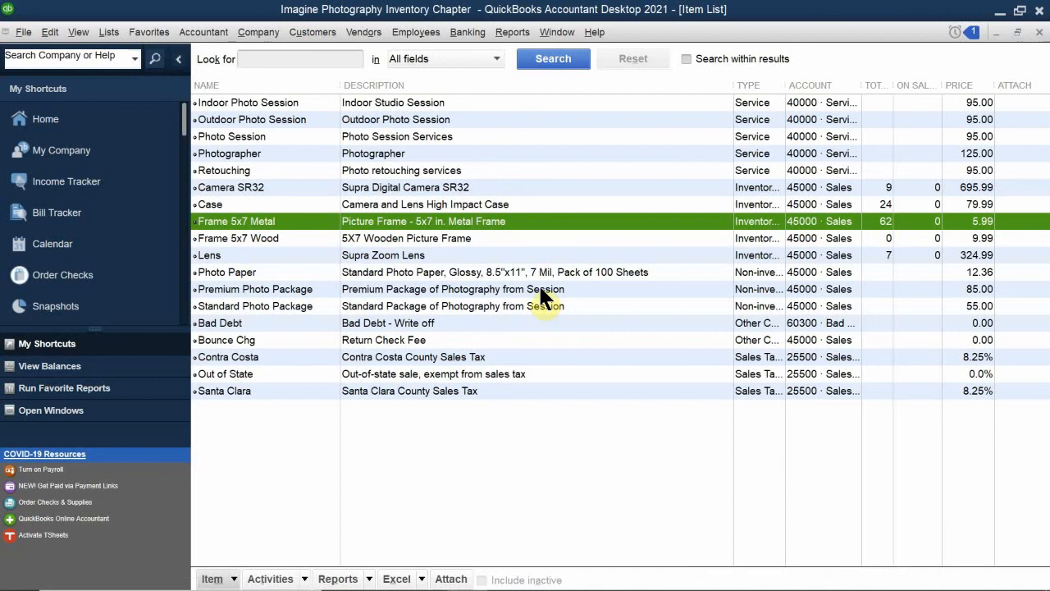
left_click(210, 578)
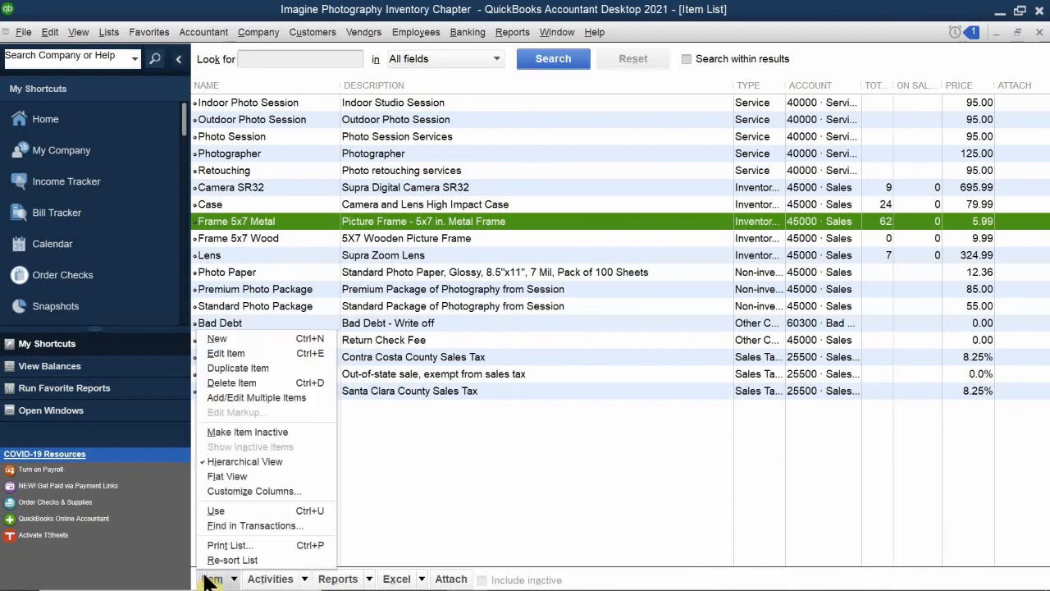
left_click(265, 338)
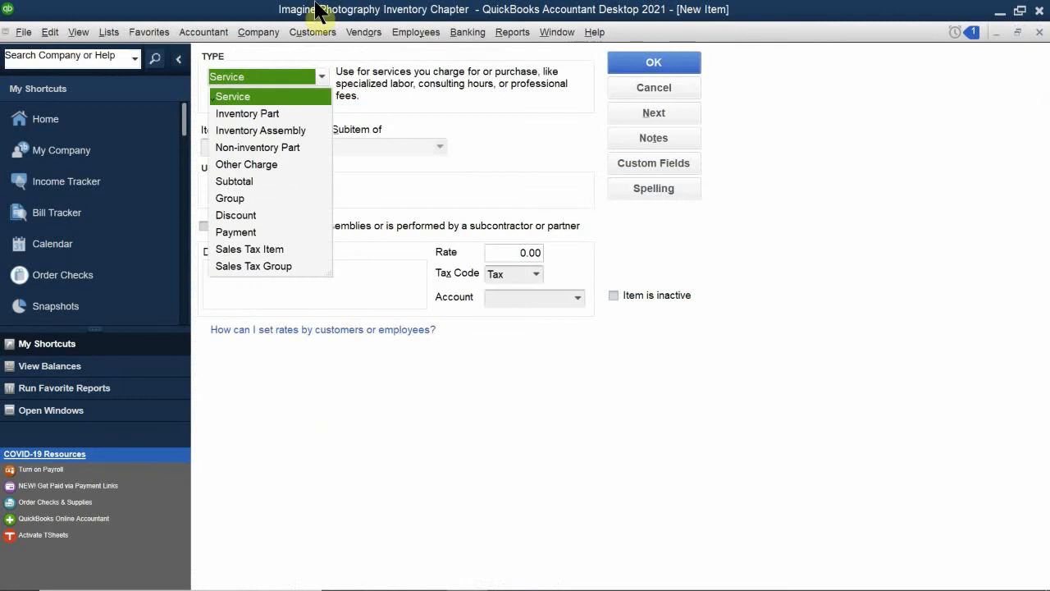
left_click(252, 148)
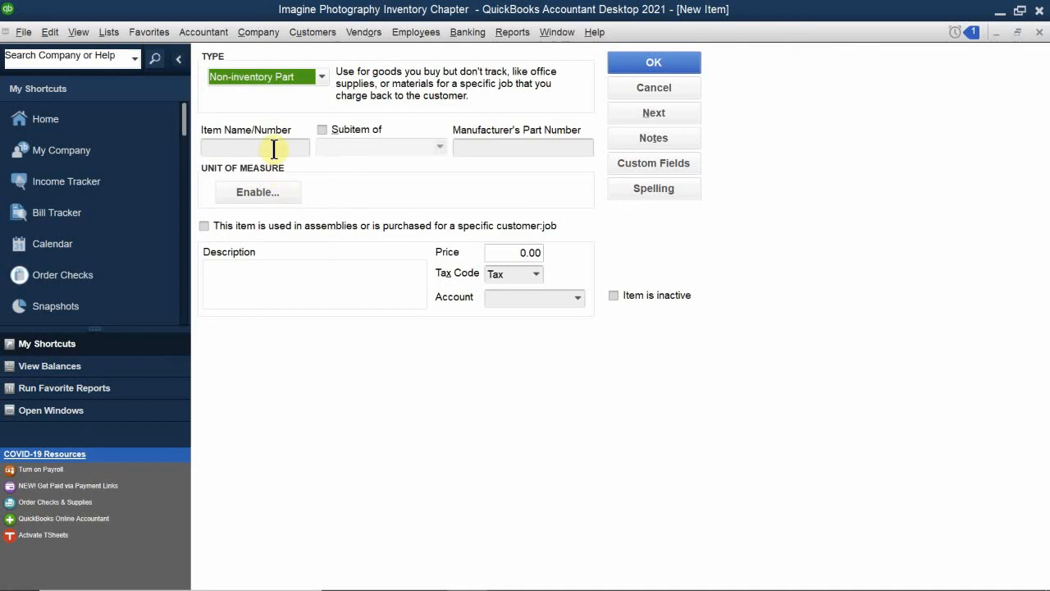
Name the new non-inventory item Custome Photo Package
left_click(273, 148)
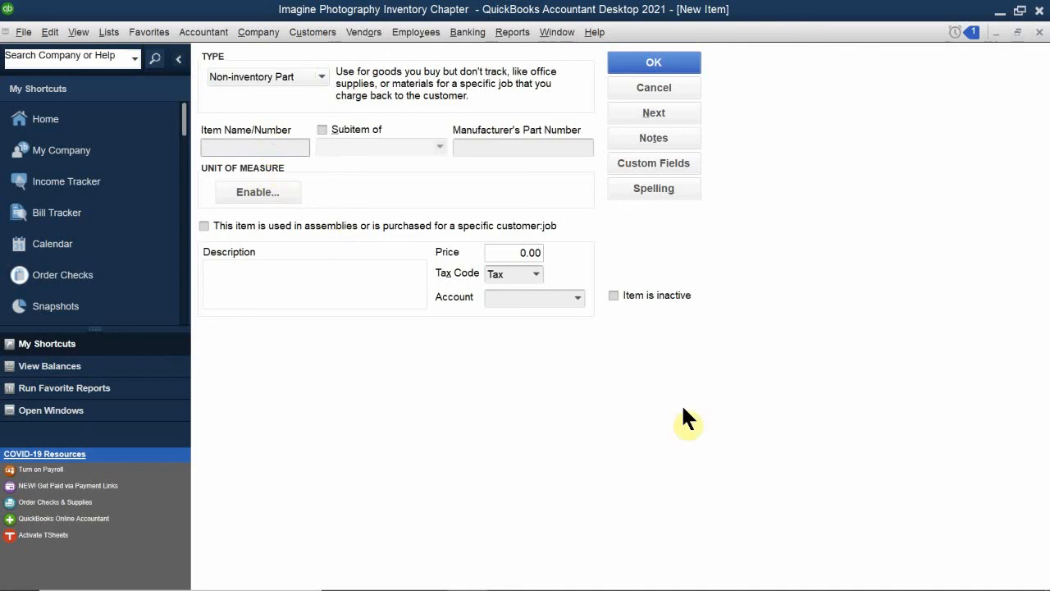
type("C")
key("BackSpace")
type("Cu")
type("stome Ph")
type("oto Package")
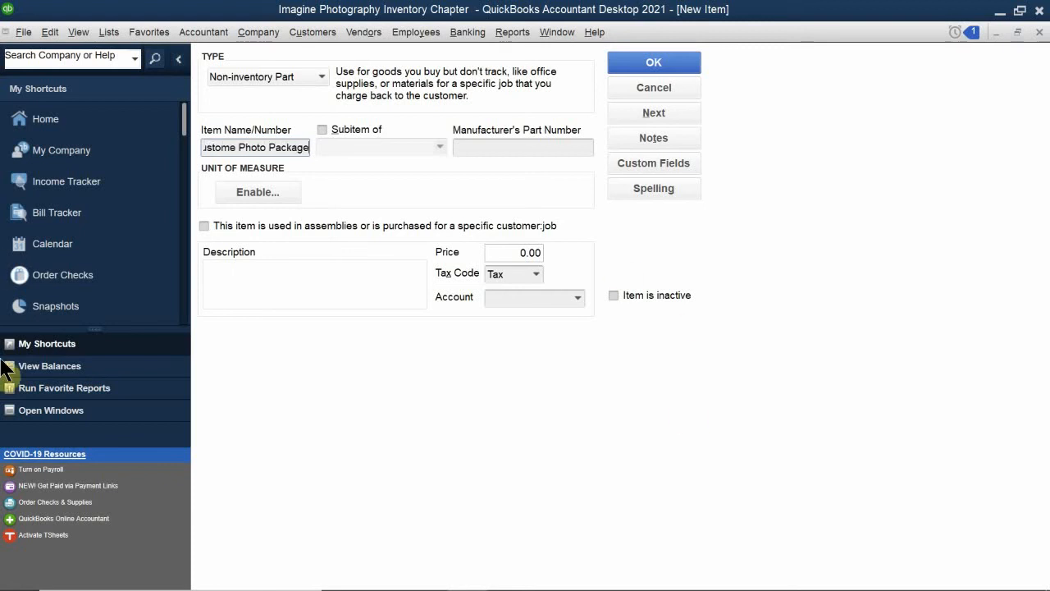
Enter Custom Photo Package as the item's description
left_click(308, 292)
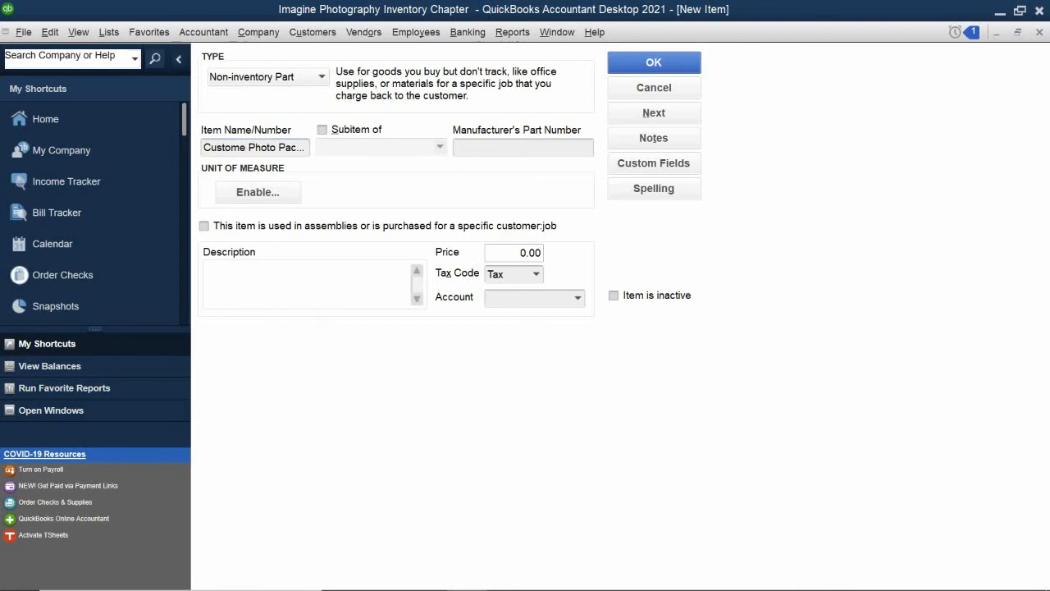
mouse_move(464, 574)
mouse_move(507, 575)
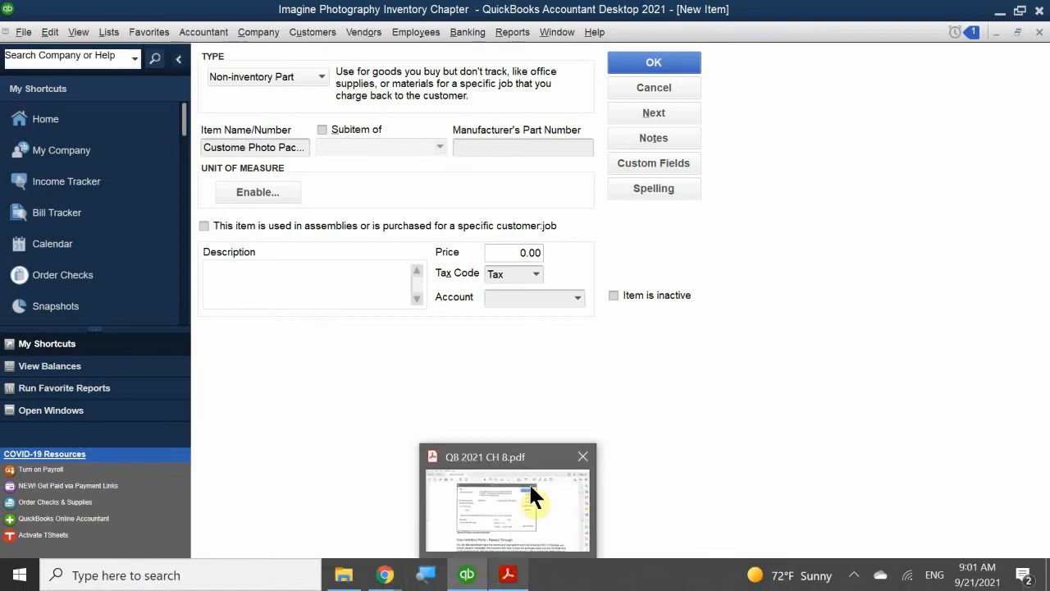
mouse_move(530, 491)
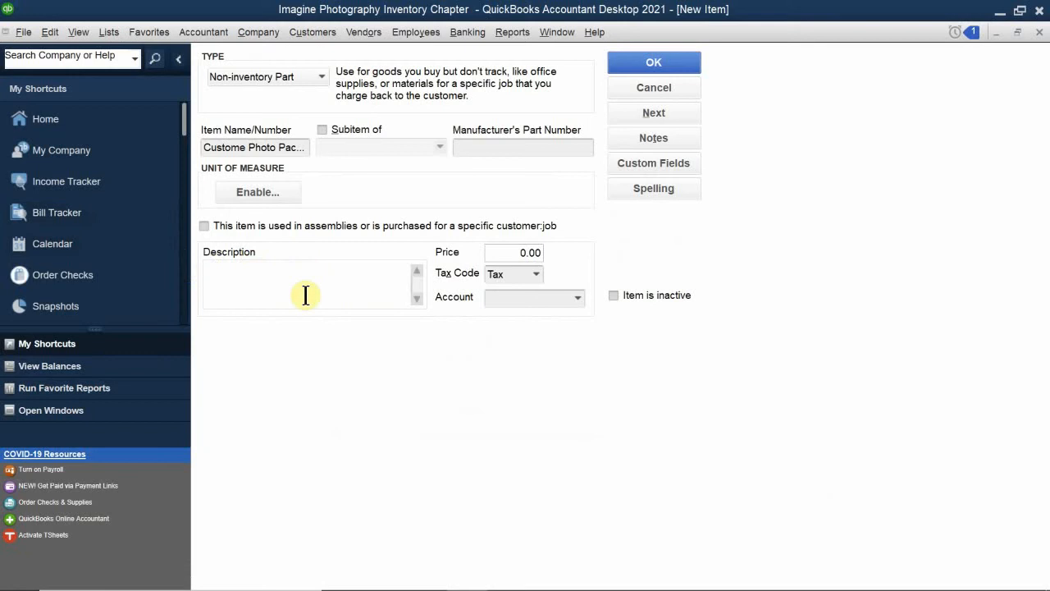
type("Custome")
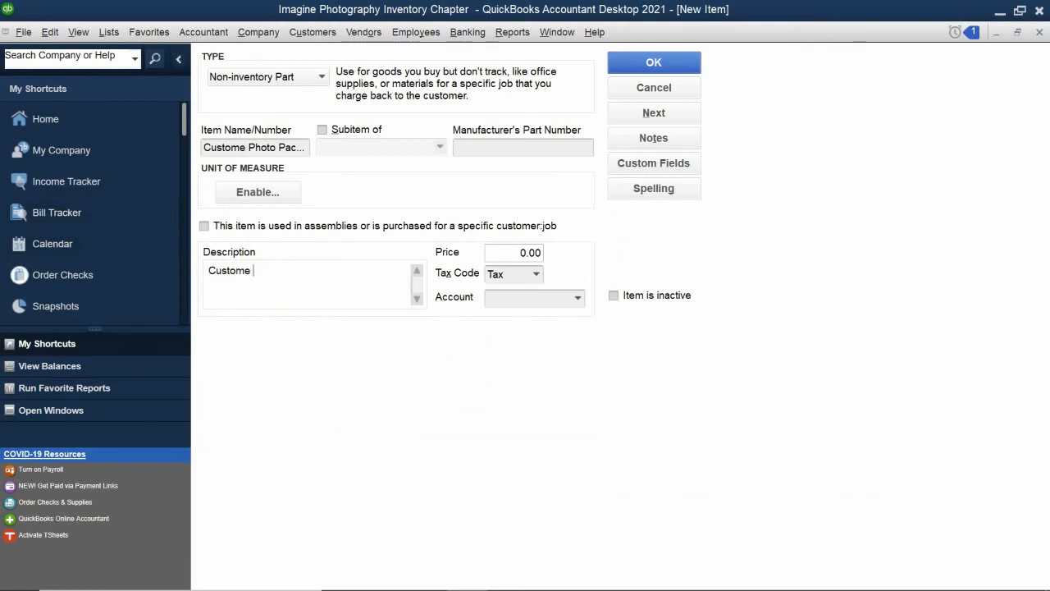
key("BackSpace")
type("Photo Package")
Assign the 45000 · Sales account to the photo package item and save it
left_click(497, 297)
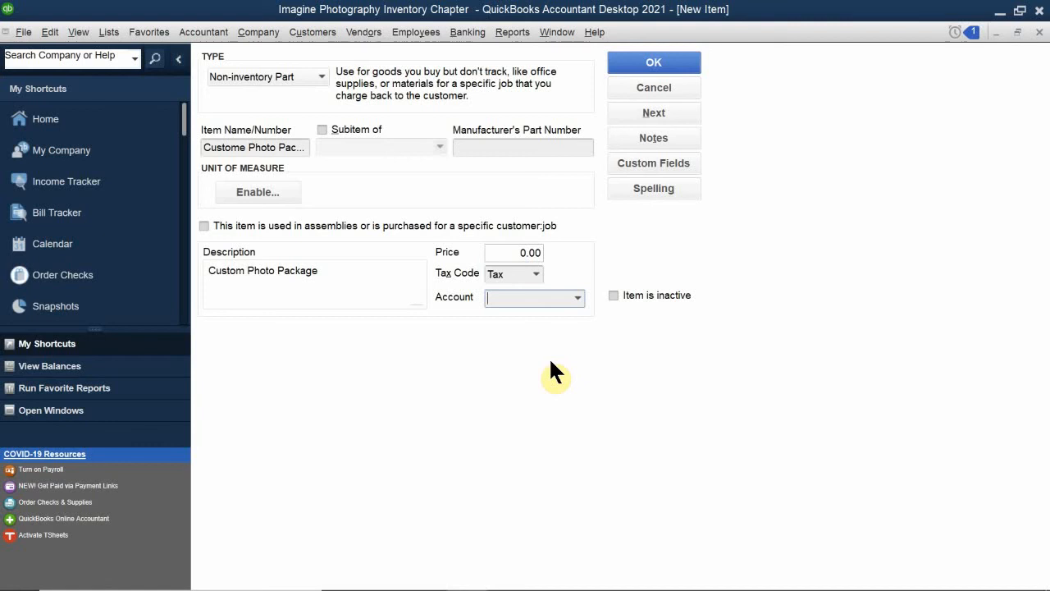
type("Sales")
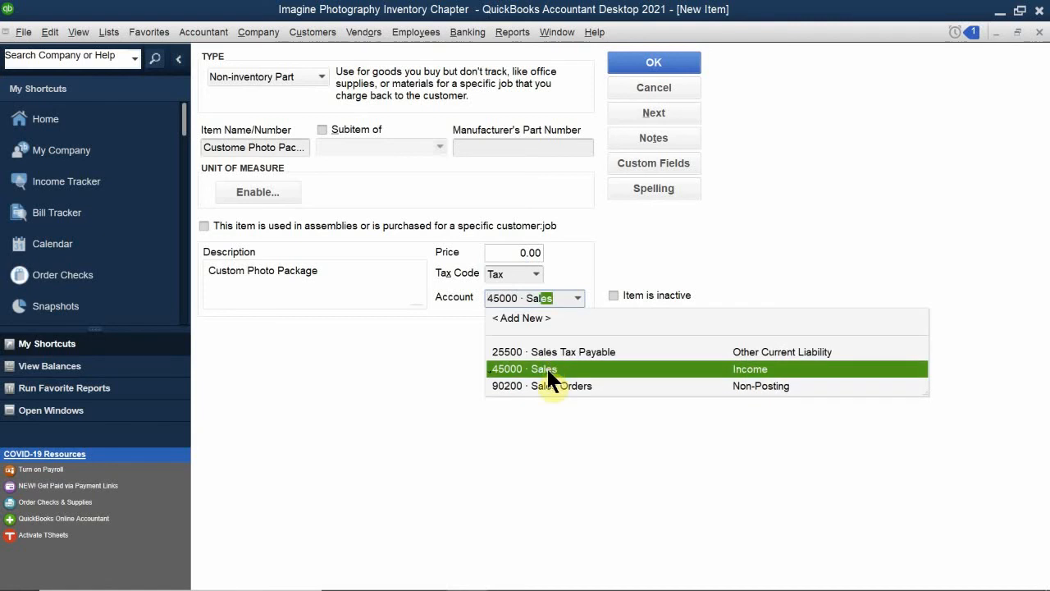
left_click(548, 369)
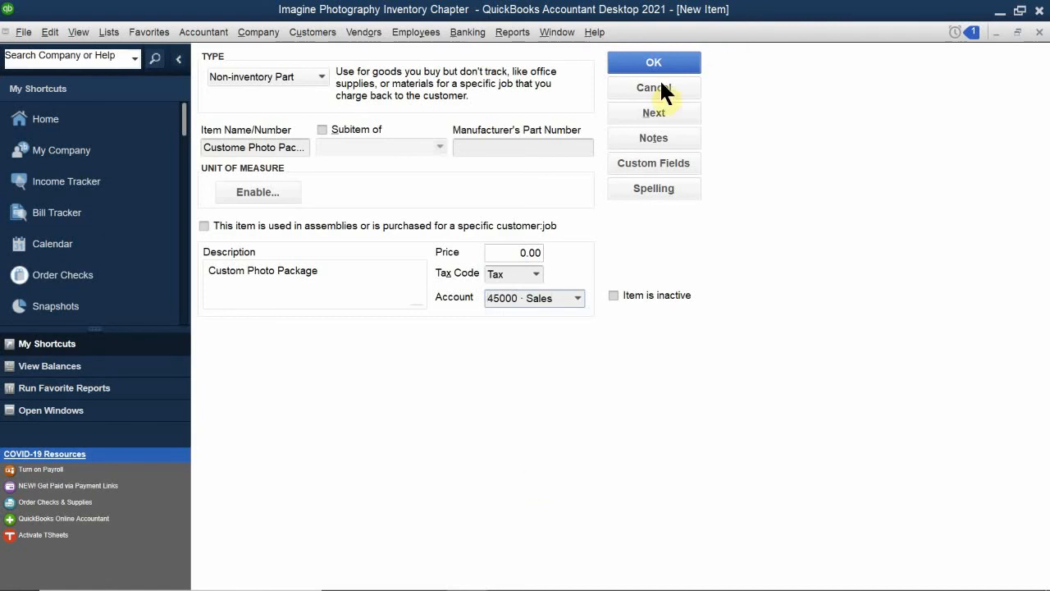
left_click(630, 61)
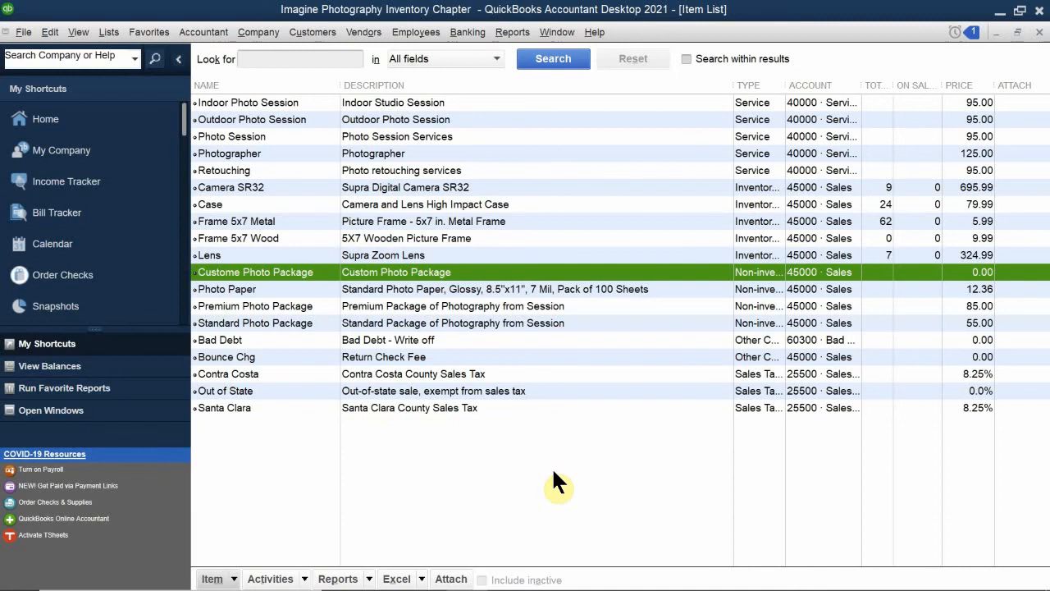
Switch to the chapter 8 PDF in Acrobat Reader and read the Other Charge, Sales Tax and Managing Inventory sections
mouse_move(427, 588)
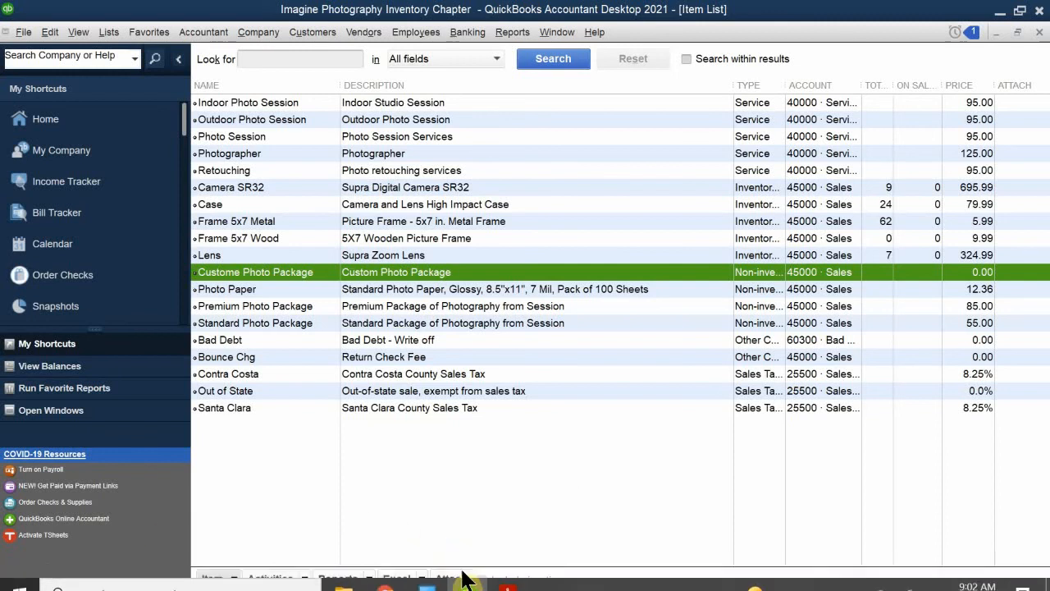
left_click(508, 574)
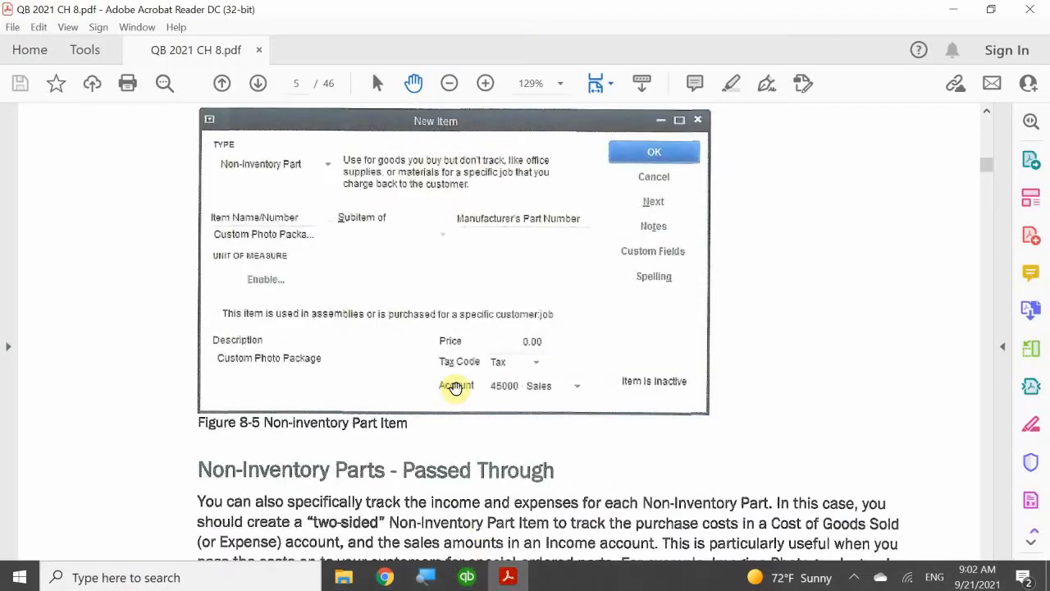
scroll(455, 384, "down", 5)
scroll(456, 384, "down", 10)
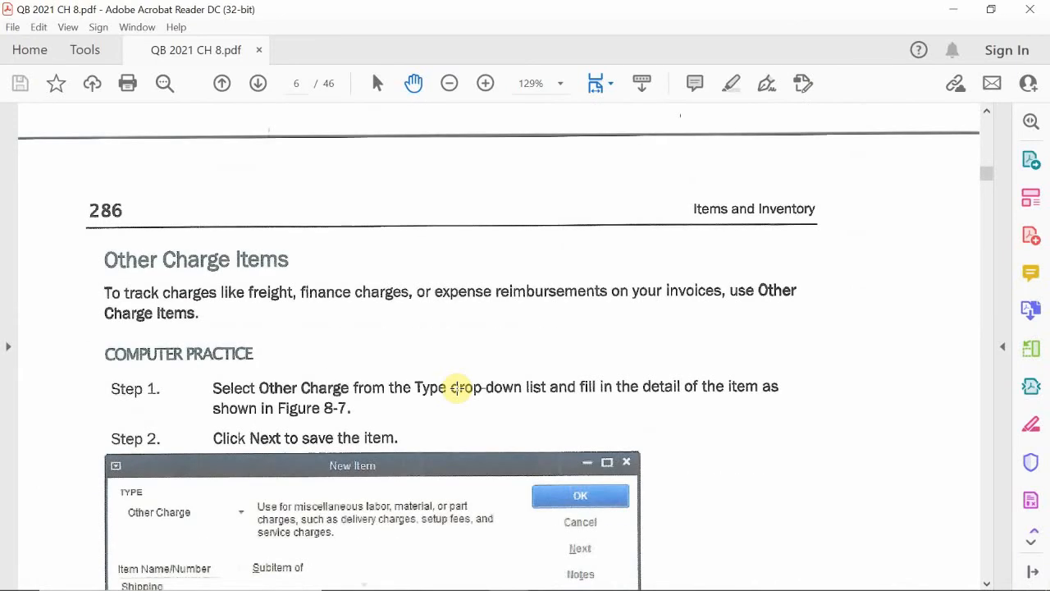
scroll(459, 387, "down", 4)
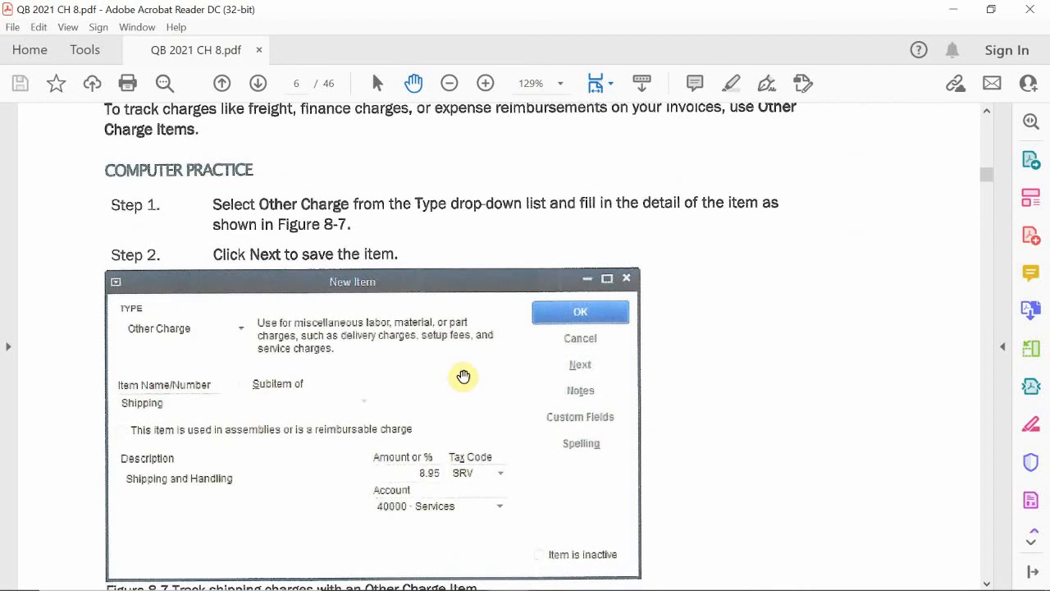
scroll(457, 388, "down", 7)
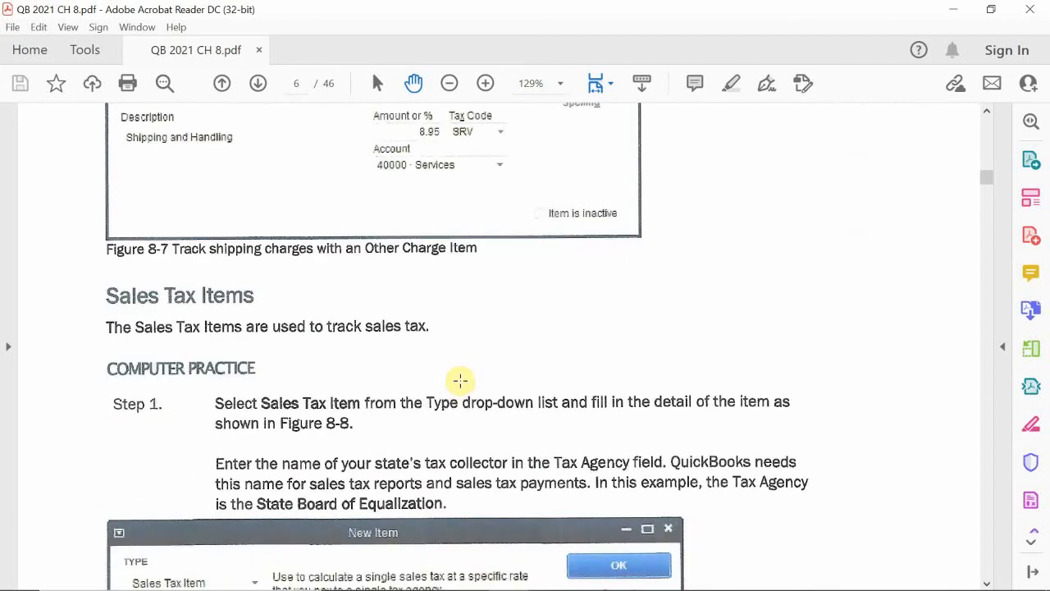
scroll(460, 380, "down", 8)
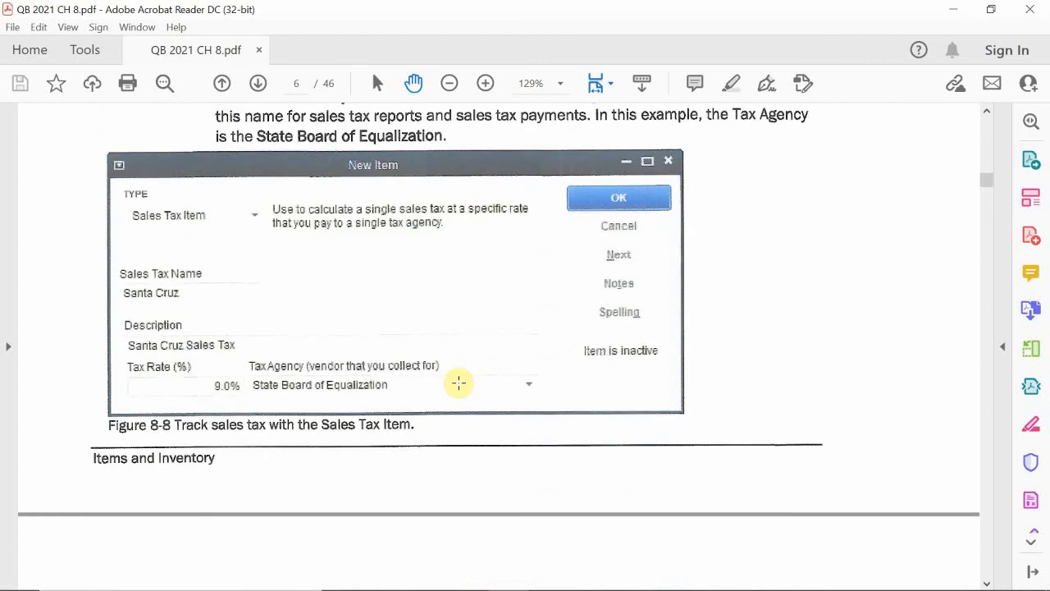
scroll(459, 383, "down", 7)
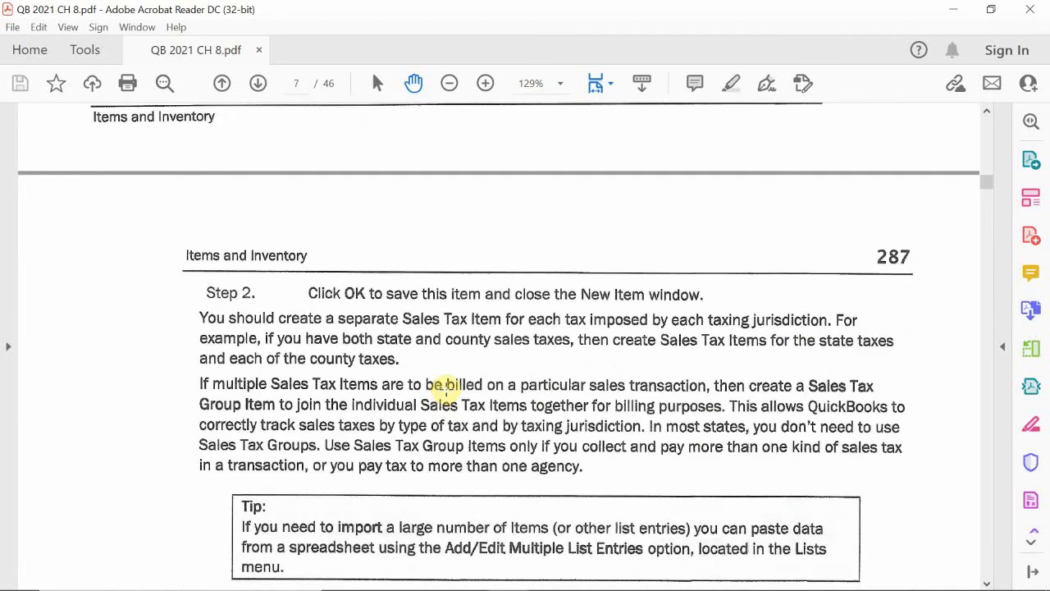
scroll(445, 388, "down", 8)
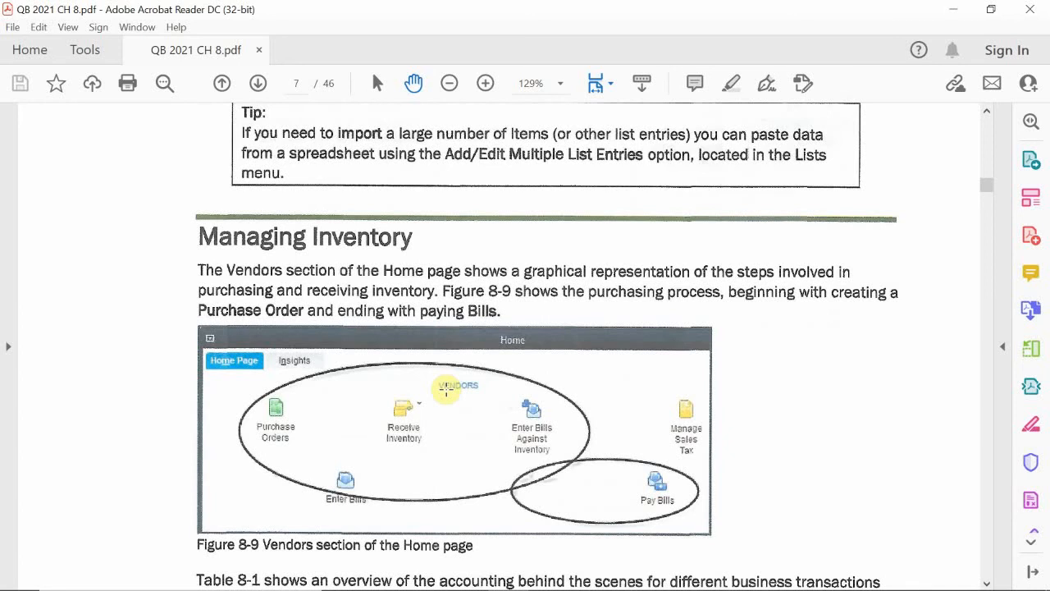
scroll(455, 384, "down", 1)
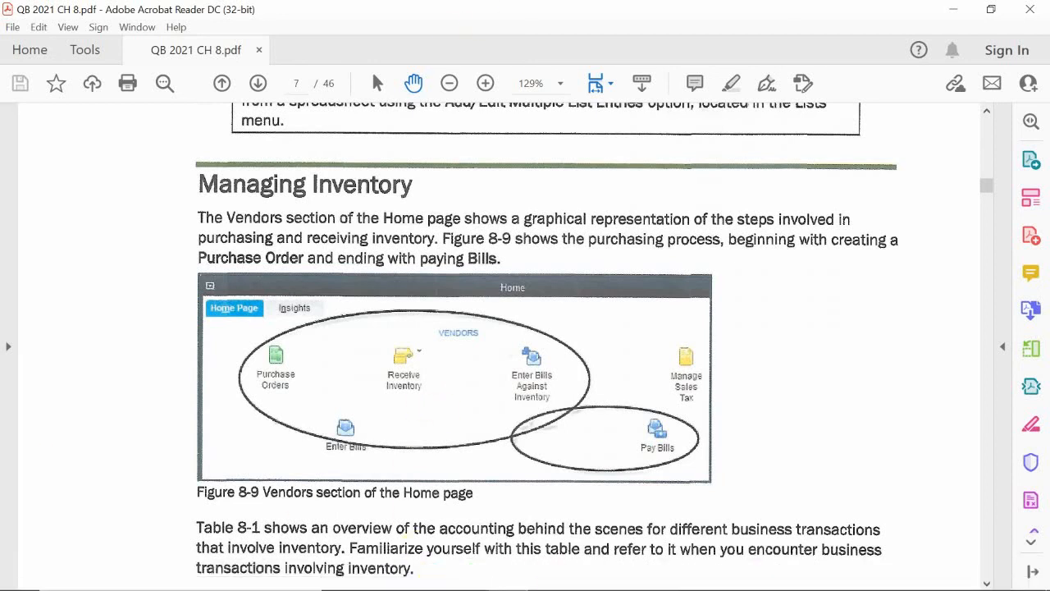
Switch back to QuickBooks and close the Item List to show the Home page
left_click(514, 576)
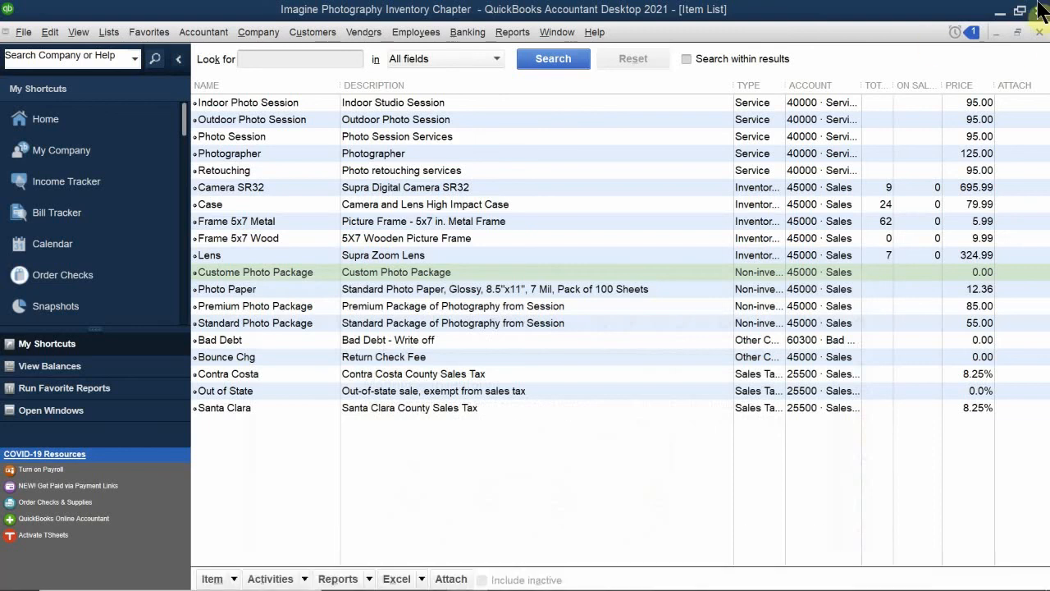
left_click(1039, 32)
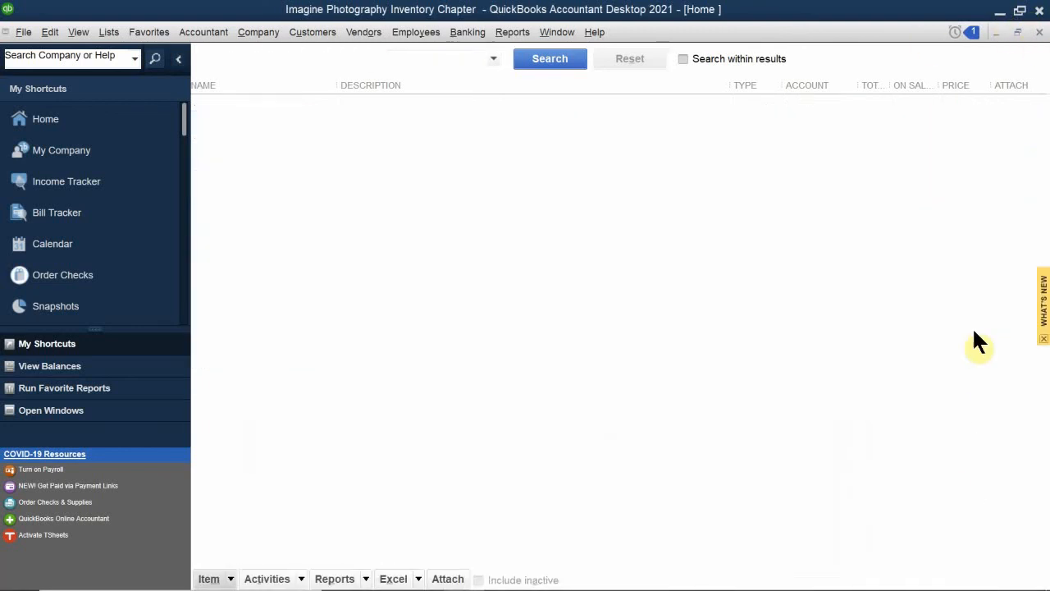
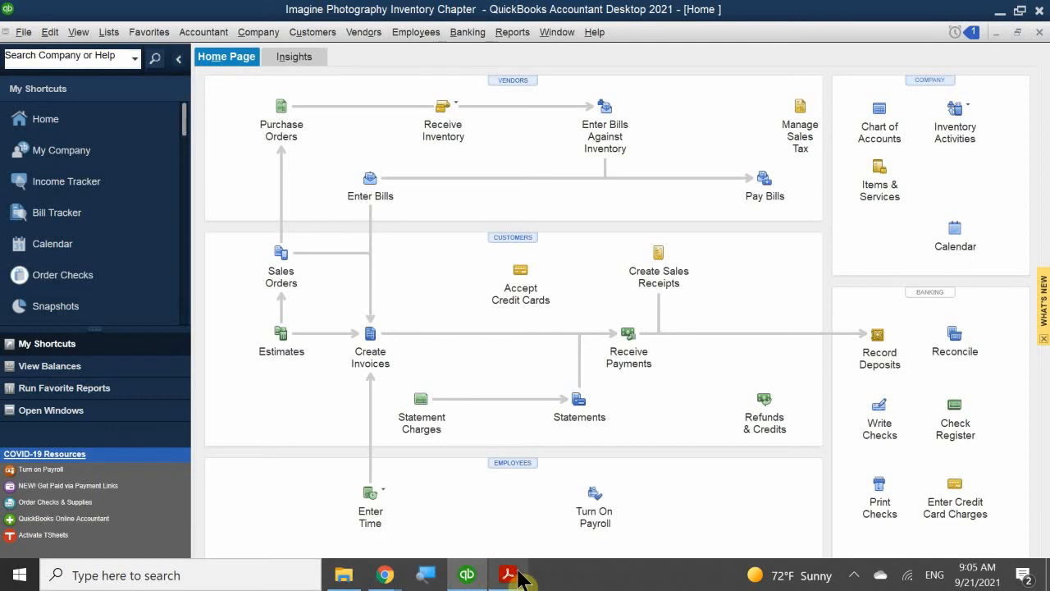
Return to the chapter PDF in Acrobat Reader and study Table 8-1, the summary of inventory transactions
left_click(509, 574)
scroll(457, 399, "down", 9)
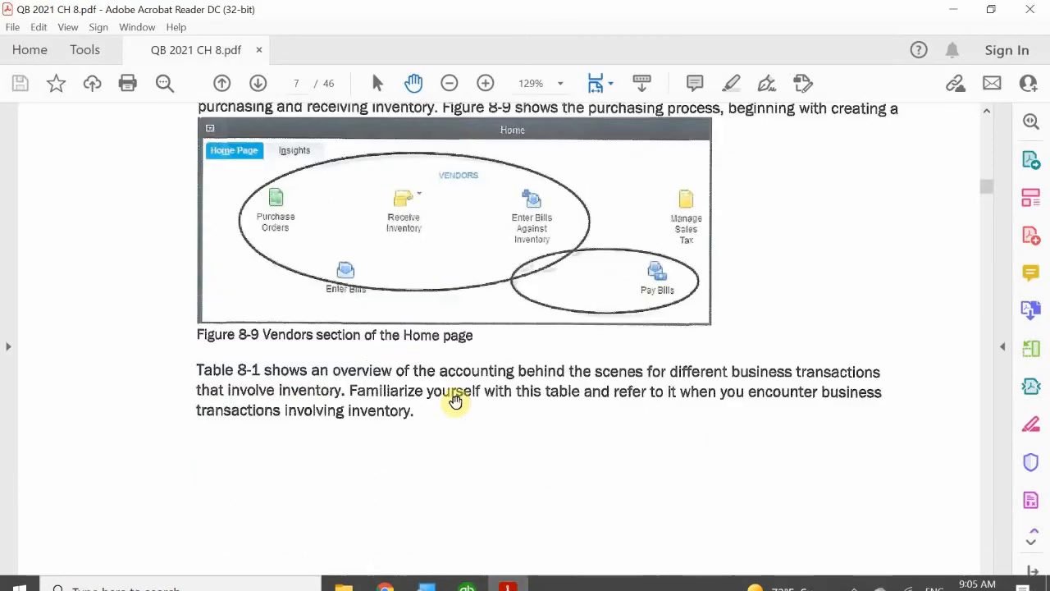
scroll(458, 398, "down", 4)
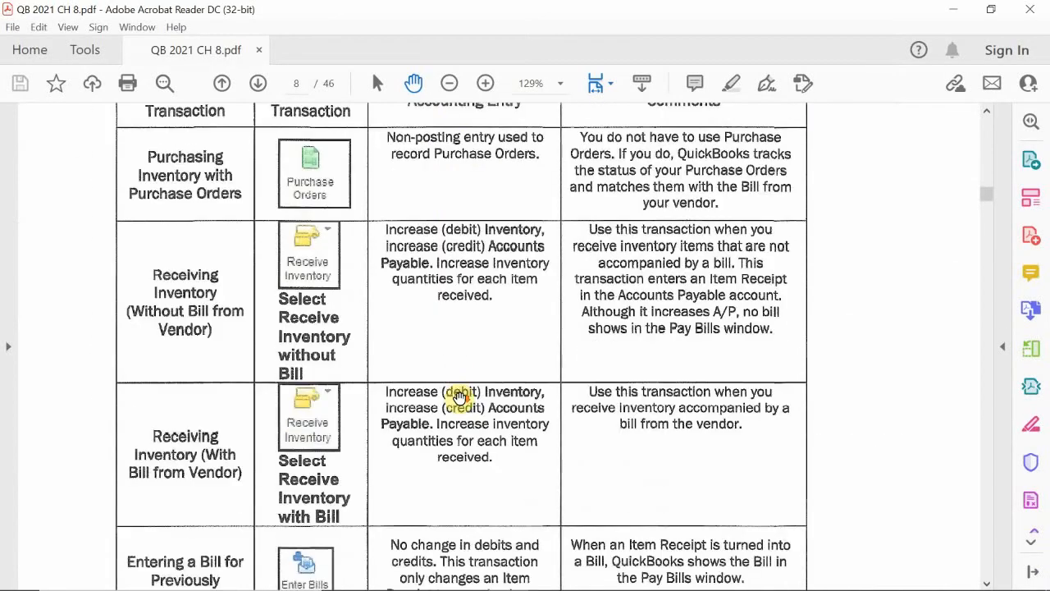
scroll(462, 394, "up", 4)
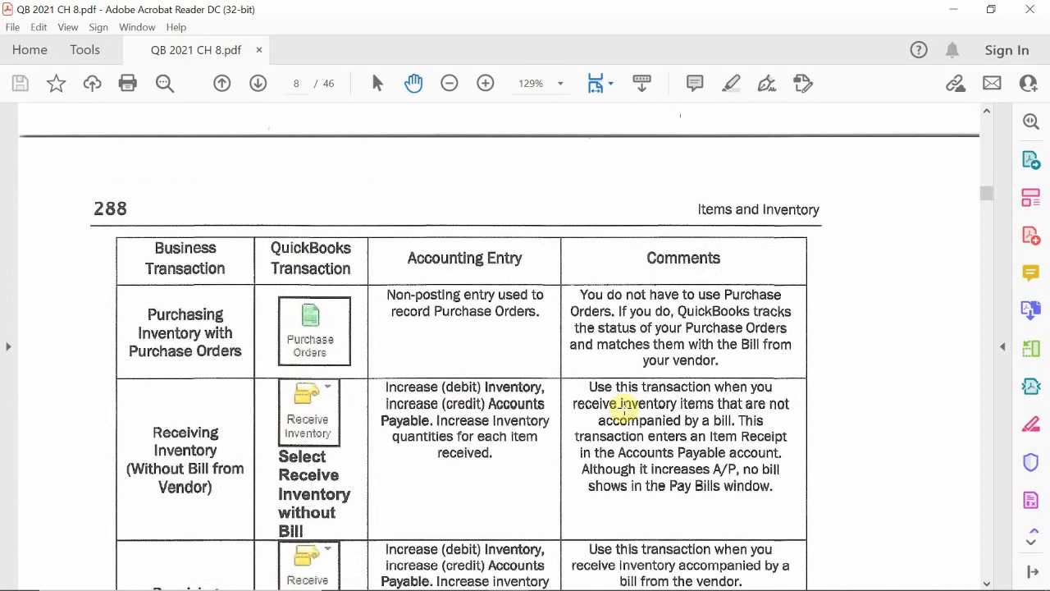
scroll(623, 408, "down", 5)
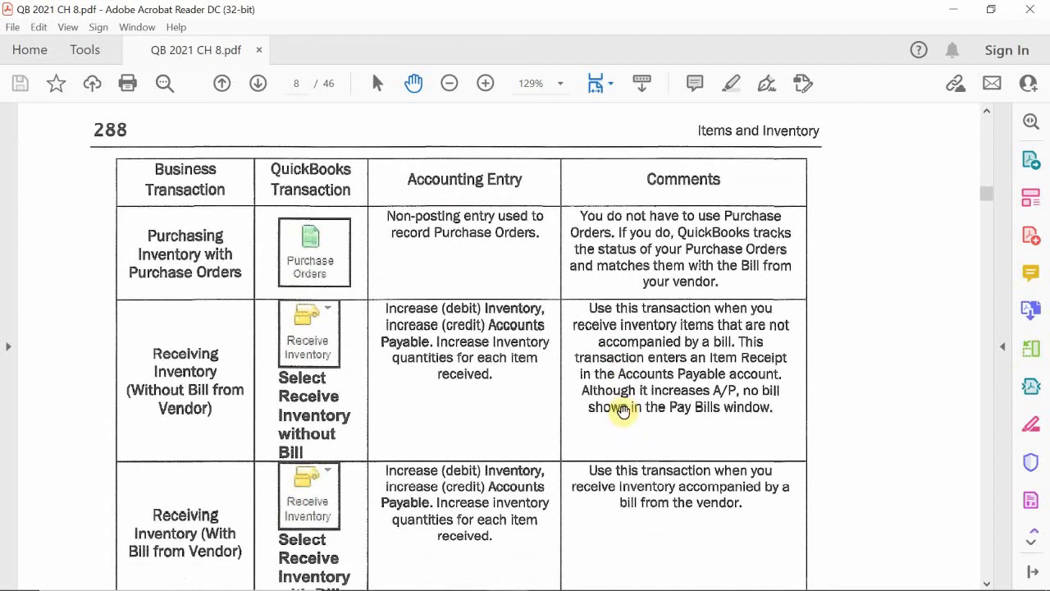
scroll(623, 420, "down", 6)
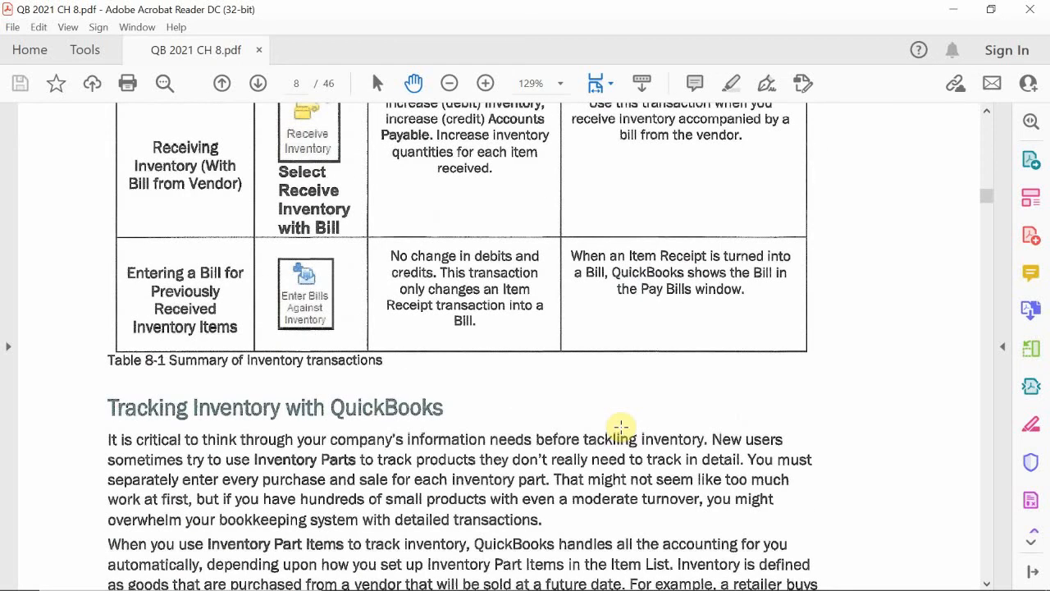
Read the Tracking Inventory with QuickBooks section, covering Inventory Part items, perpetual inventory and costing methods
scroll(621, 426, "down", 4)
scroll(621, 428, "up", 2)
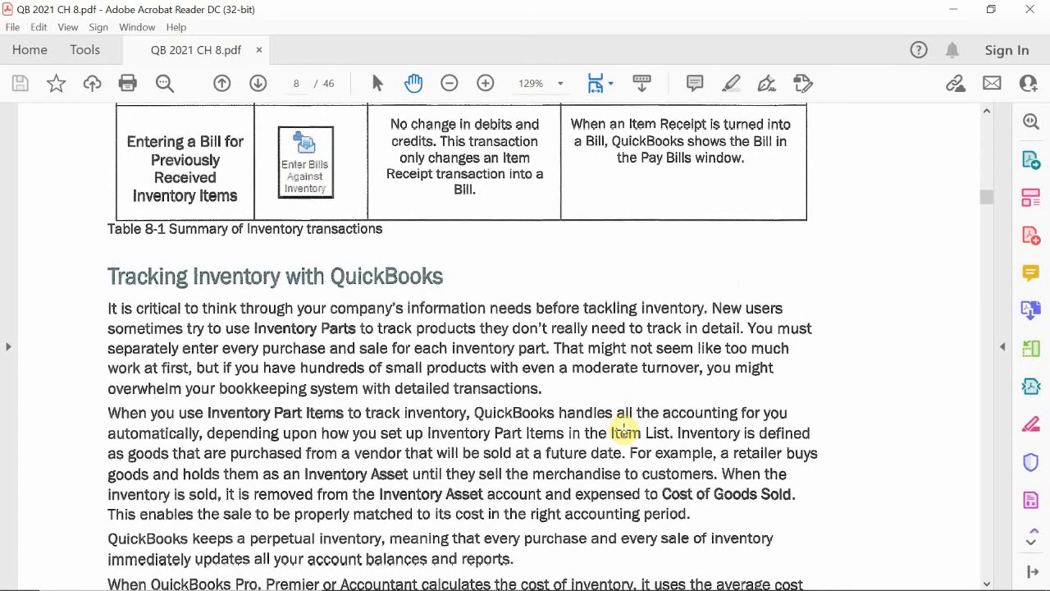
scroll(623, 428, "up", 1)
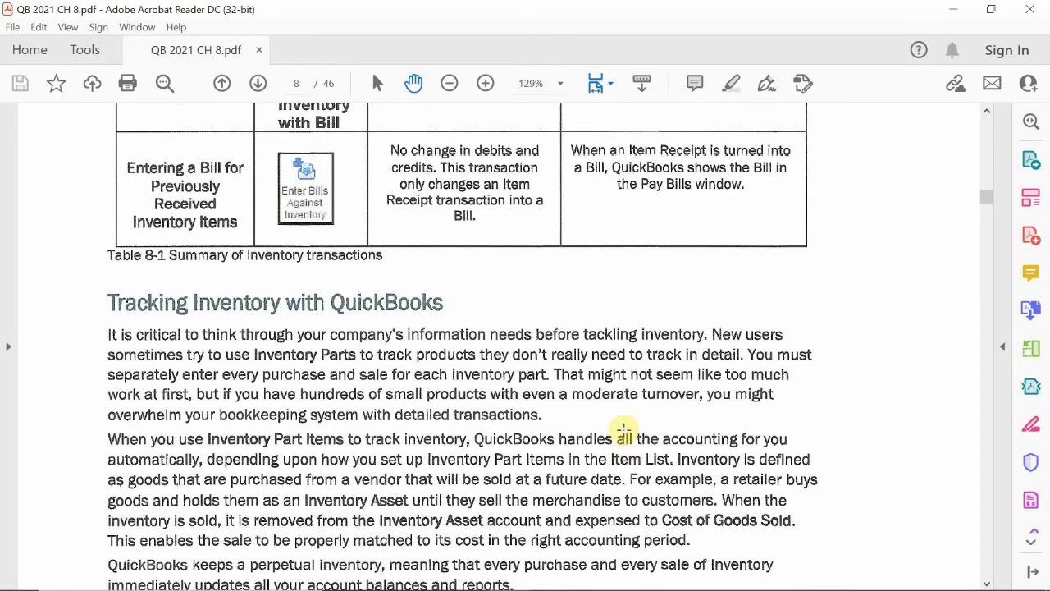
scroll(623, 428, "down", 2)
scroll(623, 428, "down", 1)
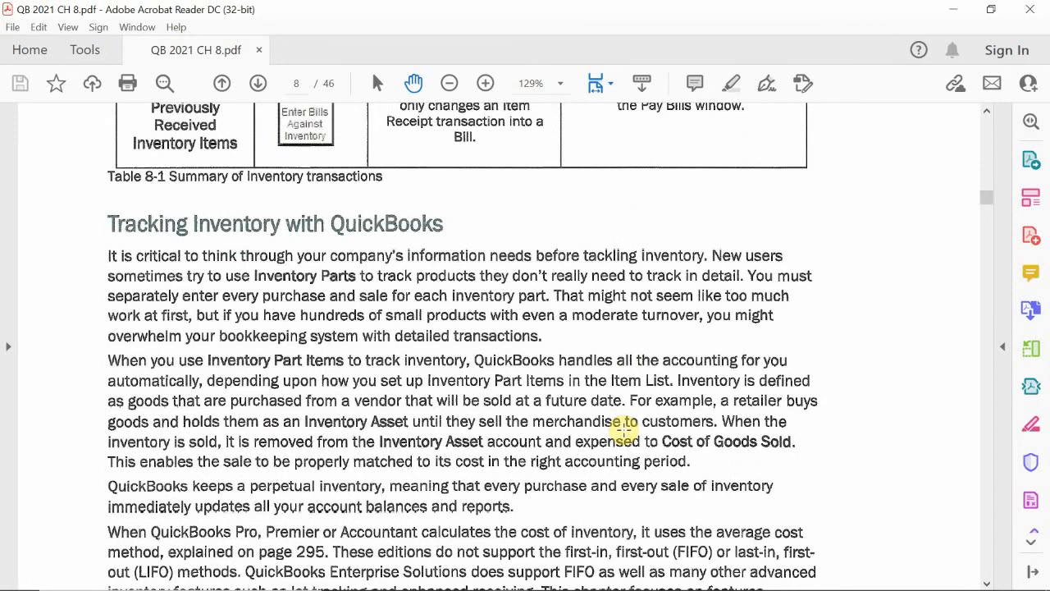
scroll(623, 429, "up", 5)
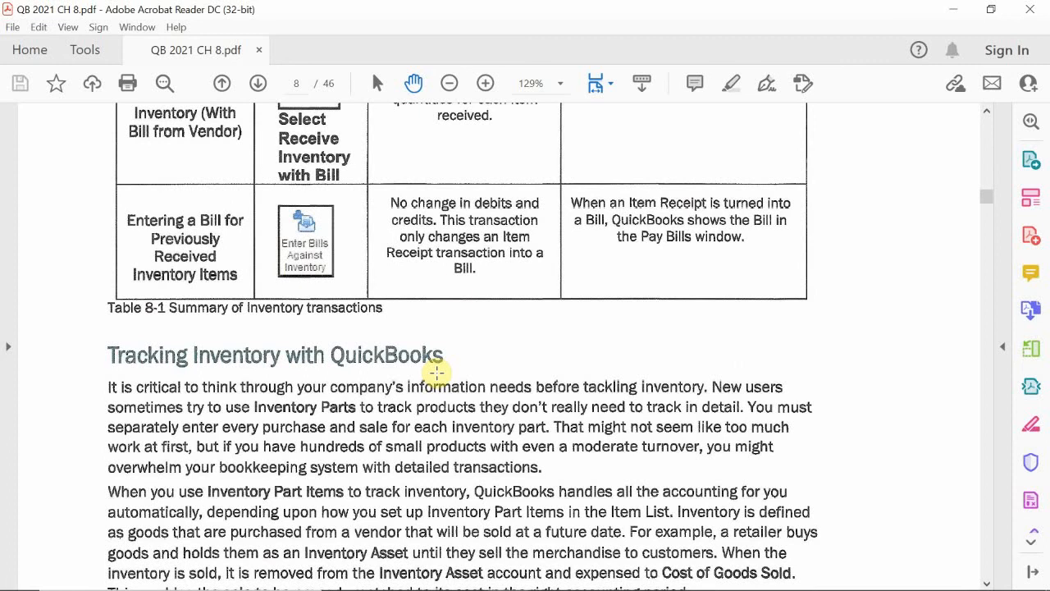
scroll(459, 283, "down", 4)
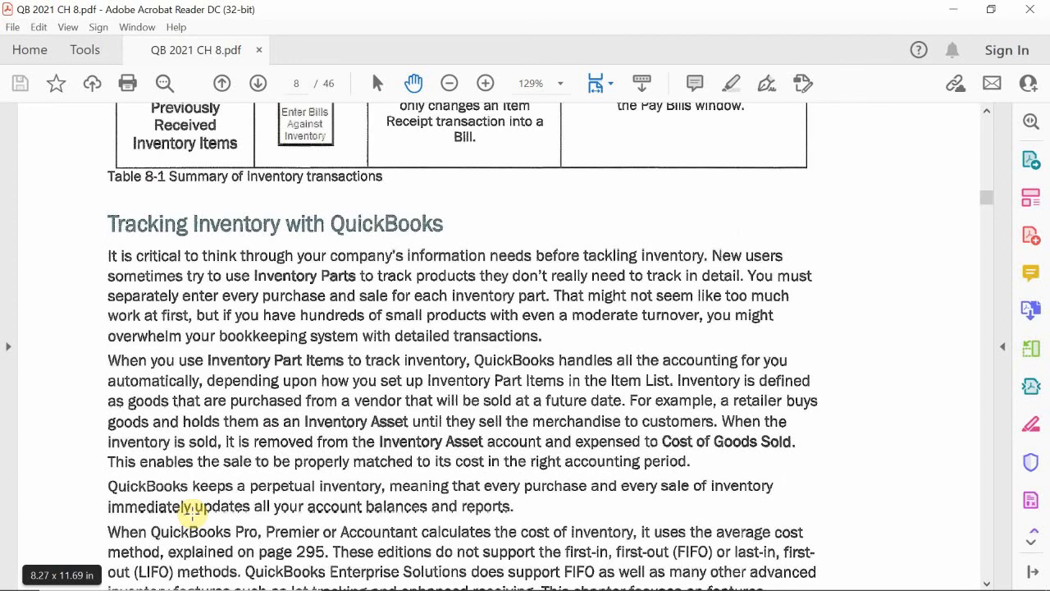
scroll(192, 510, "down", 5)
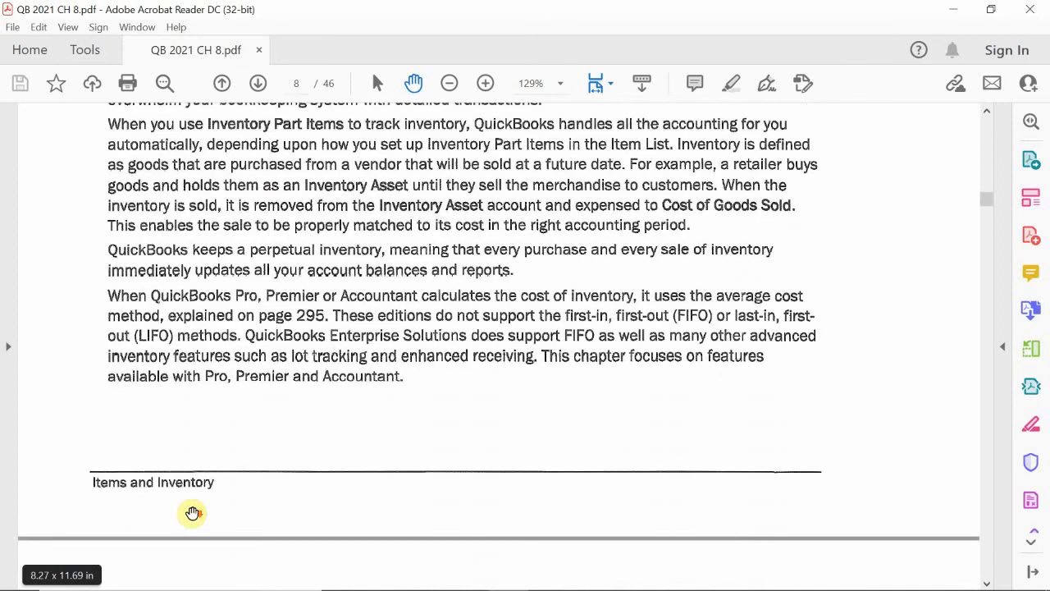
Study the perpetual inventory and average cost key terms and the Figure 8-10 bill example that uses the Items tab
scroll(192, 513, "down", 12)
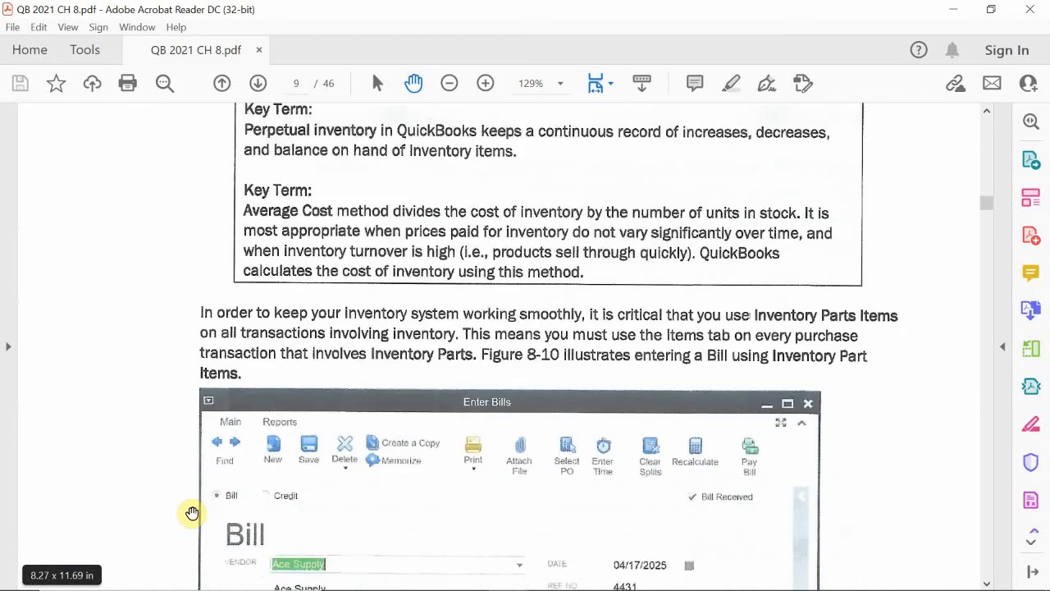
scroll(192, 513, "down", 5)
scroll(191, 513, "up", 4)
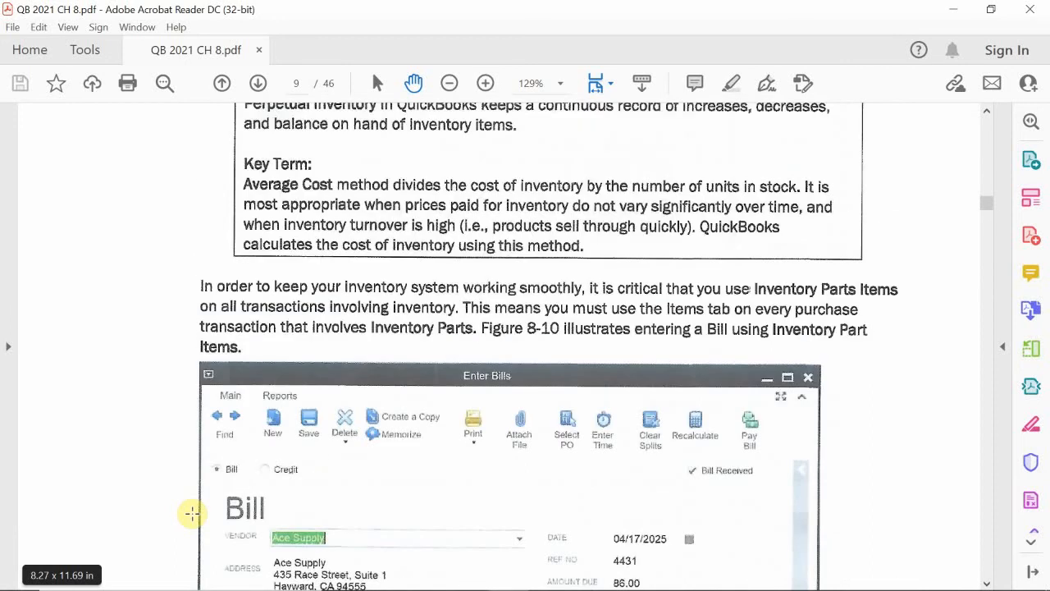
scroll(171, 547, "down", 6)
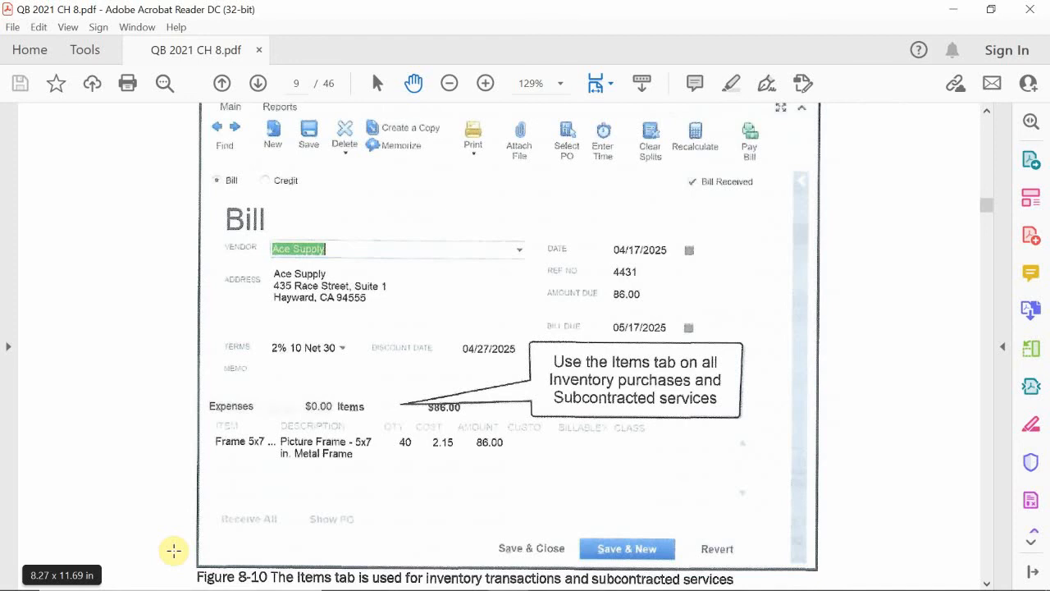
scroll(172, 551, "up", 4)
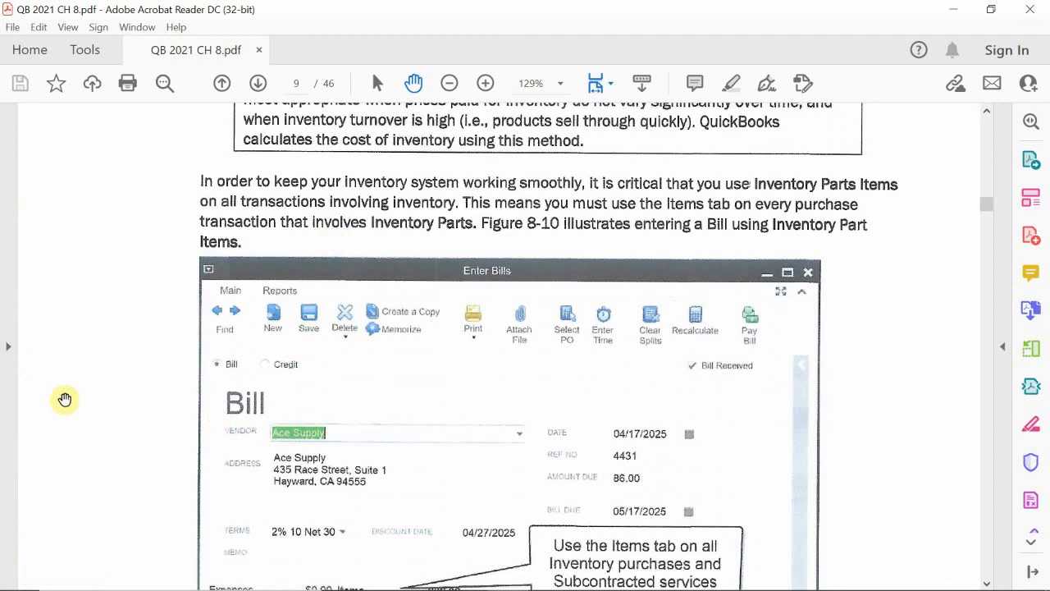
scroll(140, 380, "down", 3)
scroll(369, 402, "down", 8)
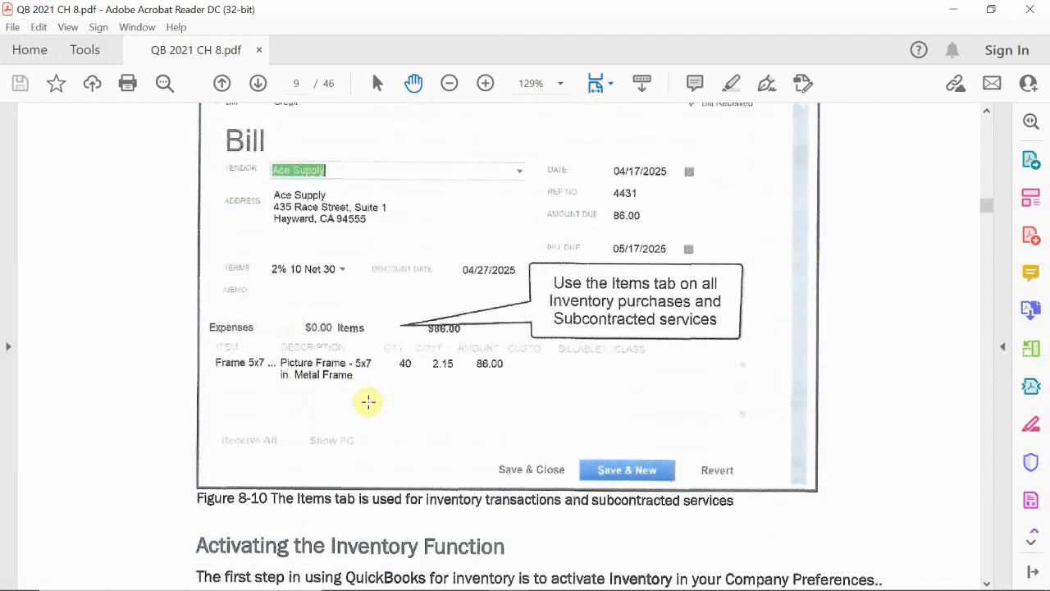
scroll(369, 402, "up", 4)
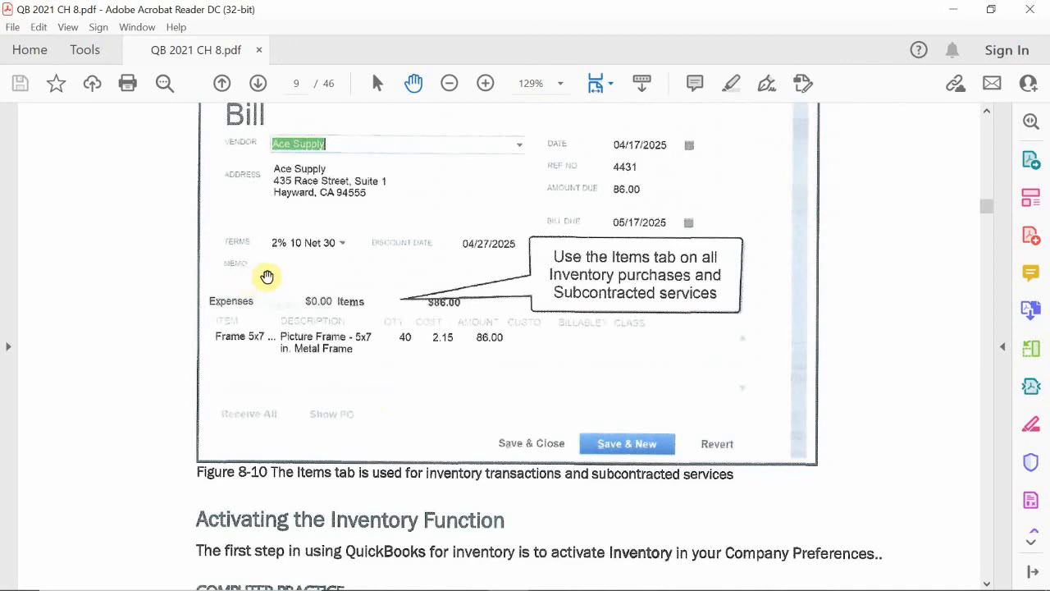
scroll(354, 293, "up", 3)
scroll(352, 292, "up", 6)
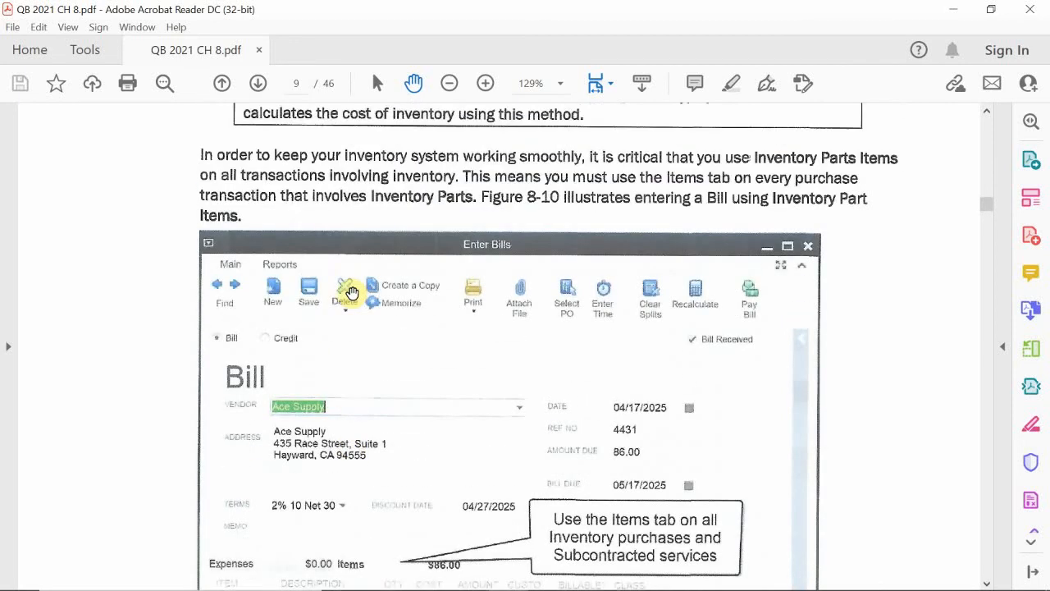
scroll(352, 292, "up", 1)
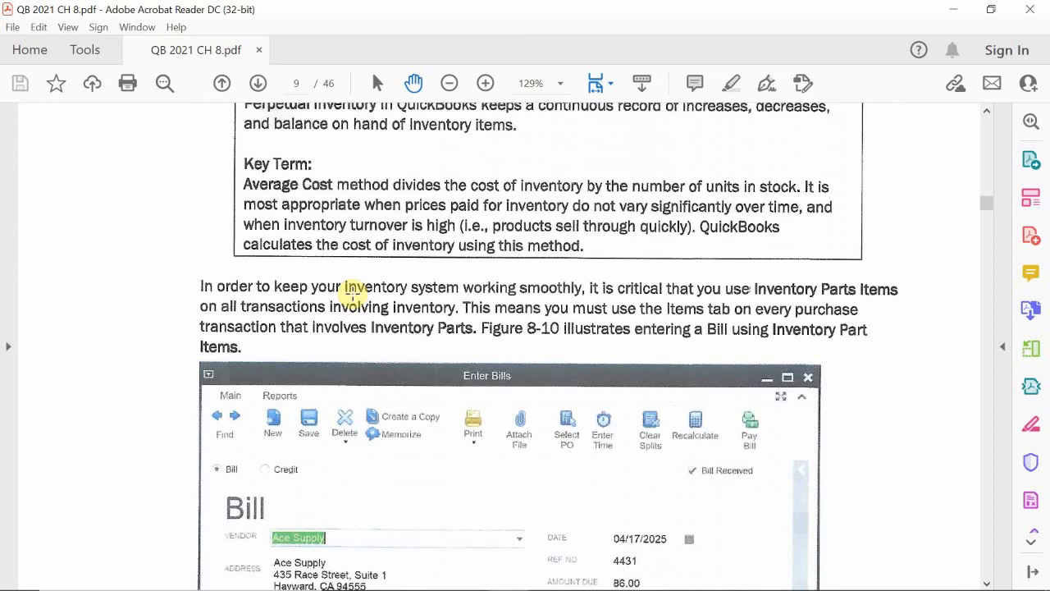
Read past the bill example to the computer practice for activating the inventory function in the Company Preferences
scroll(352, 292, "down", 6)
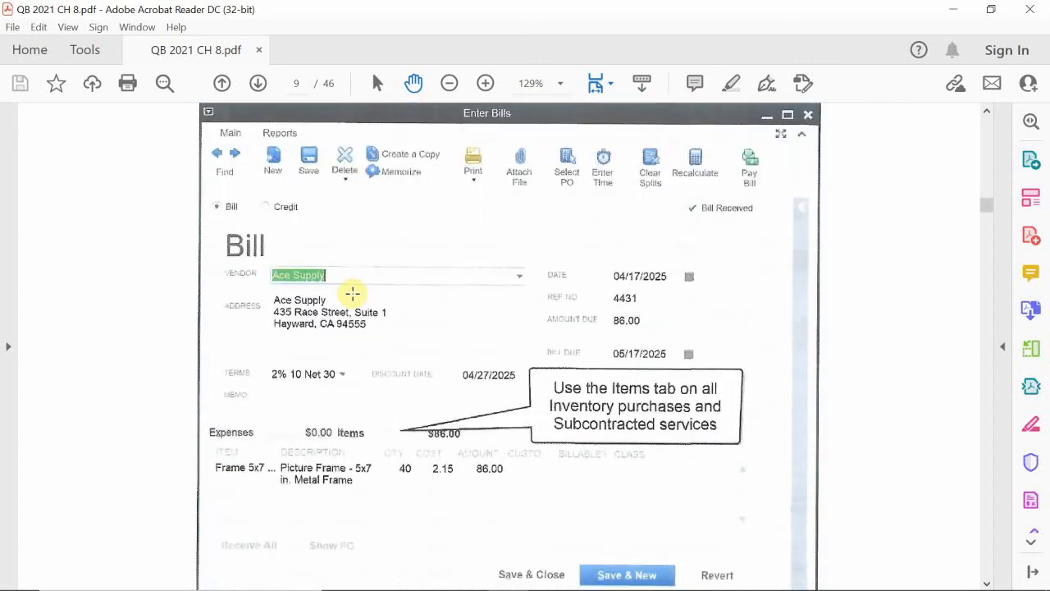
scroll(352, 292, "down", 2)
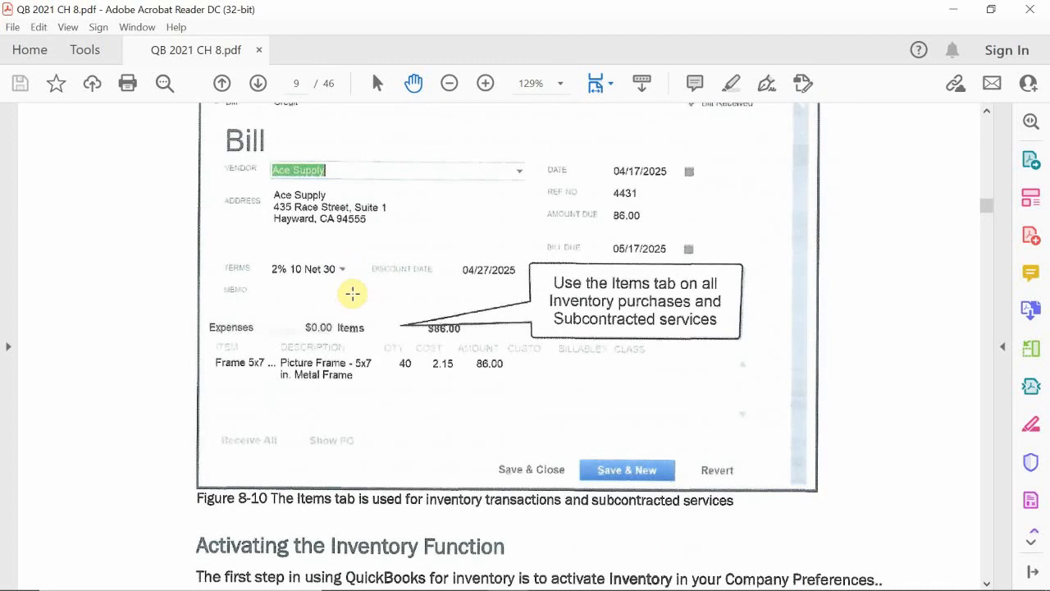
scroll(378, 266, "down", 5)
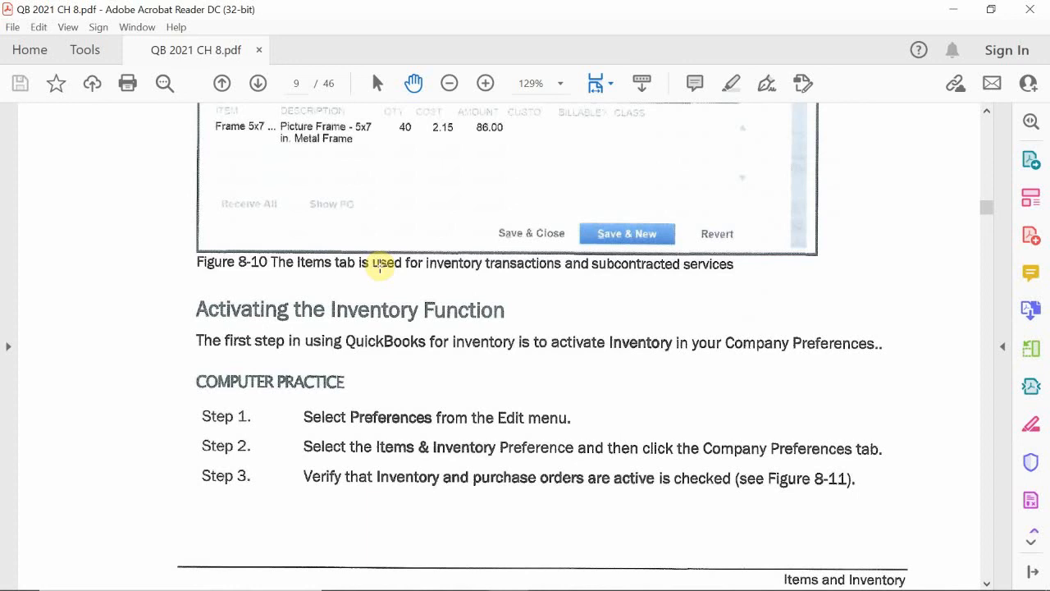
scroll(380, 265, "down", 1)
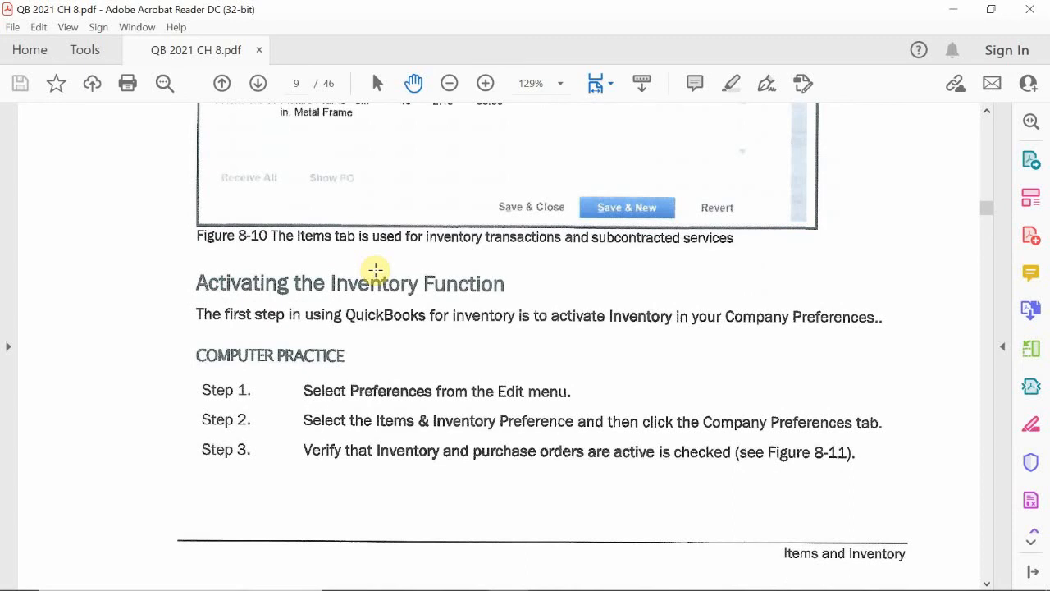
Study the Figure 8-11 Items & Inventory Company Preferences in the PDF, glance at the QuickBooks home page, and return to the PDF
scroll(375, 270, "down", 8)
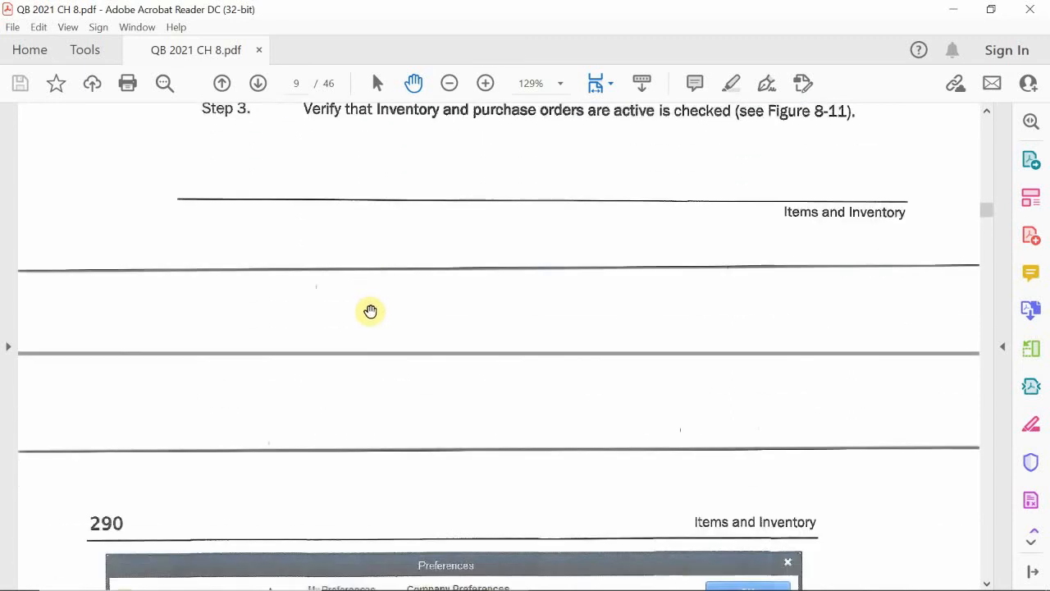
scroll(370, 311, "down", 7)
scroll(370, 311, "down", 3)
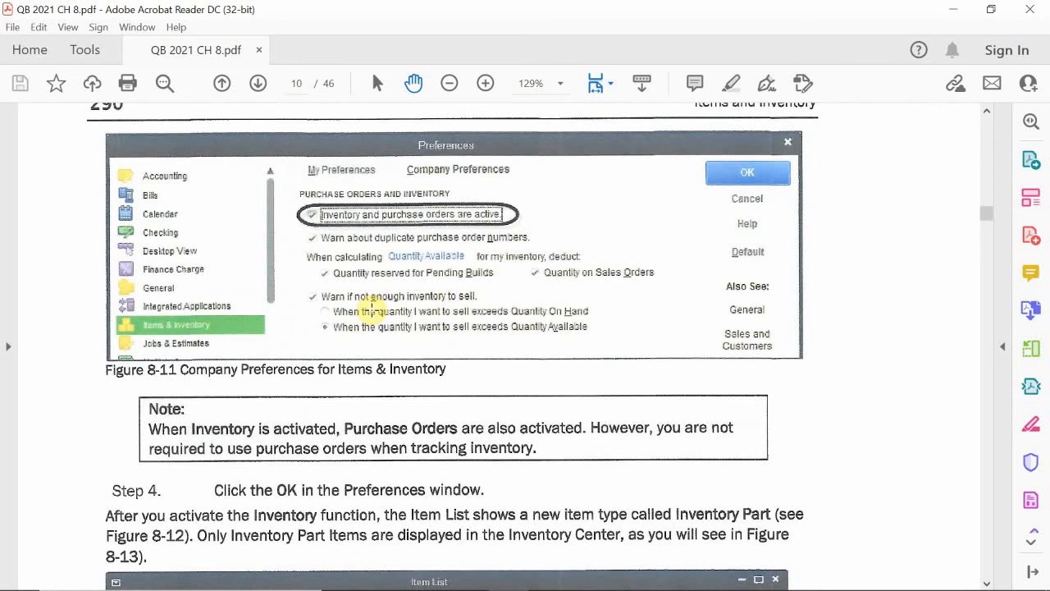
mouse_move(494, 587)
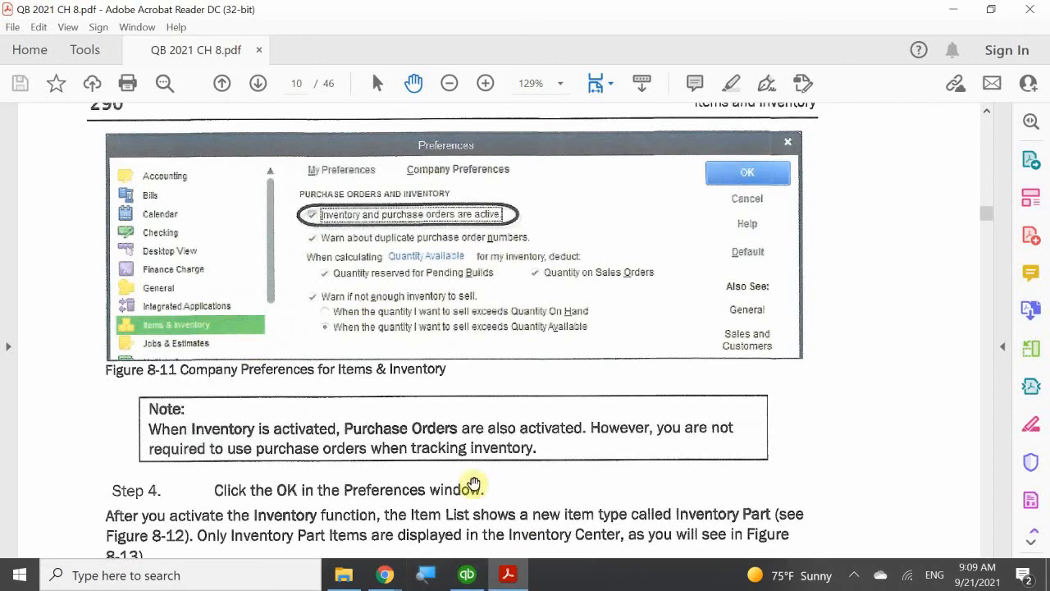
left_click(467, 574)
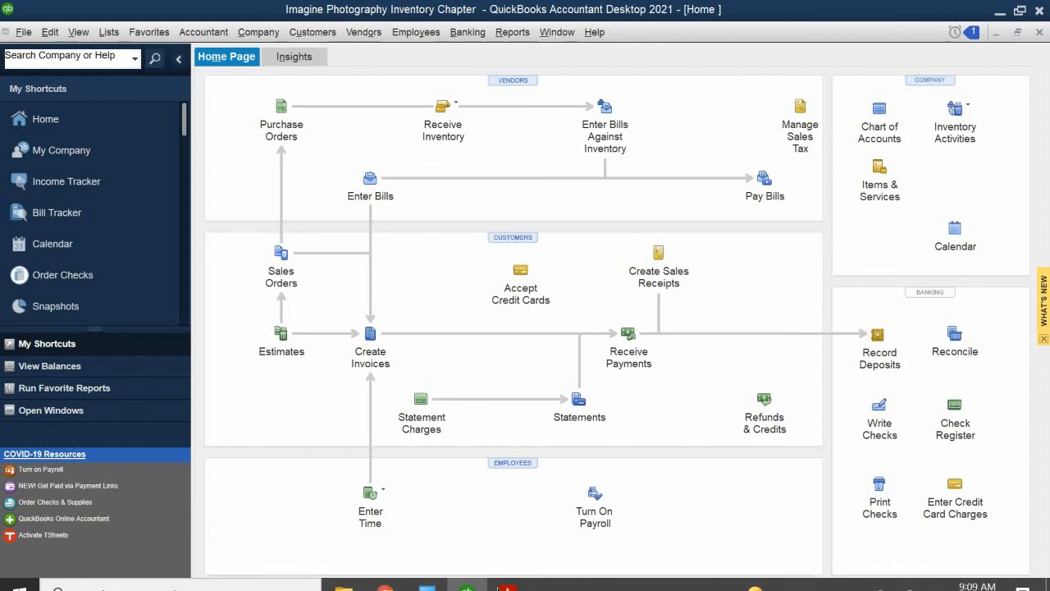
left_click(505, 574)
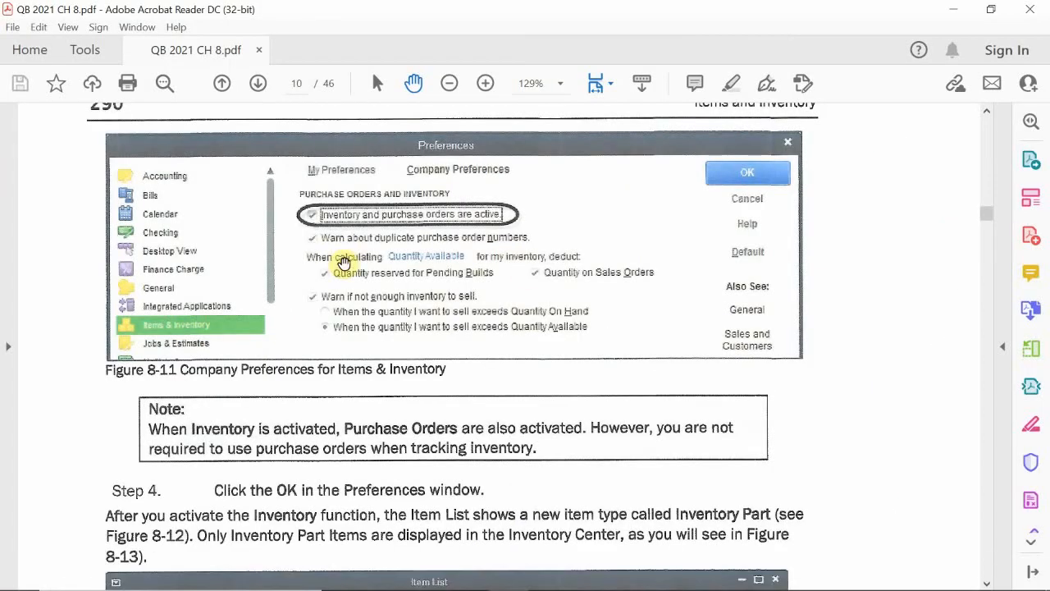
Read about the Item List, the Table 8-2 inventory tracking accounts and the first practice steps for setting up Inventory Part items
scroll(344, 261, "down", 5)
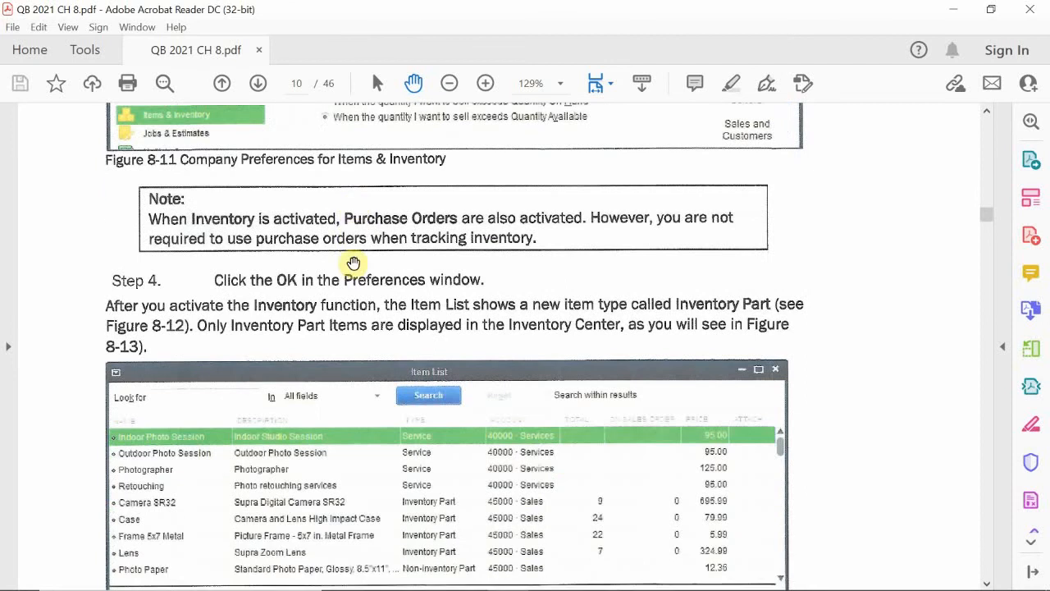
scroll(353, 262, "down", 8)
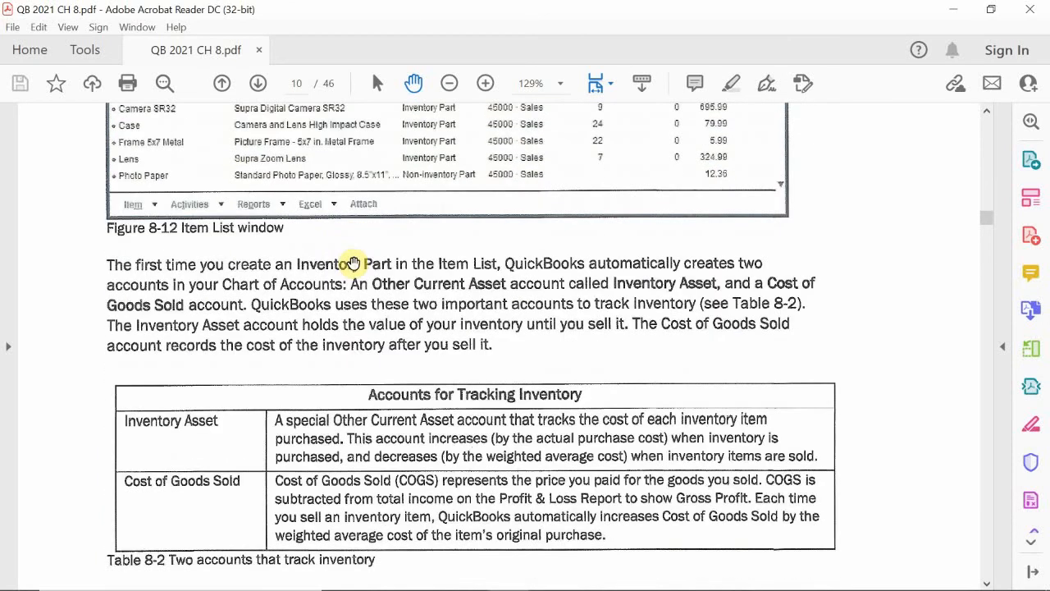
scroll(351, 263, "down", 6)
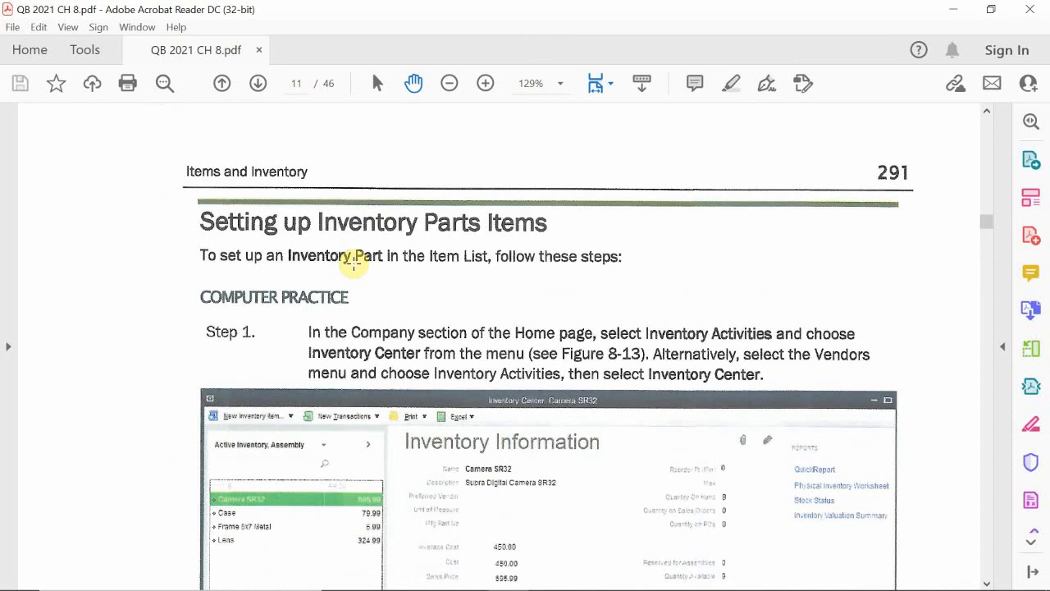
scroll(353, 264, "down", 6)
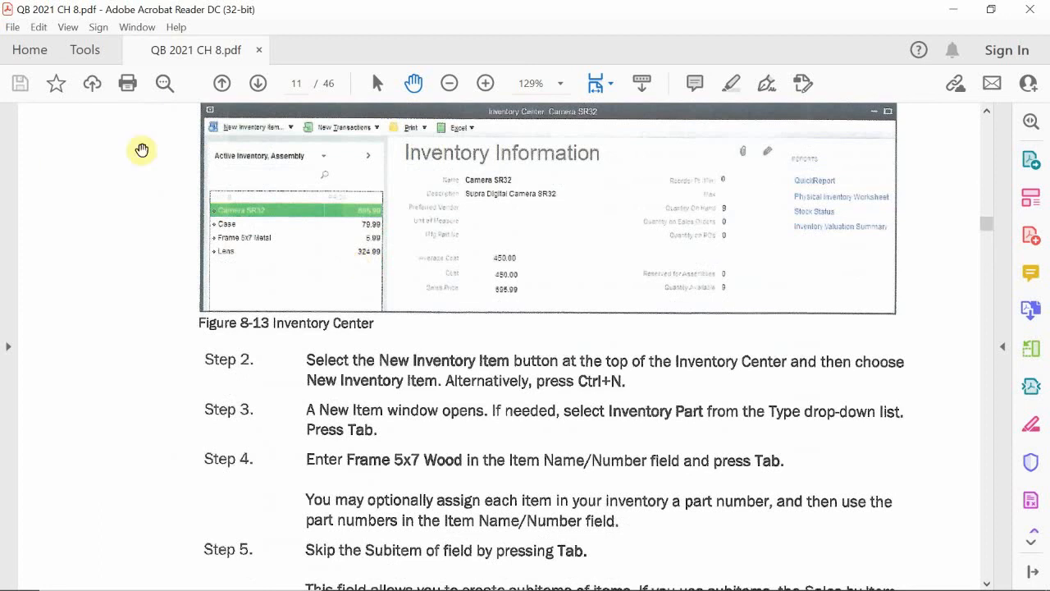
scroll(414, 242, "down", 6)
scroll(410, 237, "down", 8)
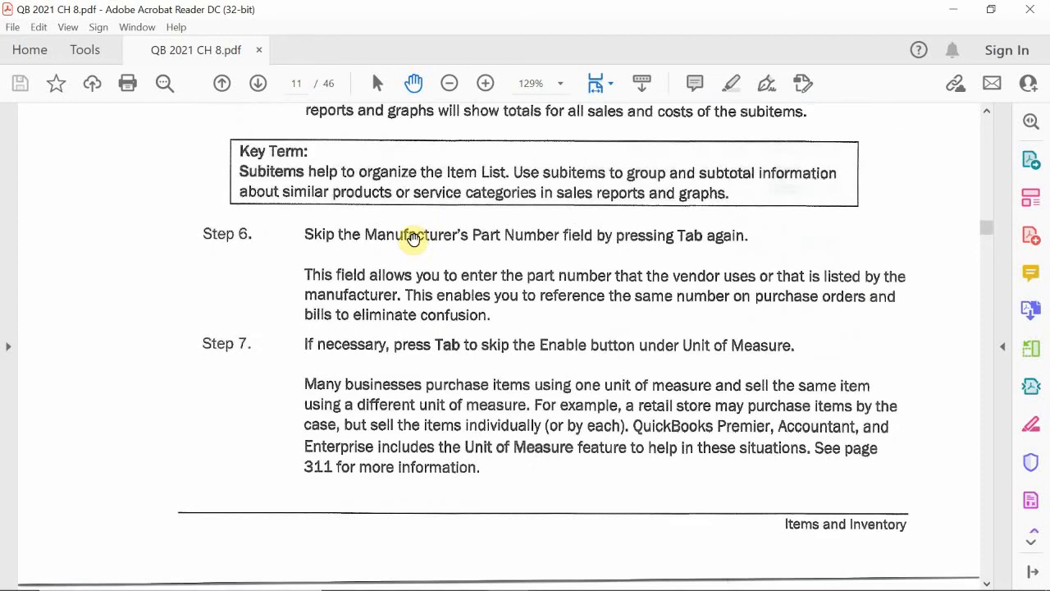
Examine the Frame 5x7 Wood New Item examples in Figures 8-14 and 8-15, including the cost, account, sales price and reorder point instructions
scroll(435, 212, "down", 15)
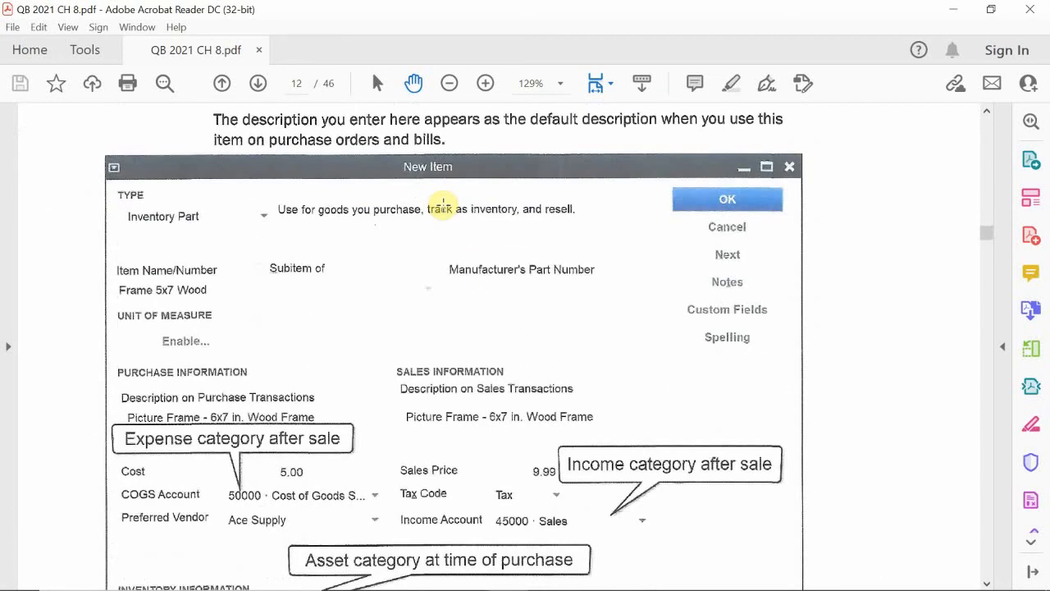
scroll(442, 205, "down", 6)
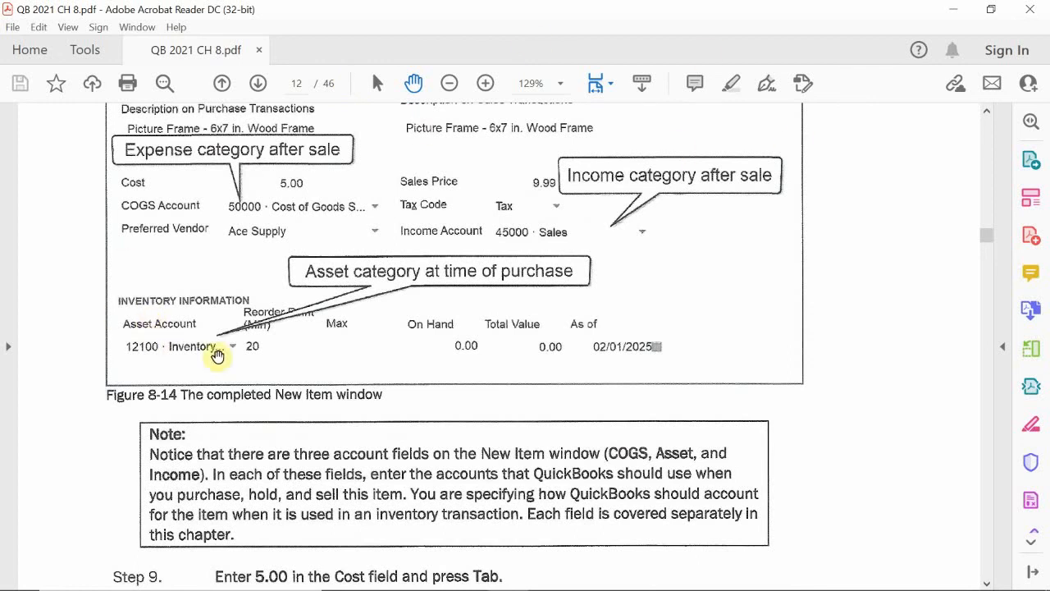
scroll(281, 352, "down", 5)
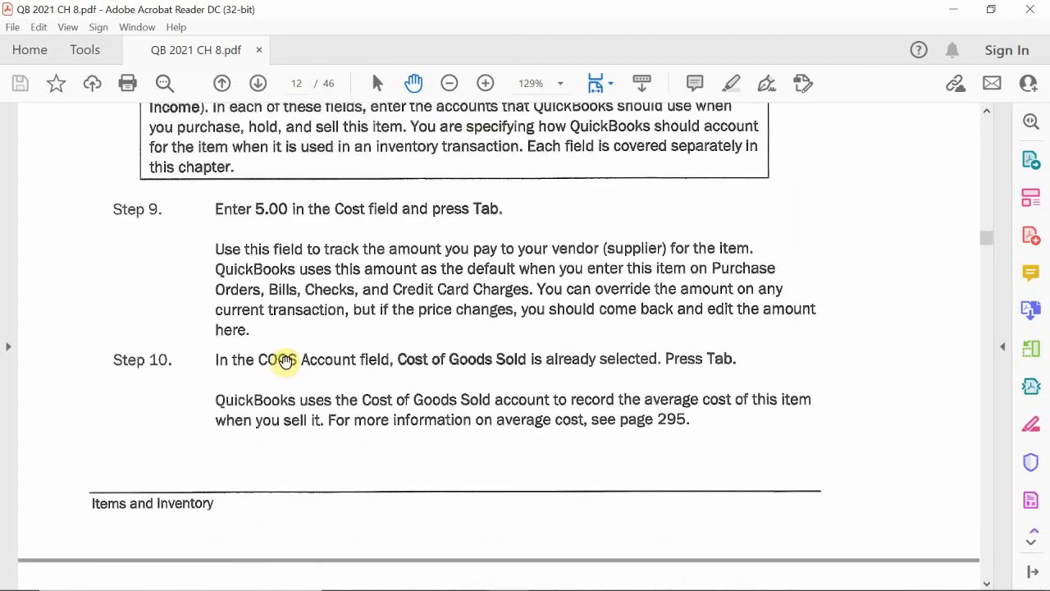
scroll(281, 361, "down", 8)
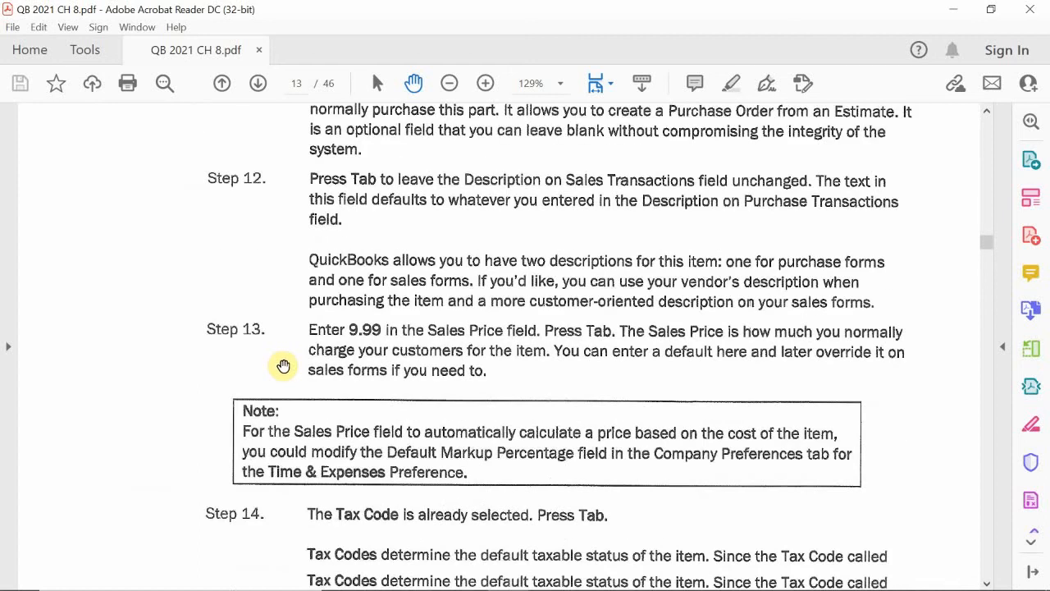
scroll(283, 365, "down", 8)
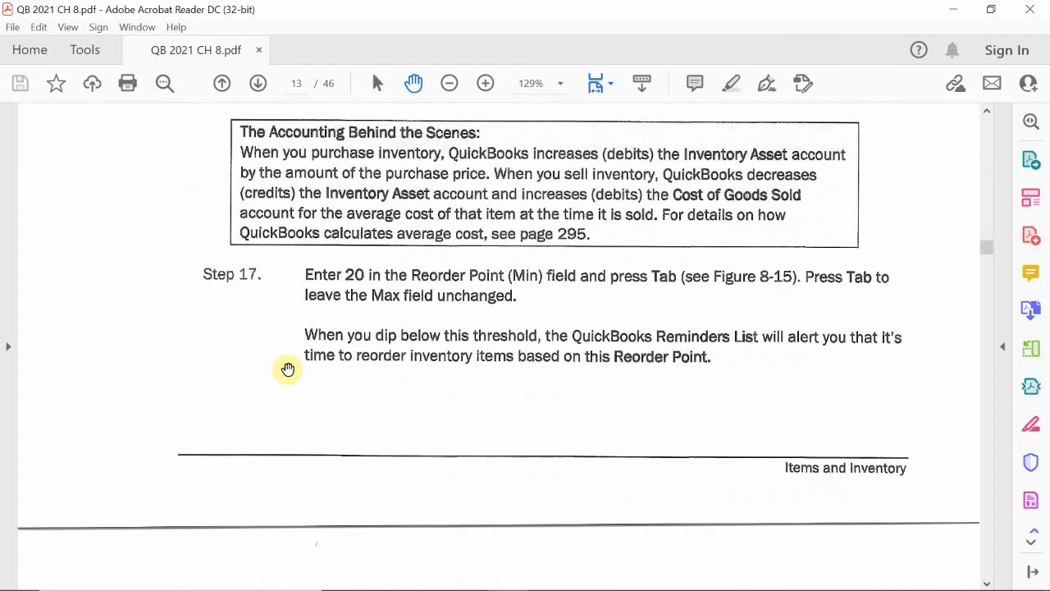
scroll(288, 369, "down", 8)
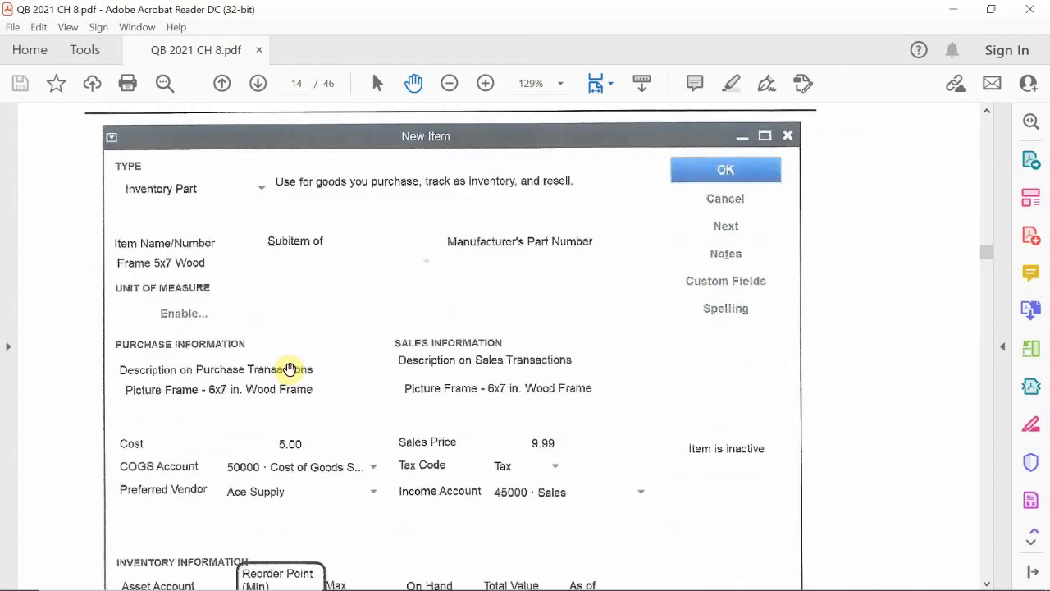
scroll(290, 369, "up", 1)
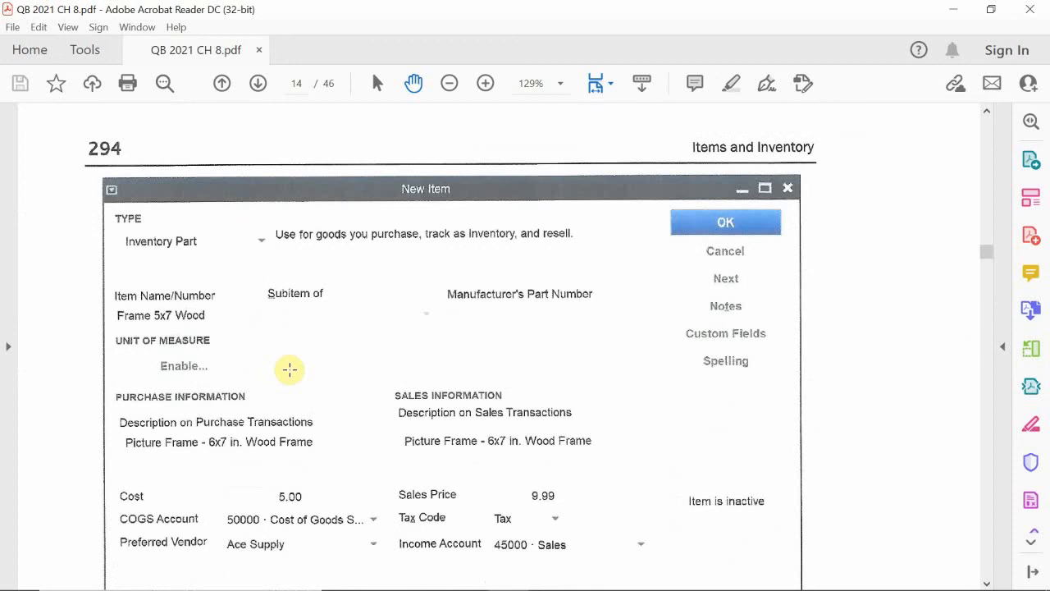
scroll(290, 369, "down", 5)
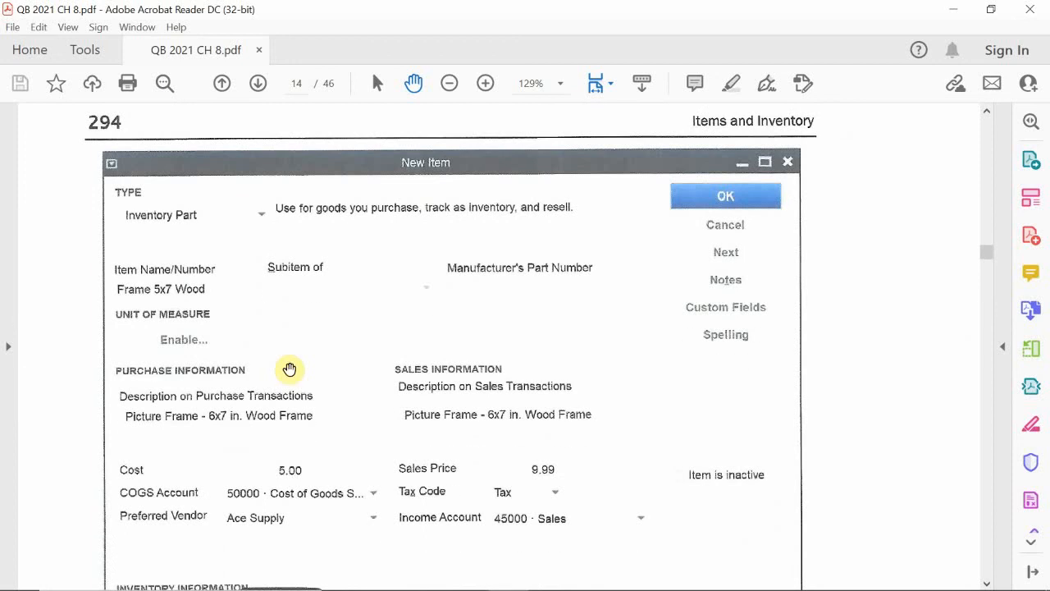
scroll(293, 382, "down", 9)
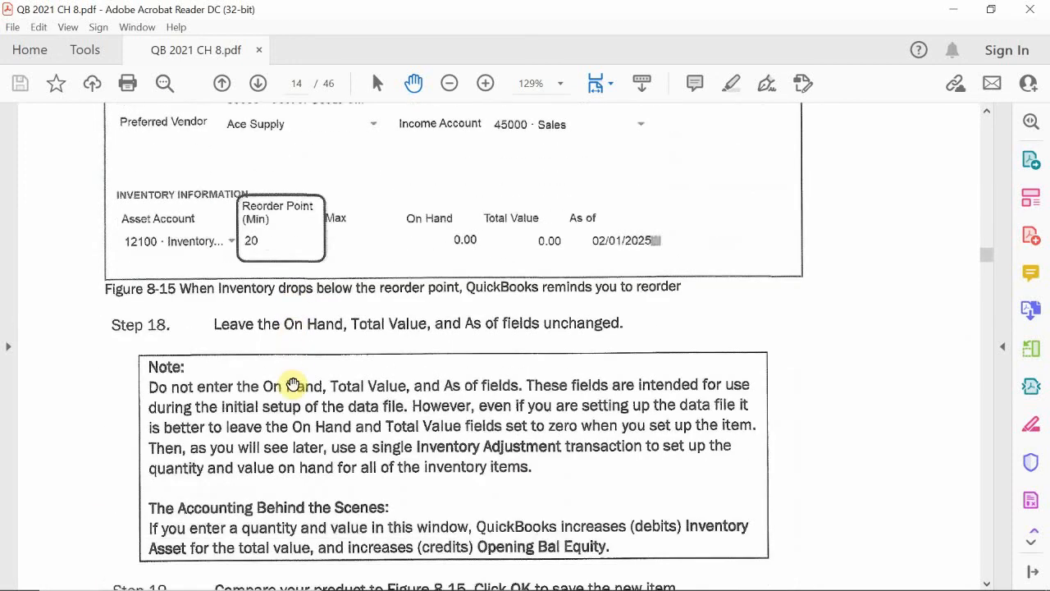
Study the Calculating Average Cost of Inventory section and the Table 8-3 calculation for the wood 5x7 picture frames
scroll(293, 383, "down", 3)
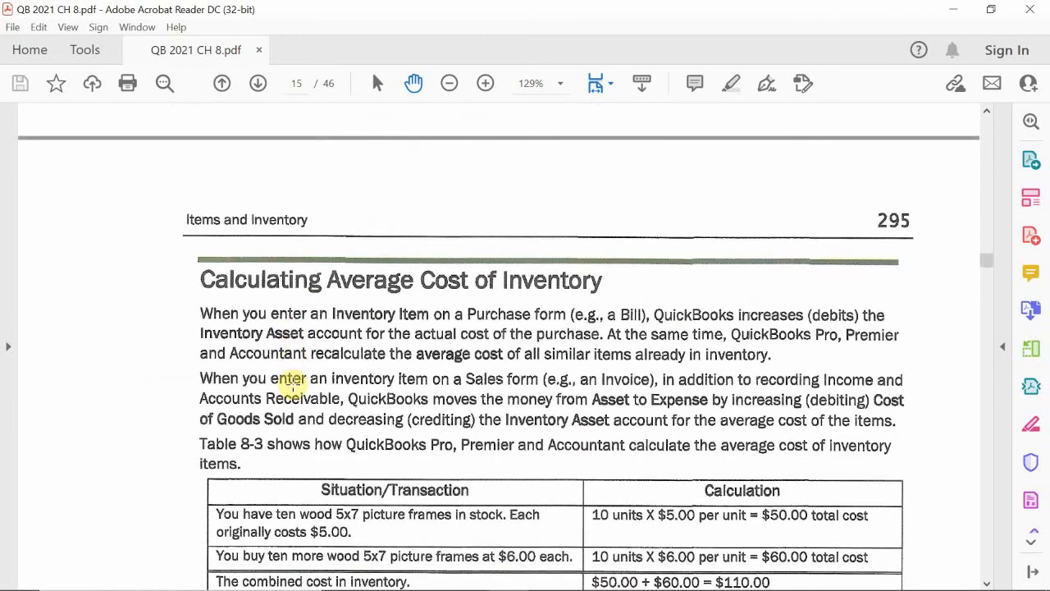
scroll(293, 383, "down", 1)
scroll(288, 385, "down", 1)
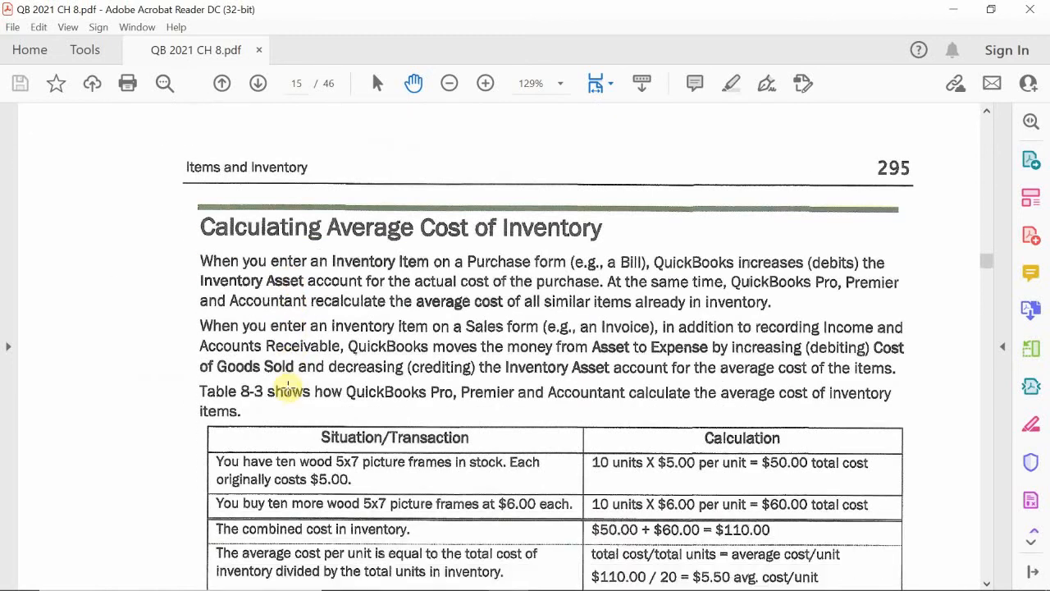
scroll(288, 387, "down", 2)
scroll(288, 387, "up", 1)
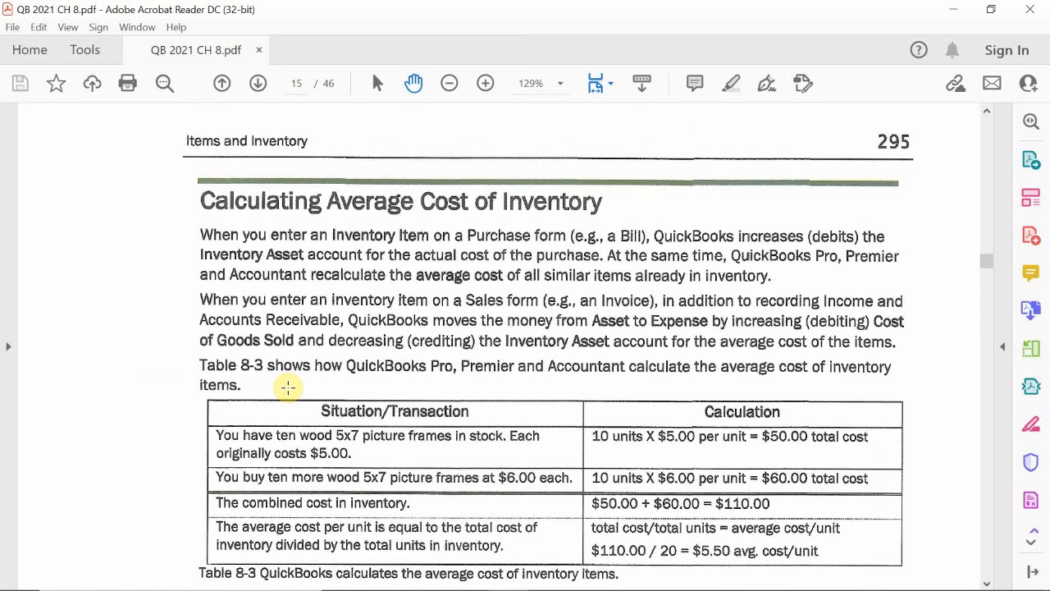
scroll(288, 387, "down", 5)
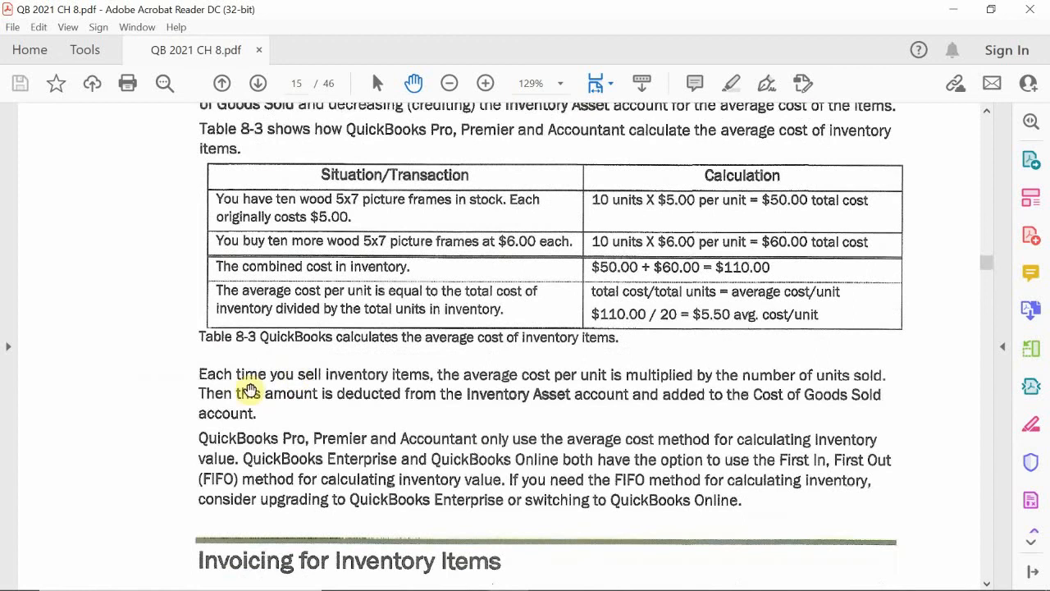
scroll(279, 371, "down", 5)
scroll(277, 370, "up", 5)
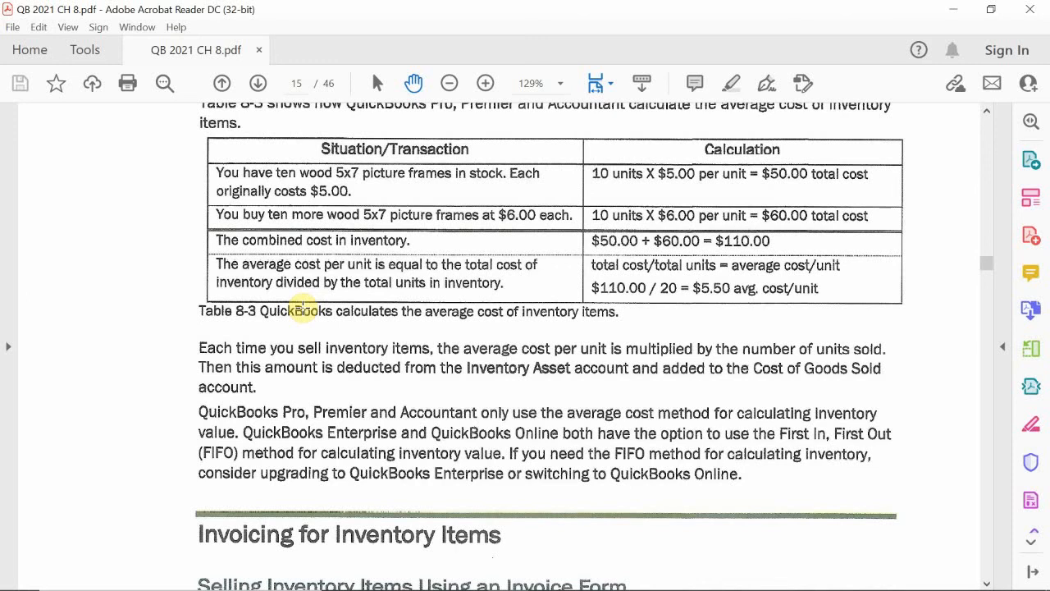
scroll(301, 308, "up", 5)
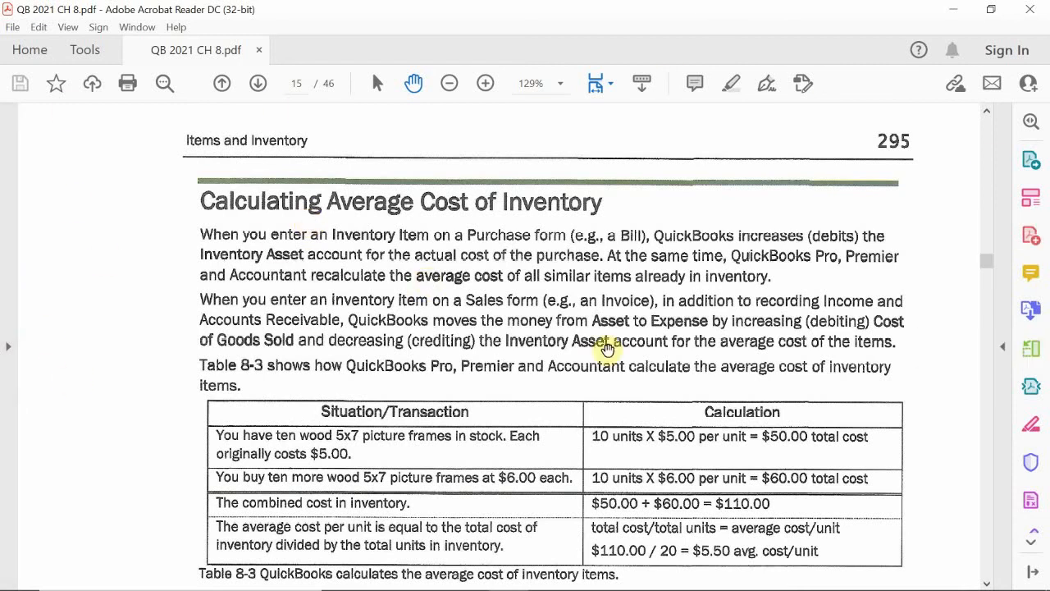
scroll(746, 328, "down", 3)
scroll(759, 330, "down", 2)
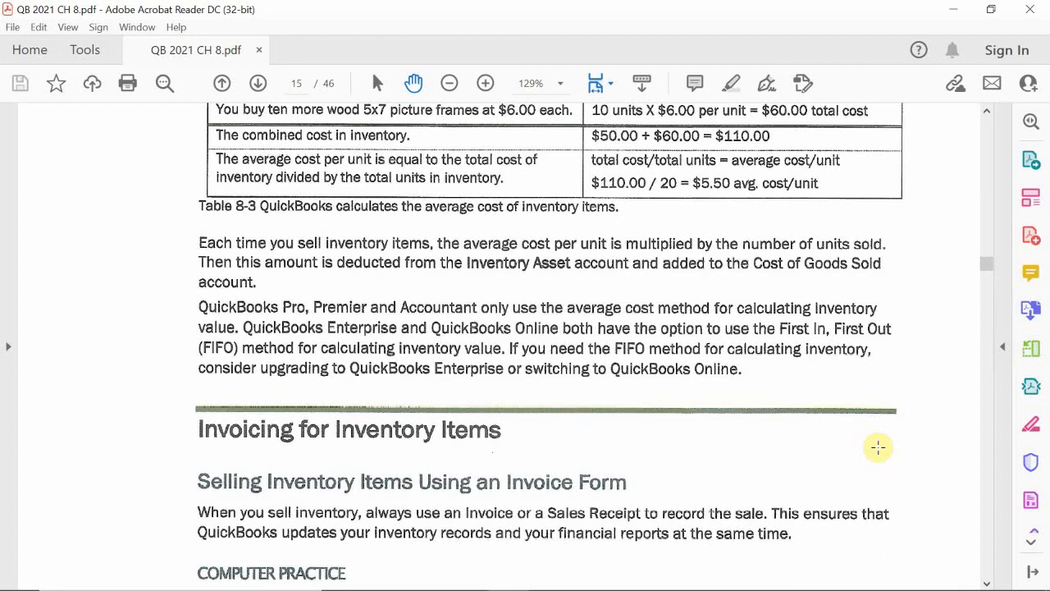
Read the Invoicing for Inventory Items section and examine the Figure 8-16 invoice for two 5x7 metal frames
scroll(238, 255, "down", 1)
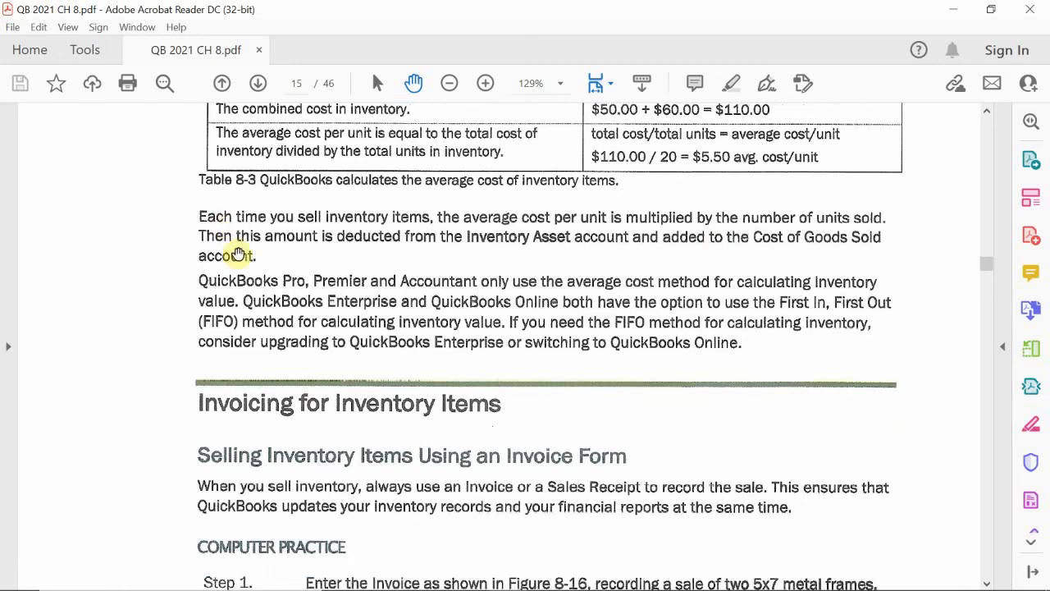
scroll(239, 257, "down", 3)
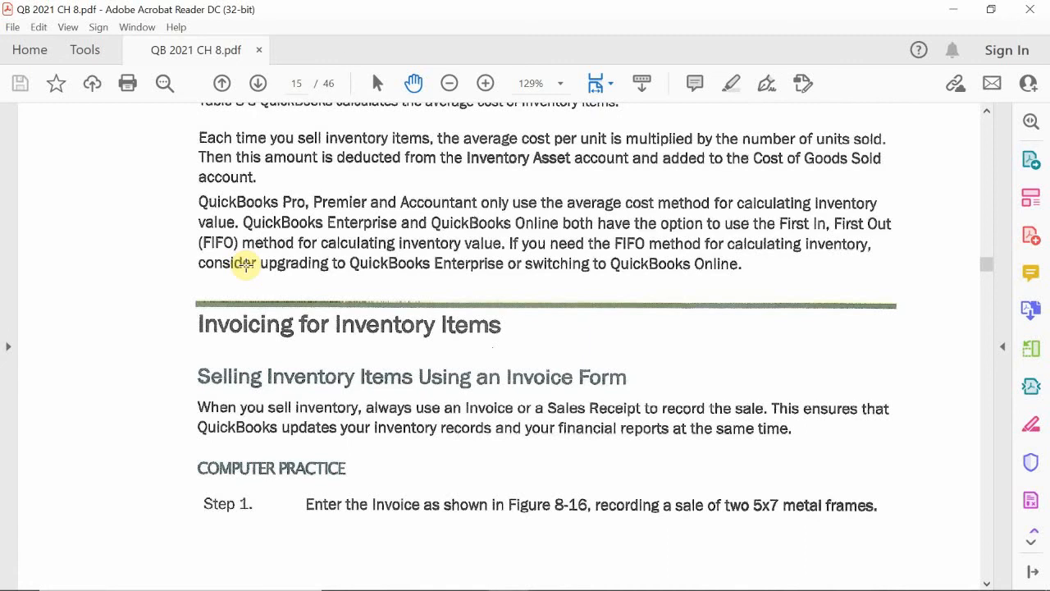
scroll(245, 263, "down", 8)
scroll(287, 281, "up", 3)
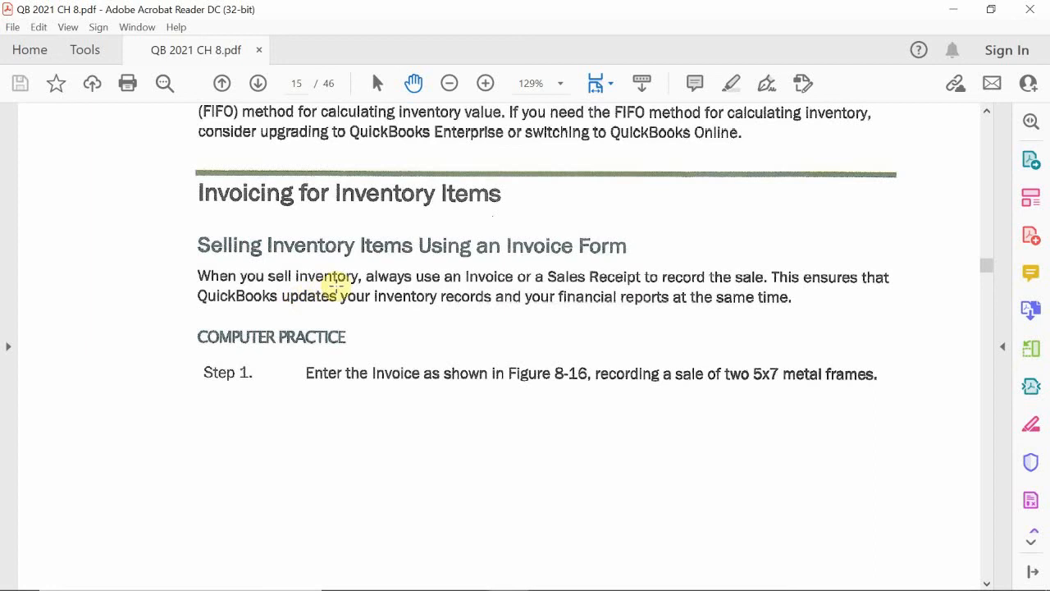
scroll(352, 293, "down", 10)
scroll(359, 289, "down", 10)
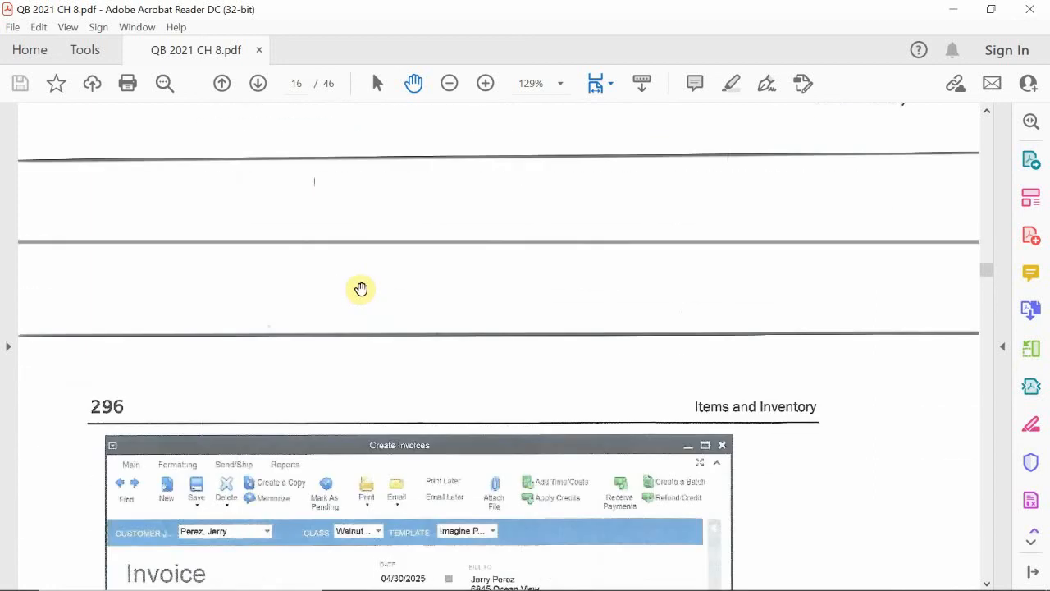
scroll(362, 289, "down", 3)
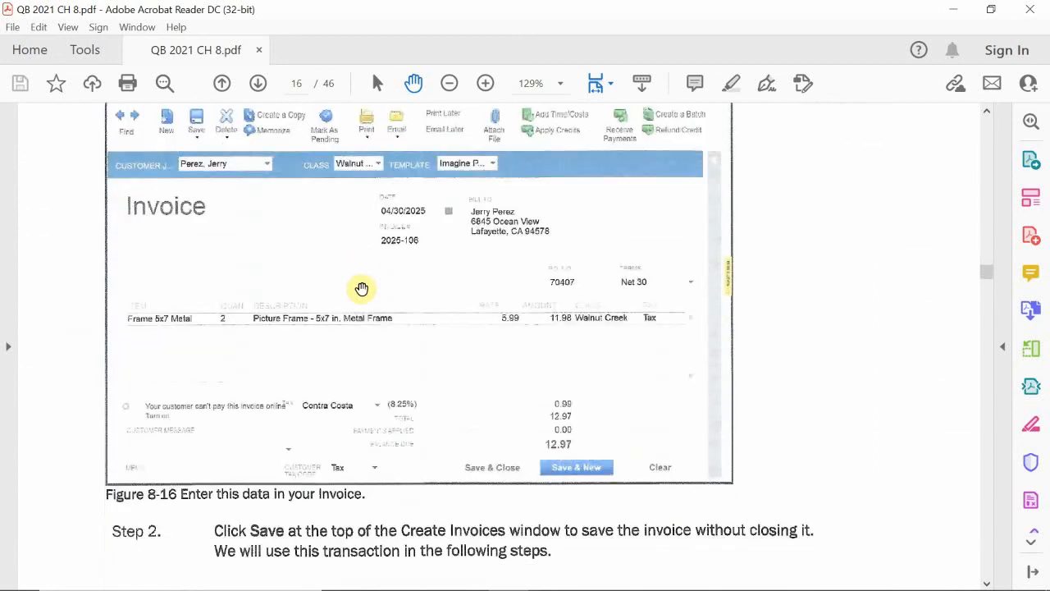
scroll(362, 289, "up", 1)
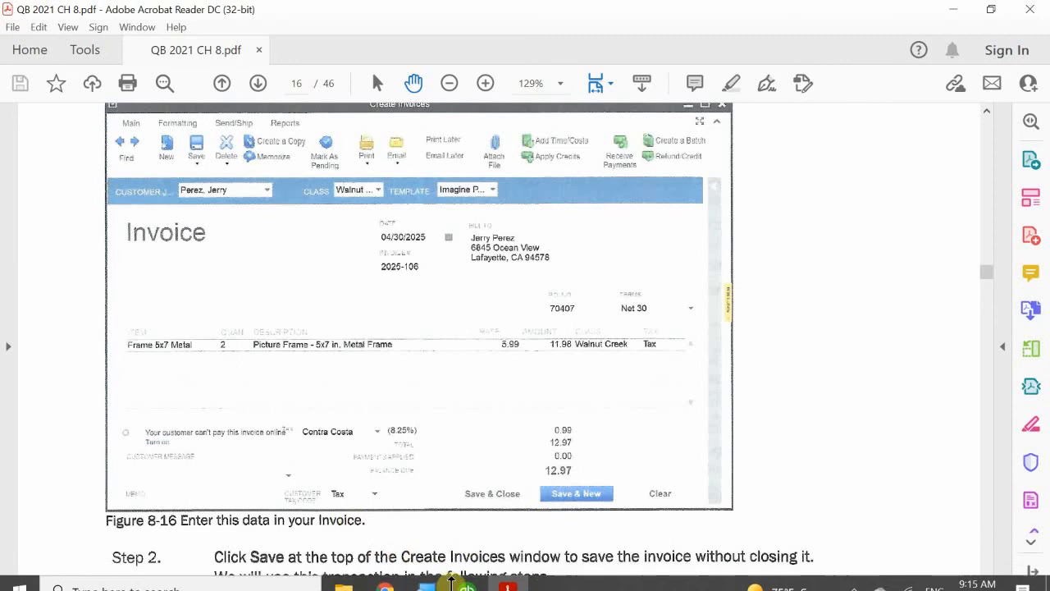
Switch to QuickBooks and open a new customer invoice form
mouse_move(467, 575)
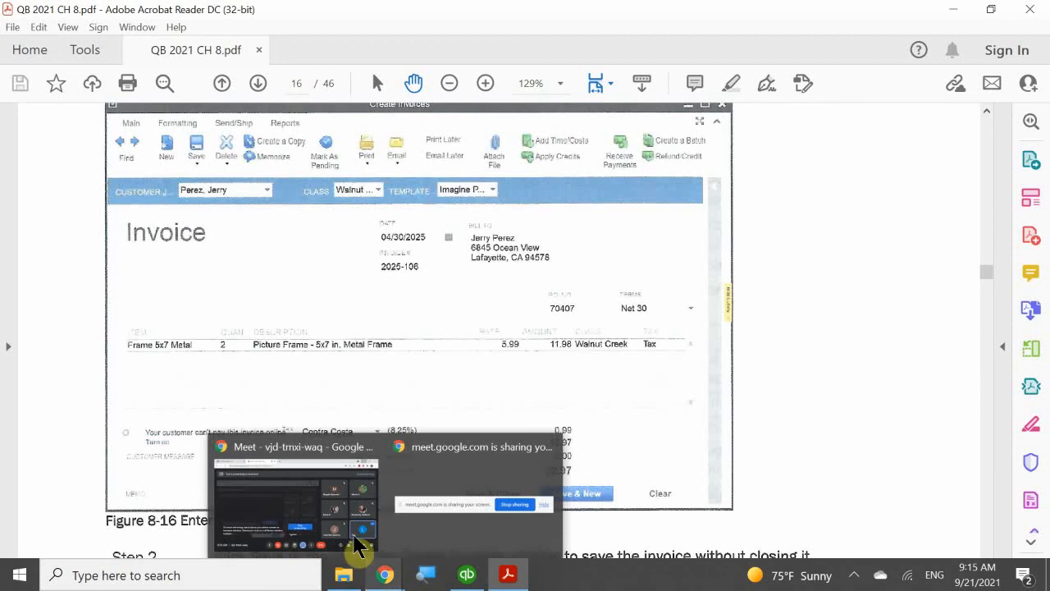
left_click(468, 526)
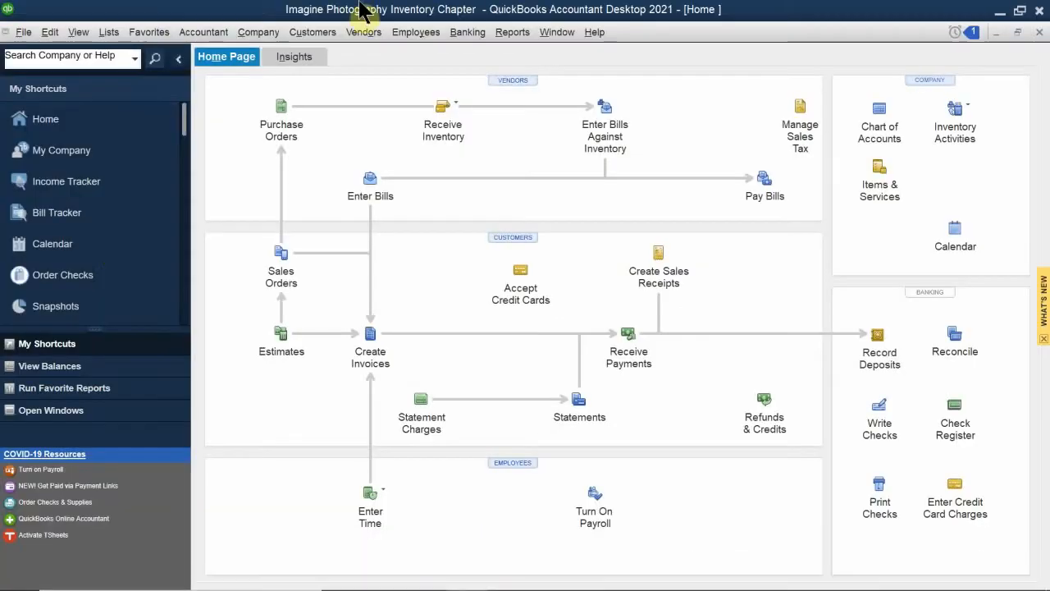
left_click(370, 331)
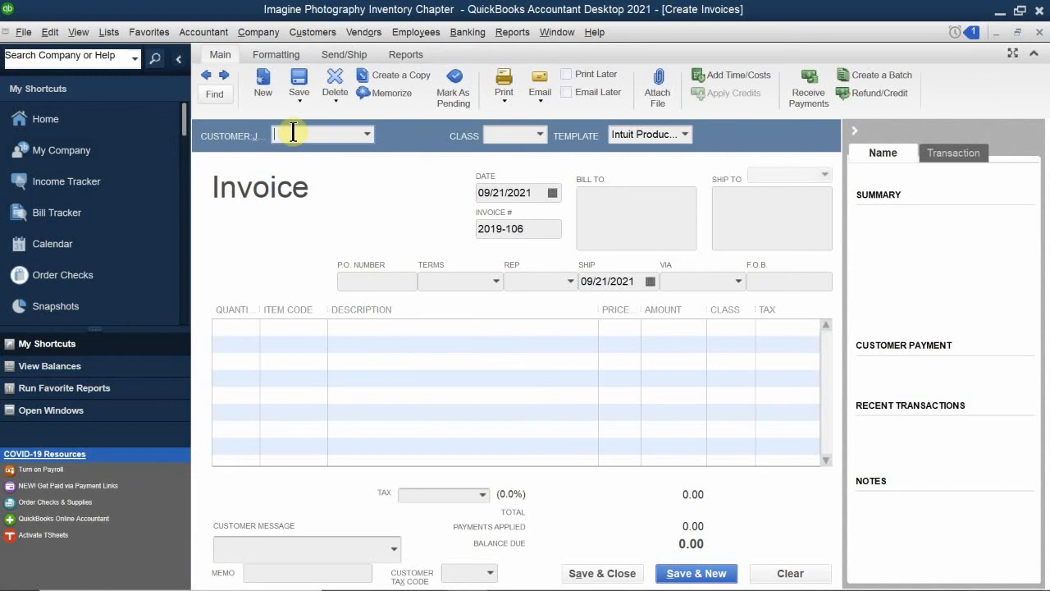
Assign the invoice to the customer shown in Figure 8-16 and set its class to Walnut Creek
type("jerry")
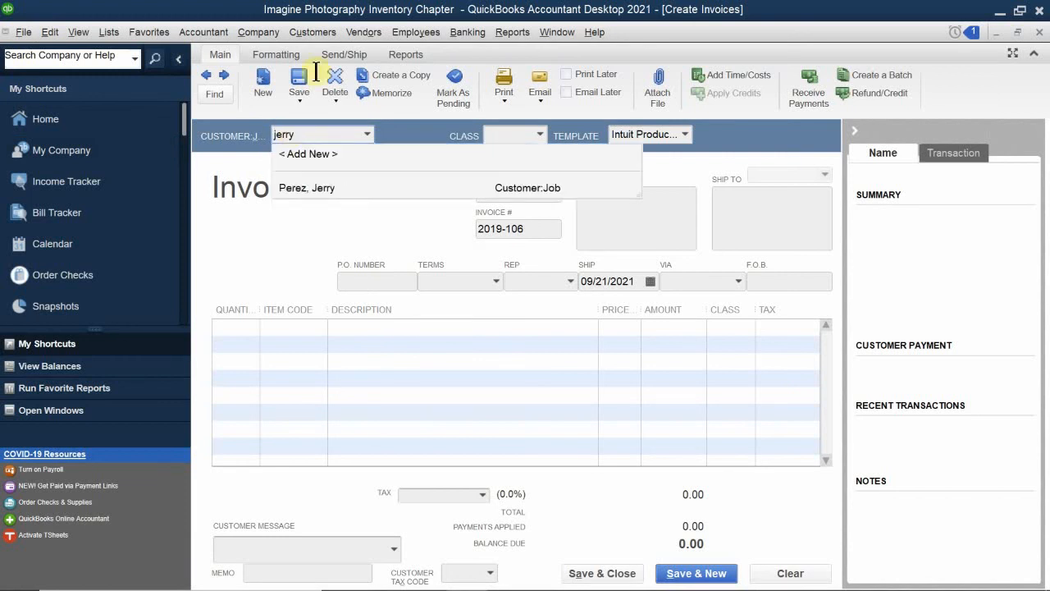
left_click(331, 188)
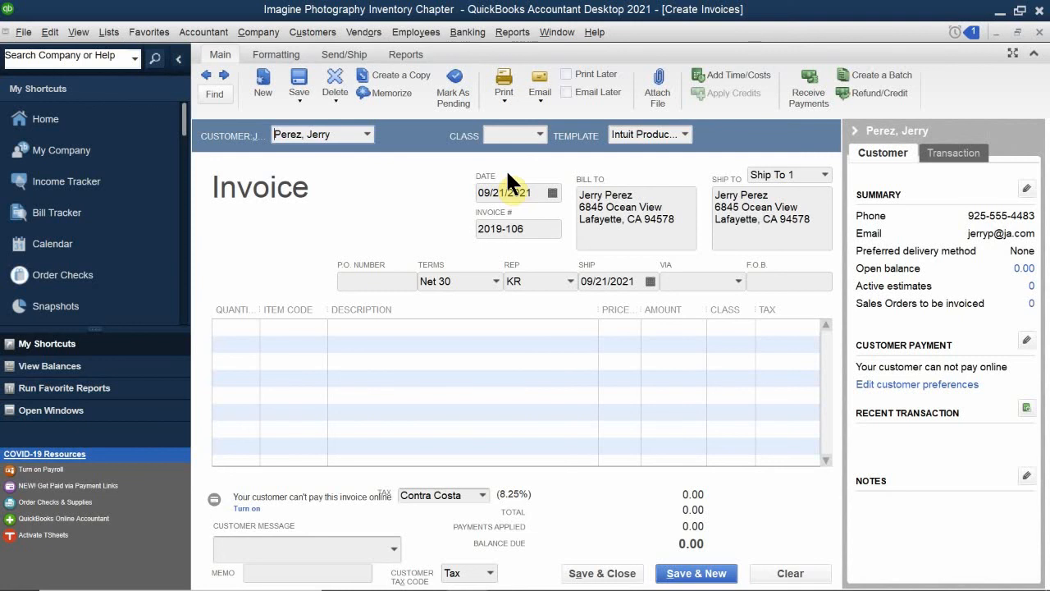
mouse_move(560, 589)
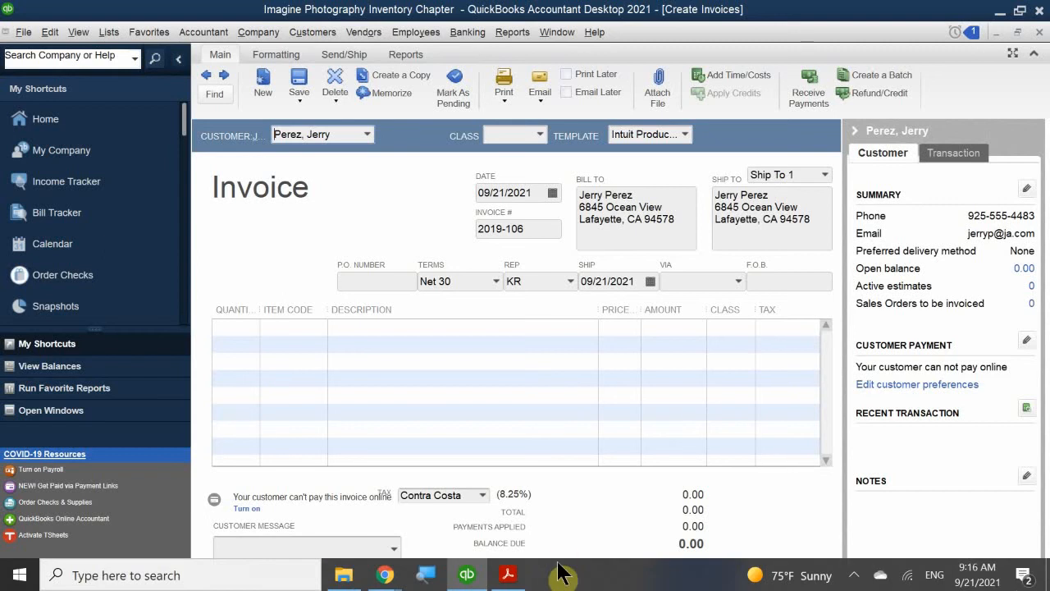
left_click(509, 574)
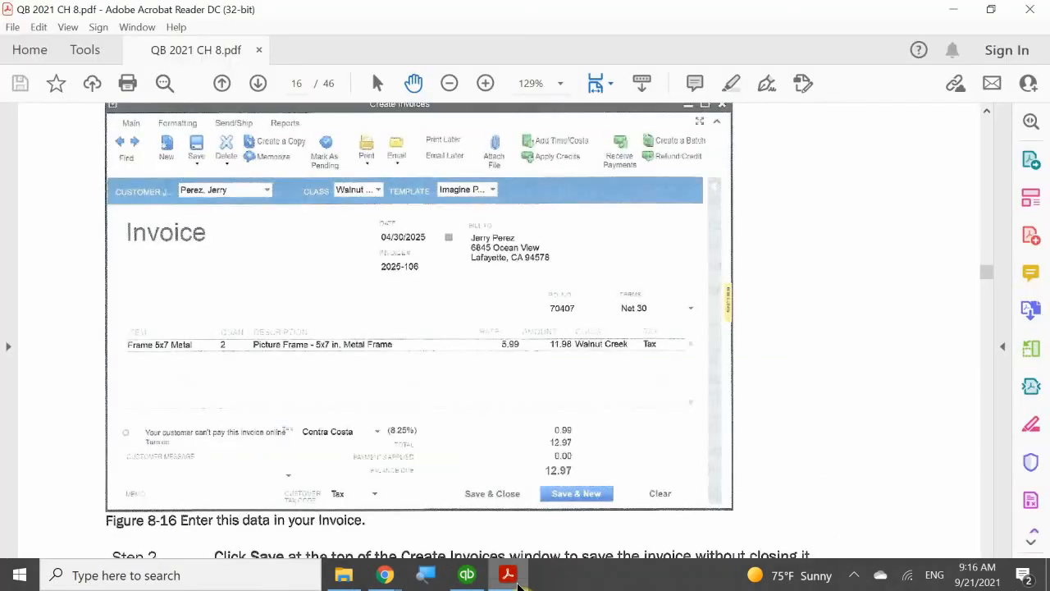
left_click(517, 578)
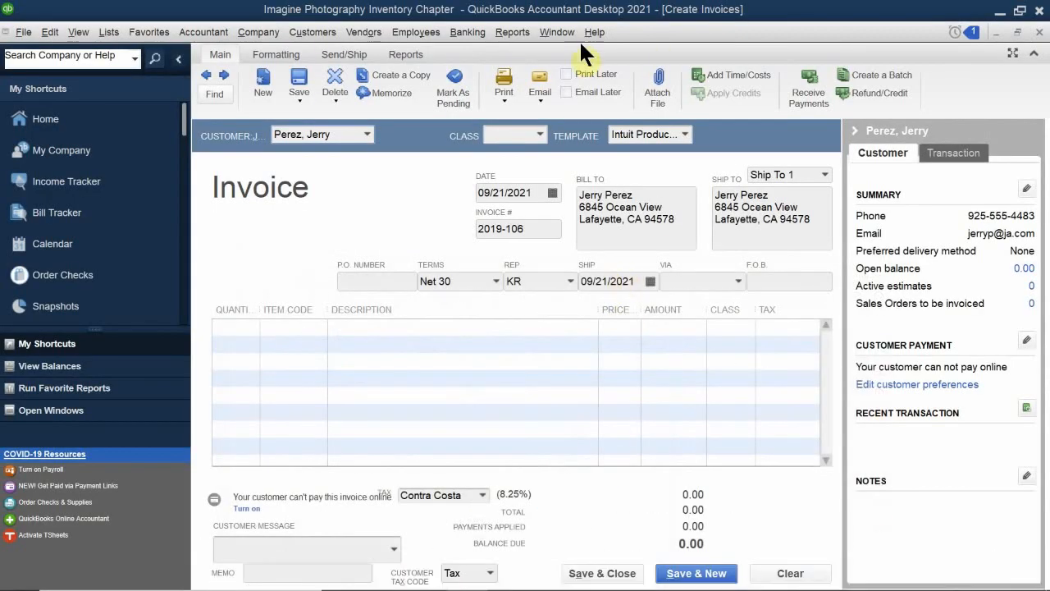
left_click(508, 136)
type("W")
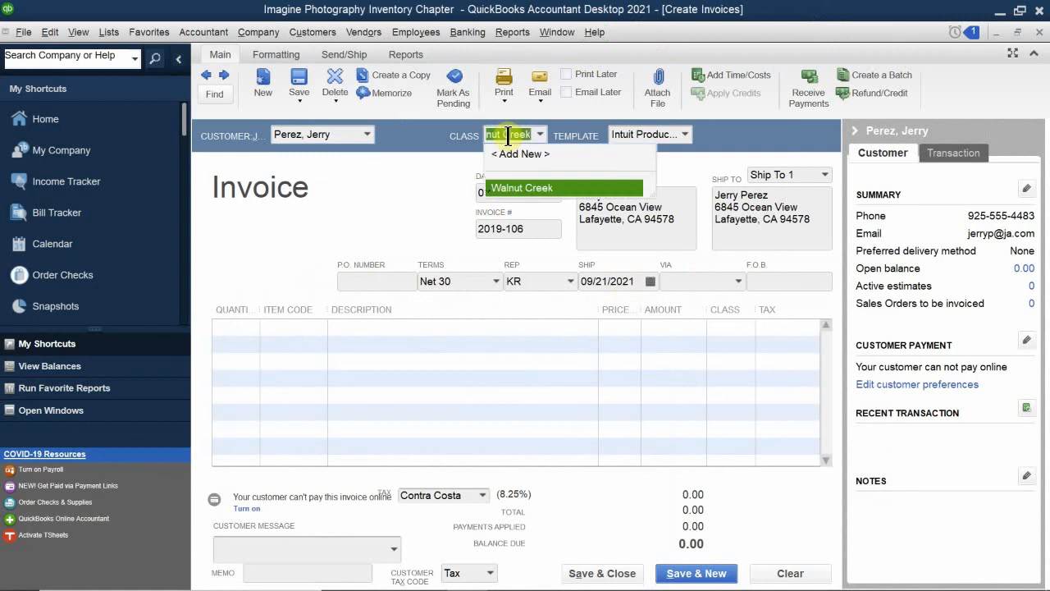
left_click(528, 185)
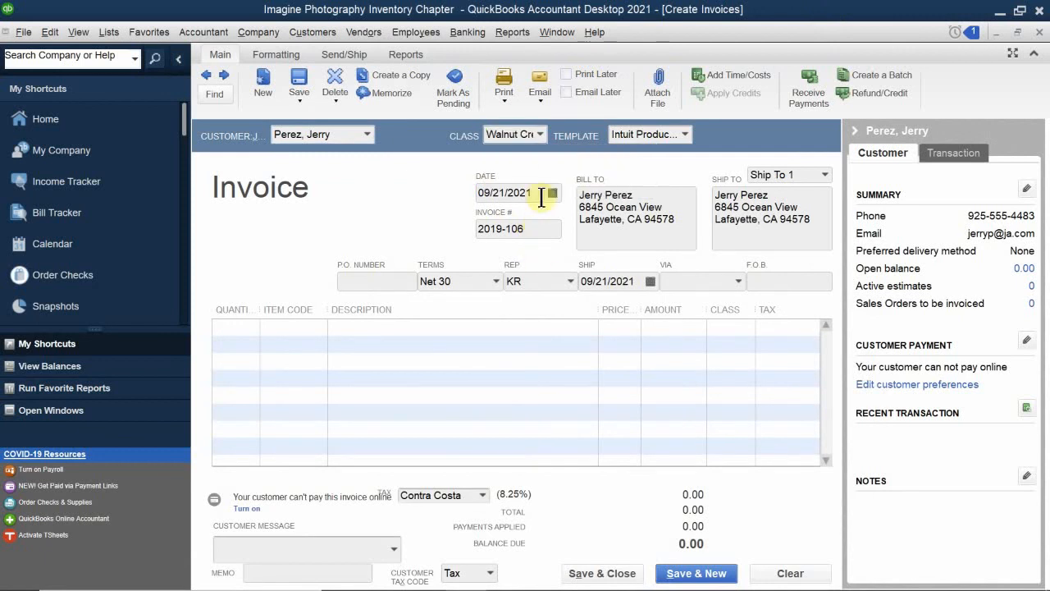
Set the invoice date to 04/30/2021
left_click(552, 193)
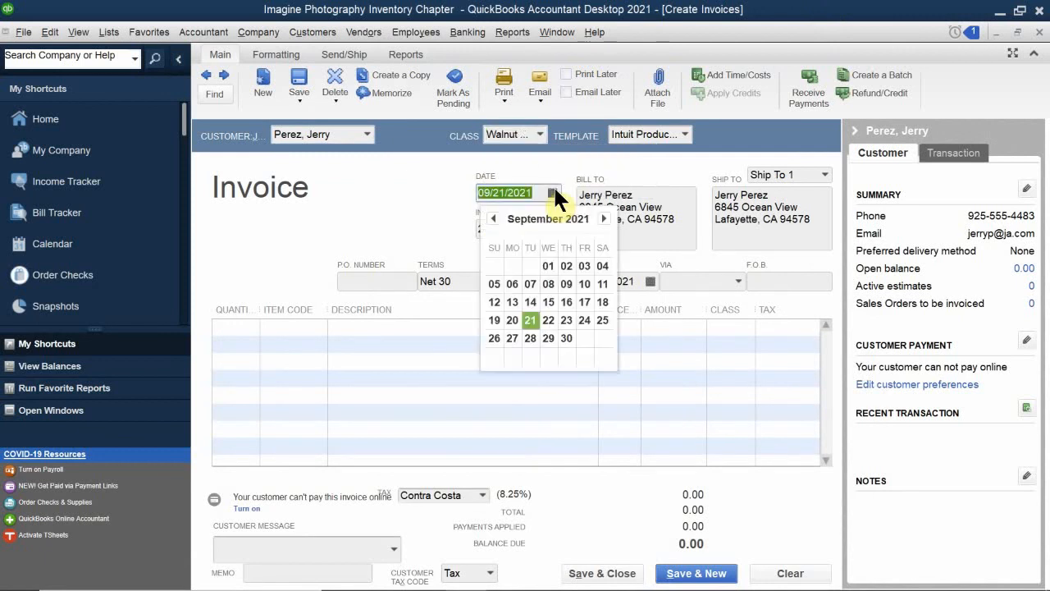
left_click(493, 218)
left_click(493, 218)
left_click(494, 218)
left_click(493, 218)
left_click(493, 218)
left_click(493, 218)
left_click(493, 218)
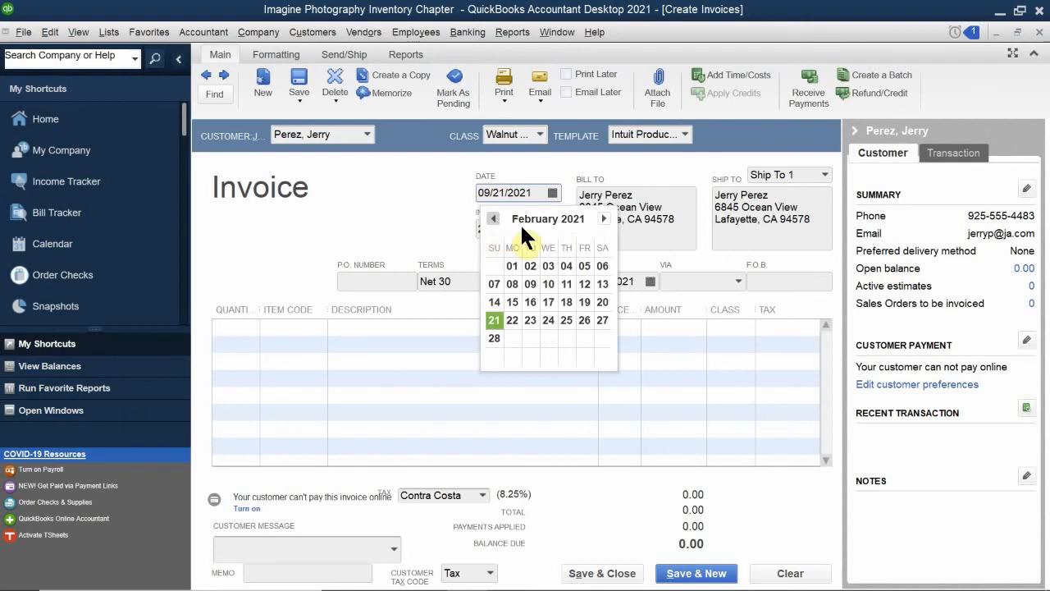
left_click(603, 217)
left_click(606, 216)
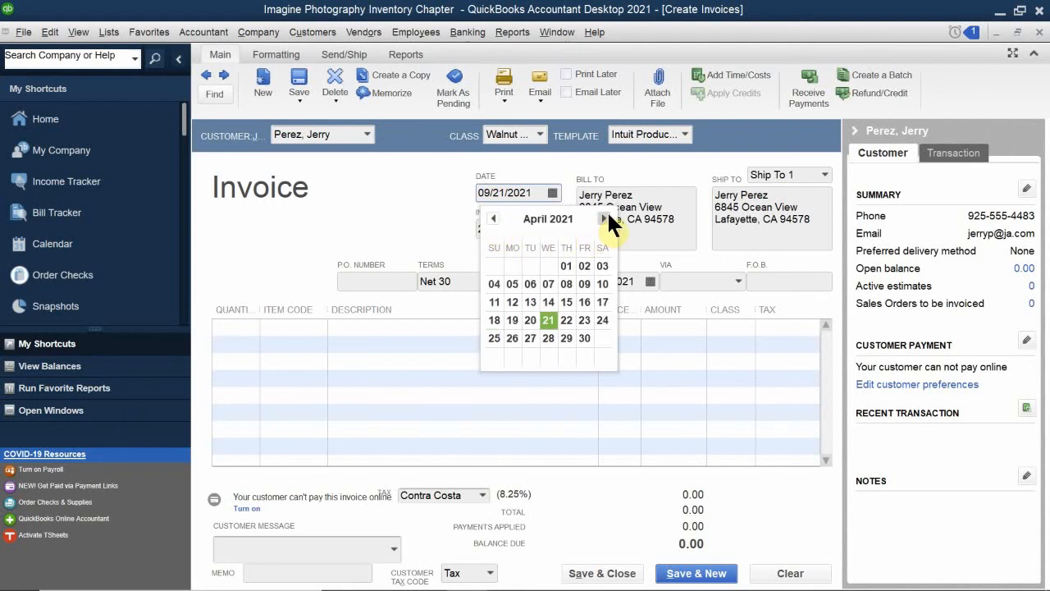
left_click(570, 341)
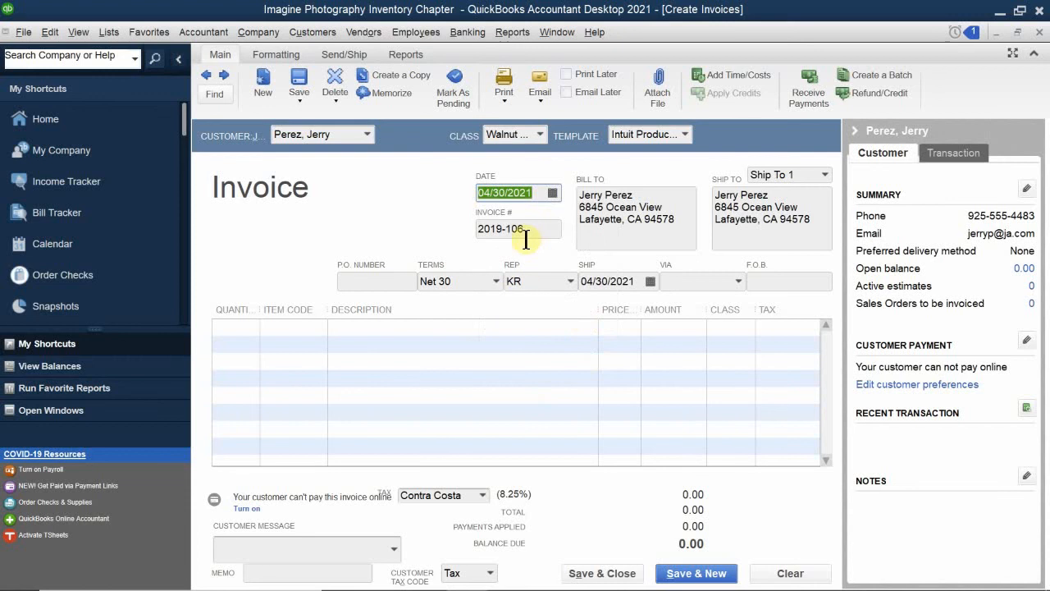
Change the year prefix of the invoice number to 2021, keeping the rest of the number
left_click(501, 228)
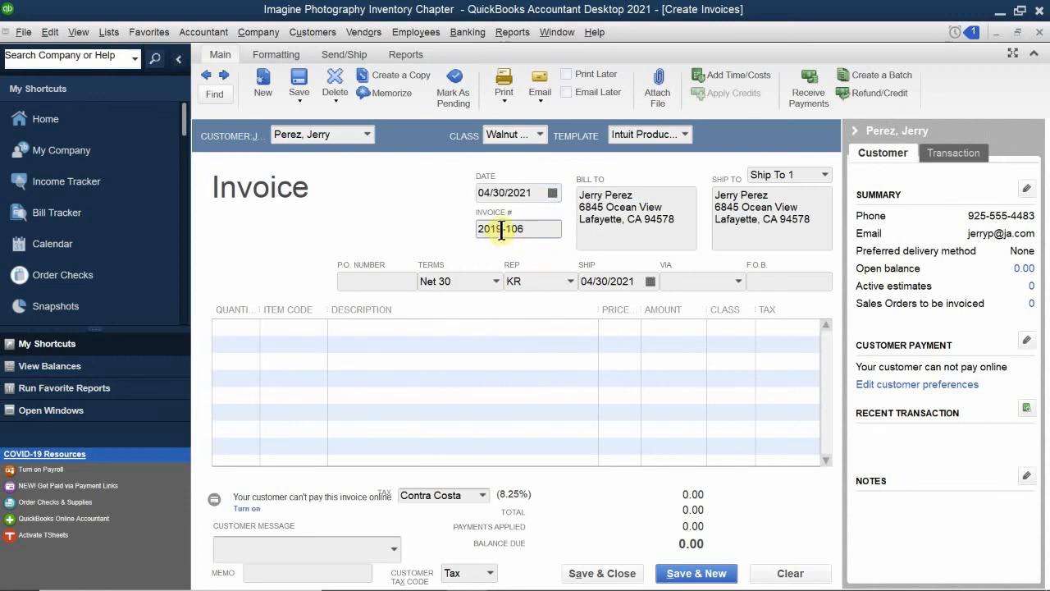
key("BackSpace")
key("BackSpace")
type("21")
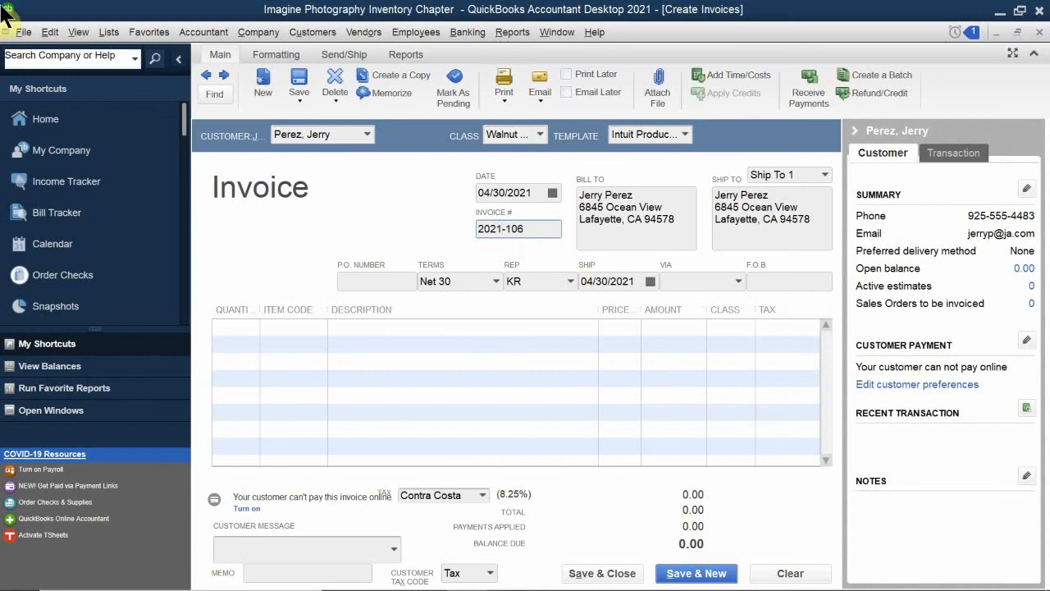
Widen the invoice's Quantity column and change the template to Academy Photo Service Invoice
left_click(233, 334)
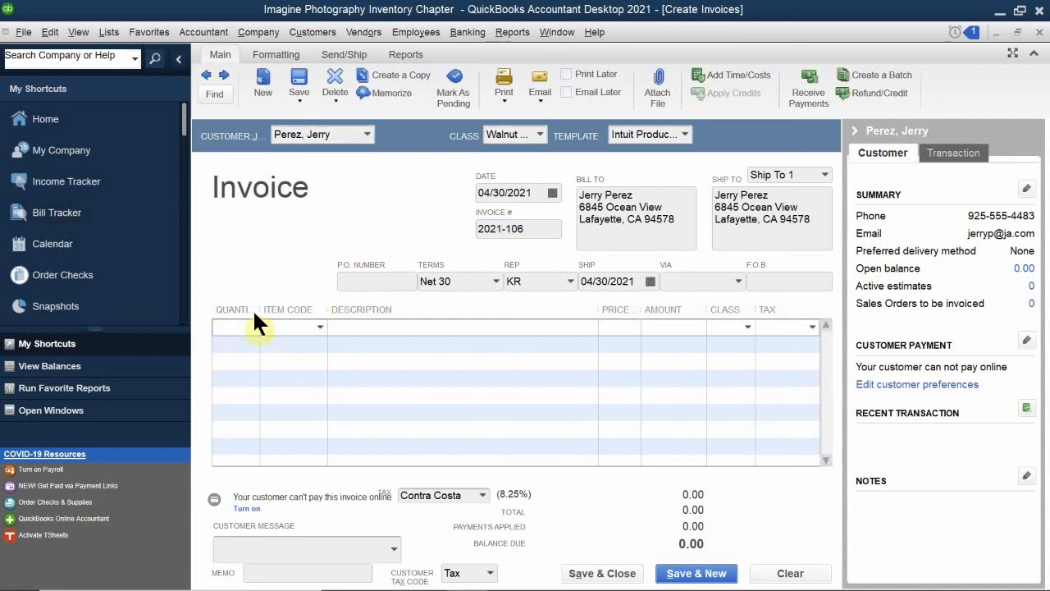
left_click_drag(259, 309, 308, 322)
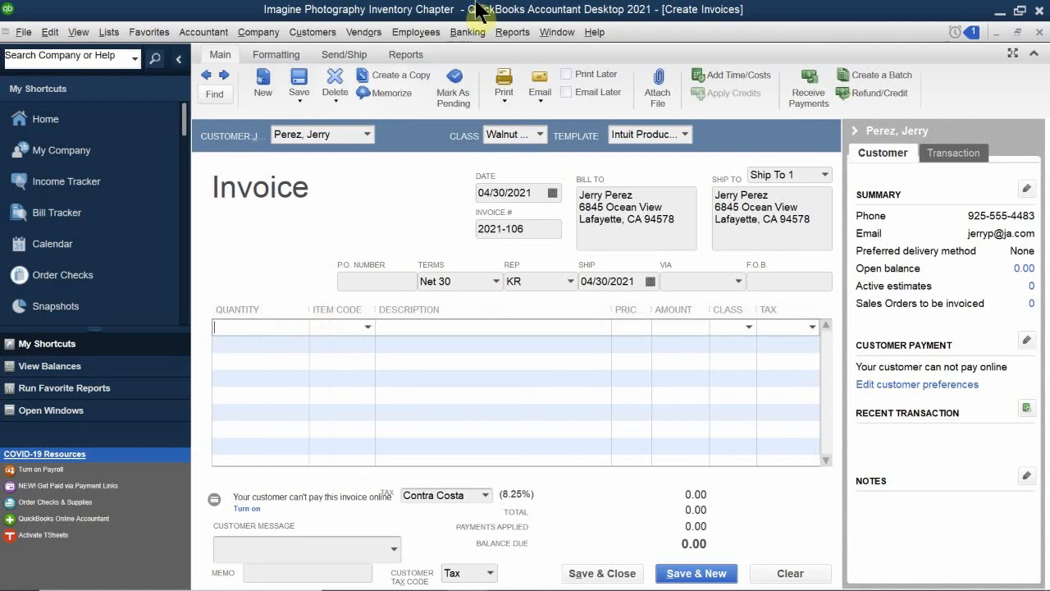
left_click(684, 134)
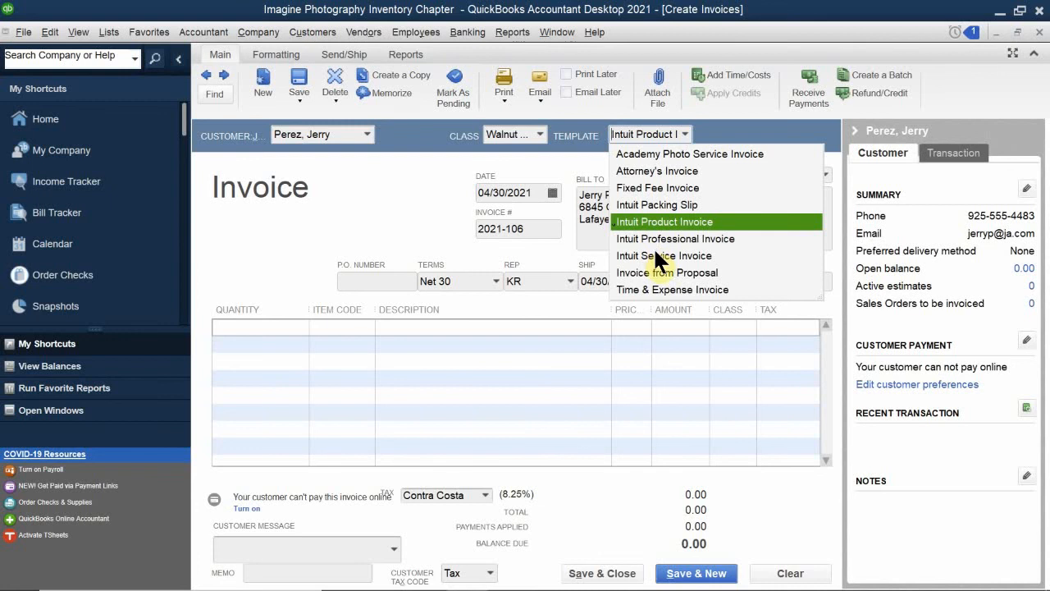
left_click(654, 152)
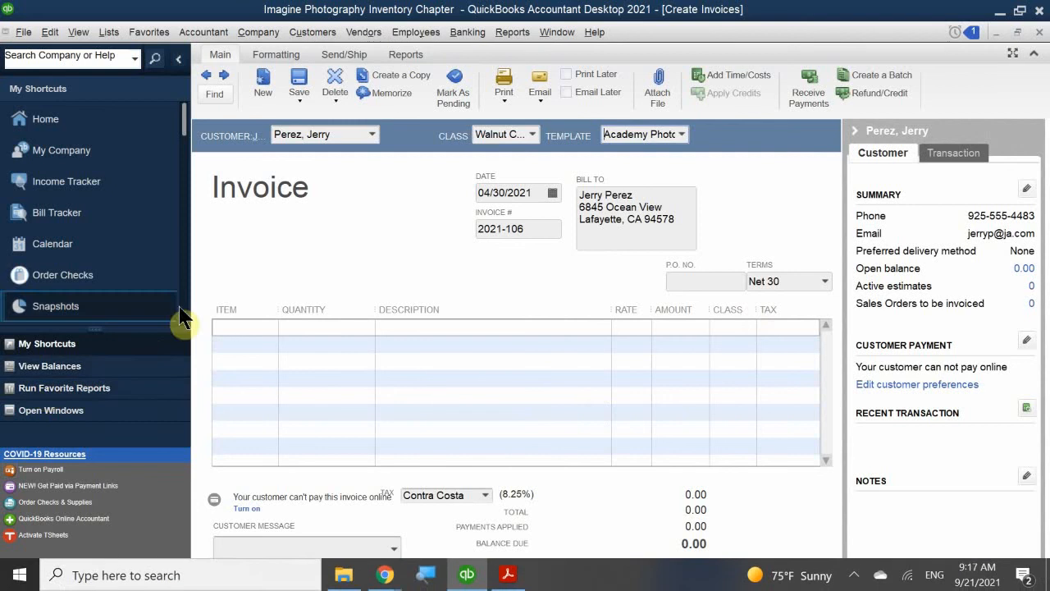
Add the inventory item Frame 5x7 Metal to the first invoice line with a quantity of 2
left_click(224, 327)
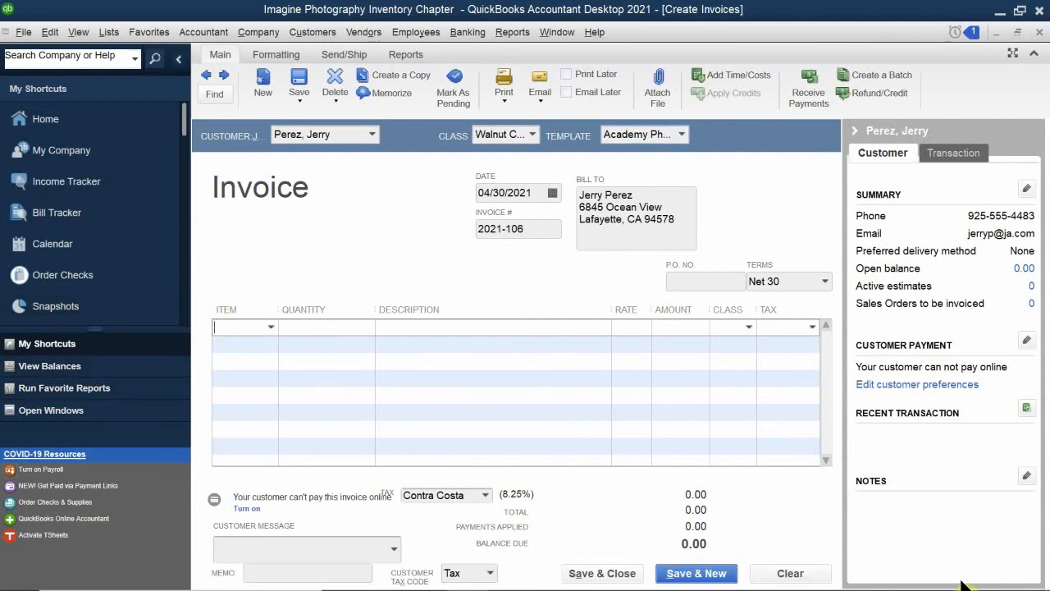
type("5x7")
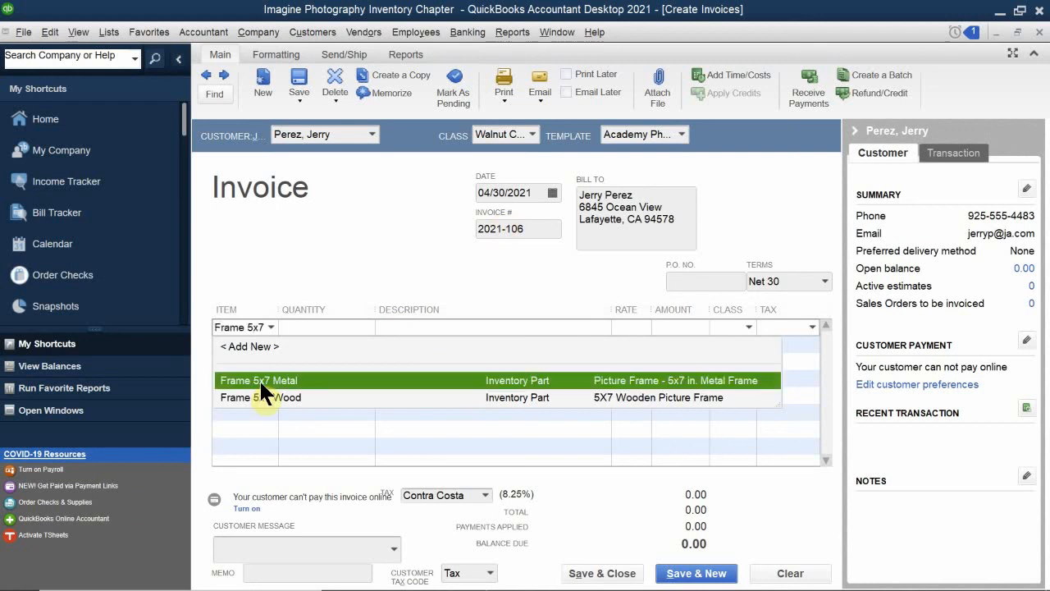
left_click(259, 380)
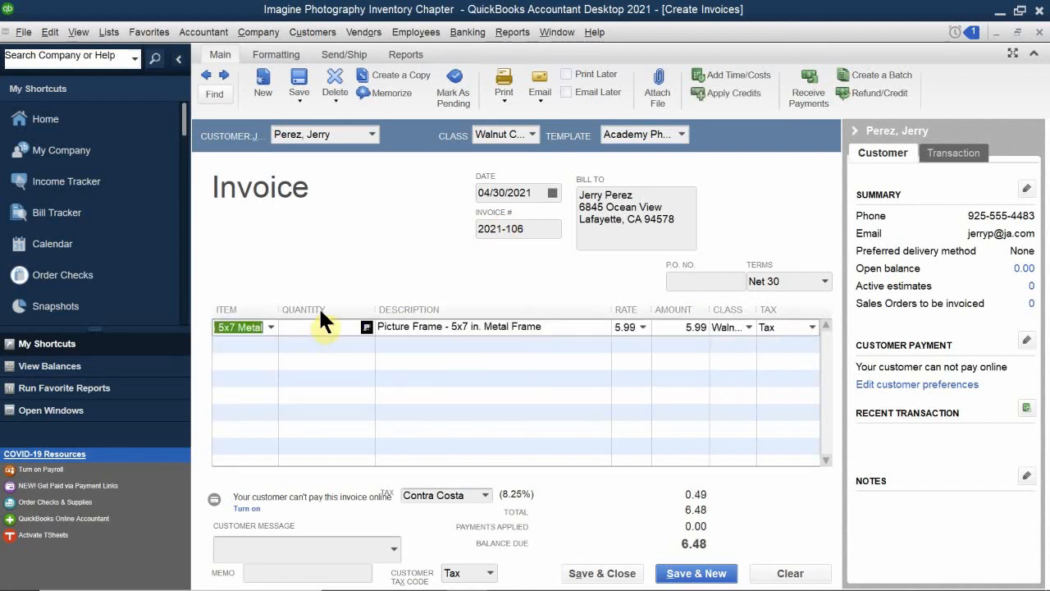
type("2")
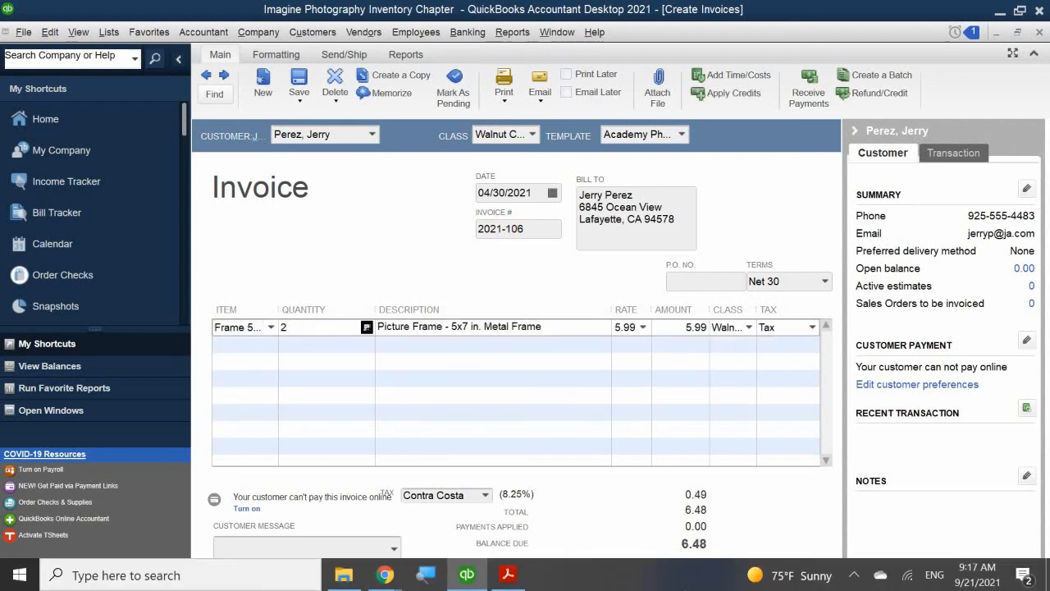
left_click(497, 386)
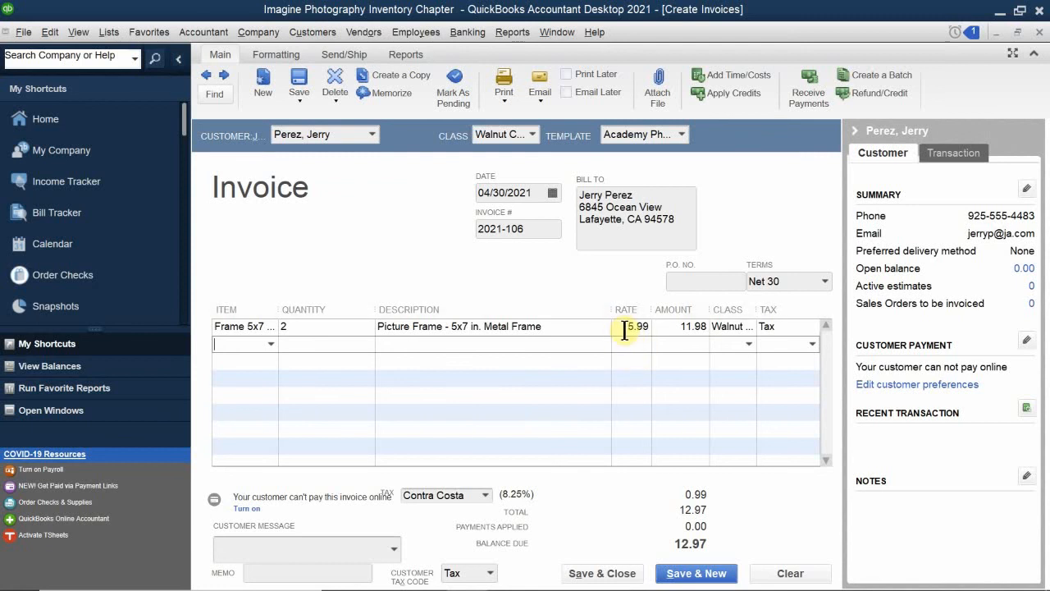
left_click(625, 330)
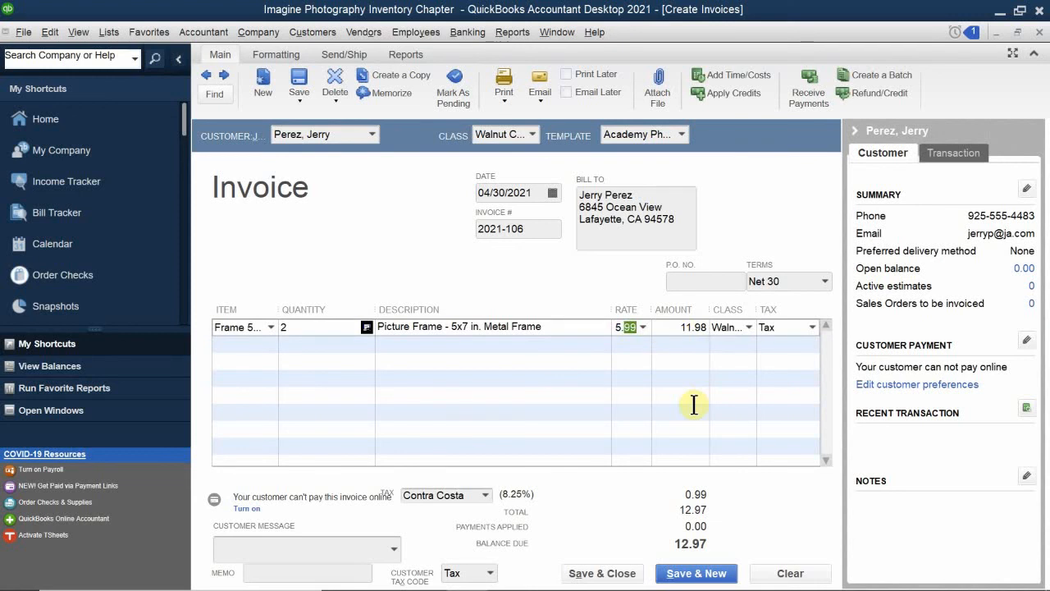
left_click(699, 380)
left_click(625, 329)
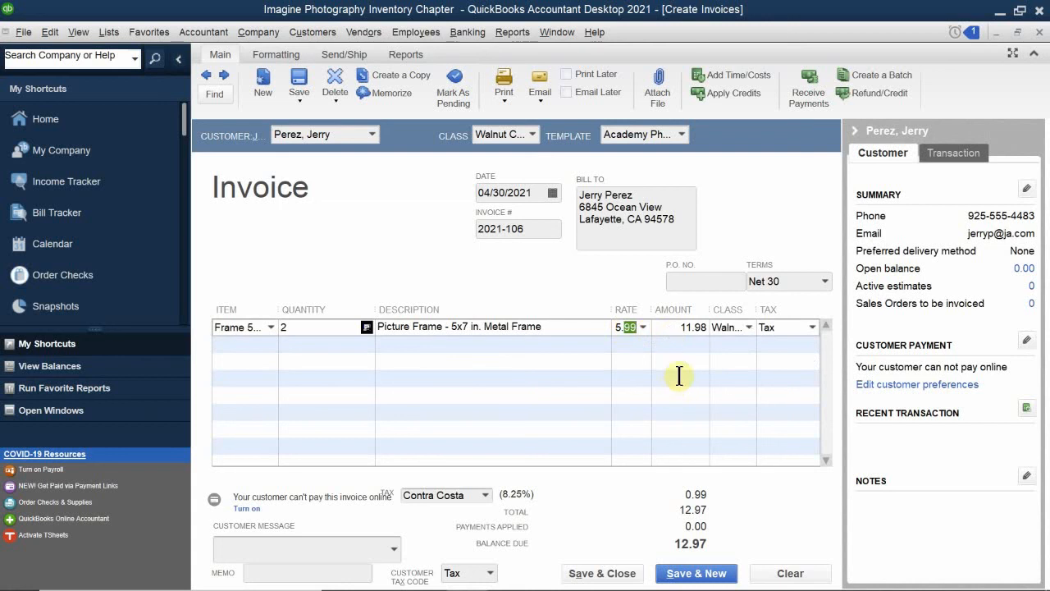
left_click(702, 360)
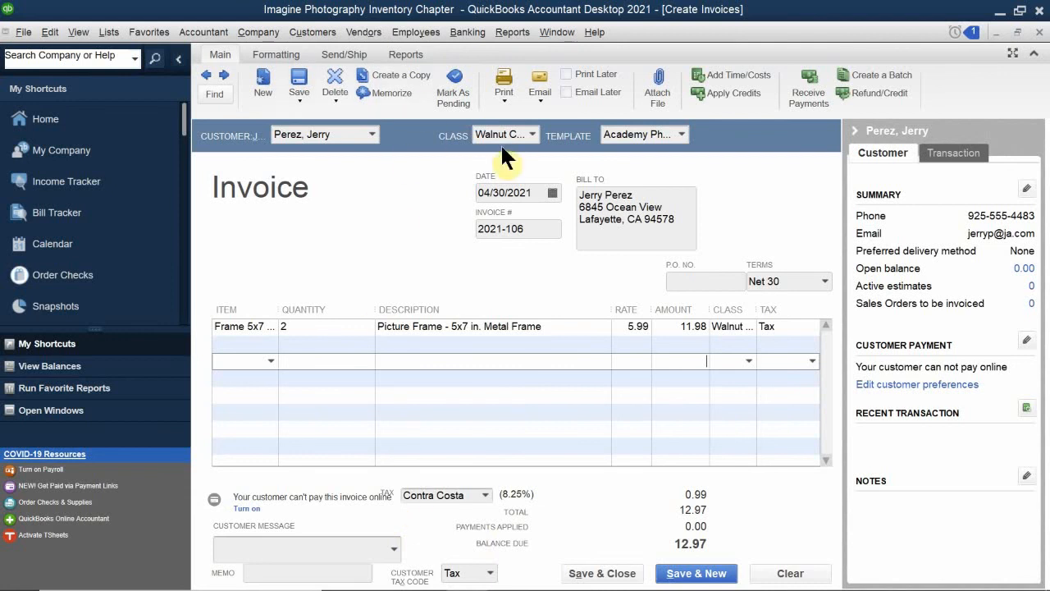
Set the invoice's customer message to "Thank you for your business."
left_click(291, 549)
type("Thank you for your business.")
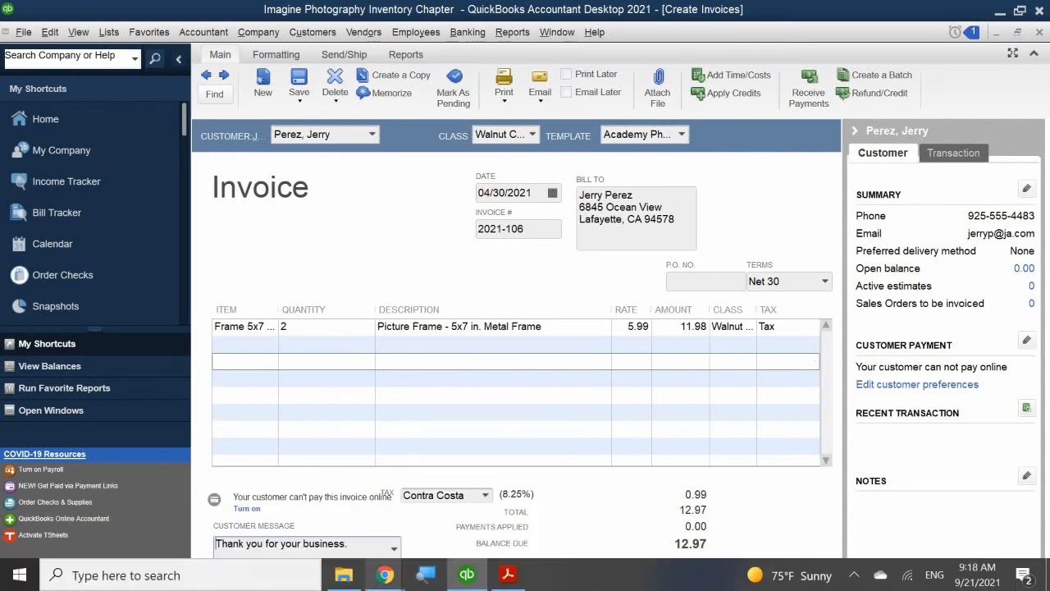
type("h")
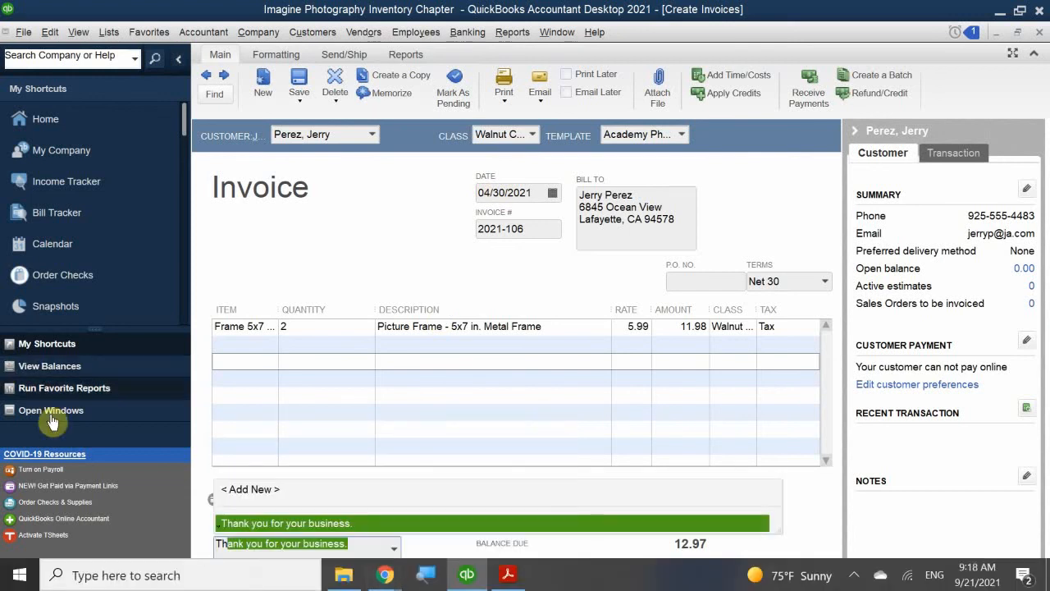
left_click(258, 522)
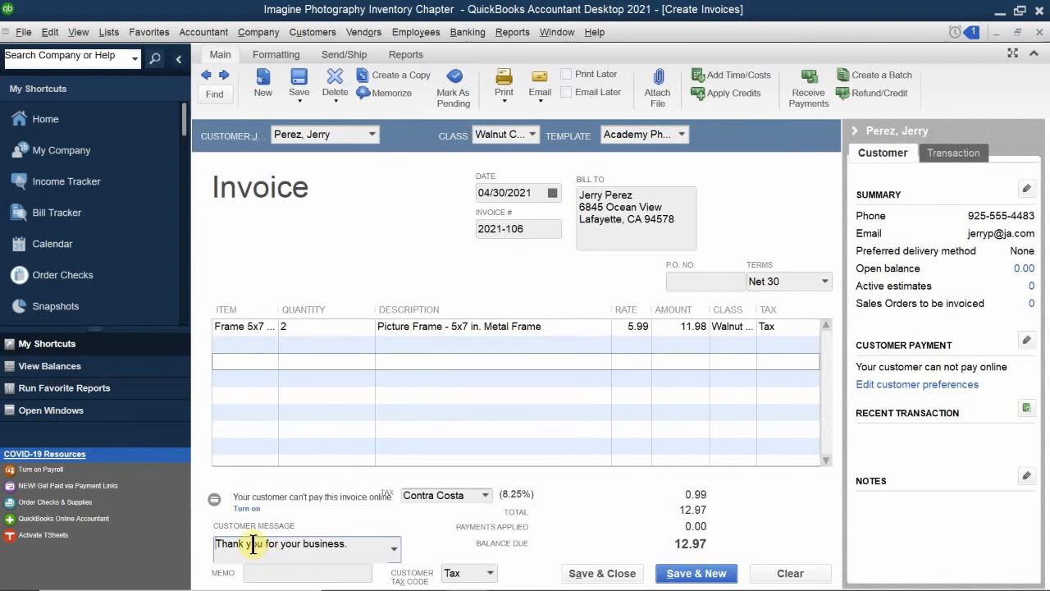
Enter the memo "Purchased 2 Metal 5x7 Picture Frame", then save and close the invoice
left_click(258, 573)
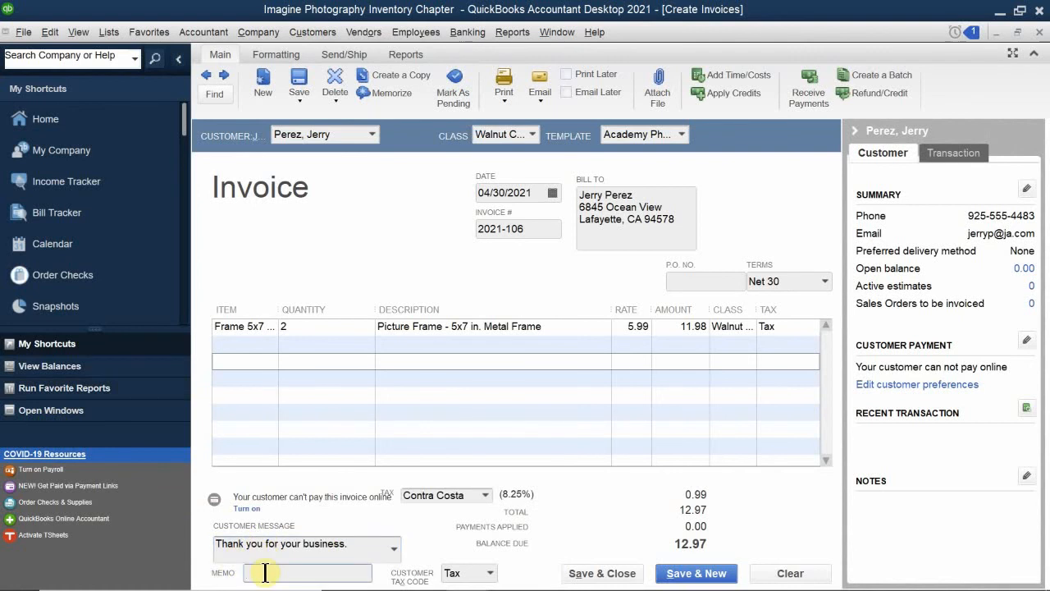
type("Purchased 2 Me")
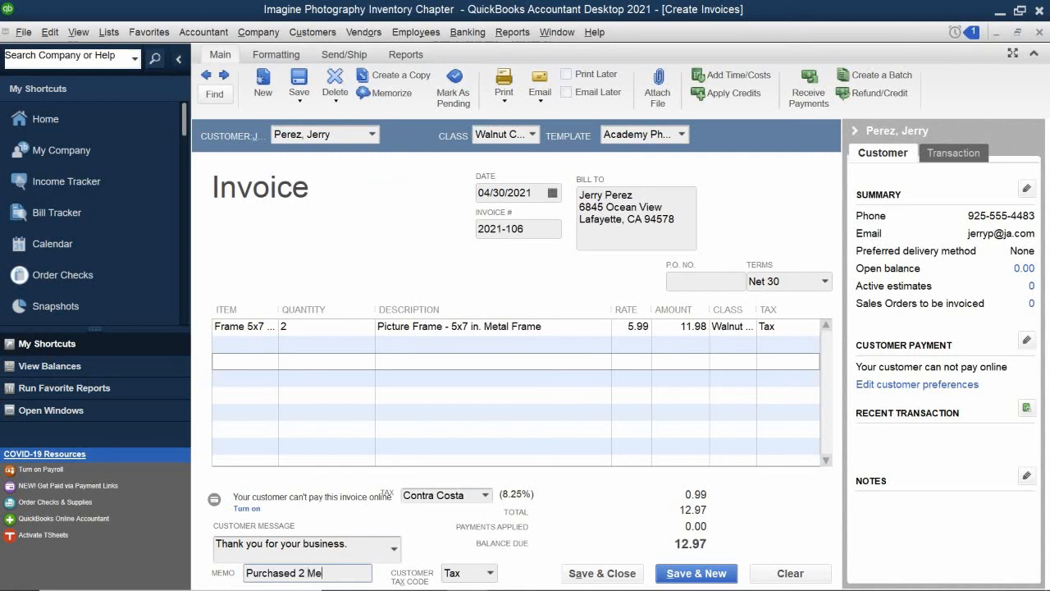
type("tal 5x7 Pic")
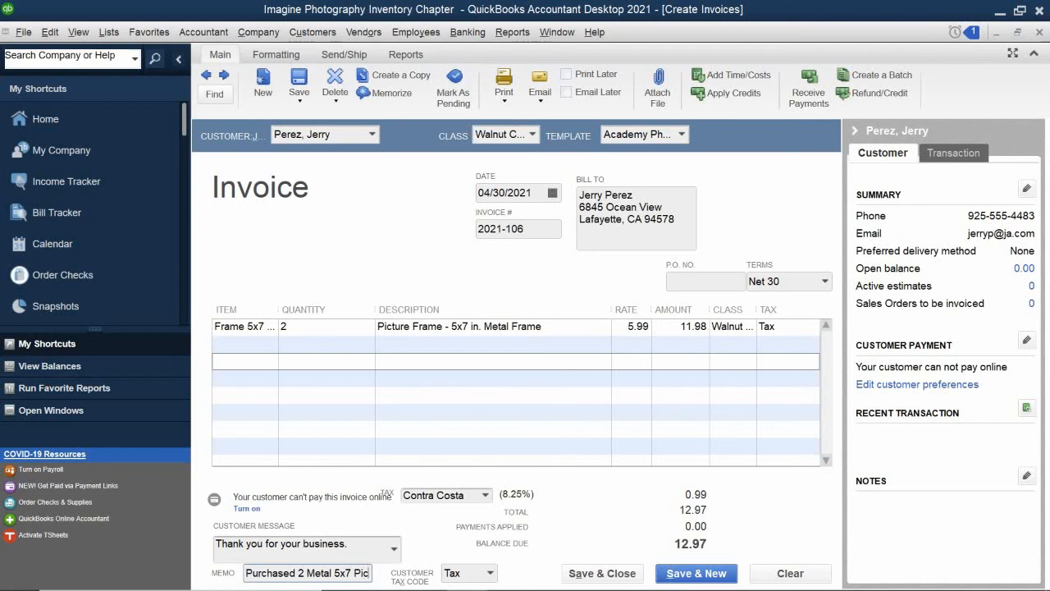
type("ture")
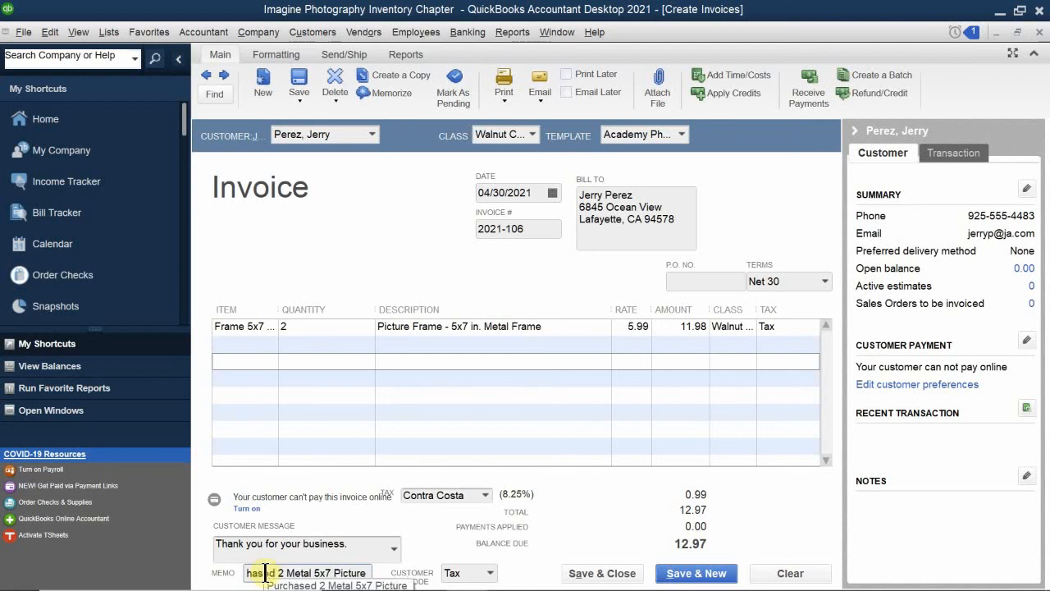
type(" Frame")
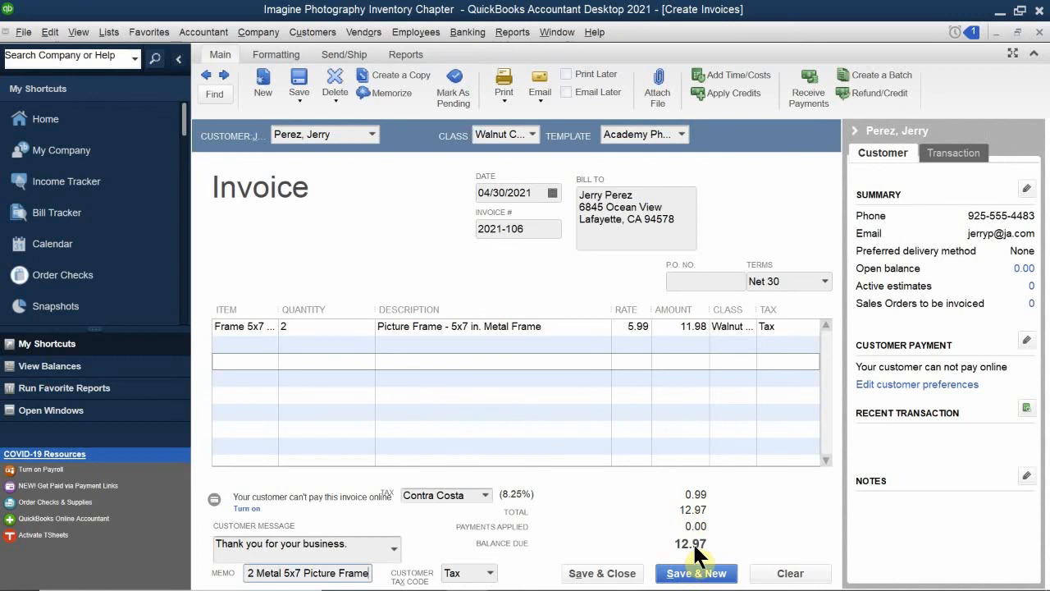
left_click(607, 573)
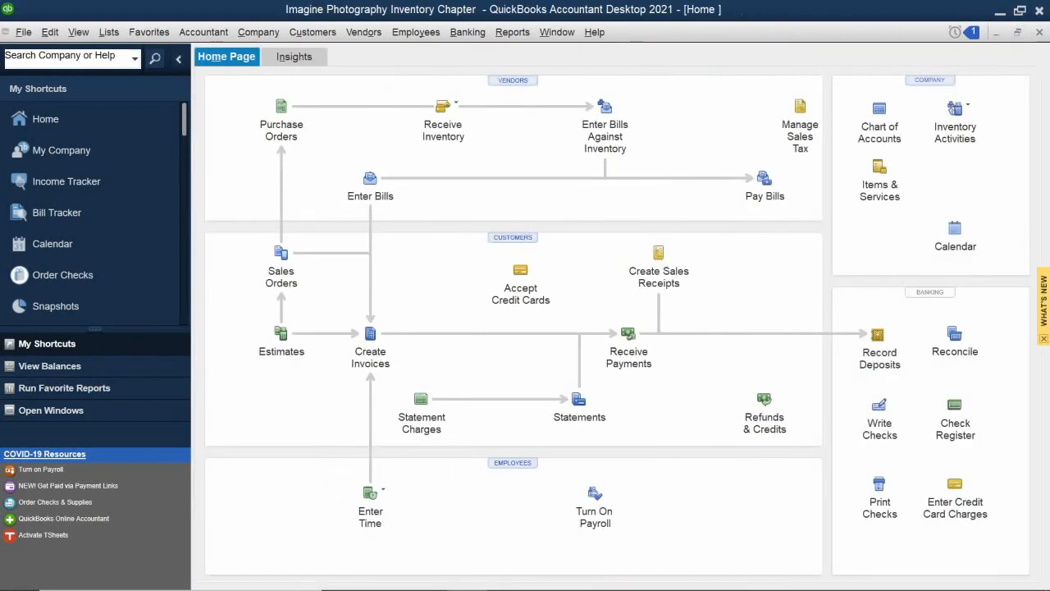
Review the Transaction Journal report instructions following Figure 8-16 in QB 2021 CH 8.pdf in Acrobat Reader, and return to QuickBooks
mouse_move(502, 580)
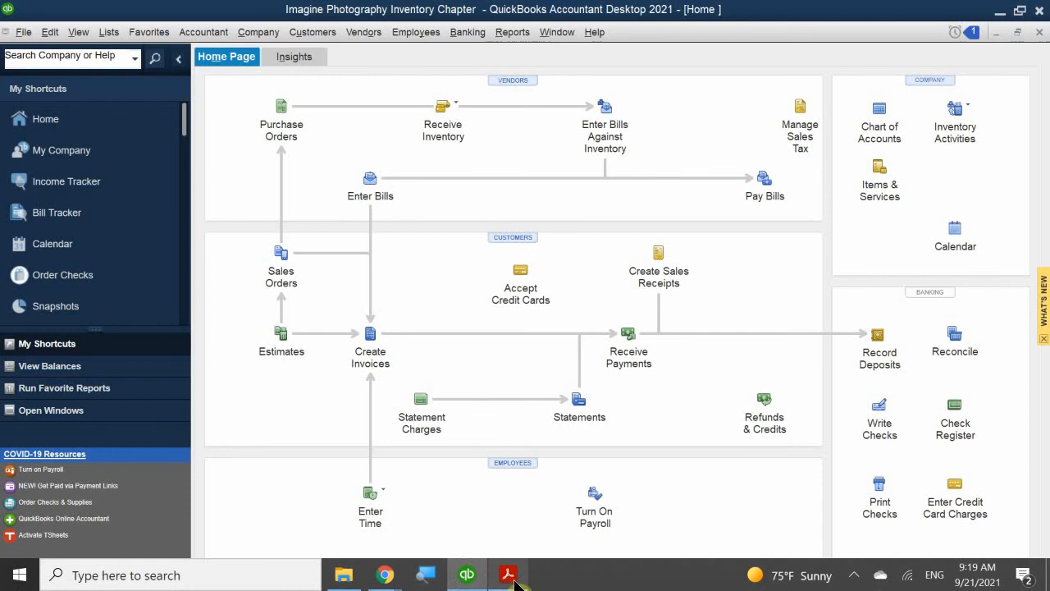
left_click(507, 577)
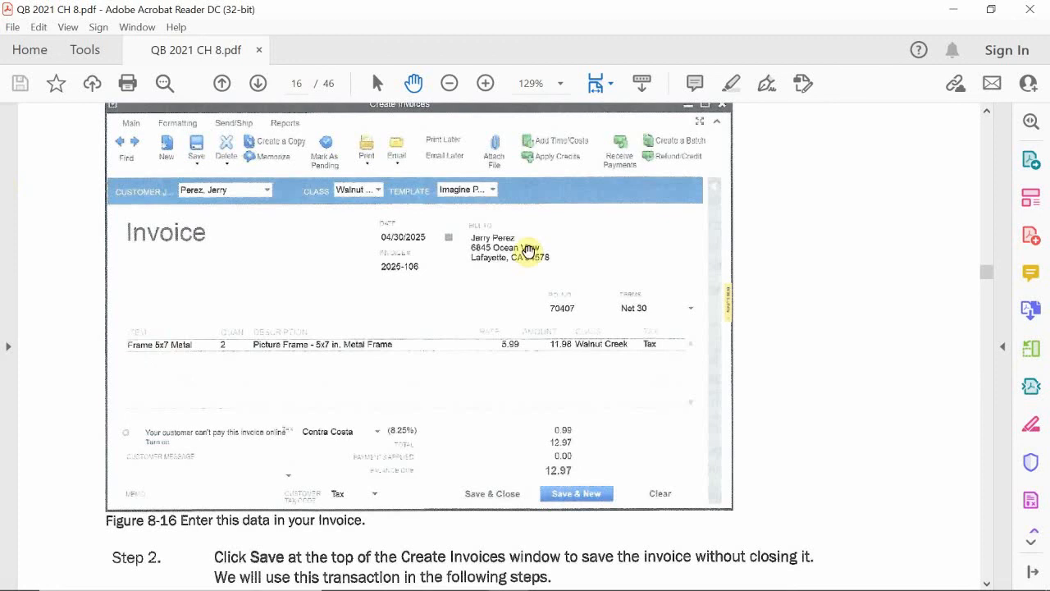
scroll(510, 227, "down", 5)
scroll(510, 227, "down", 10)
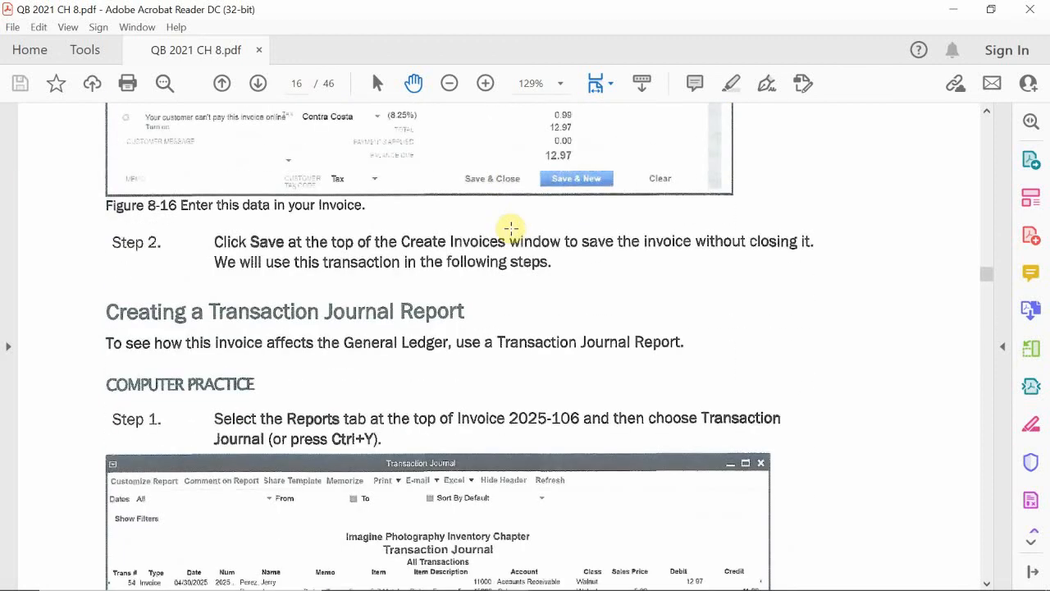
scroll(511, 227, "down", 6)
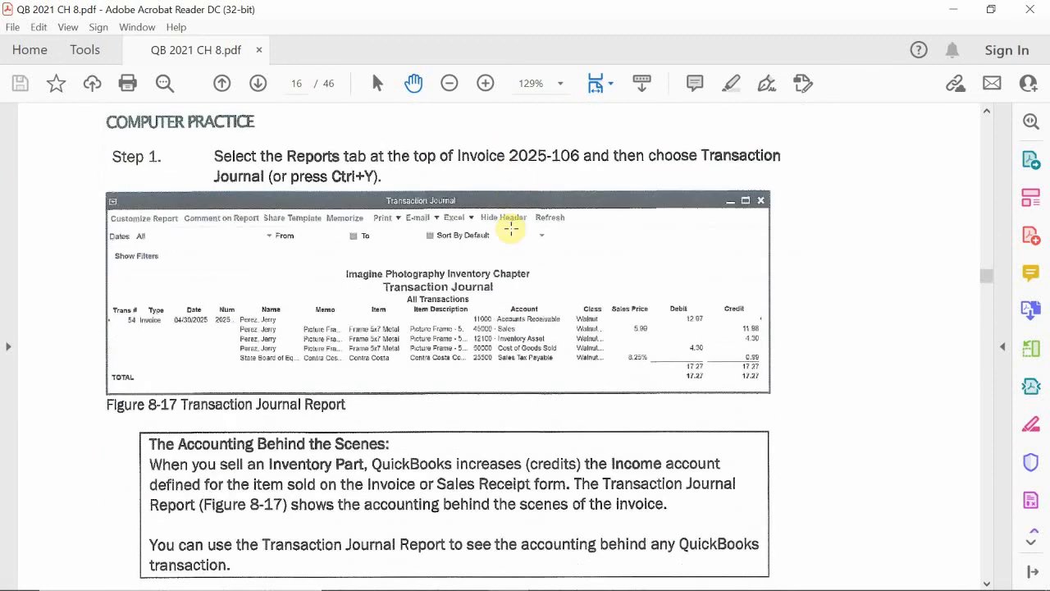
scroll(510, 227, "down", 1)
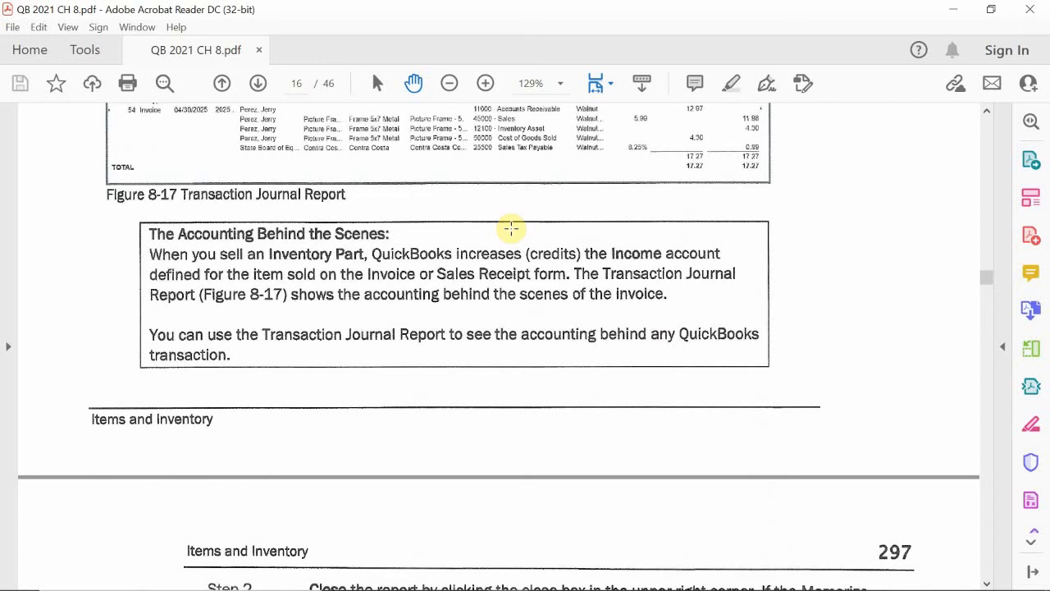
scroll(510, 227, "down", 4)
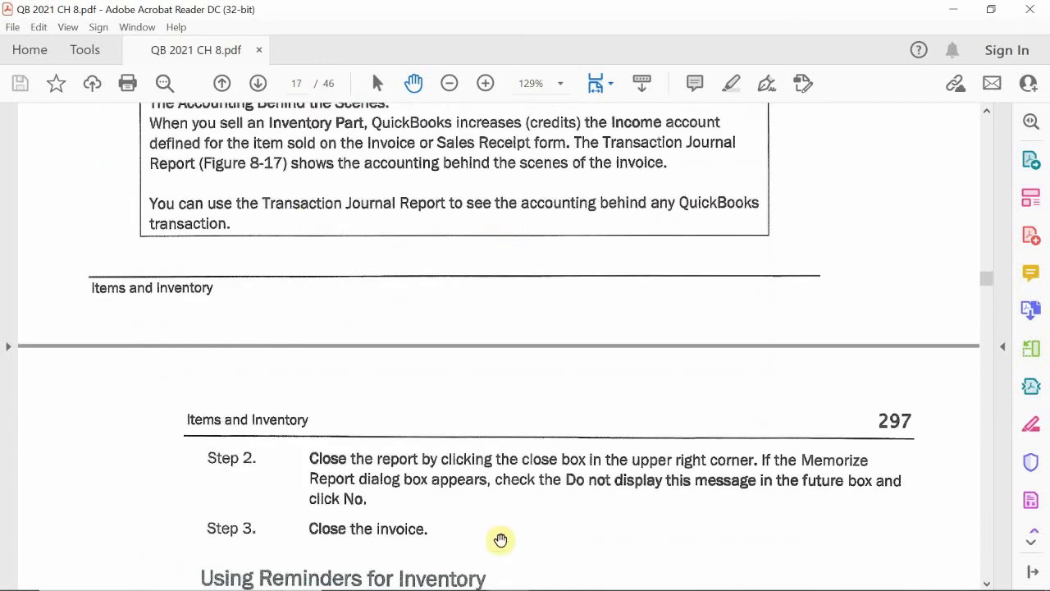
mouse_move(572, 574)
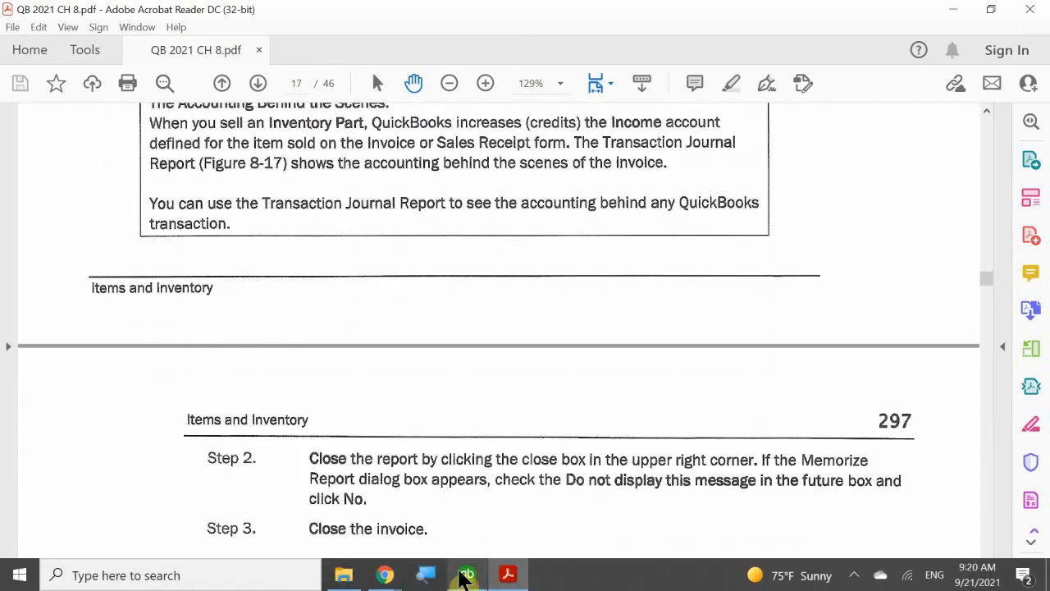
left_click(465, 576)
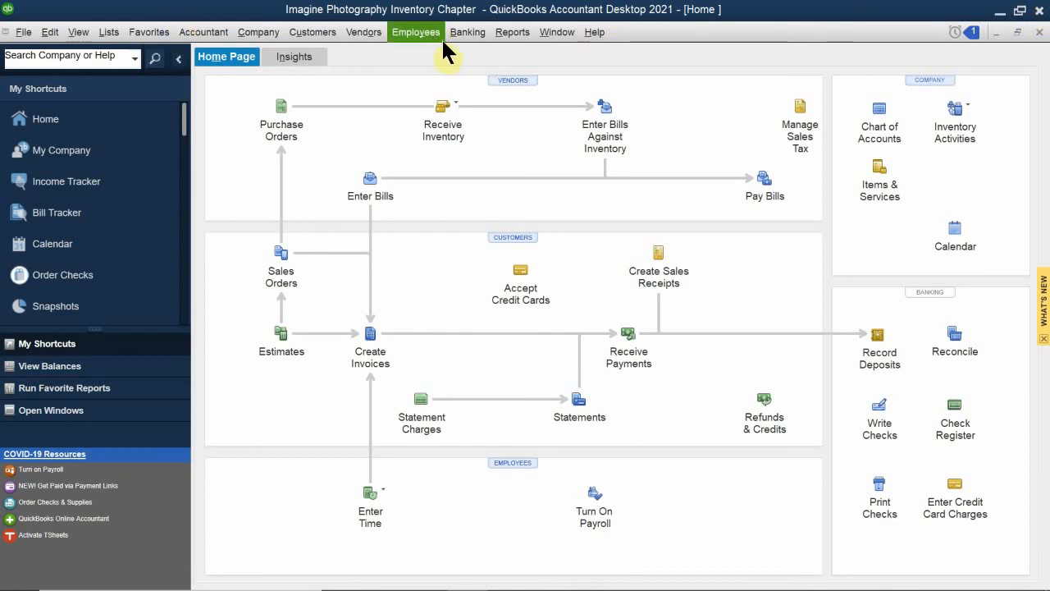
Open the Inventory Stock Status by Item report
left_click(510, 32)
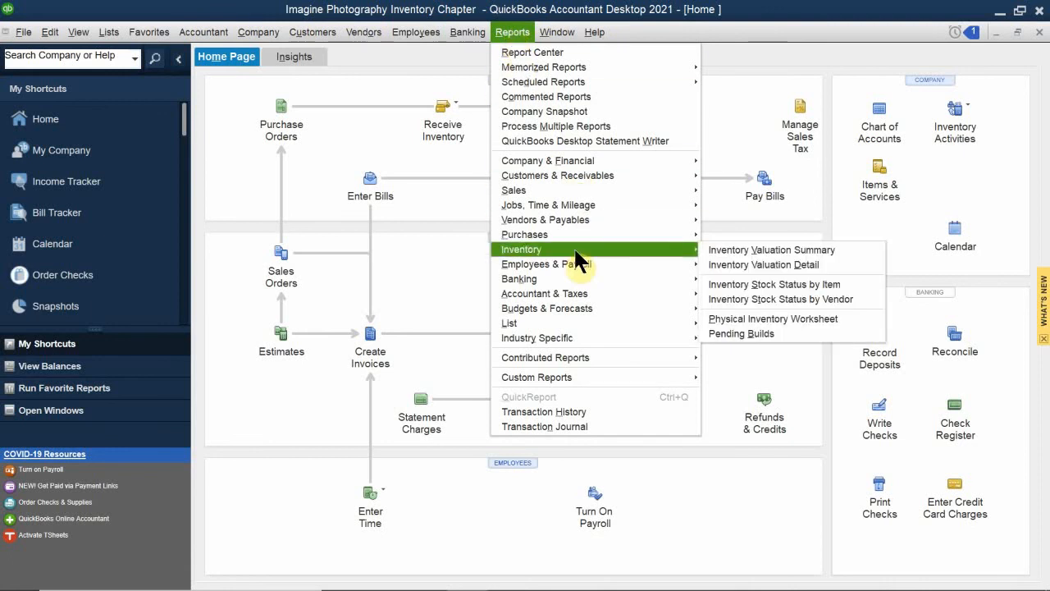
mouse_move(584, 240)
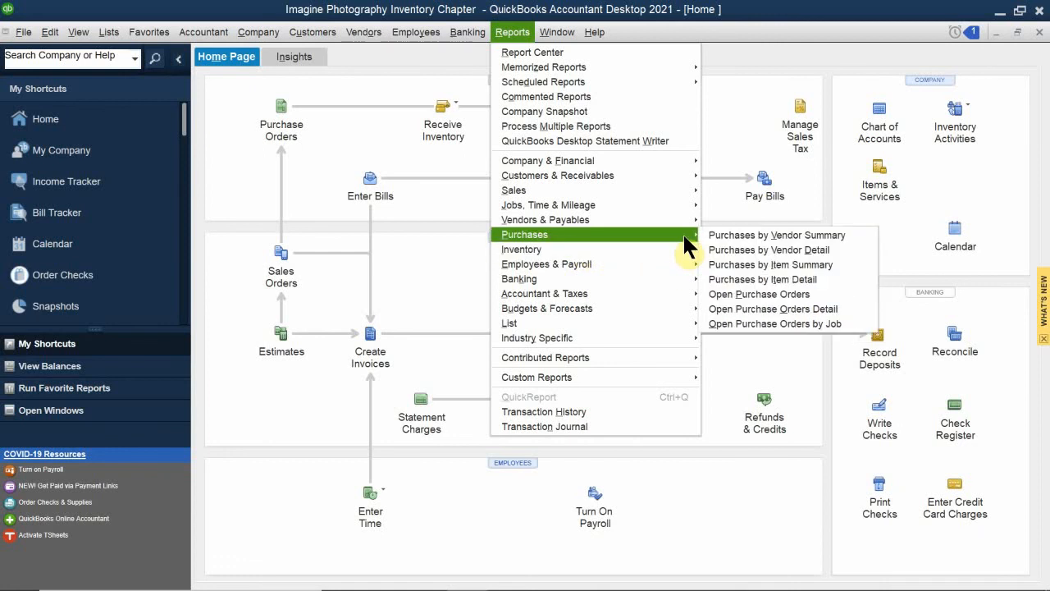
mouse_move(683, 250)
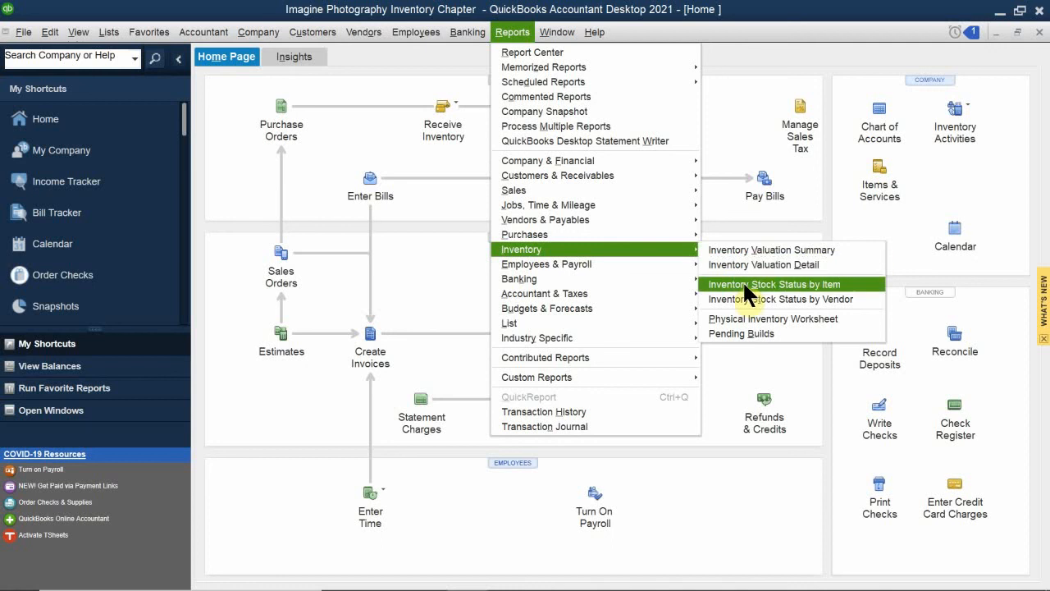
left_click(845, 281)
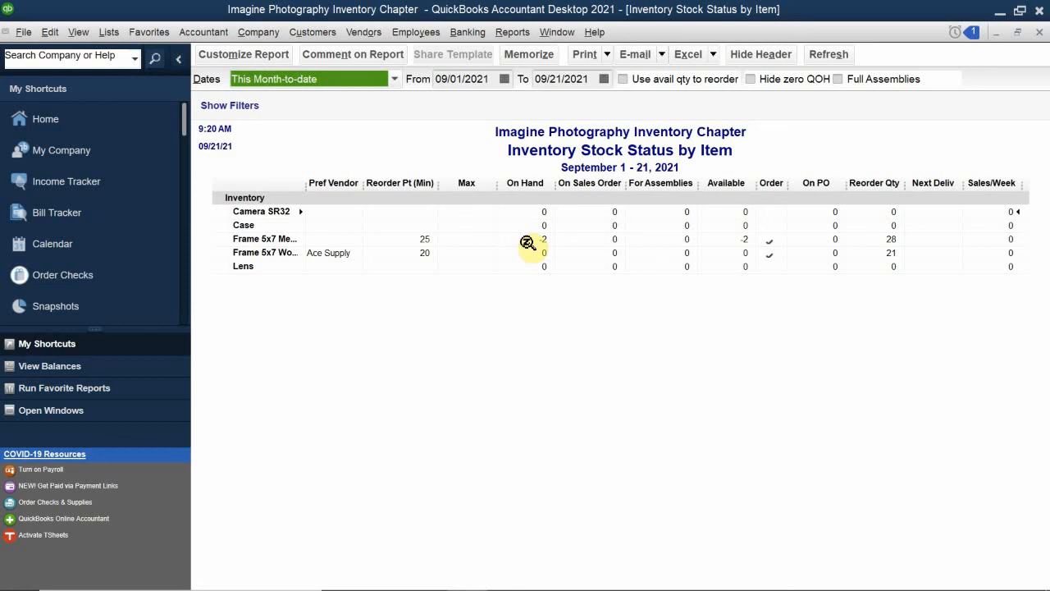
Magnify the stock status report to 200% to examine its on-hand and reorder columns, and close both the magnifier and the report
mouse_move(361, 589)
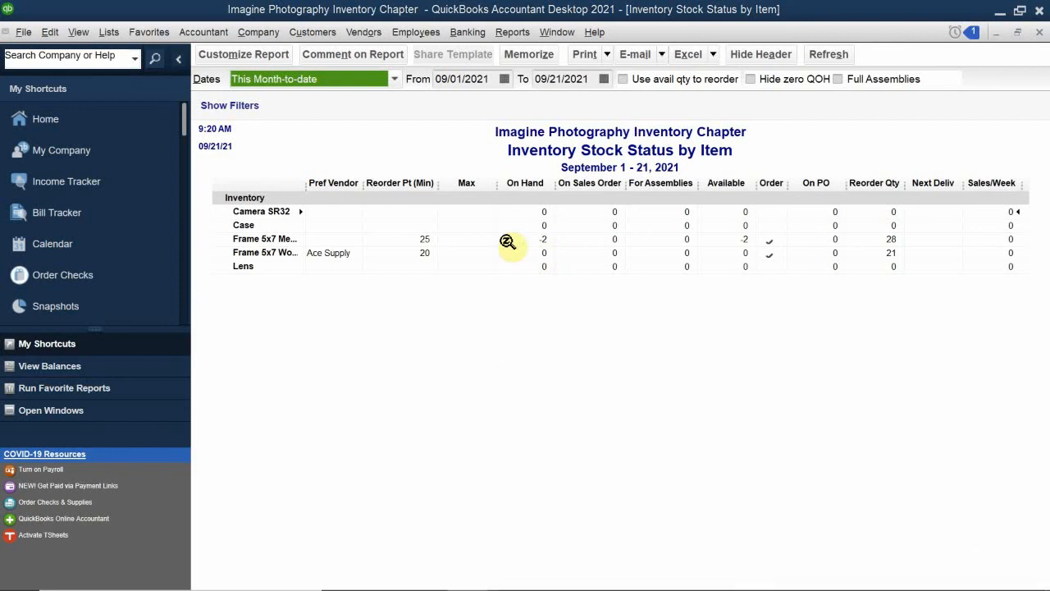
key("super+plus")
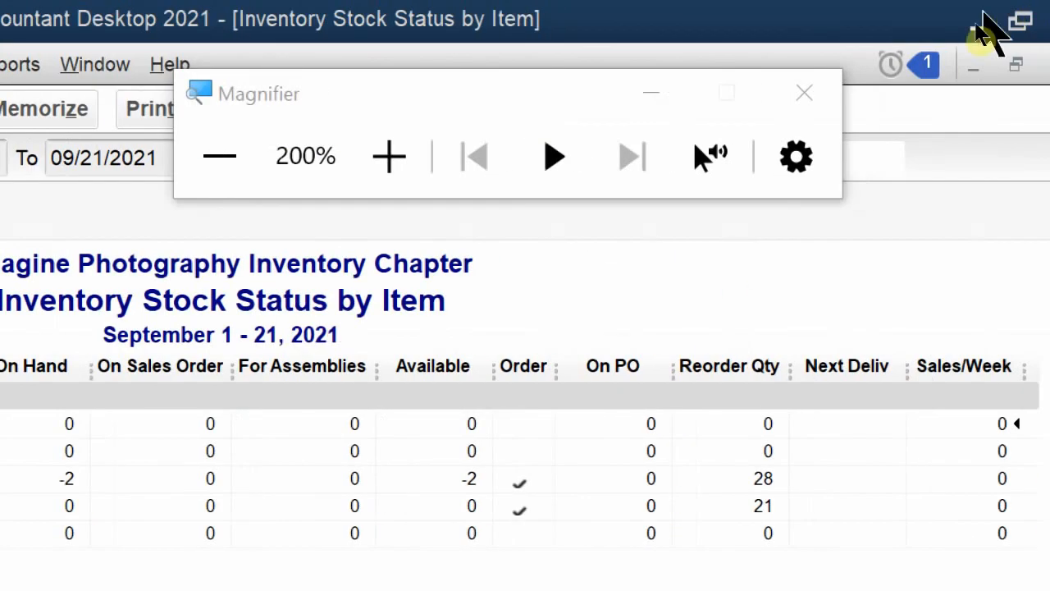
left_click(816, 92)
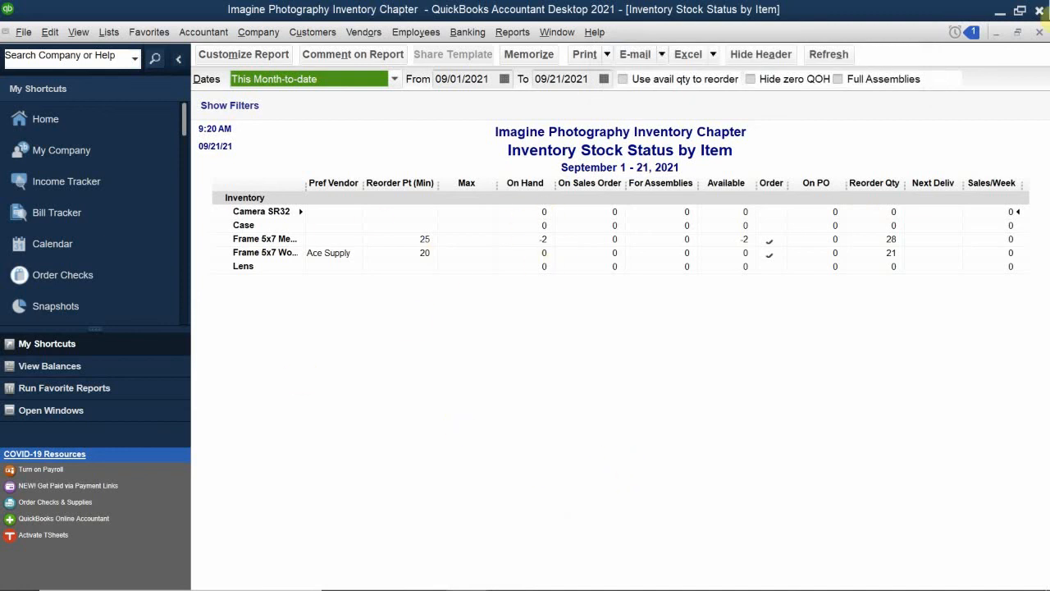
left_click(1039, 33)
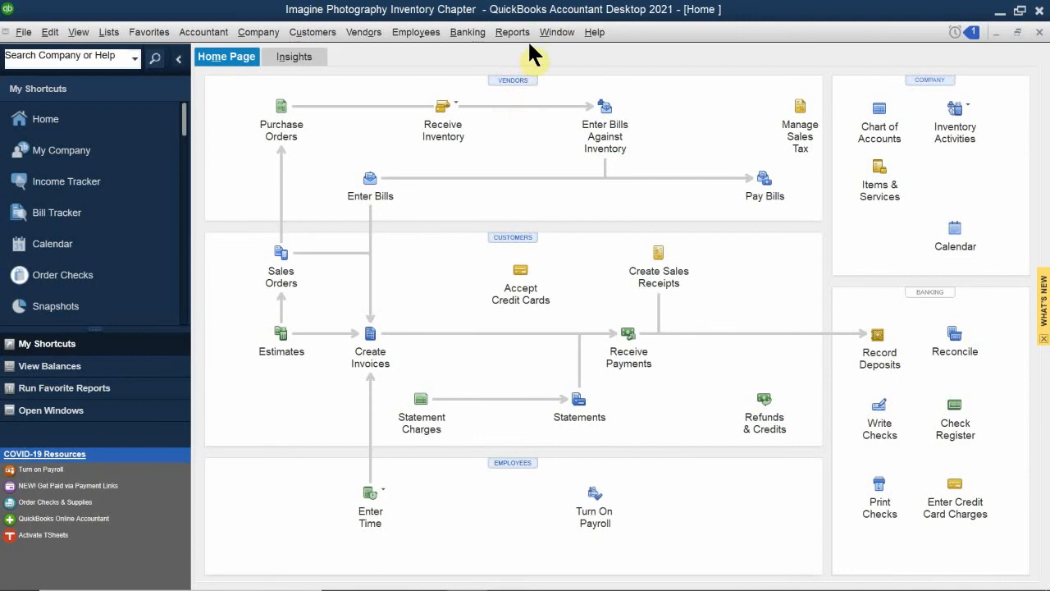
Open the Inventory Center from the vendor inventory activities
left_click(365, 34)
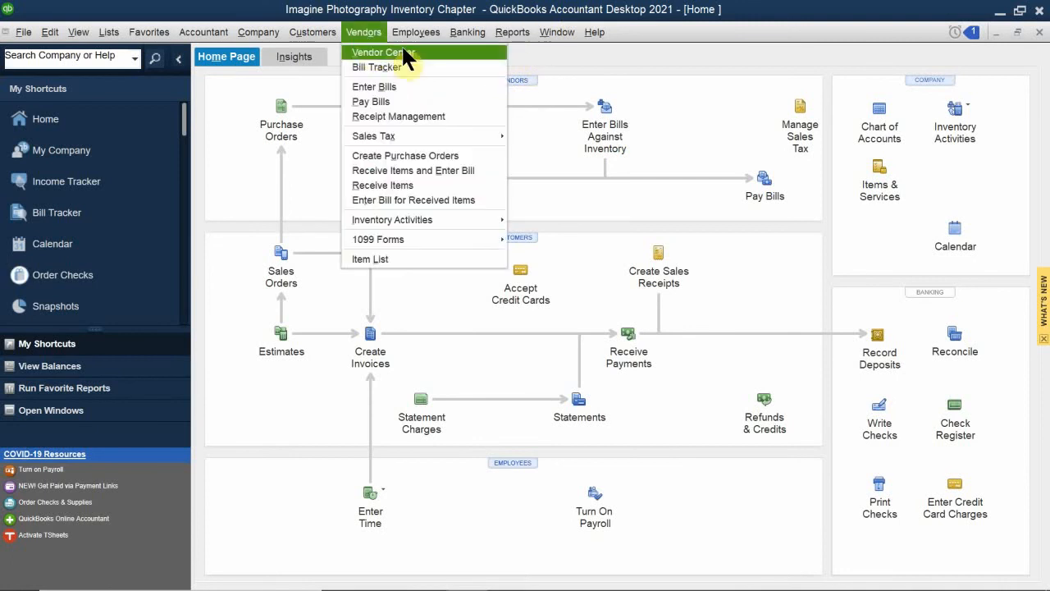
mouse_move(401, 34)
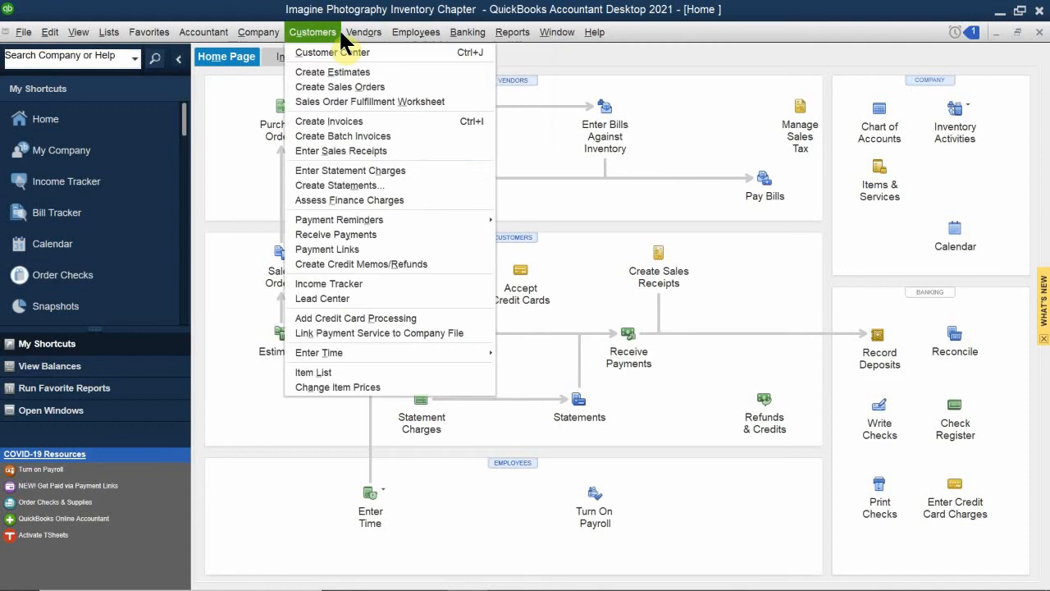
mouse_move(361, 41)
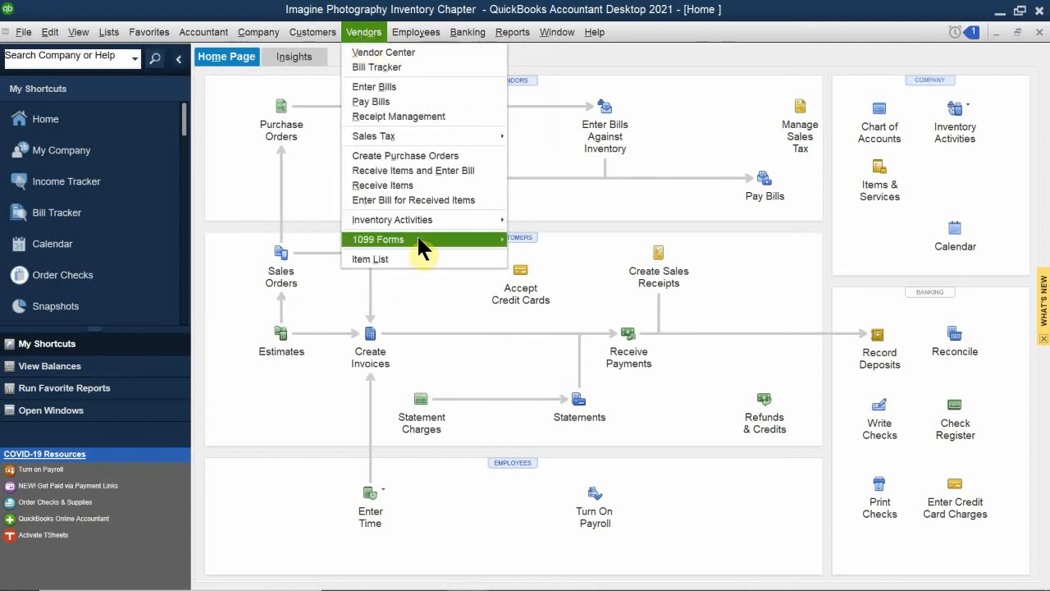
mouse_move(491, 223)
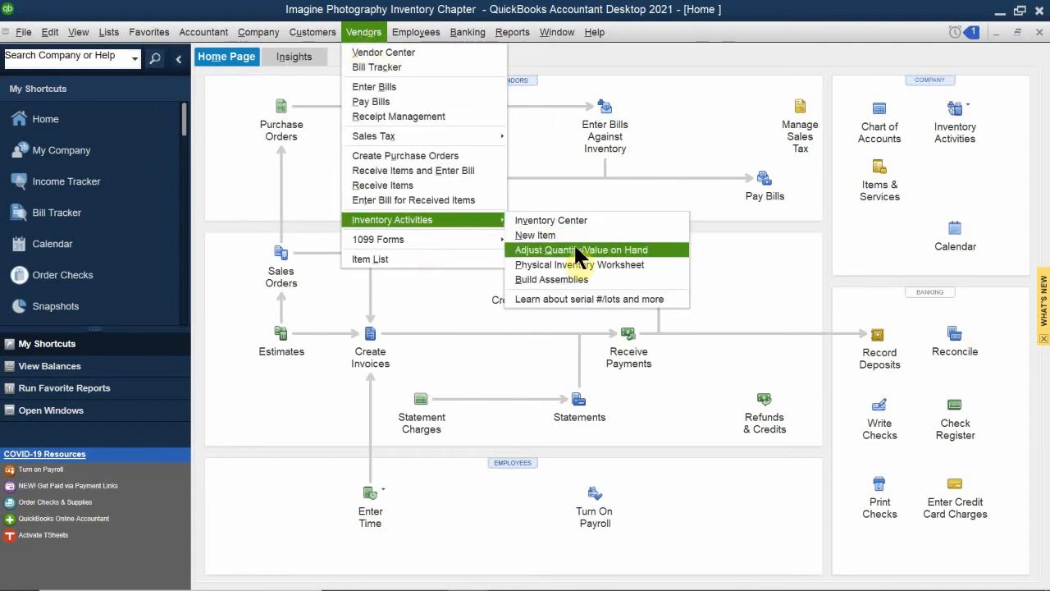
left_click(598, 235)
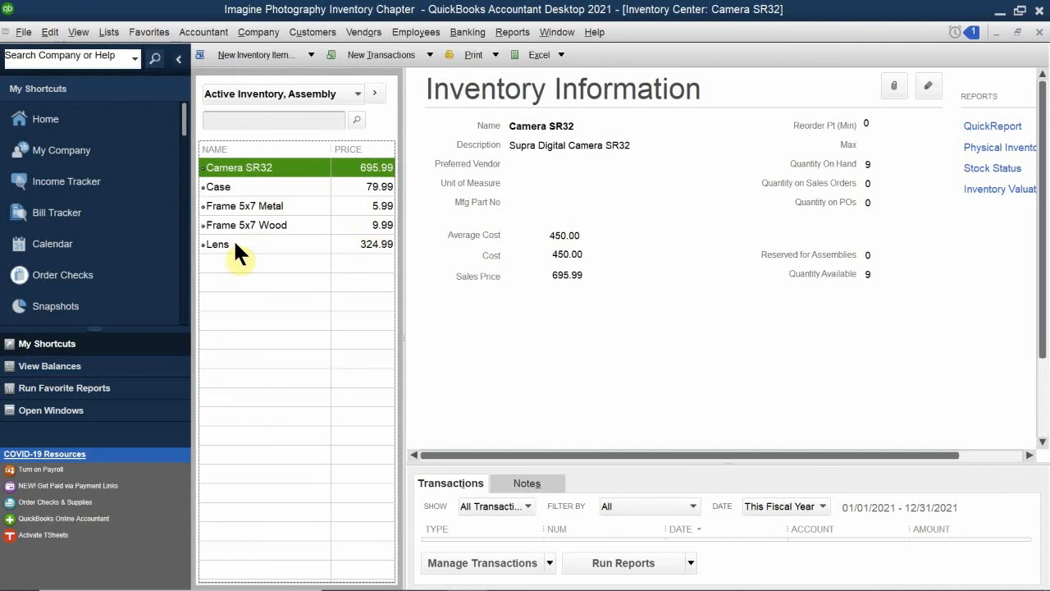
Review the Frame 5x7 Metal item's inventory information and full item record, and close the Inventory Center
left_click(259, 205)
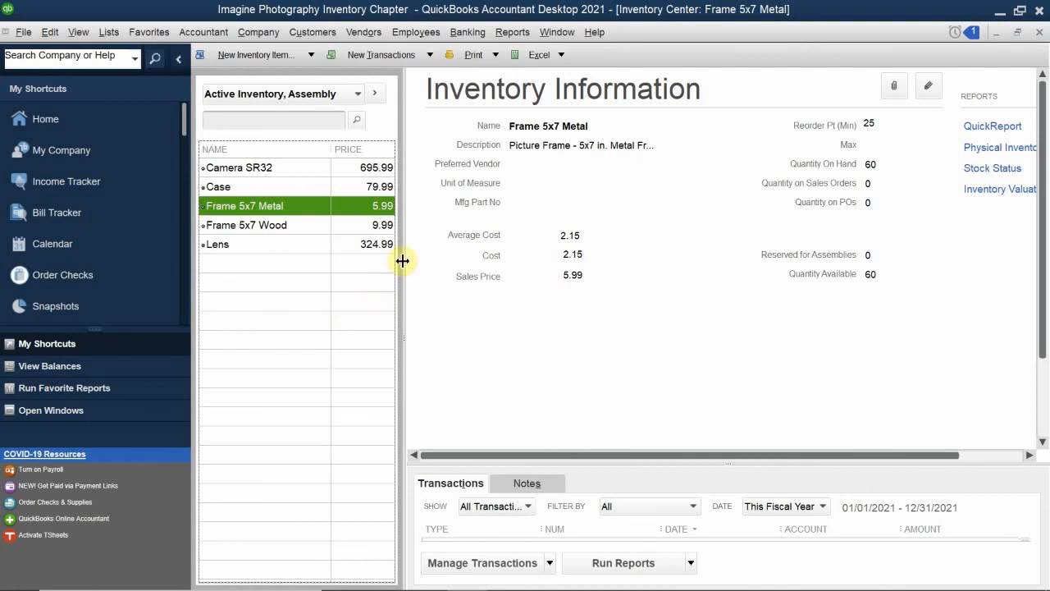
left_click_drag(402, 257, 455, 265)
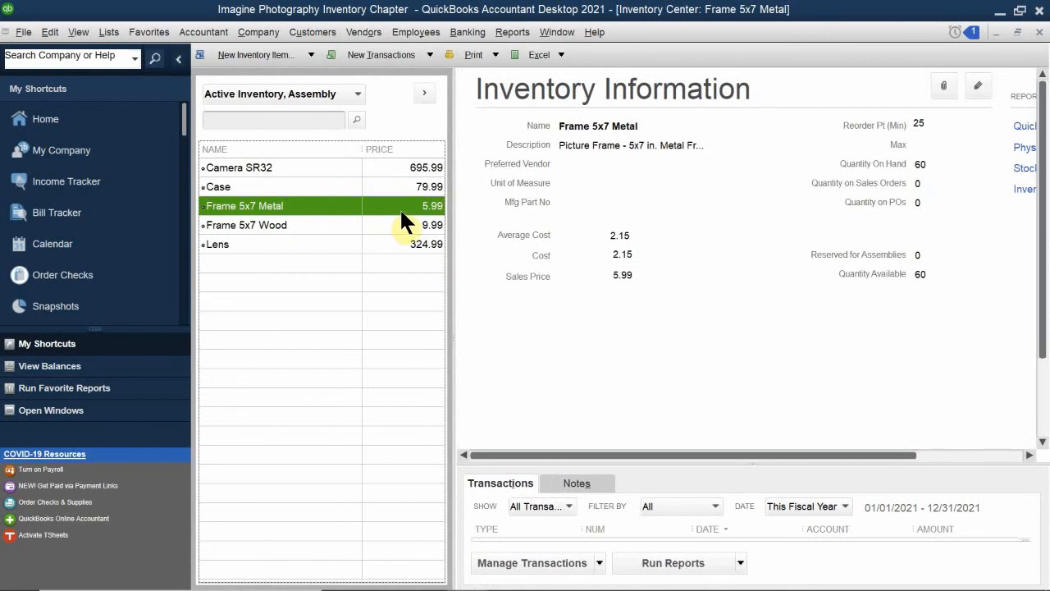
double_click(261, 205)
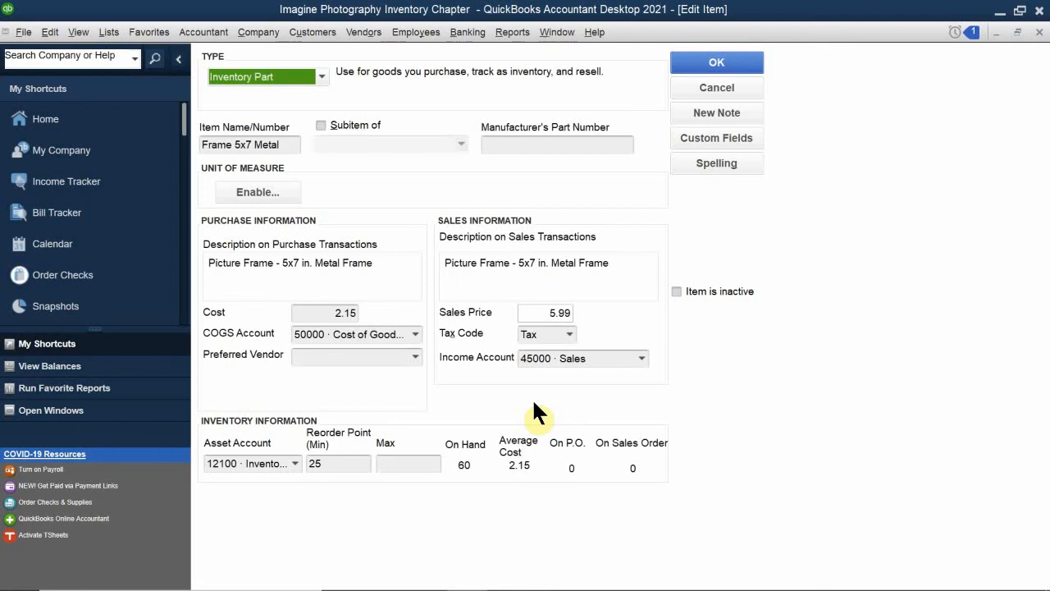
left_click(710, 61)
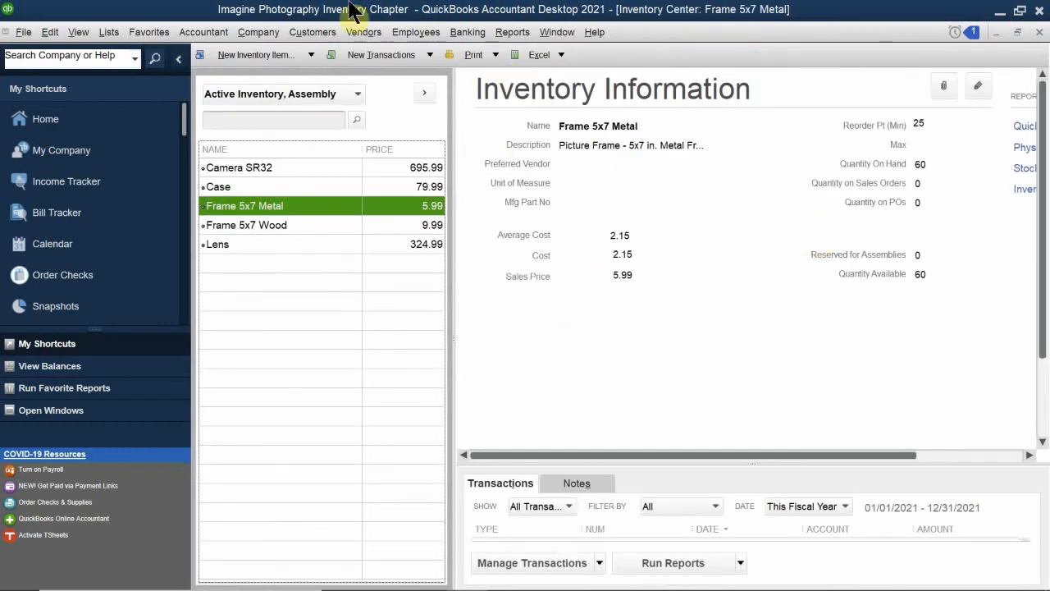
left_click(1038, 32)
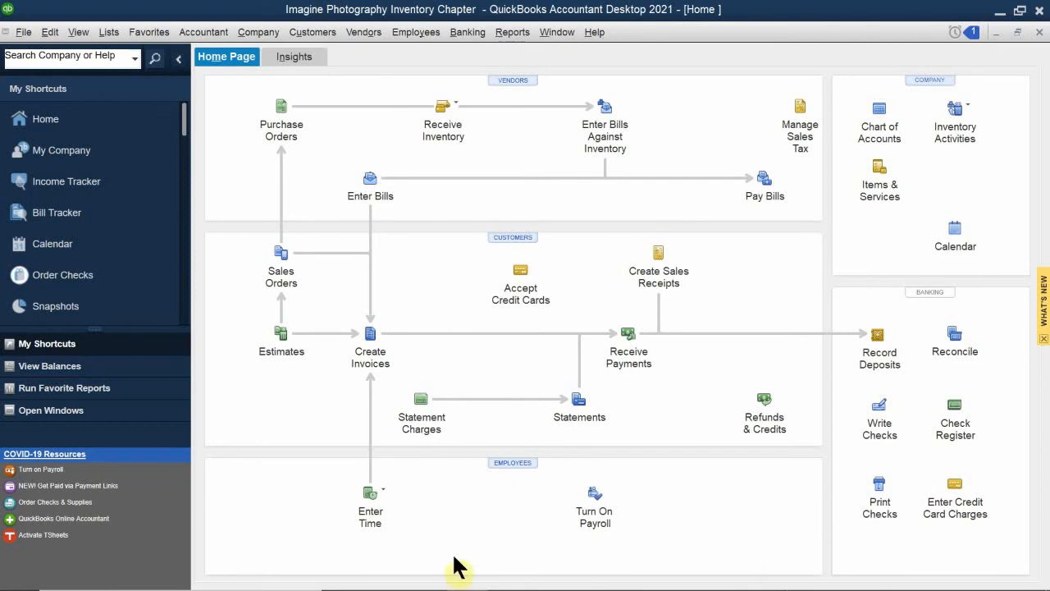
Switch to QB 2021 CH 8.pdf in Acrobat Reader and read the Reminders practice and the Purchasing Inventory section through Figure 8-19
left_click(508, 574)
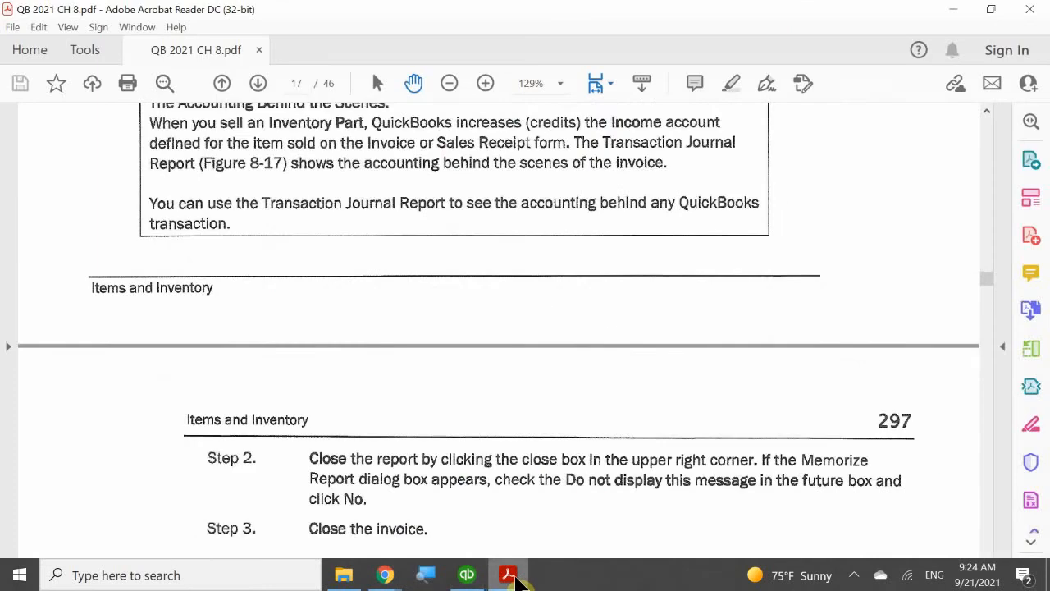
scroll(471, 390, "down", 7)
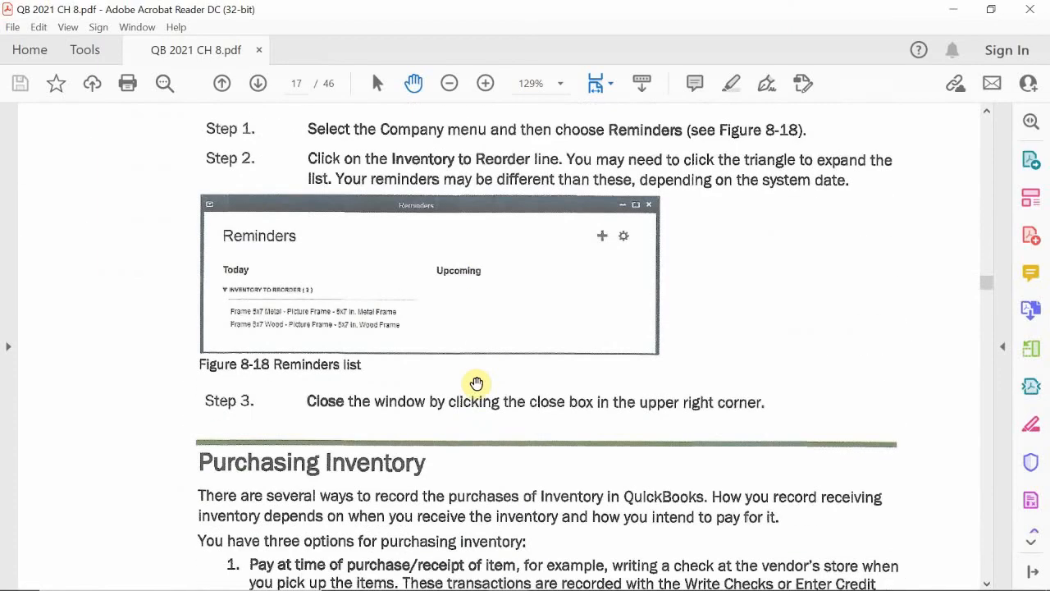
scroll(476, 383, "down", 1)
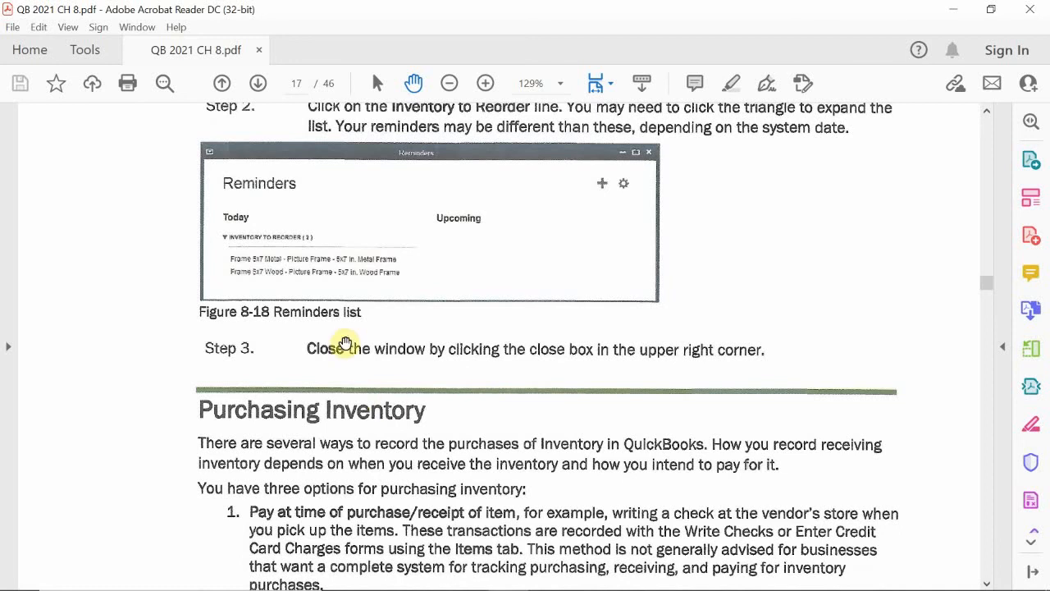
scroll(442, 374, "up", 3)
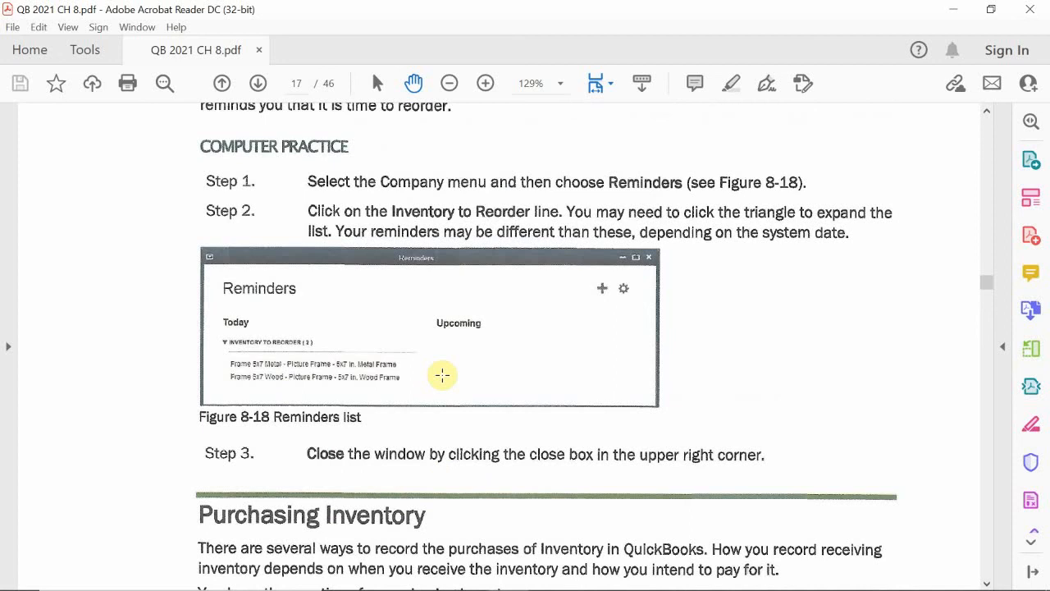
scroll(441, 375, "down", 5)
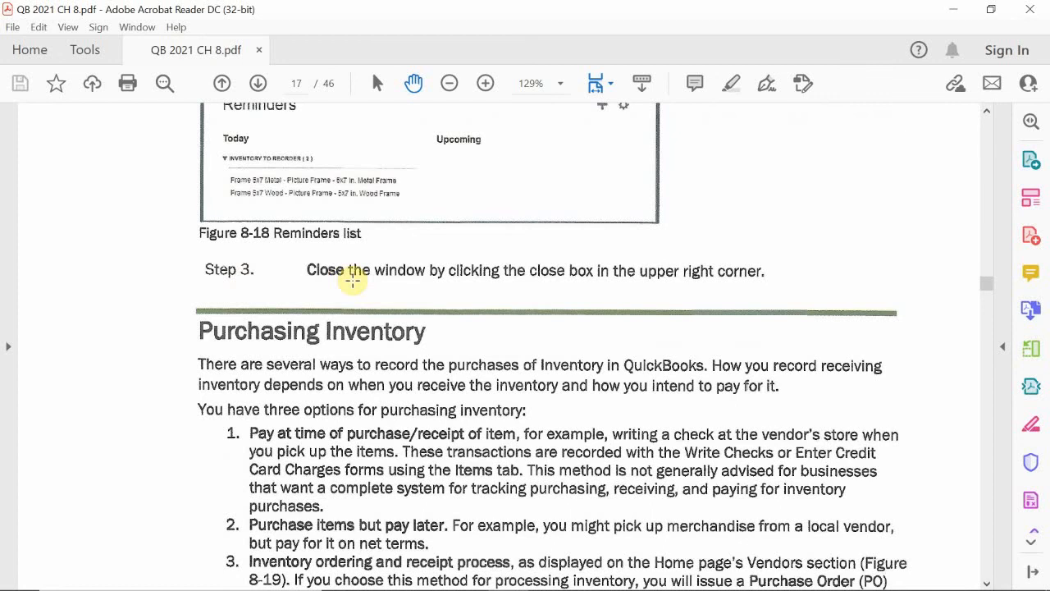
scroll(352, 281, "down", 4)
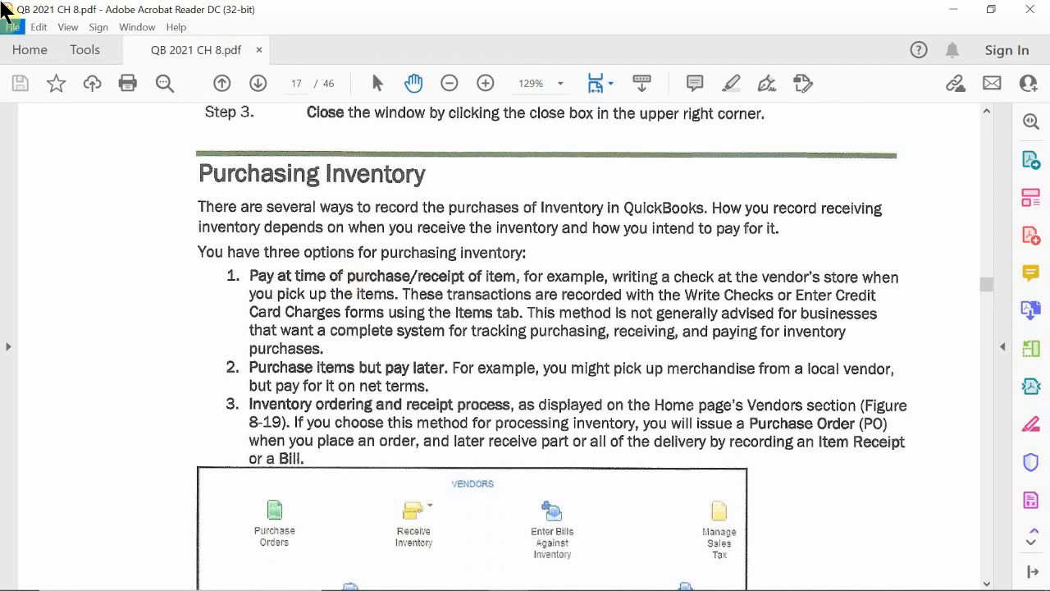
scroll(418, 257, "down", 1)
scroll(420, 257, "down", 15)
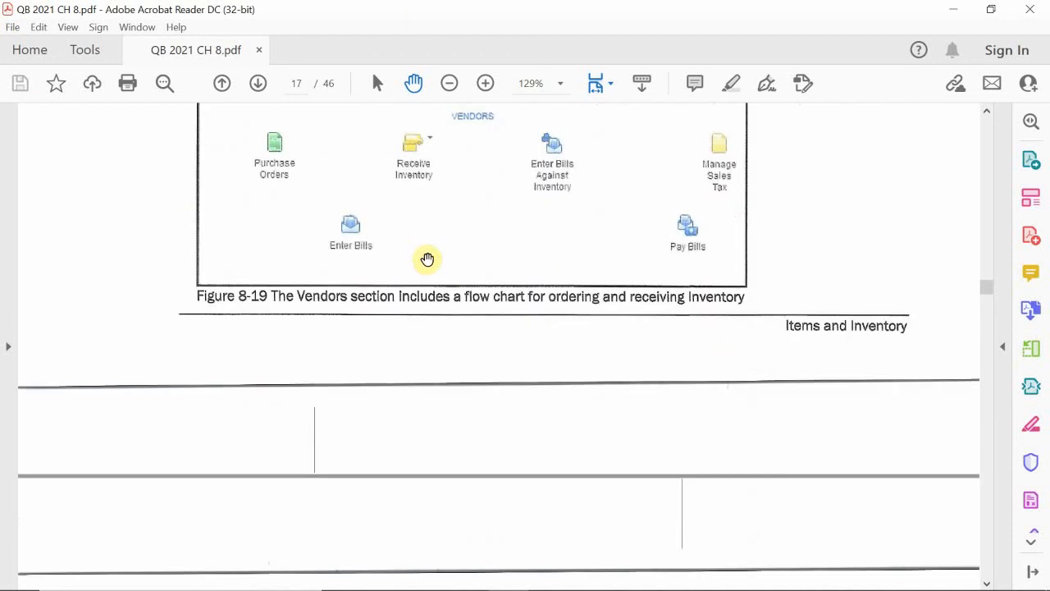
Read the practice on purchasing inventory at a retail store by credit card, including the charge in Figure 8-21
scroll(427, 259, "down", 6)
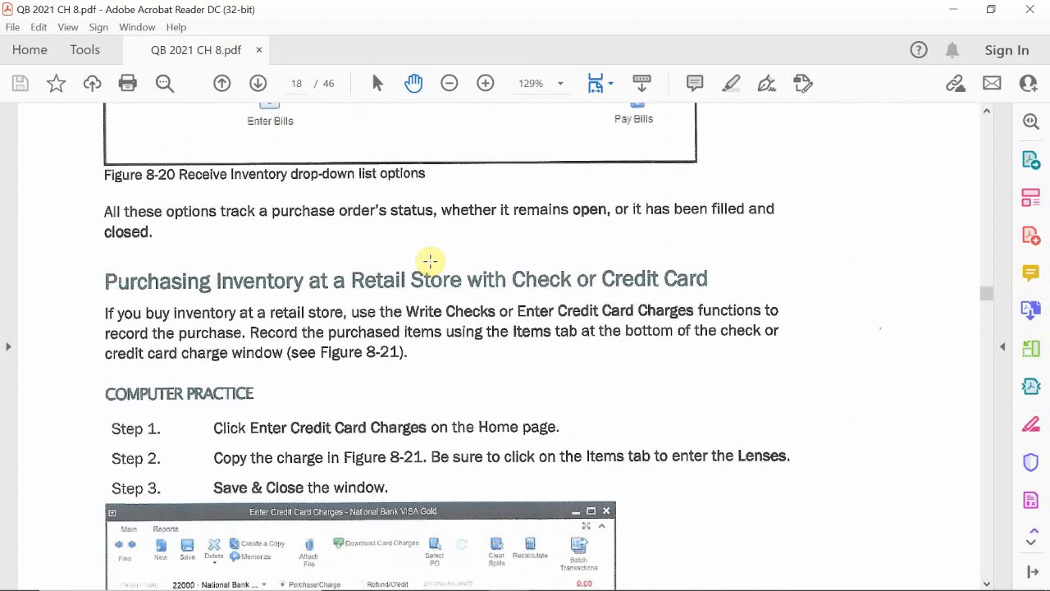
scroll(430, 261, "down", 1)
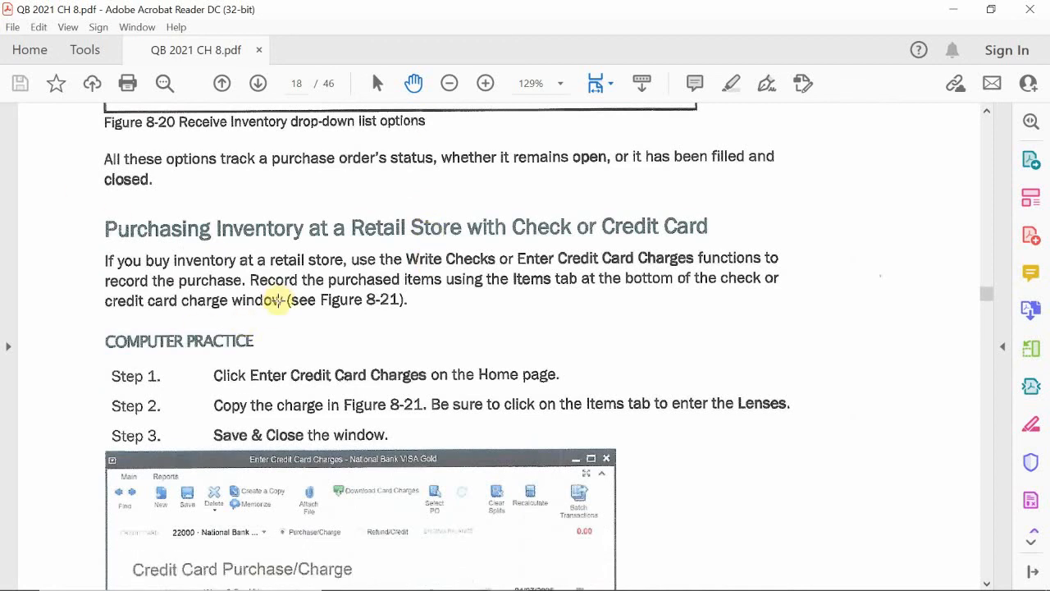
scroll(272, 313, "down", 5)
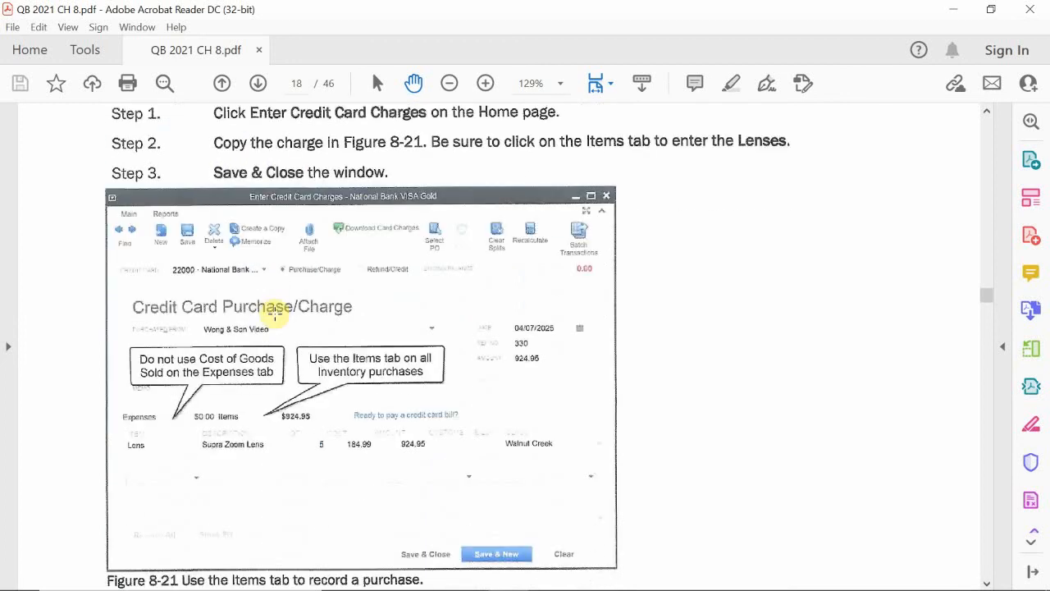
scroll(274, 311, "up", 1)
scroll(273, 316, "down", 2)
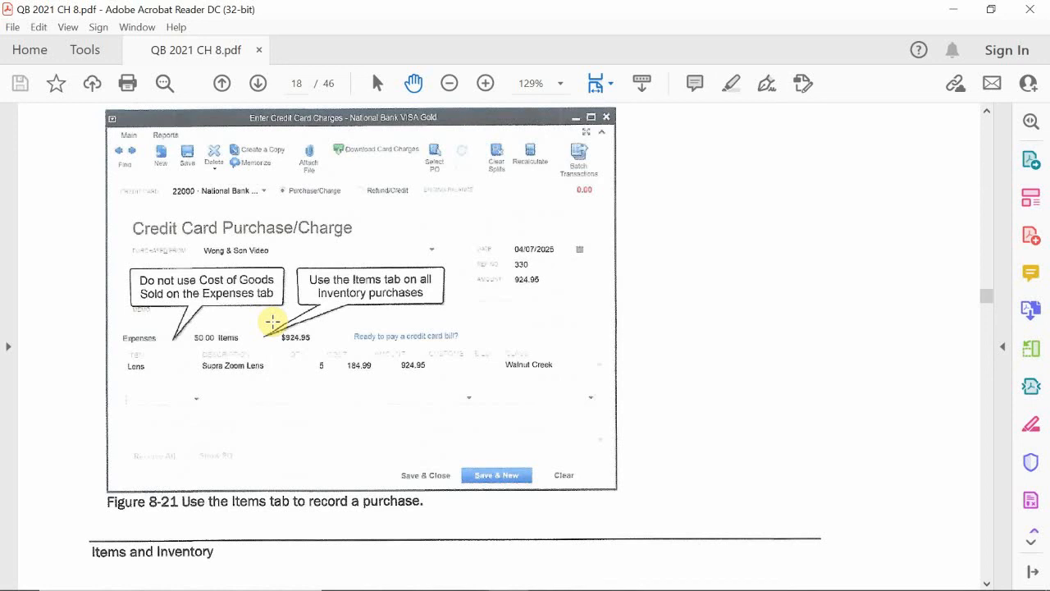
Switch back to QuickBooks and start a new National Bank VISA Gold credit card charge dated 04/07/2021
mouse_move(238, 589)
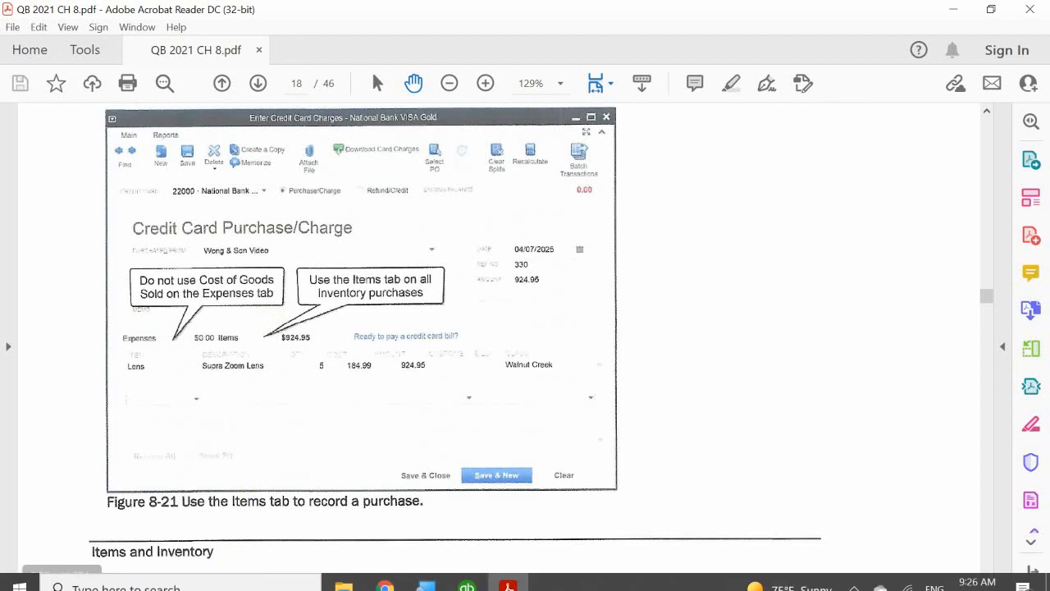
mouse_move(505, 577)
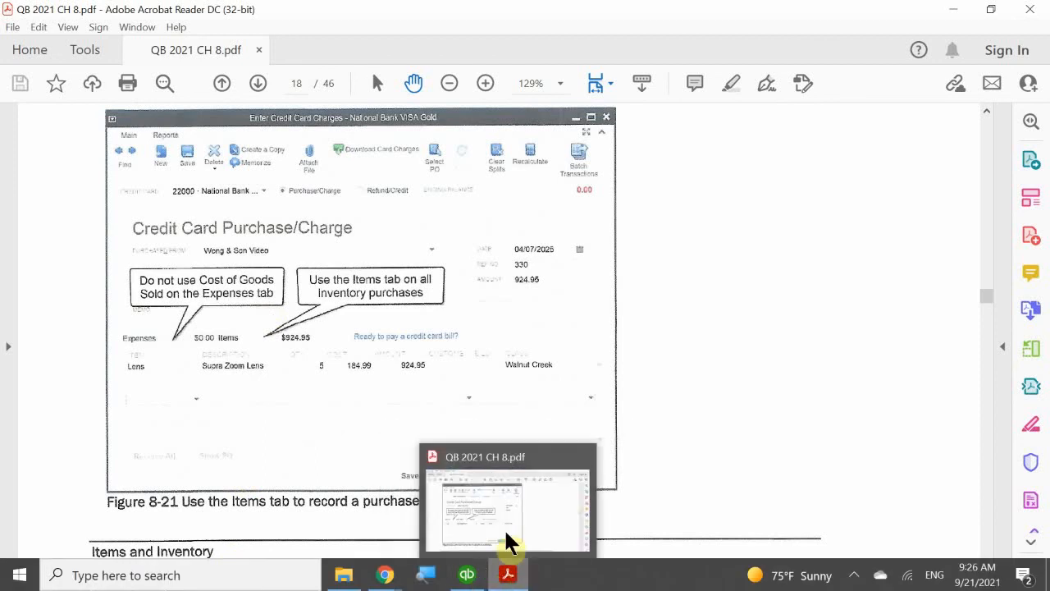
mouse_move(473, 572)
left_click(468, 543)
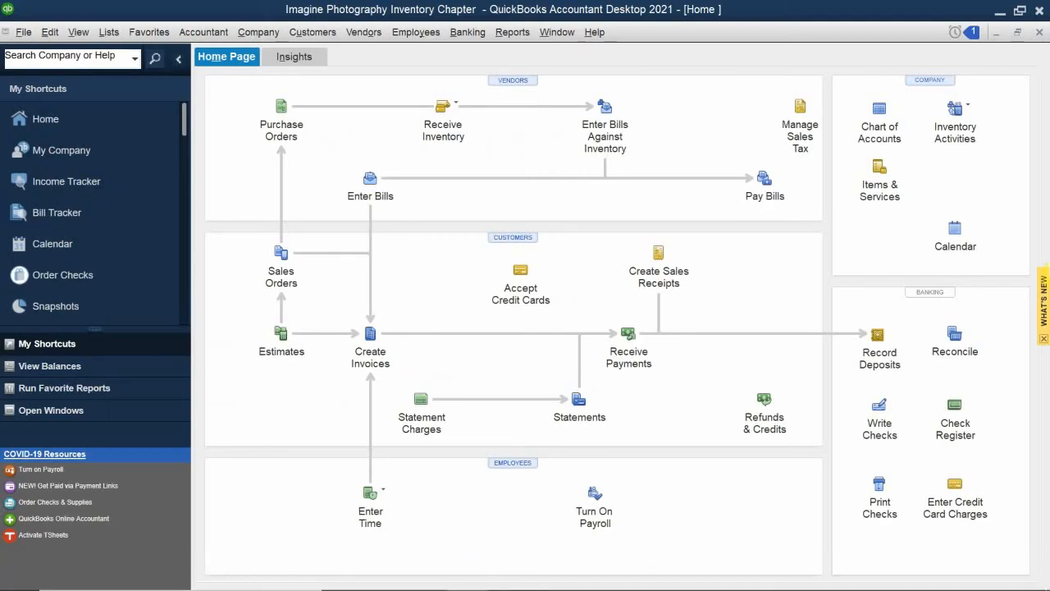
left_click(957, 492)
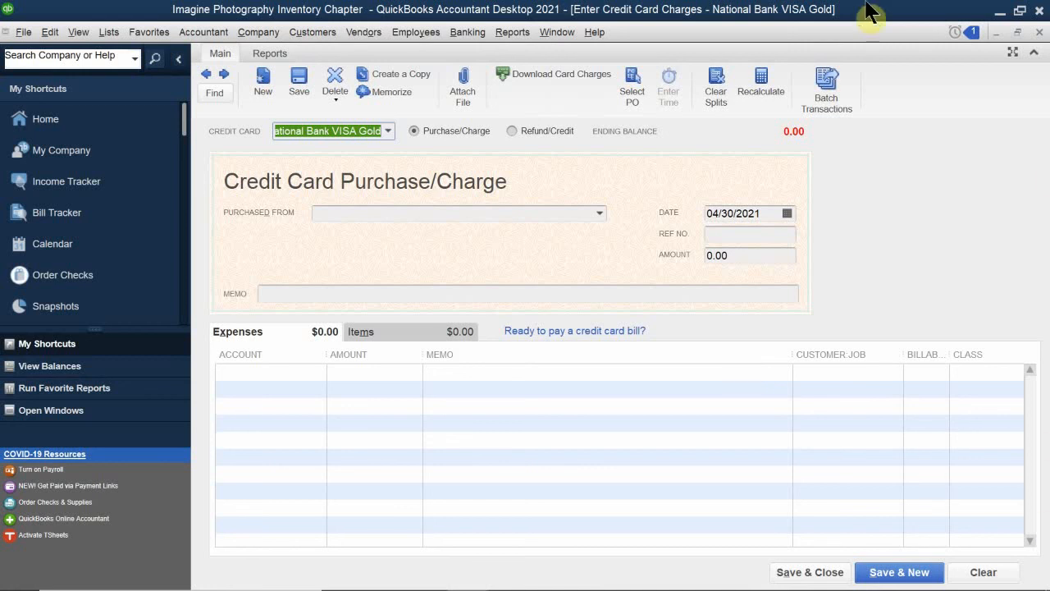
left_click(785, 208)
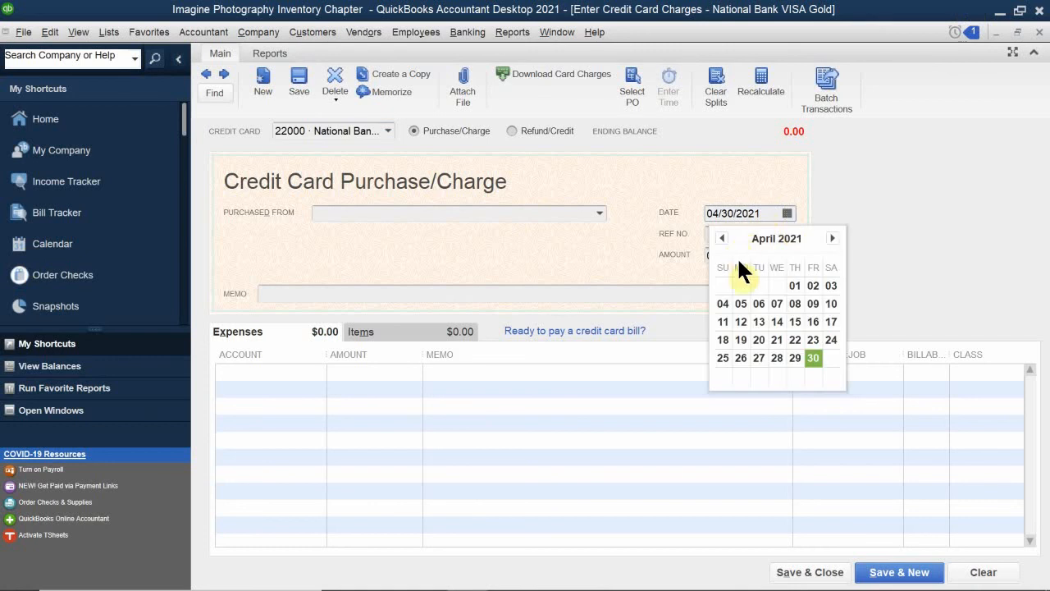
left_click(776, 304)
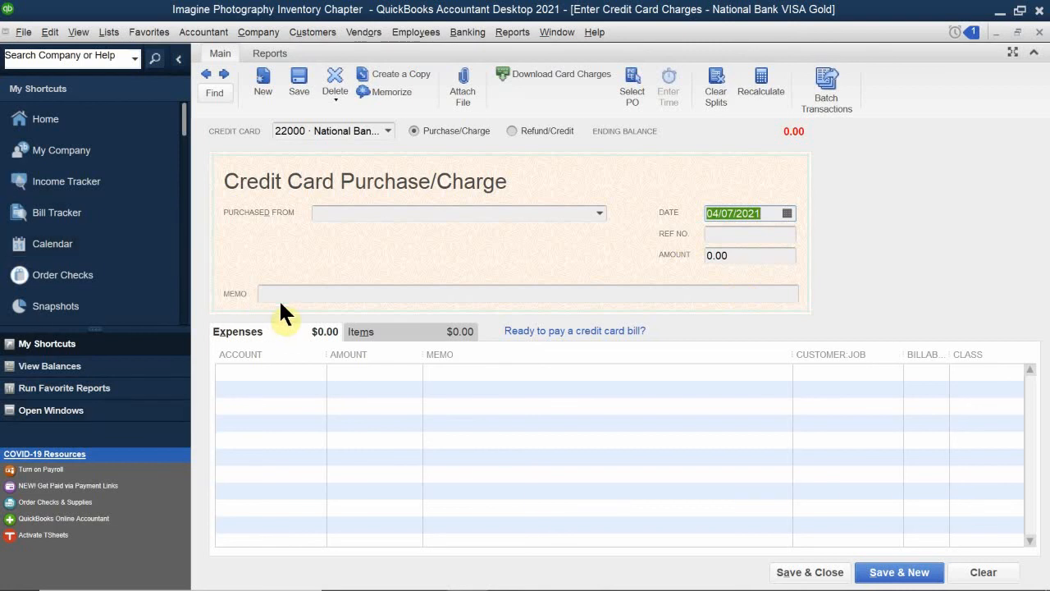
left_click(237, 375)
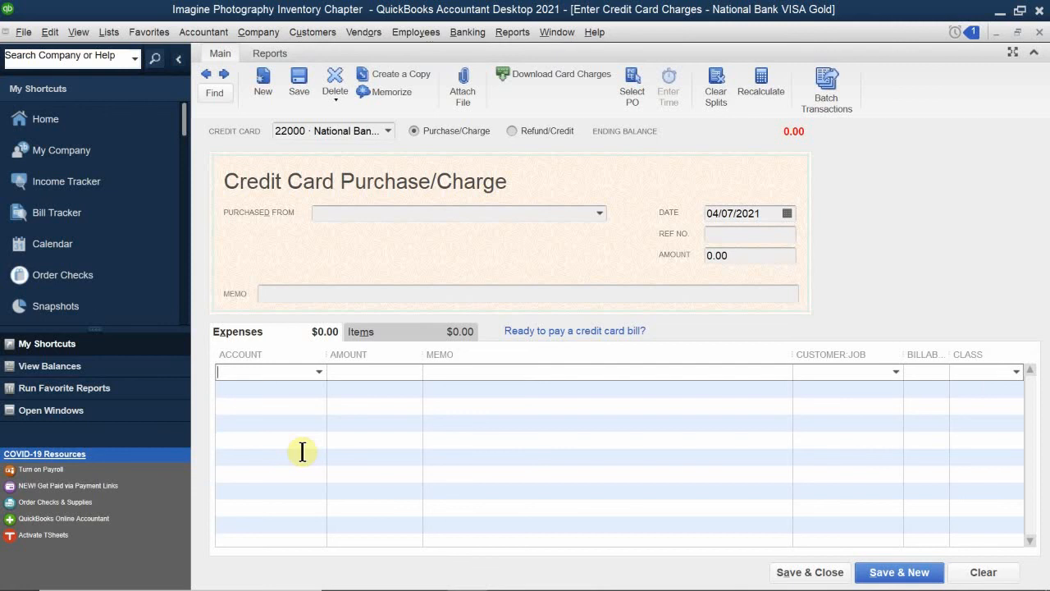
type("on")
key("BackSpace")
key("BackSpace")
type("inve")
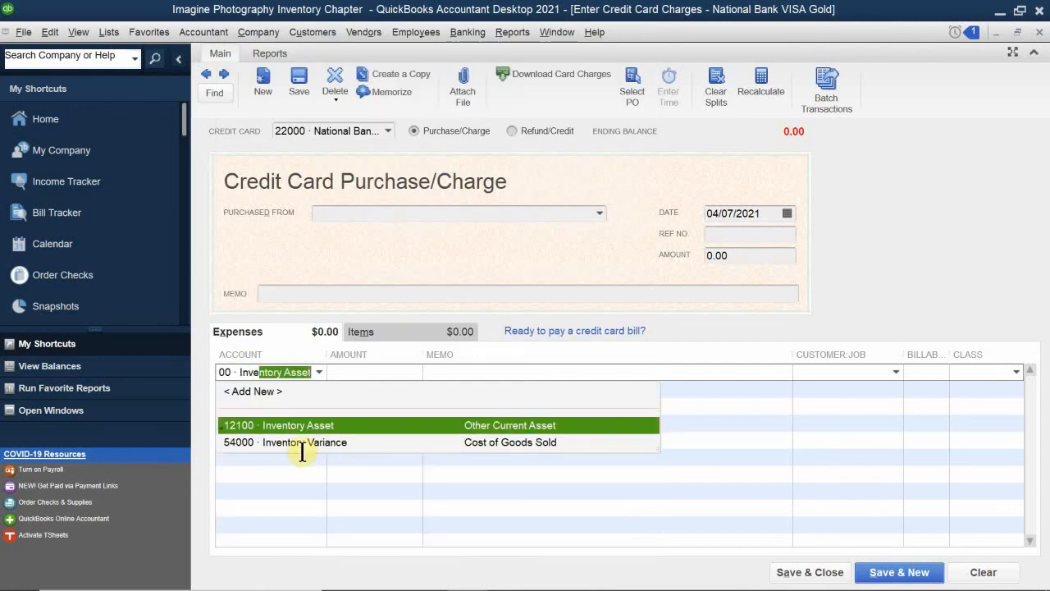
left_click(298, 496)
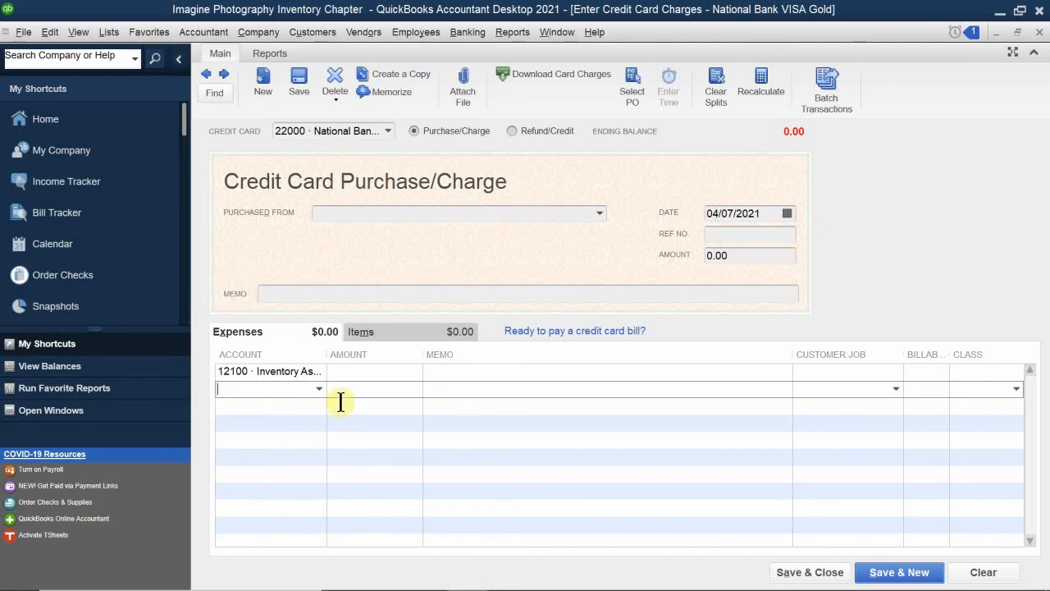
left_click(365, 332)
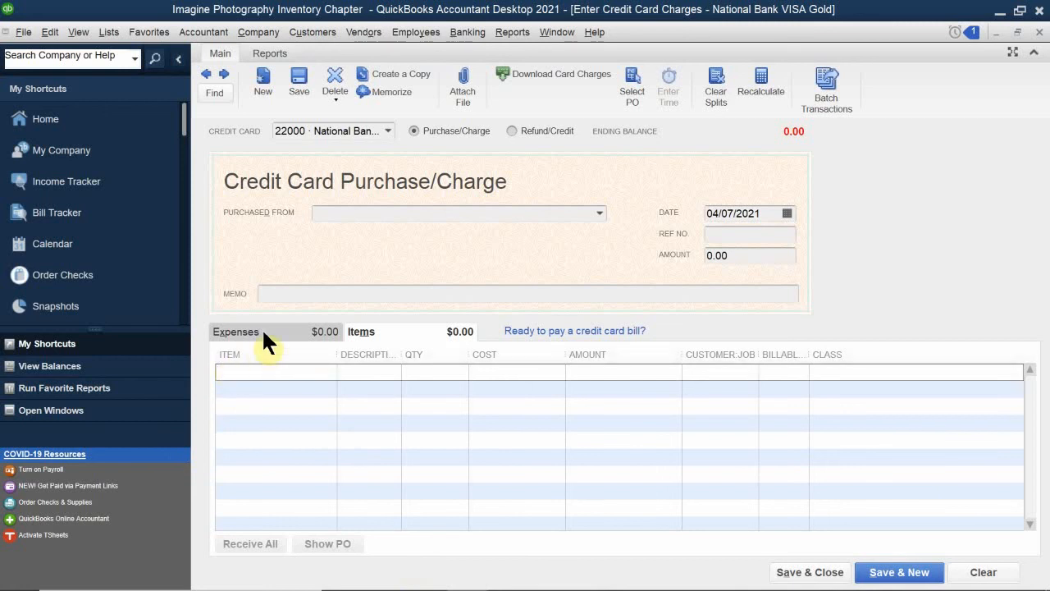
left_click(236, 331)
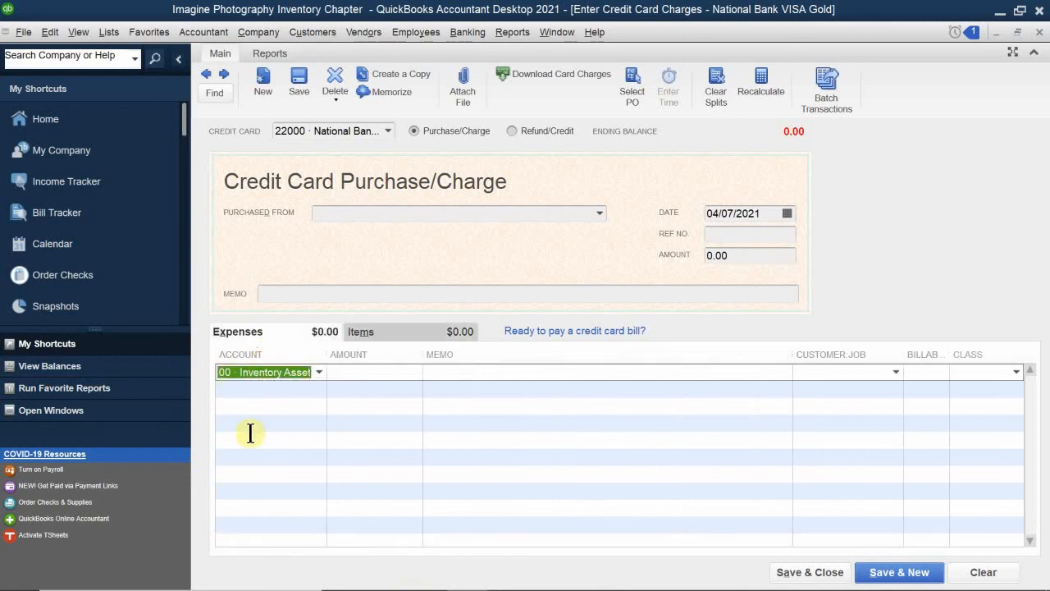
key("BackSpace")
type("Lense")
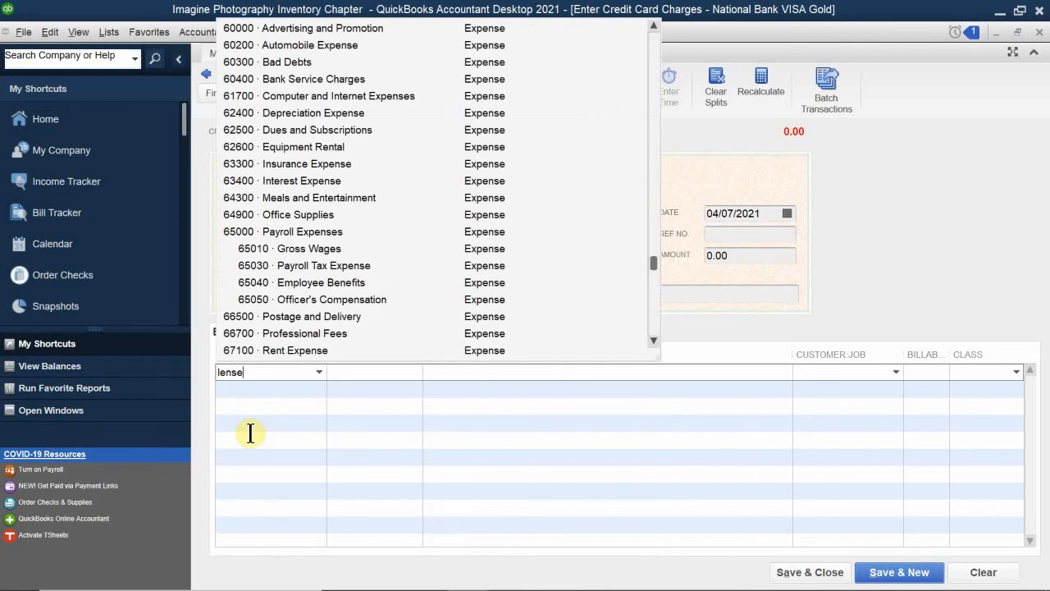
key("BackSpace")
key("BackSpace")
type("se")
key("BackSpace")
key("BackSpace")
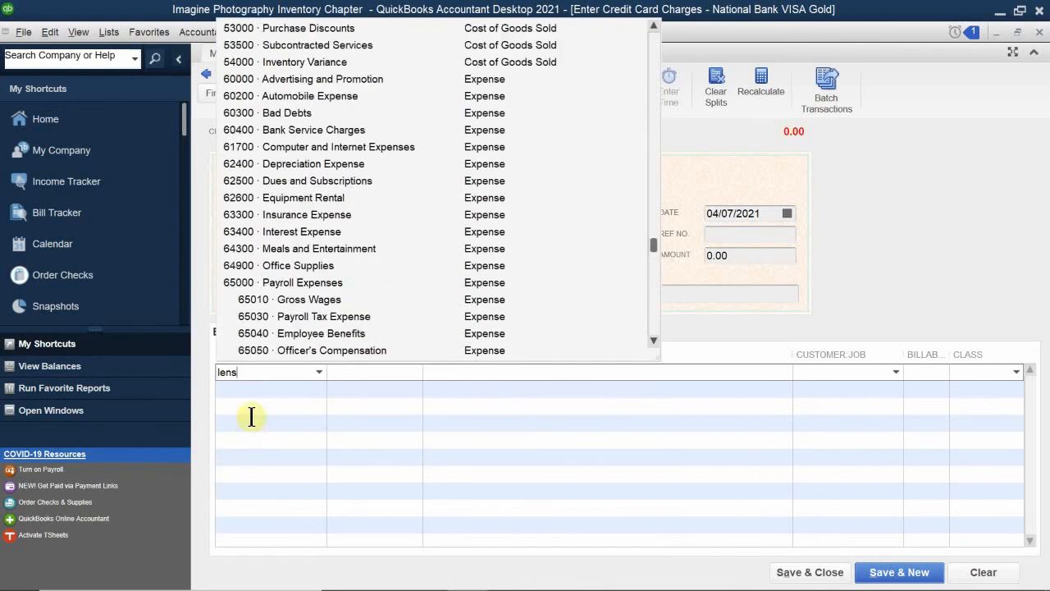
key("BackSpace")
key("BackSpace")
key("BackSpace")
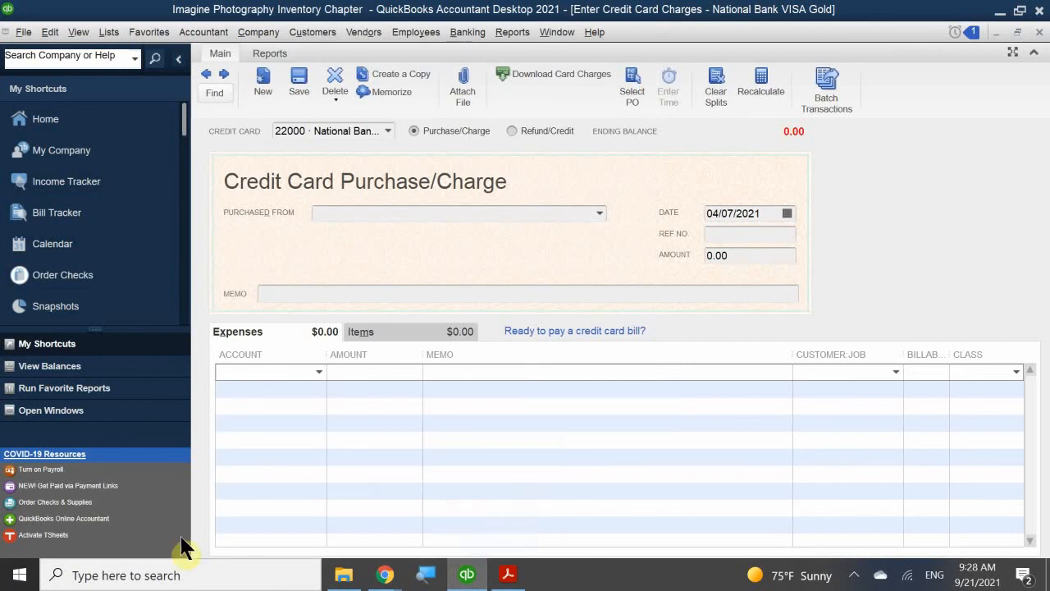
Add an item line to the credit card charge for 5 of the Lens inventory part, with class Walnut Creek
left_click(364, 330)
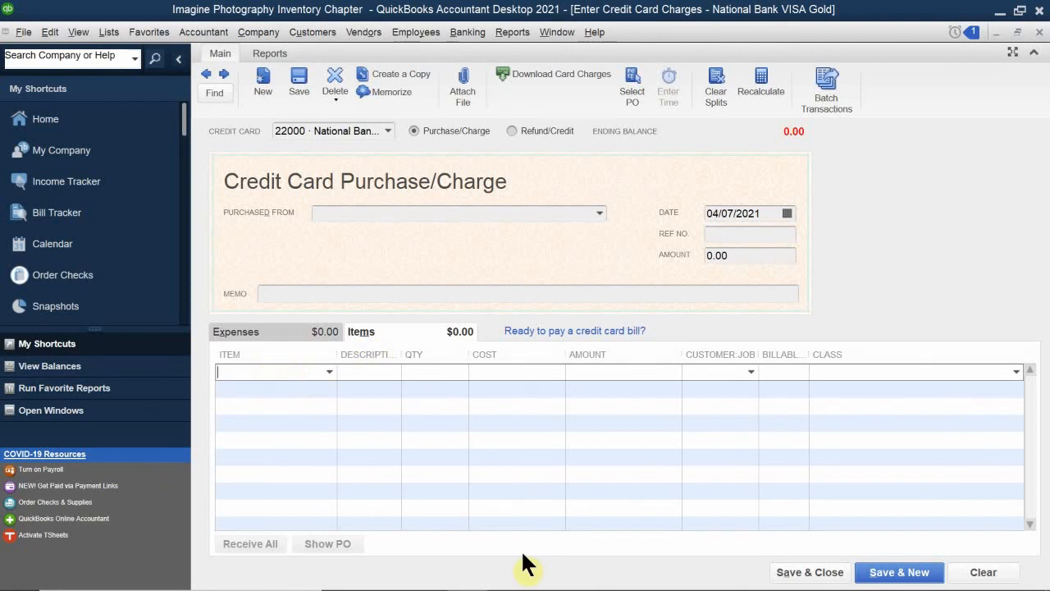
type("Lens")
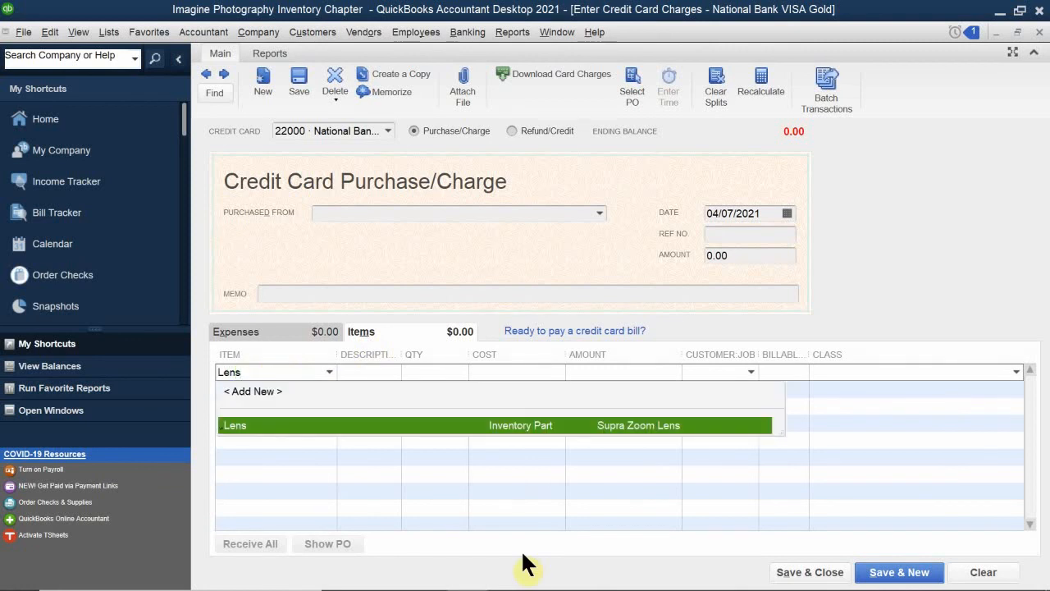
left_click(263, 425)
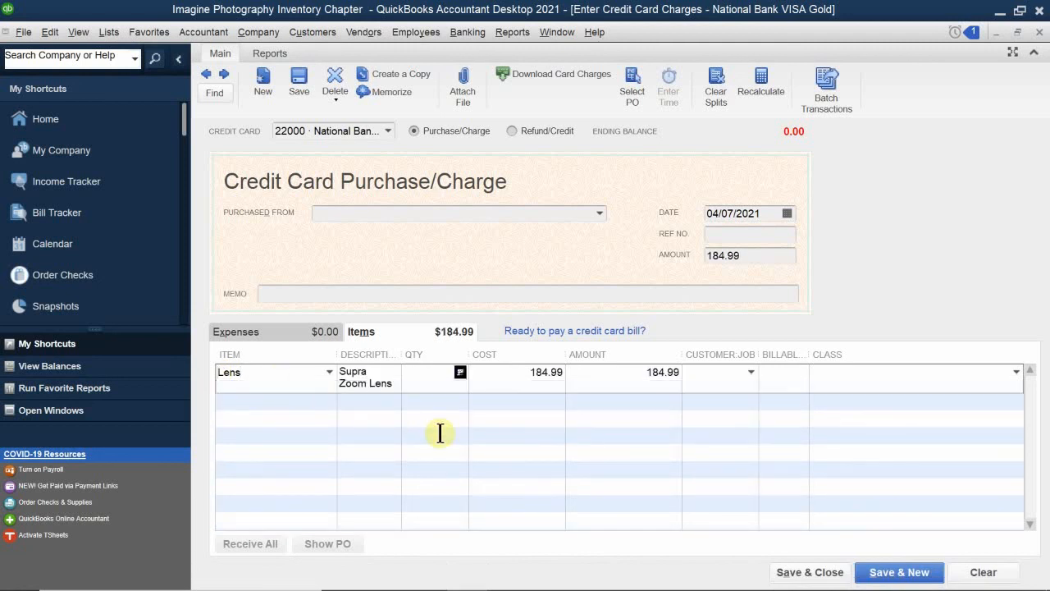
left_click(438, 375)
type("5")
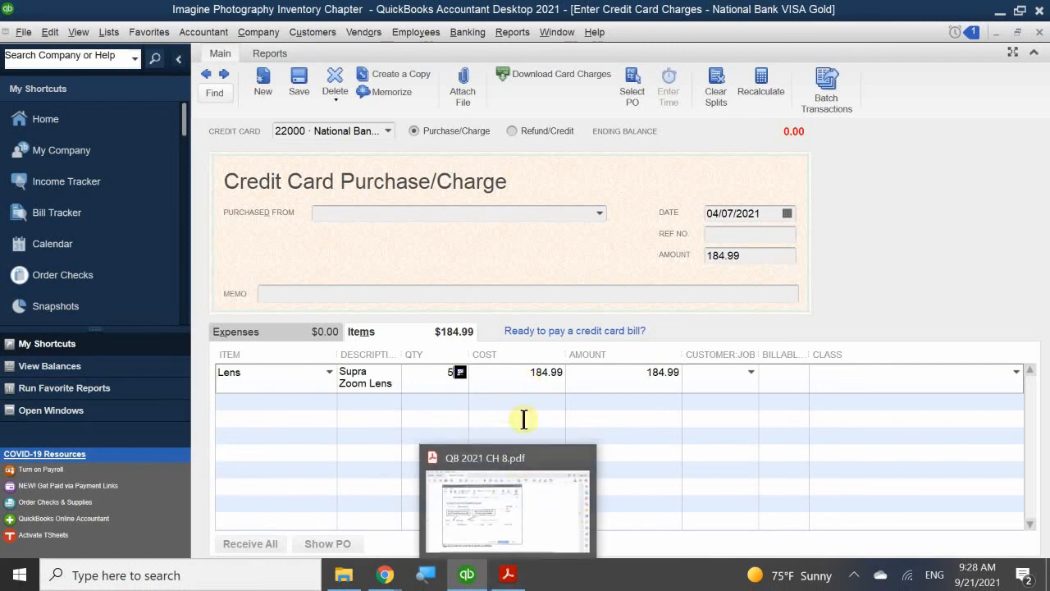
left_click(649, 402)
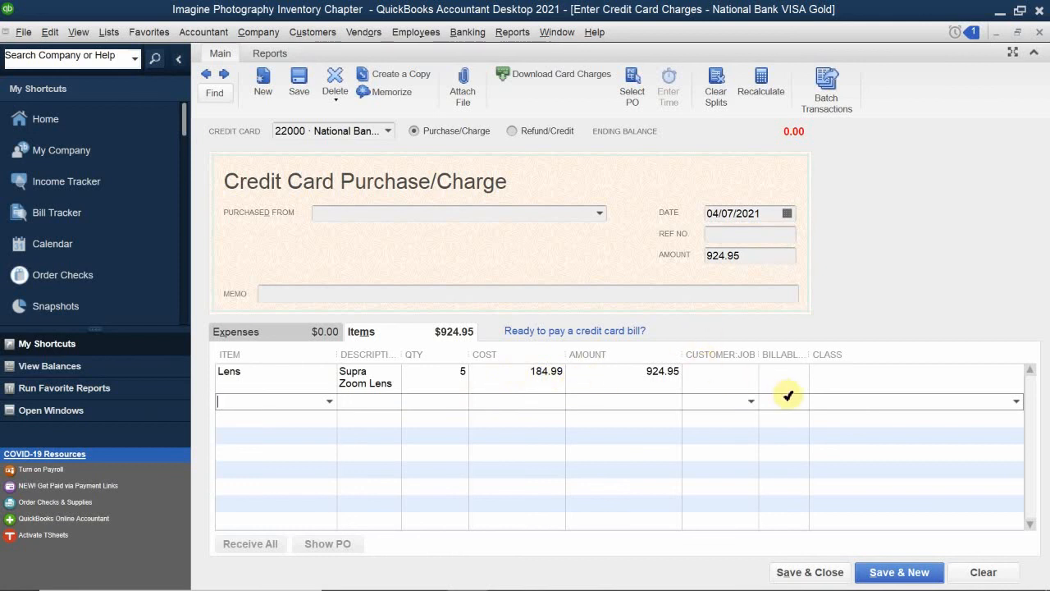
left_click(834, 378)
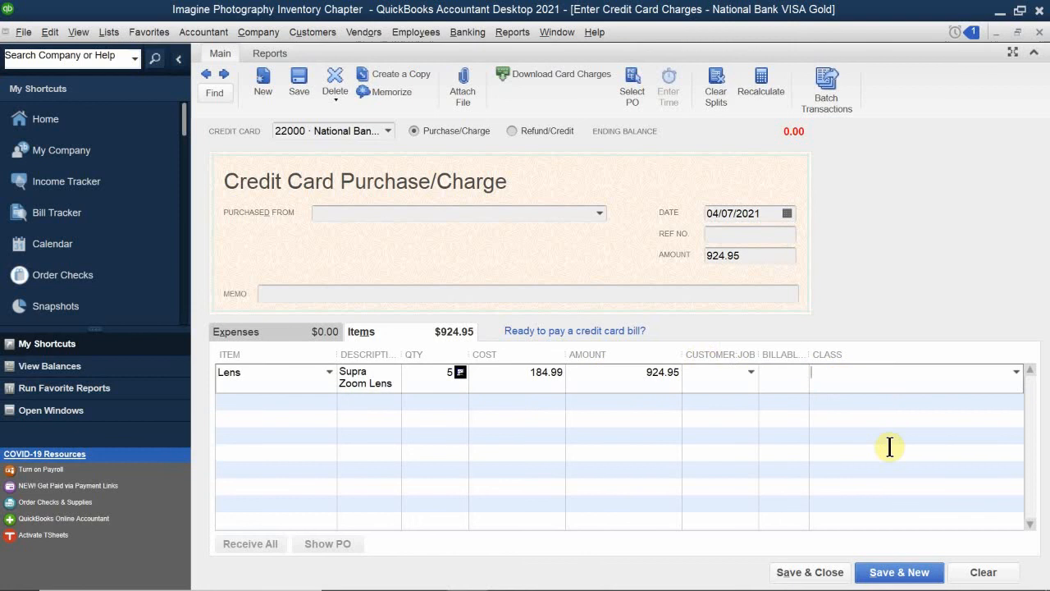
type("Walnut Creek")
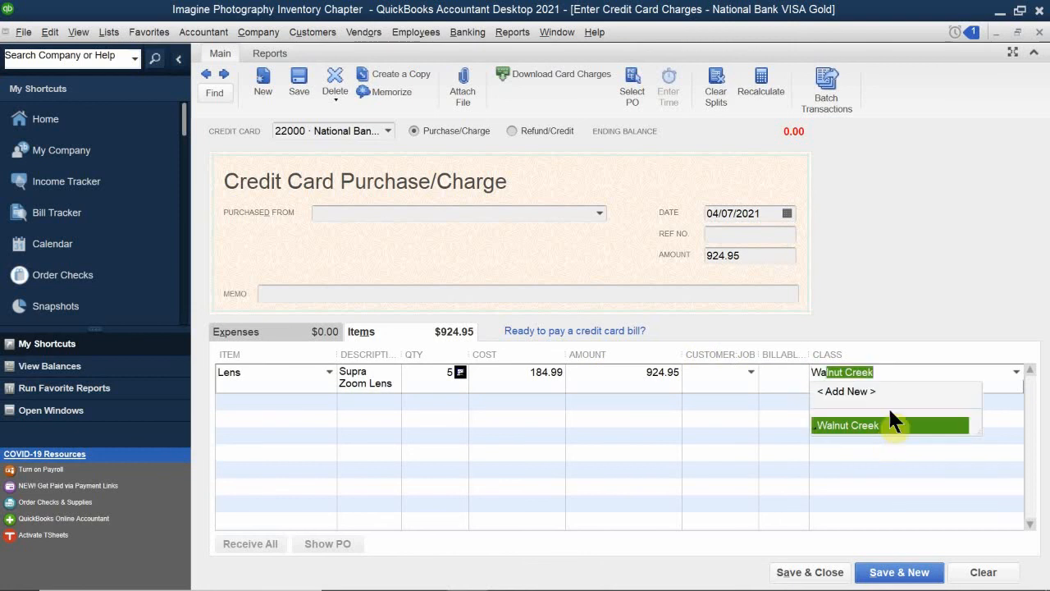
left_click(855, 424)
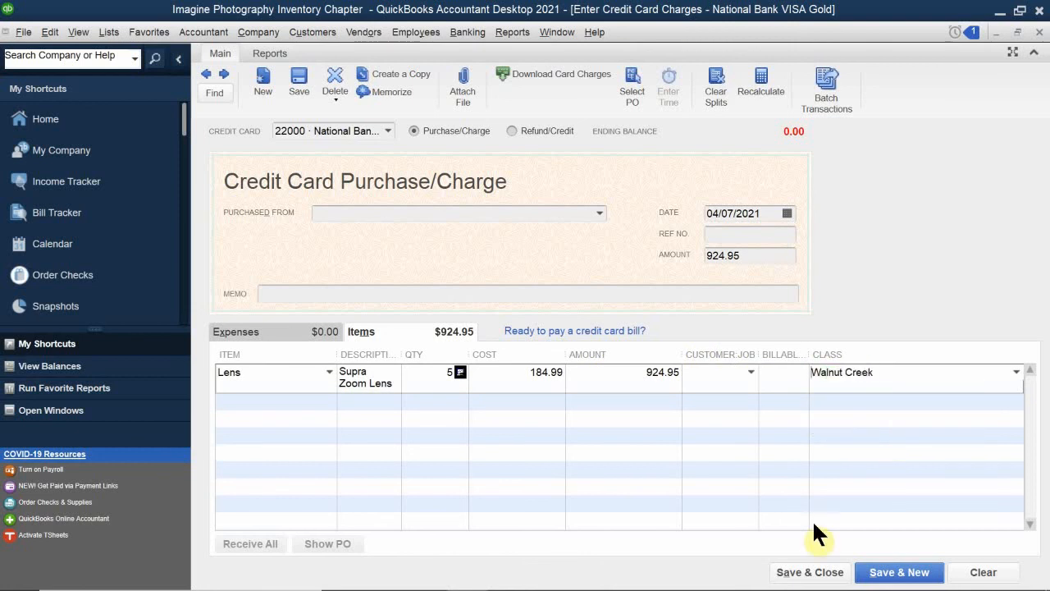
Enter the memo "Purchased 5 Camera Lens" on the credit card charge, and save and close it
left_click(286, 293)
type("P")
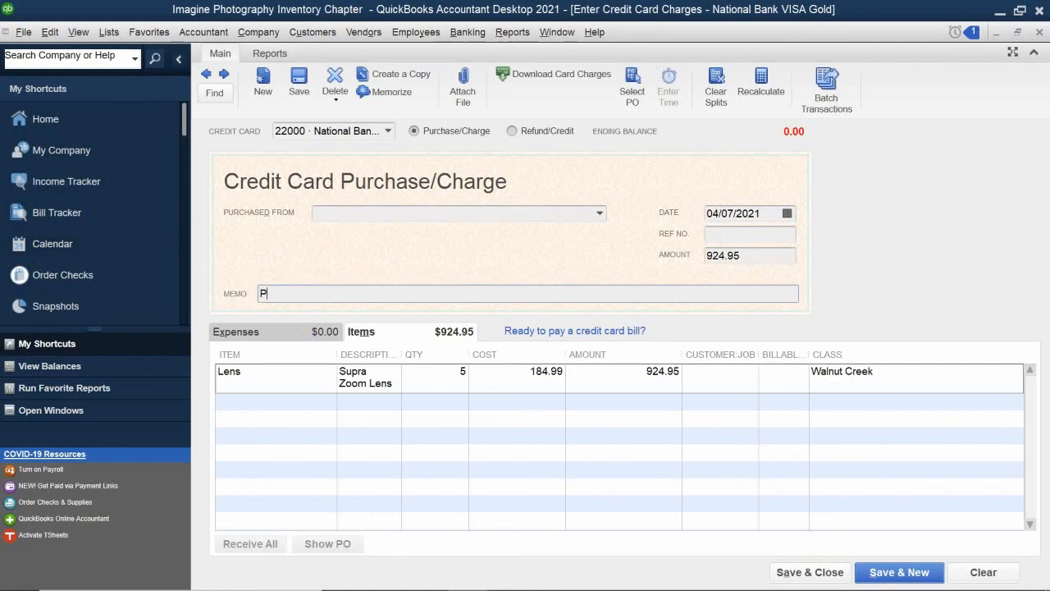
type("urchased 5 Camera Len")
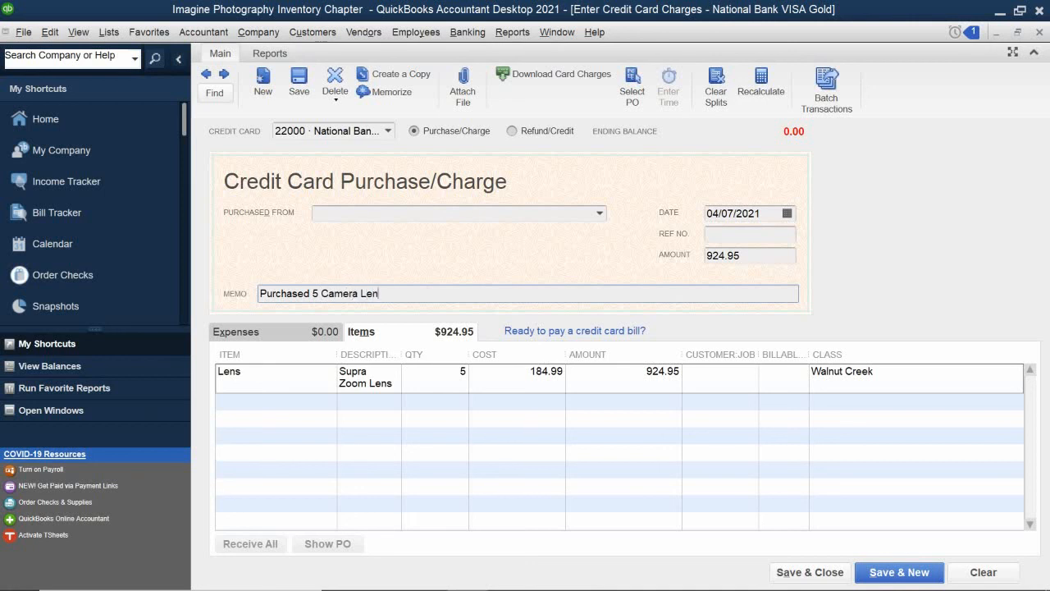
type("s")
left_click(786, 570)
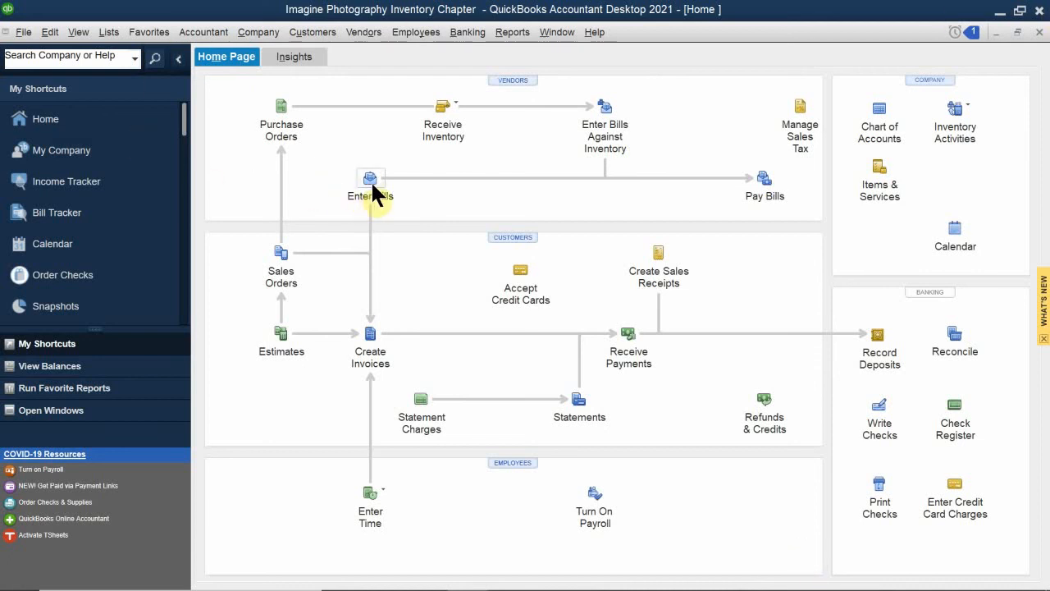
Start a new vendor bill for Ace Supply
left_click(370, 180)
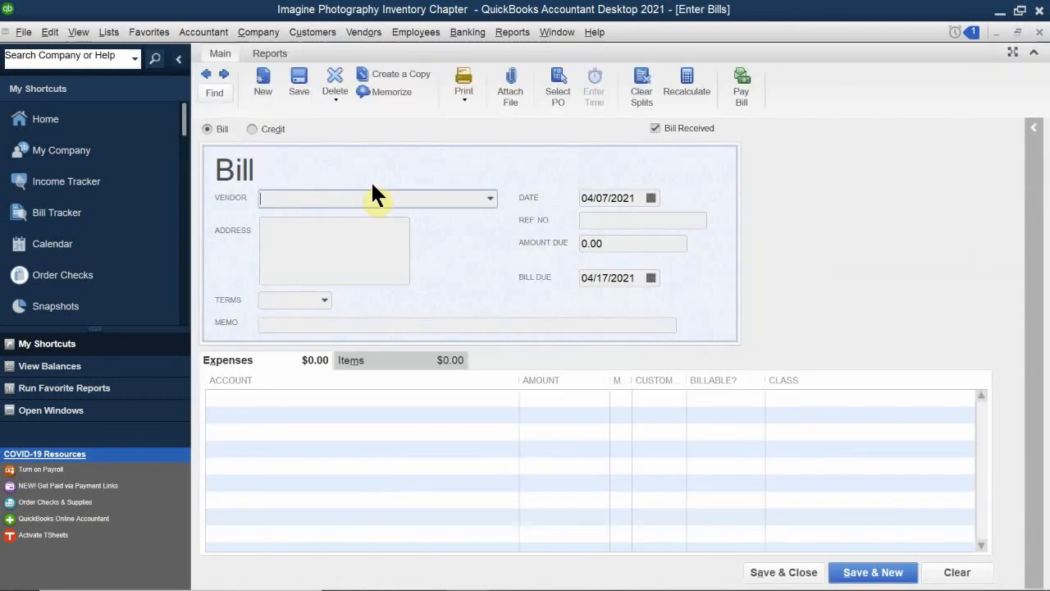
left_click(307, 206)
type("Ace Supply")
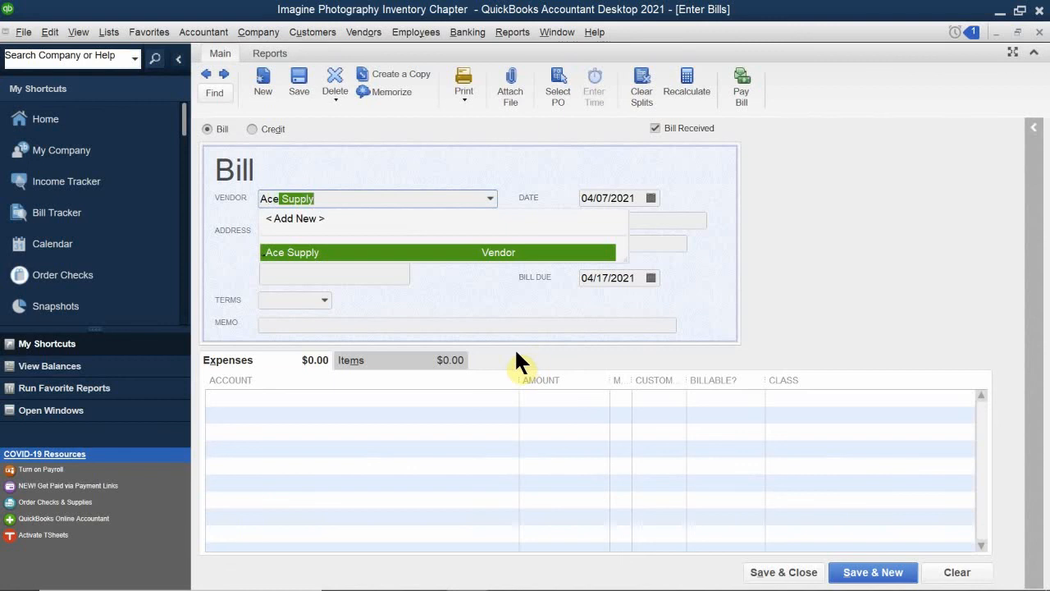
left_click(290, 250)
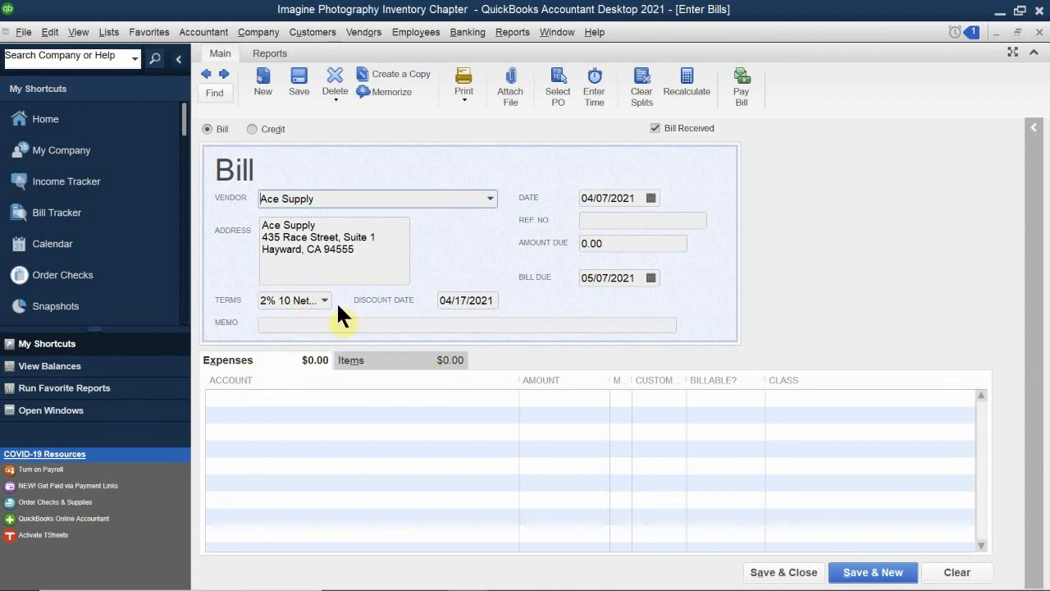
Add an item line to the Ace Supply bill for 40 of the Frame 5x7 Metal item
left_click(366, 358)
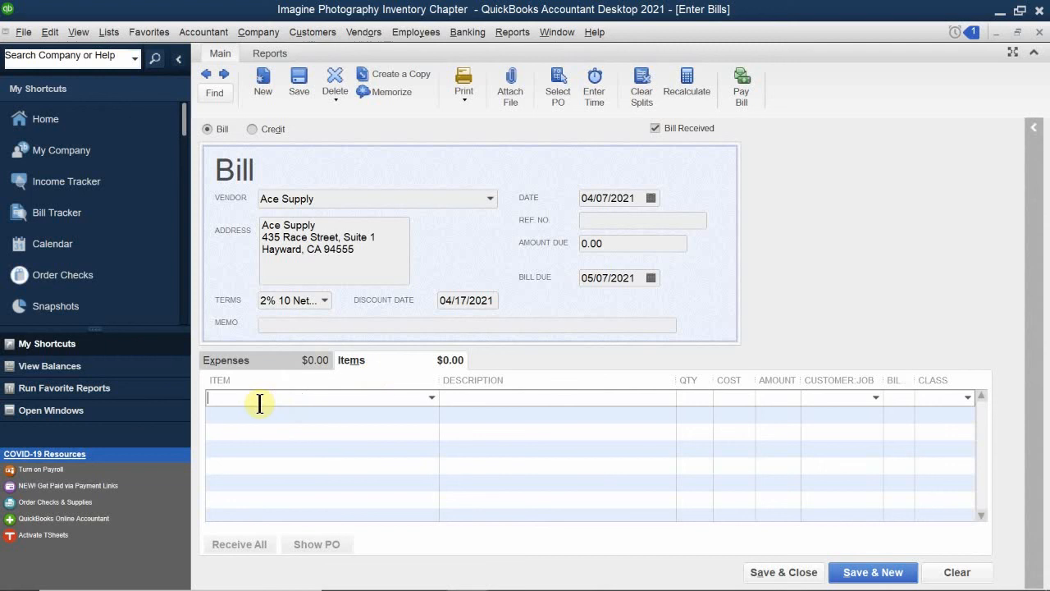
type("Frame 5x7 Metal")
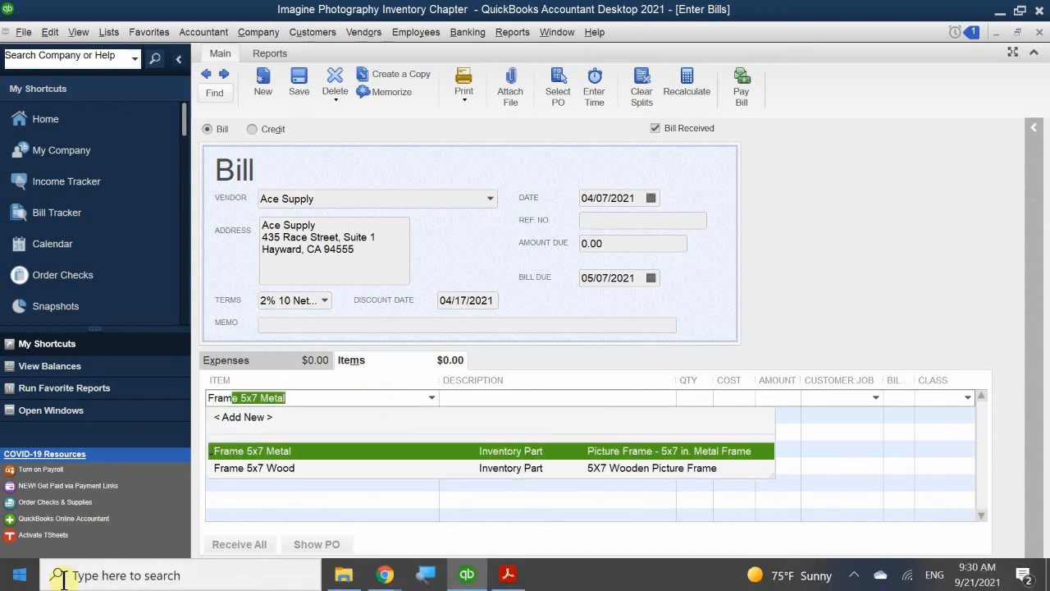
left_click(268, 450)
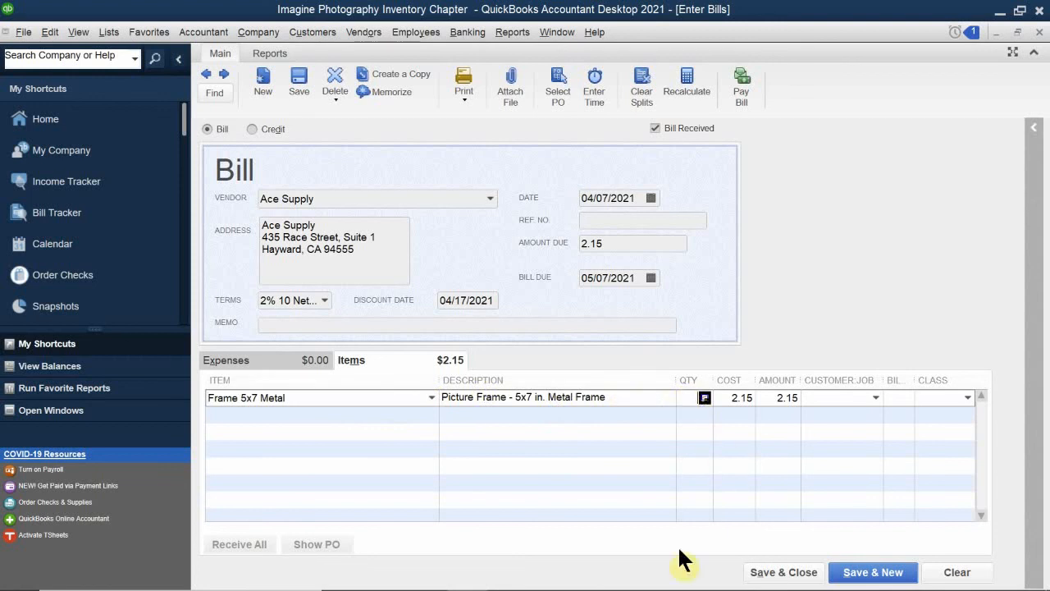
type("40")
left_click(735, 434)
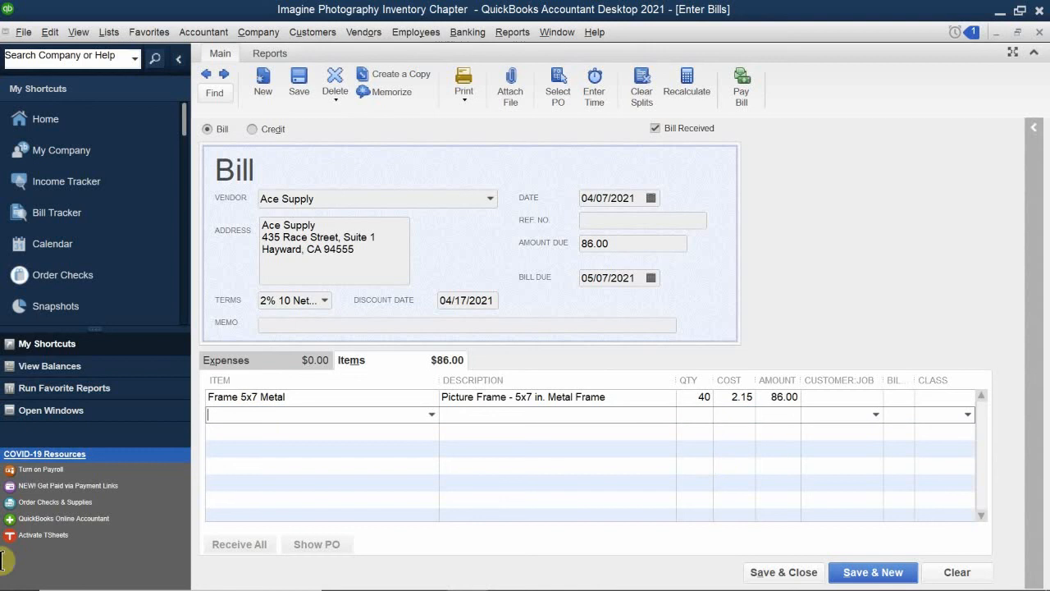
Enter the memo "Purchased 40 Metal Picture Frames" on the Ace Supply bill, leave its reference number blank, and save and close it
left_click(320, 325)
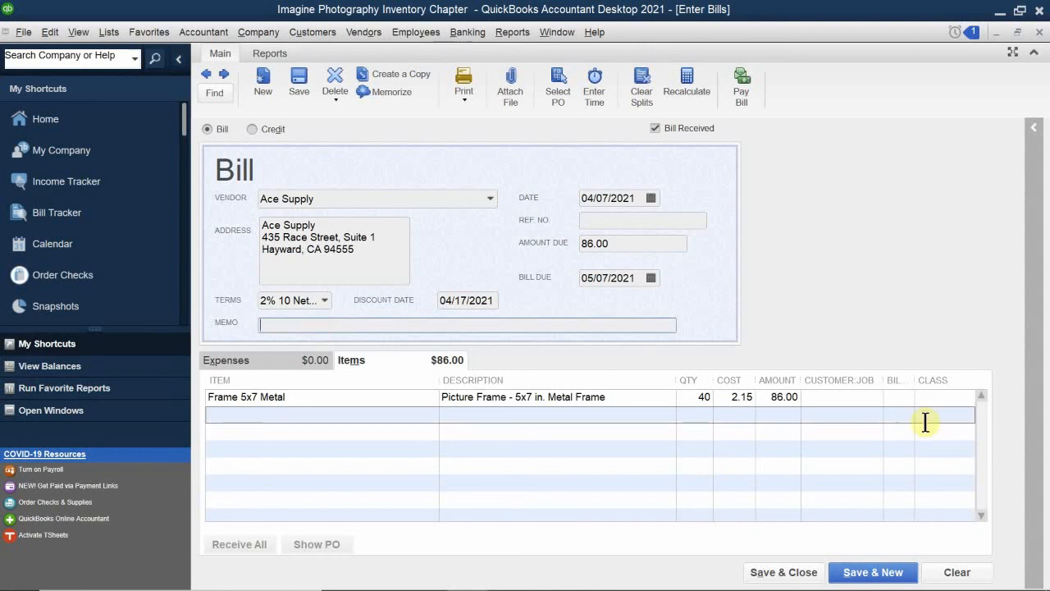
type("Purchased 40 Metal P")
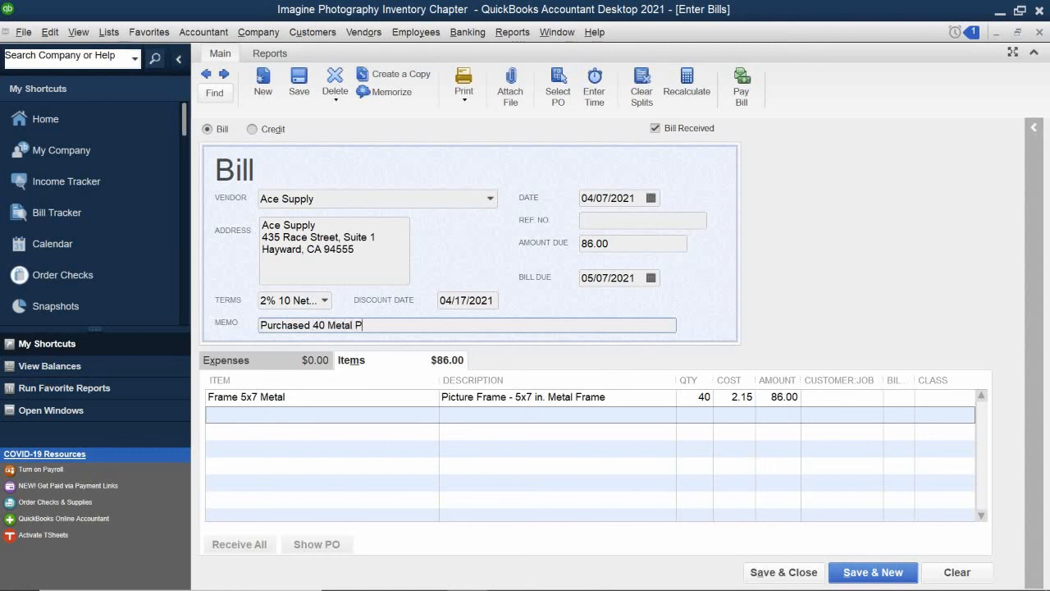
type("icture Frames")
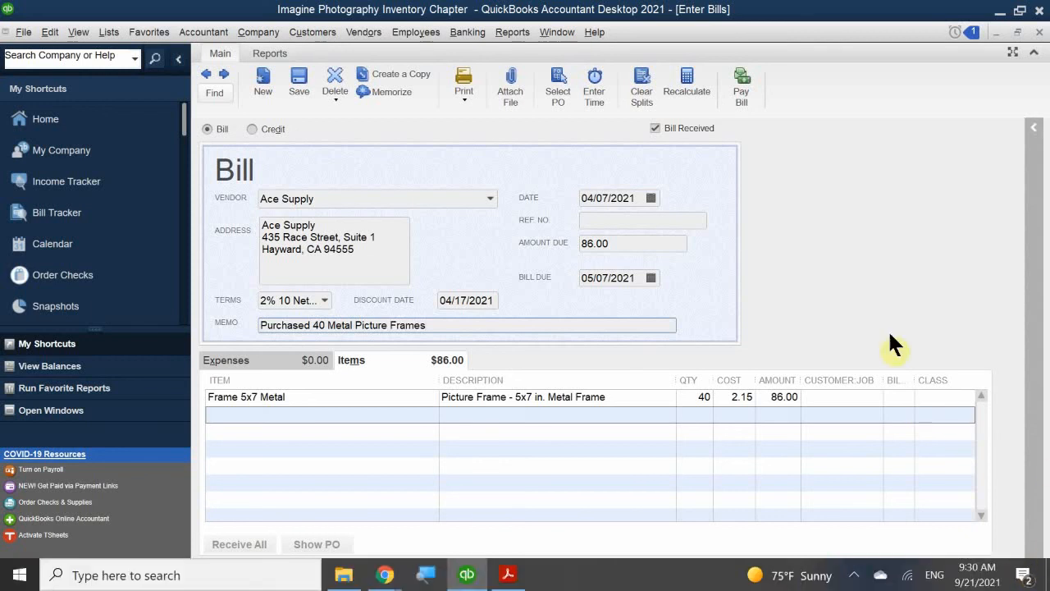
left_click(605, 221)
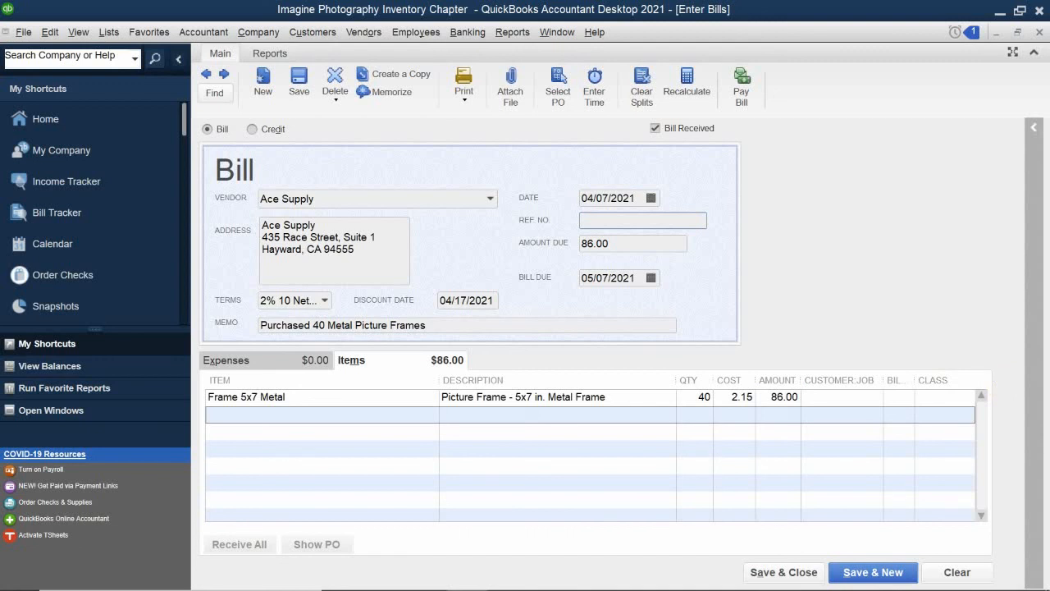
left_click(760, 571)
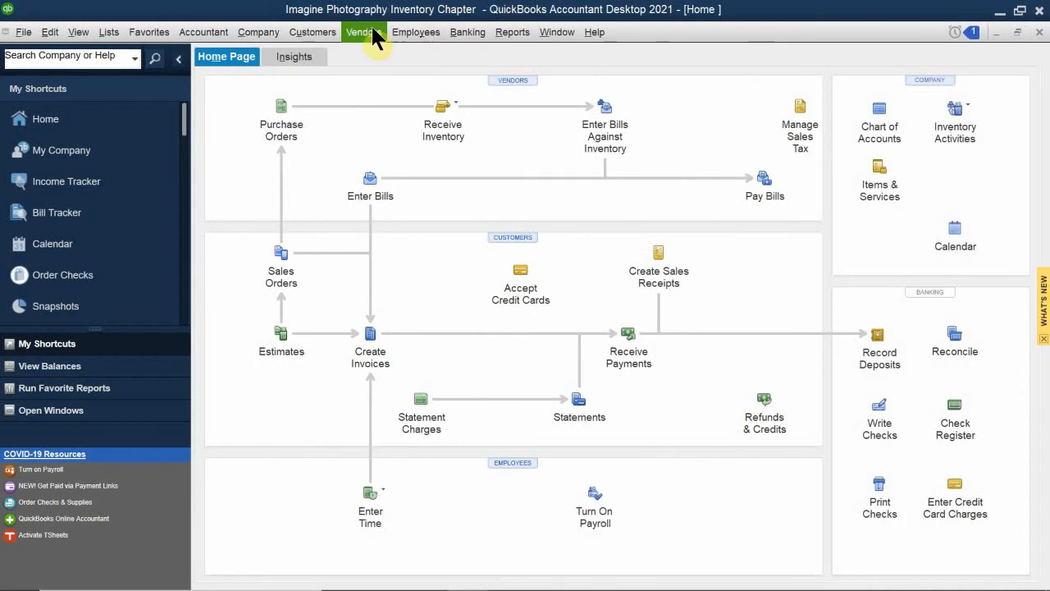
Review the Inventory Stock Status by Item report and close it
left_click(465, 32)
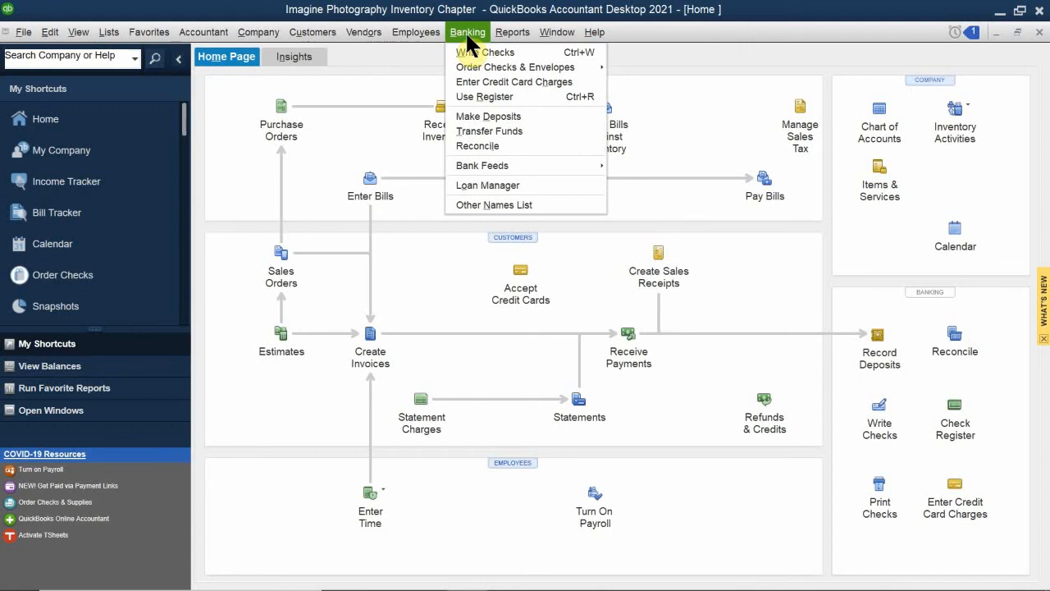
mouse_move(499, 38)
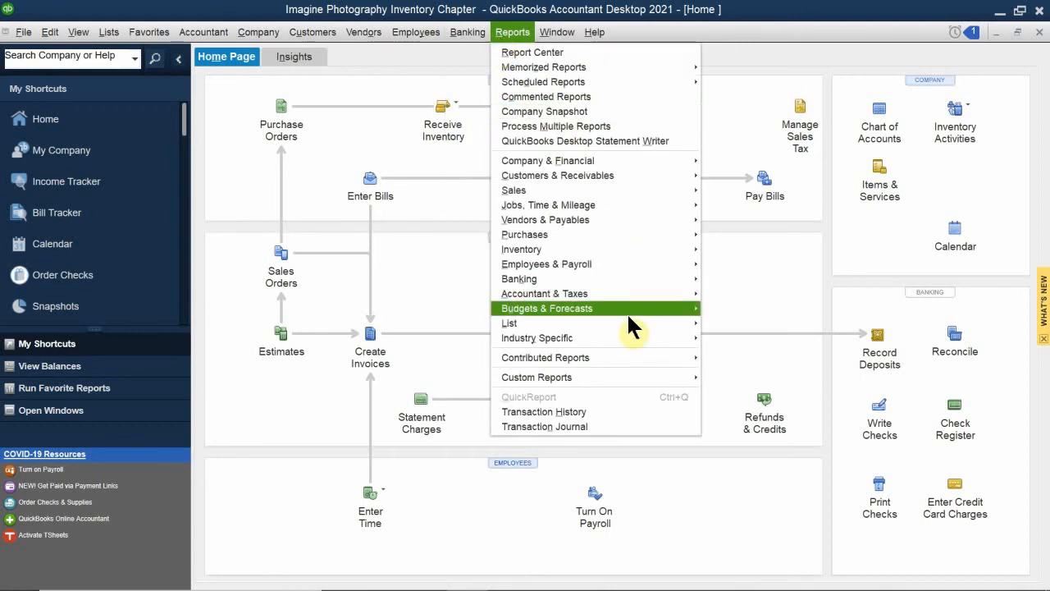
mouse_move(628, 315)
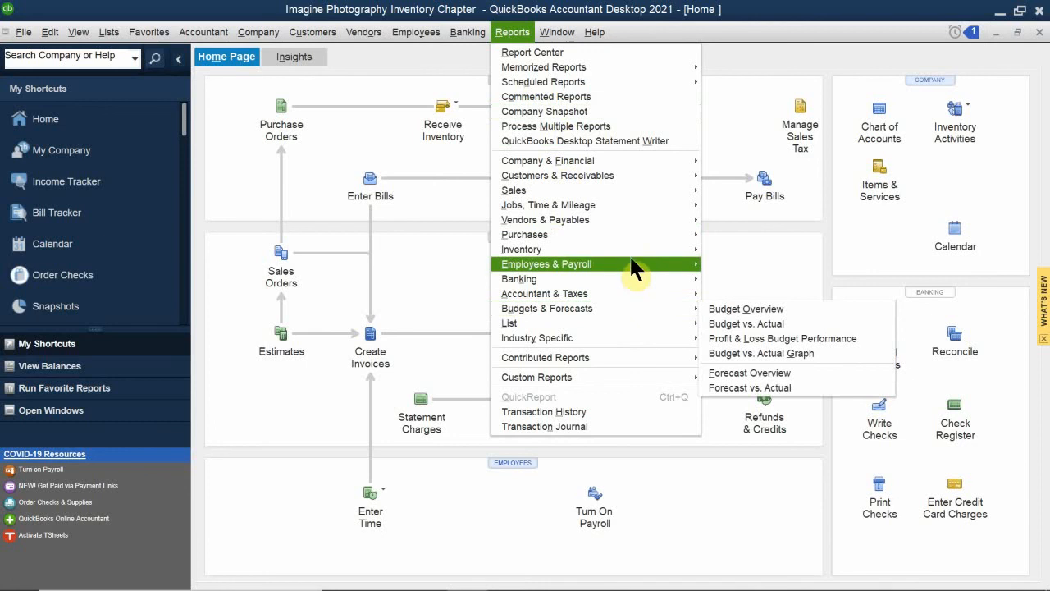
mouse_move(661, 248)
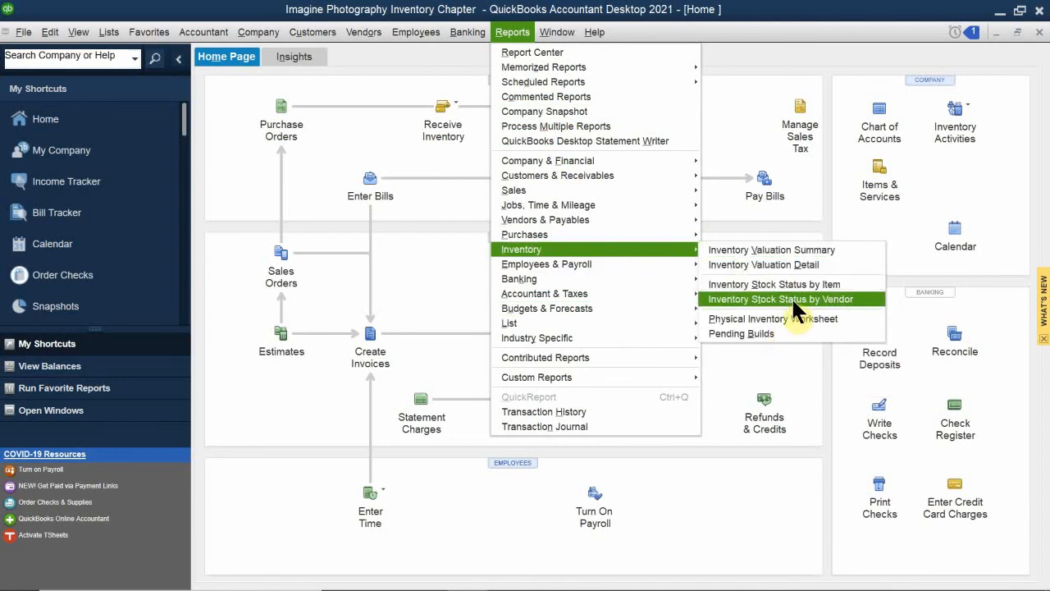
left_click(809, 283)
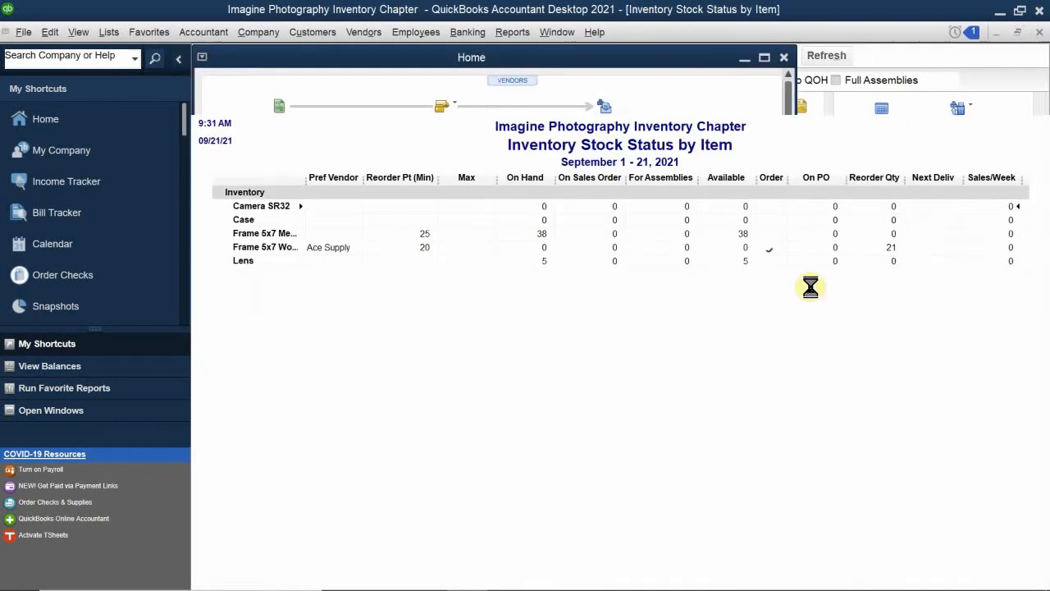
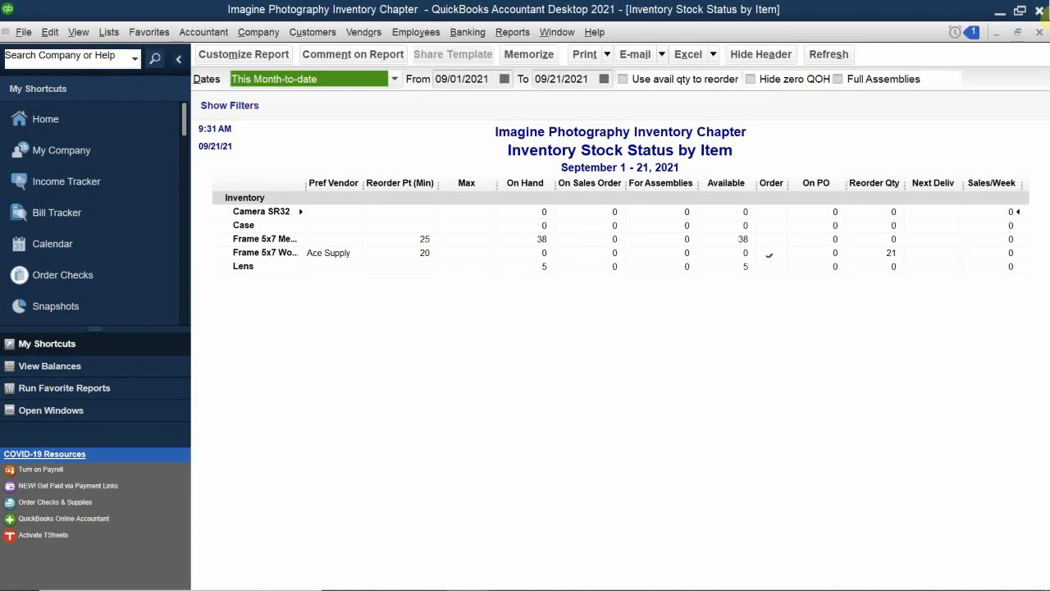
left_click(1039, 32)
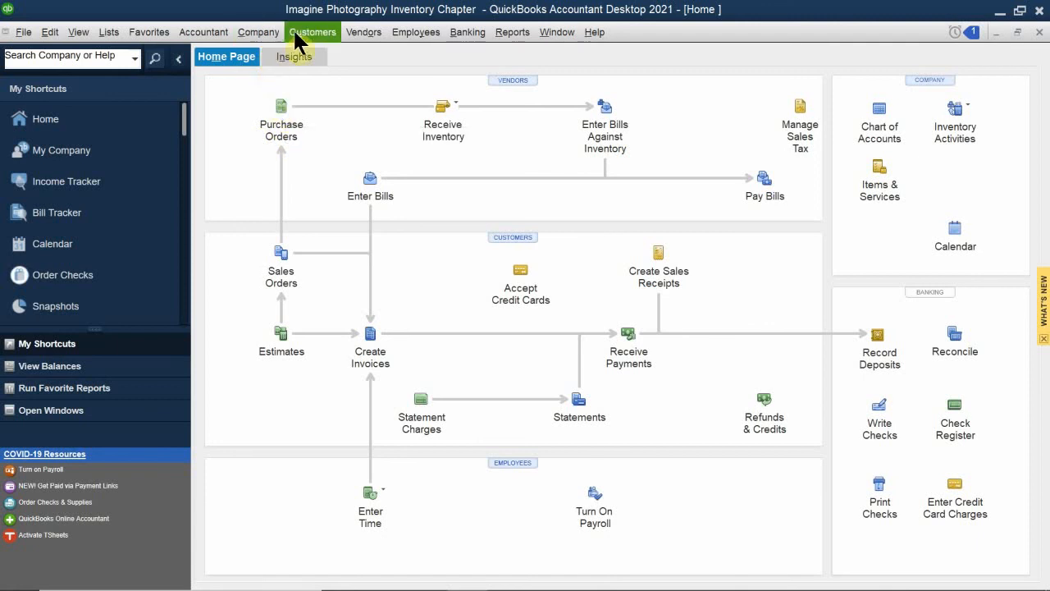
Widen the vendor list in the Vendor Center and start a new purchase order for Ace Supply
left_click(361, 33)
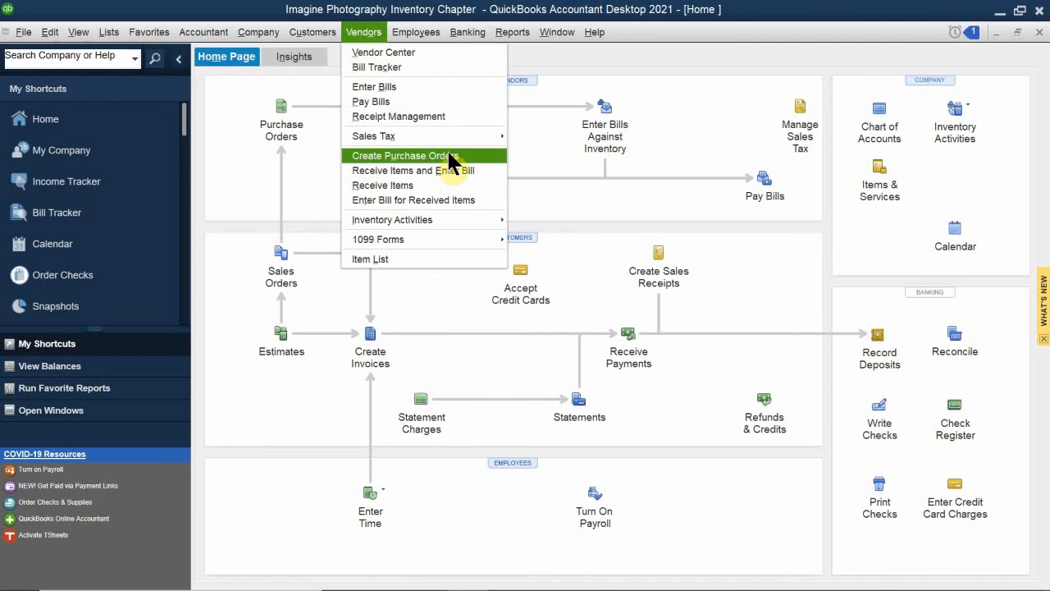
left_click(419, 52)
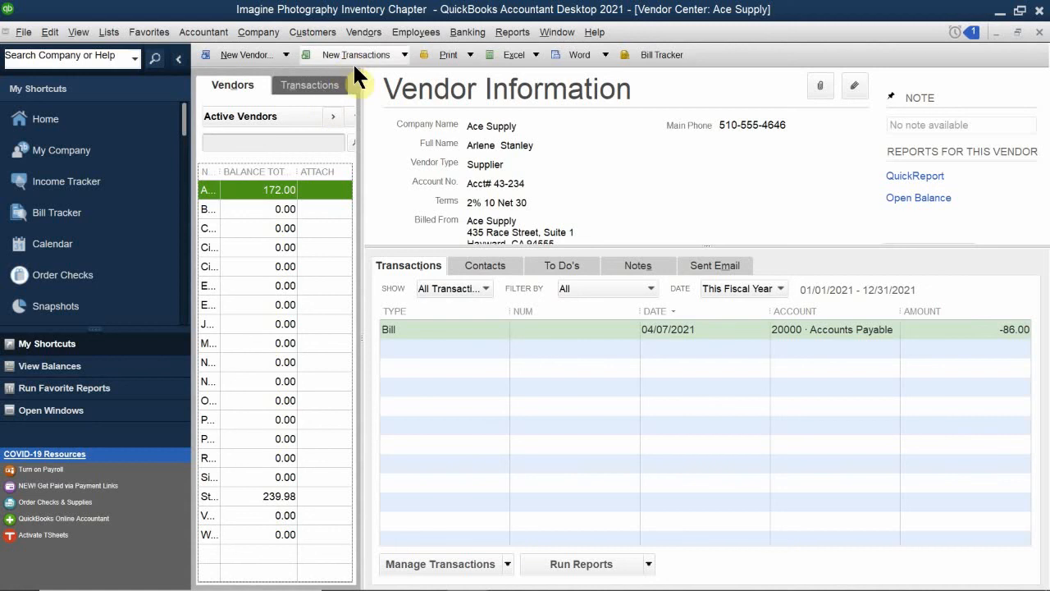
left_click(404, 55)
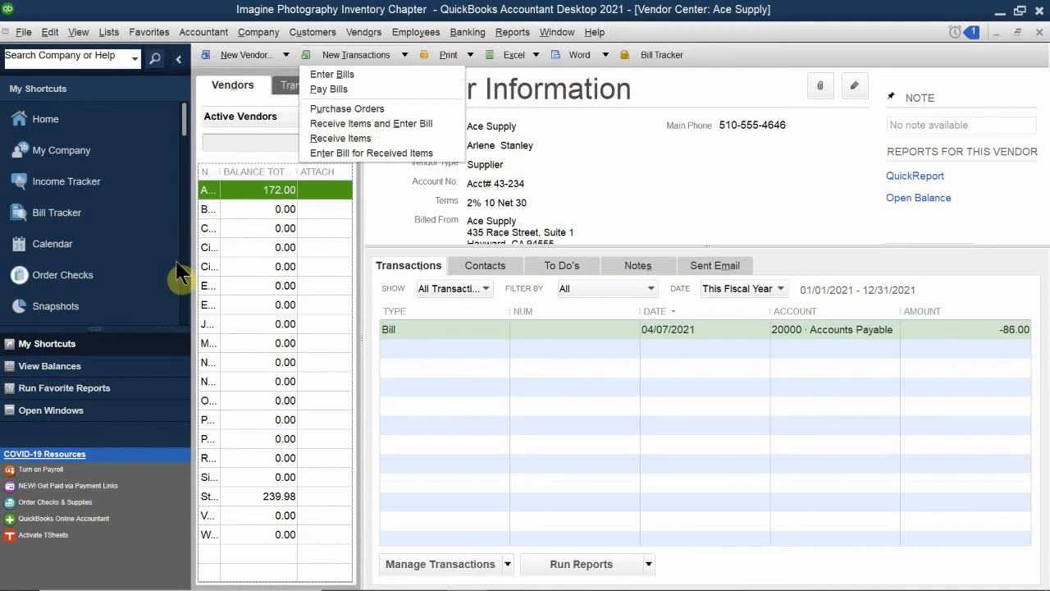
right_click(232, 191)
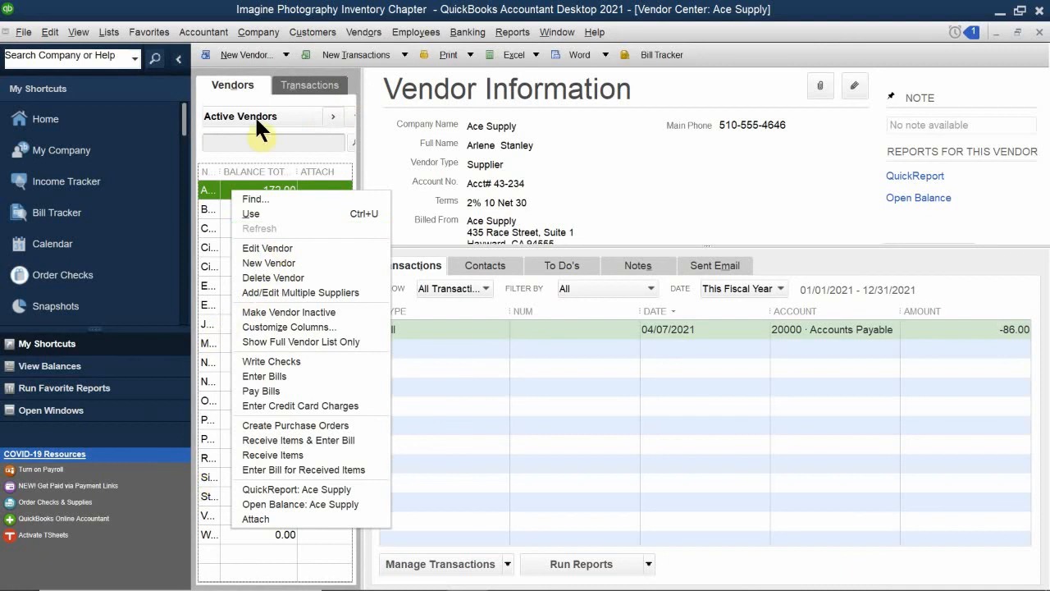
left_click(367, 135)
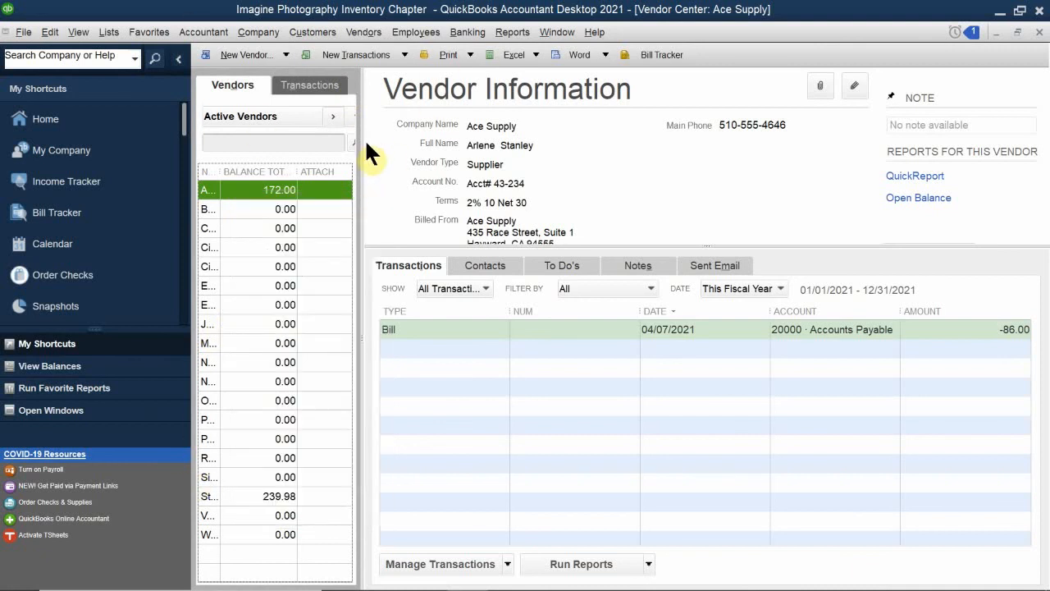
left_click_drag(385, 147, 417, 147)
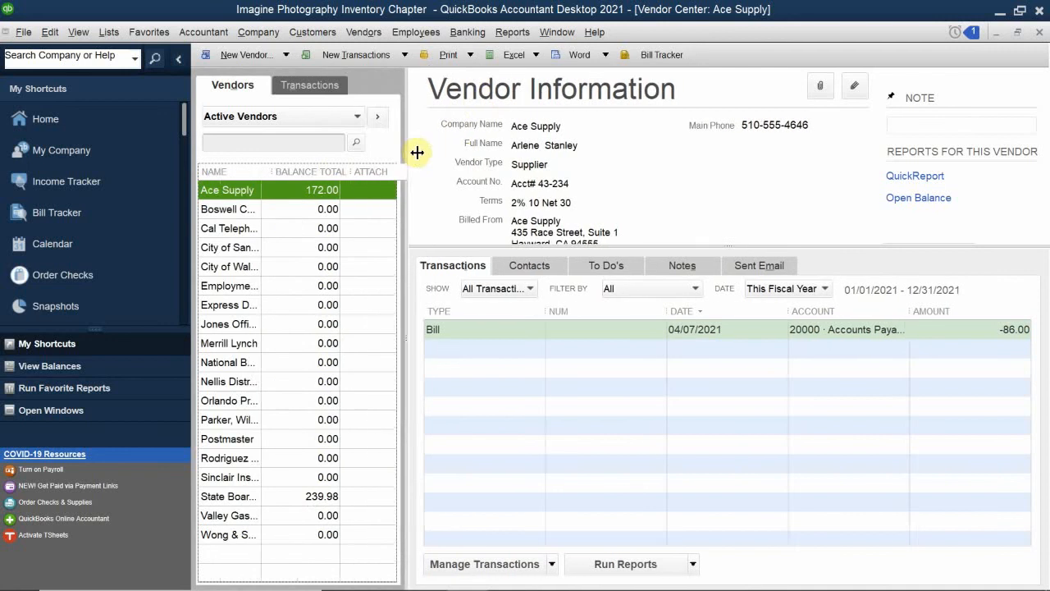
right_click(227, 197)
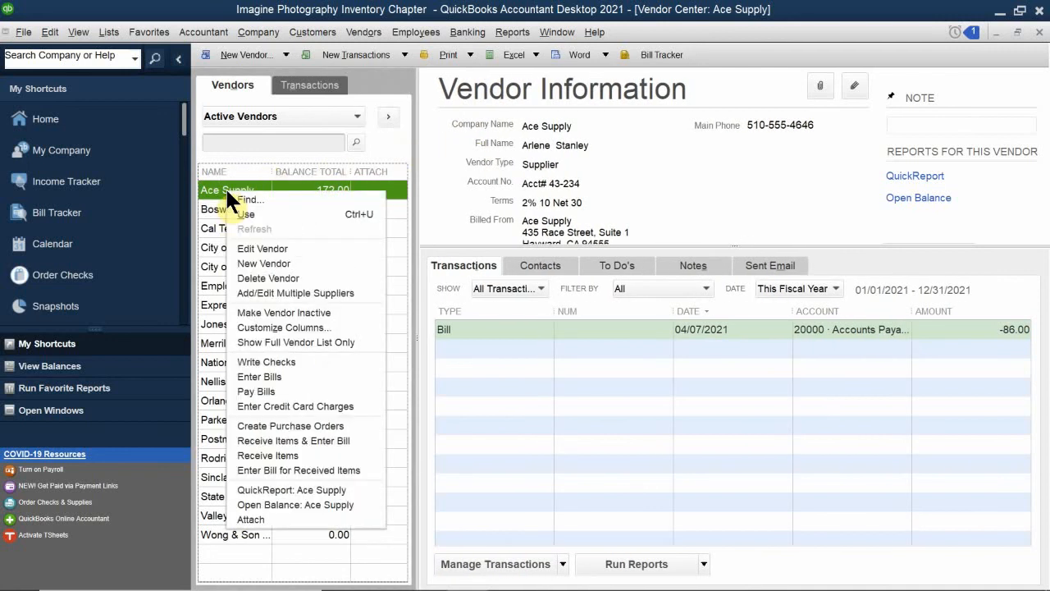
left_click(271, 425)
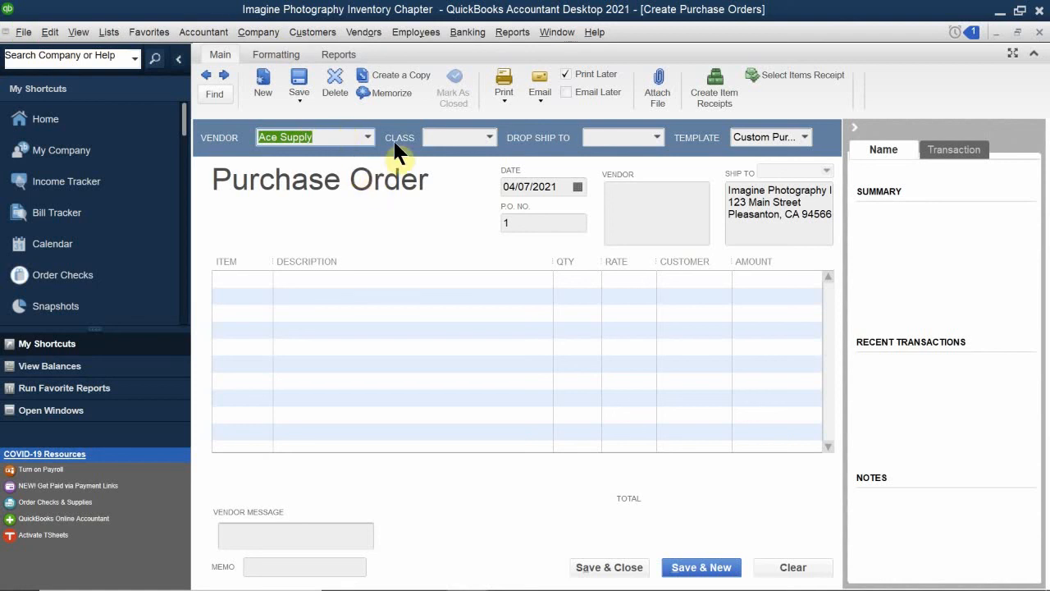
Assign the Walnut Creek class to the Ace Supply purchase order, keep its date, and set the P.O. number to 2021-1
key("Tab")
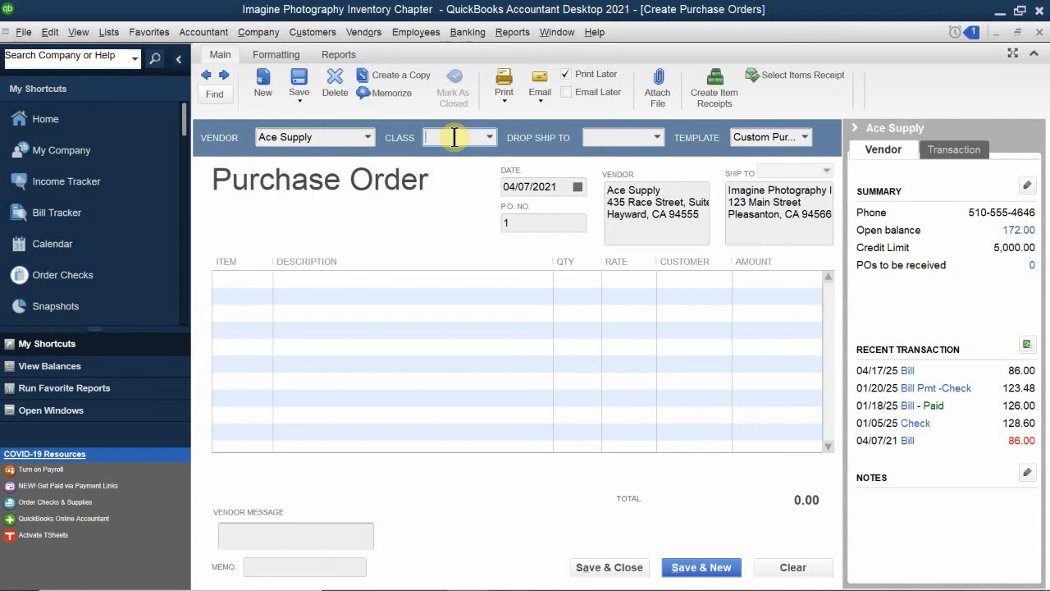
type("Walnut Creek")
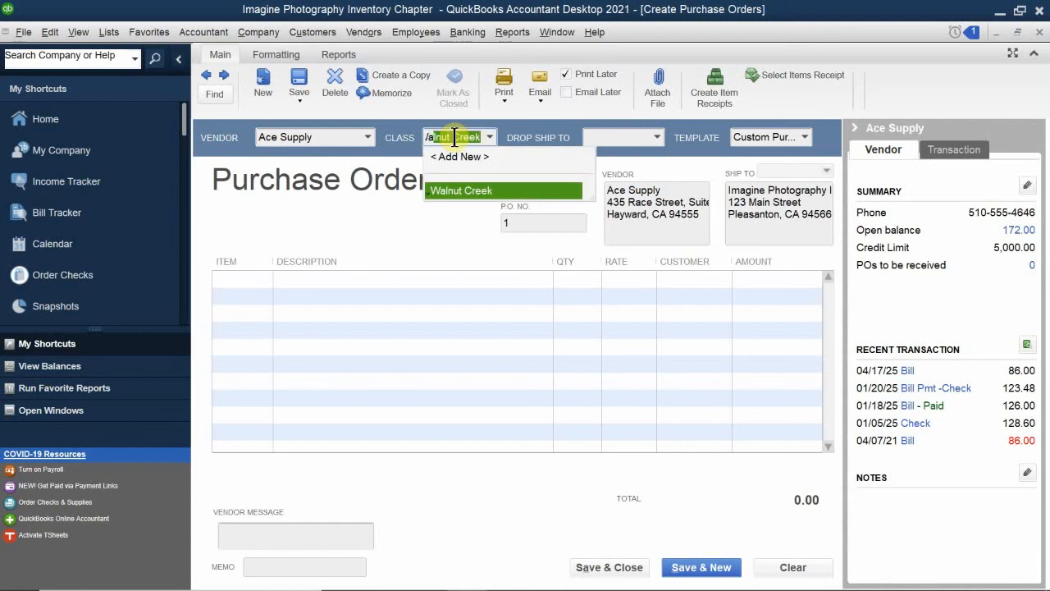
left_click(462, 188)
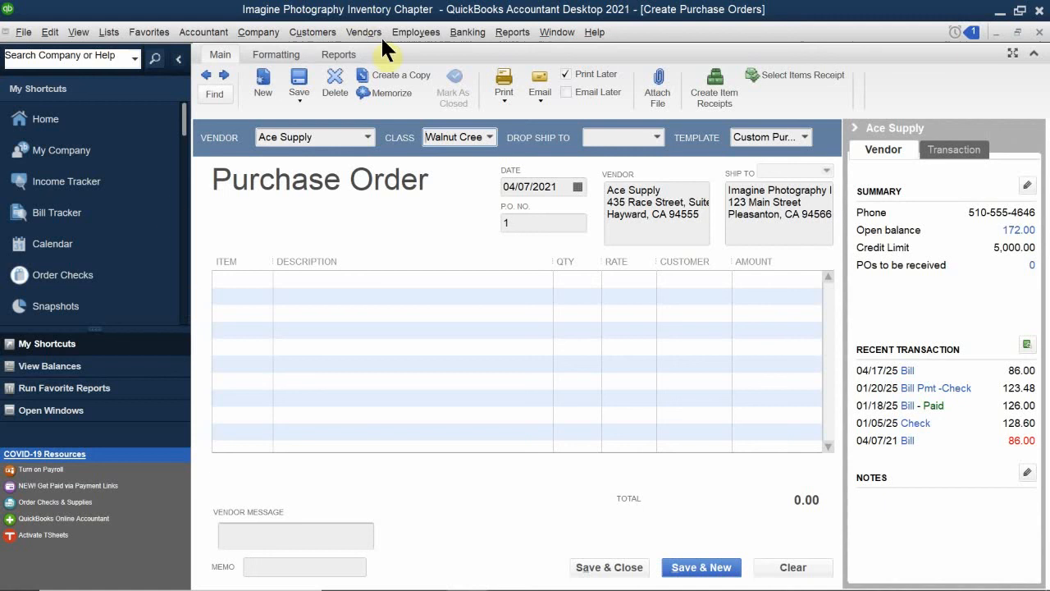
left_click(578, 186)
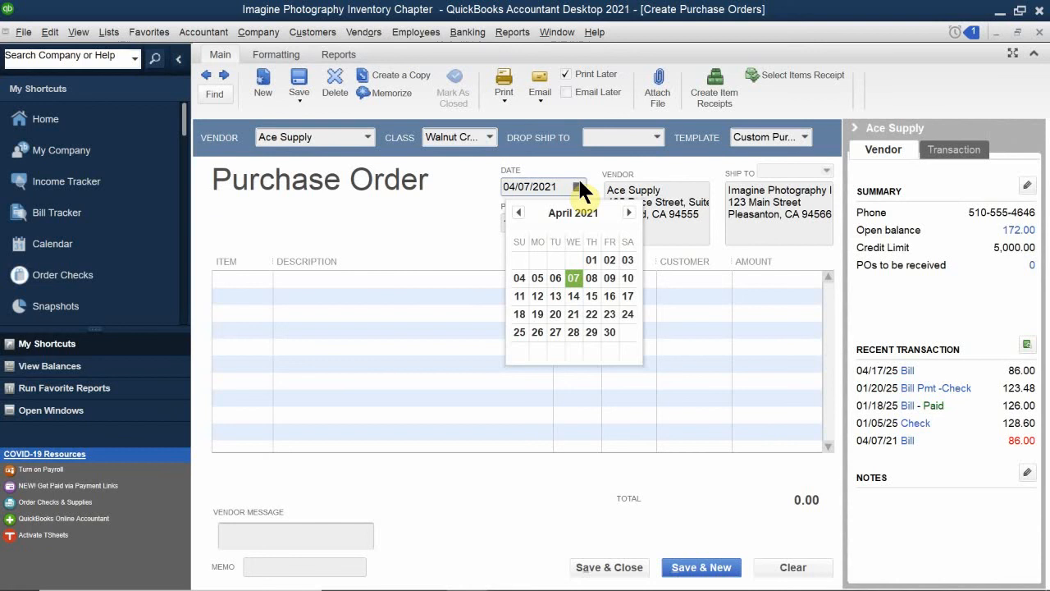
left_click(418, 224)
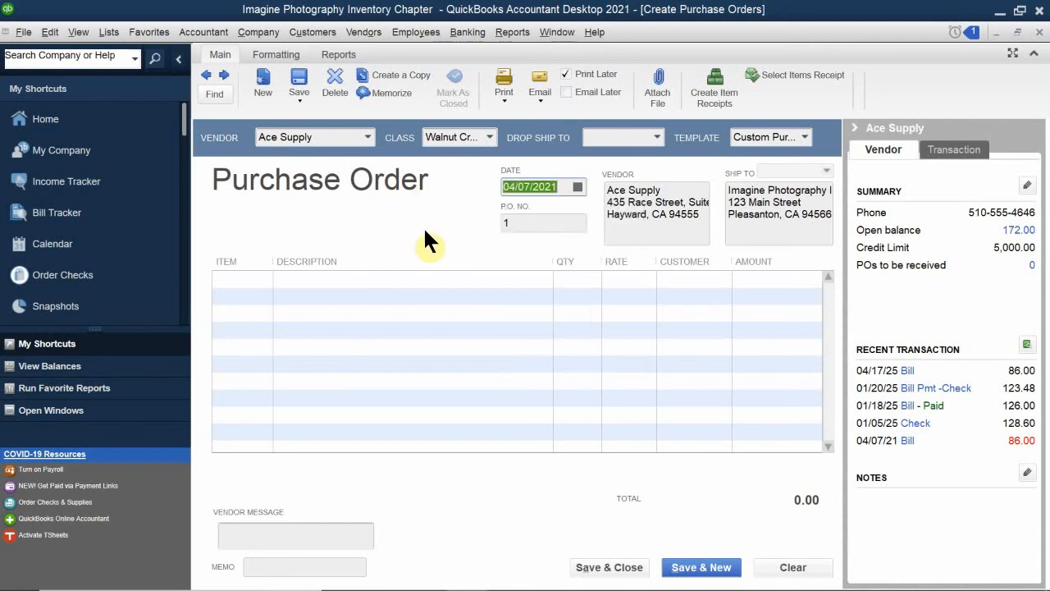
left_click(535, 223)
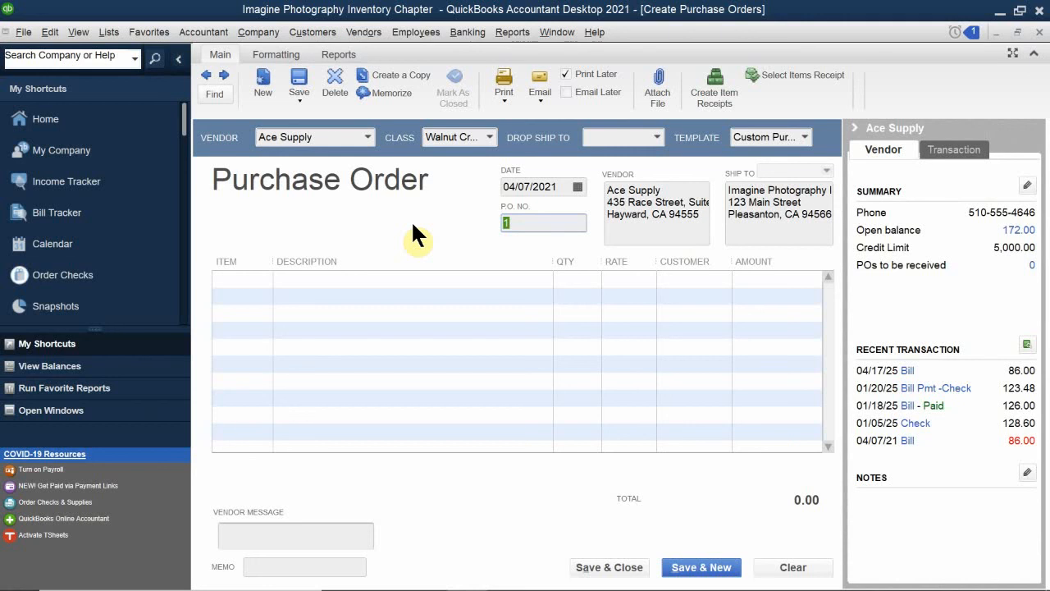
key("BackSpace")
type("2021-1")
Add item lines for Frame 5x7 Metal and Frame 5x7 Wood to the purchase order
left_click(237, 282)
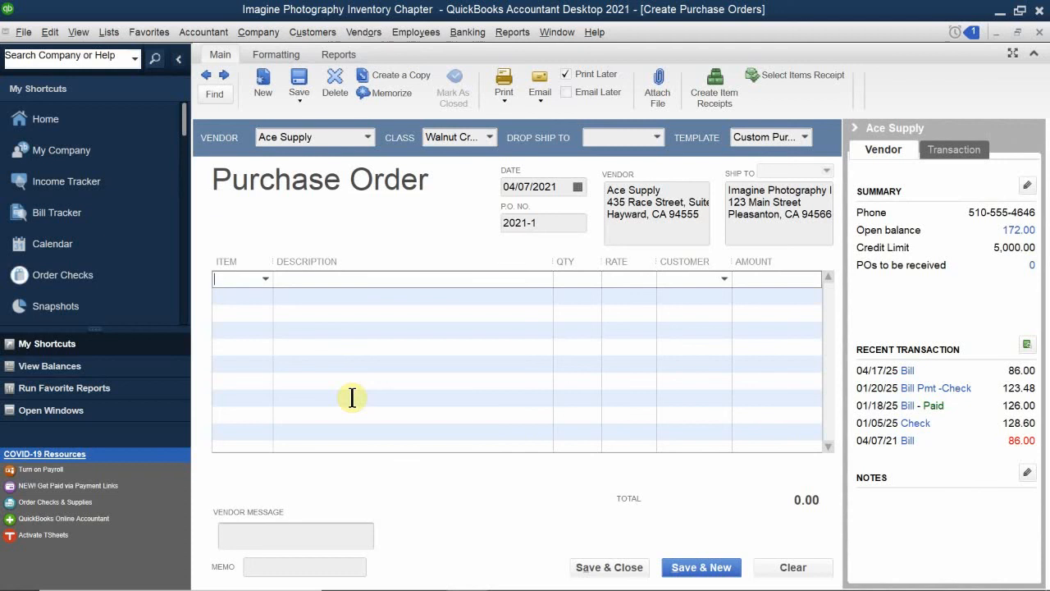
type("met")
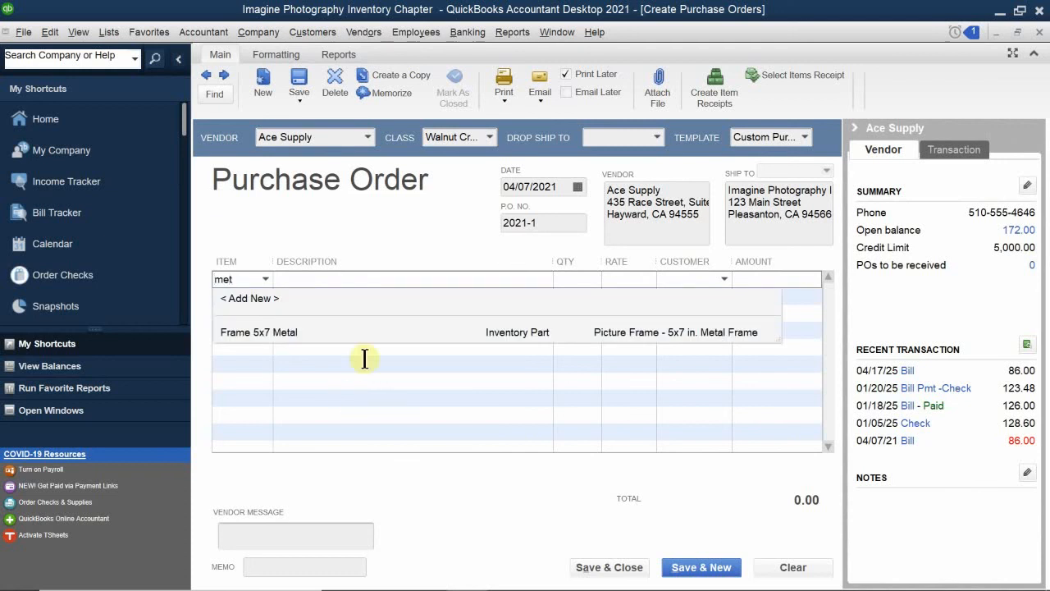
left_click(271, 333)
left_click(251, 297)
type("w")
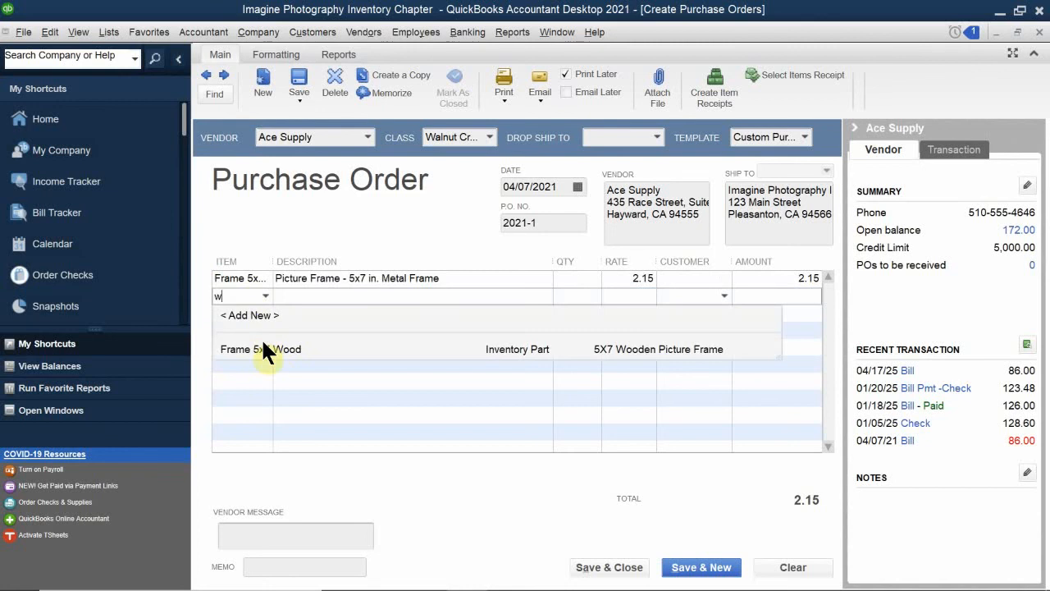
left_click(294, 349)
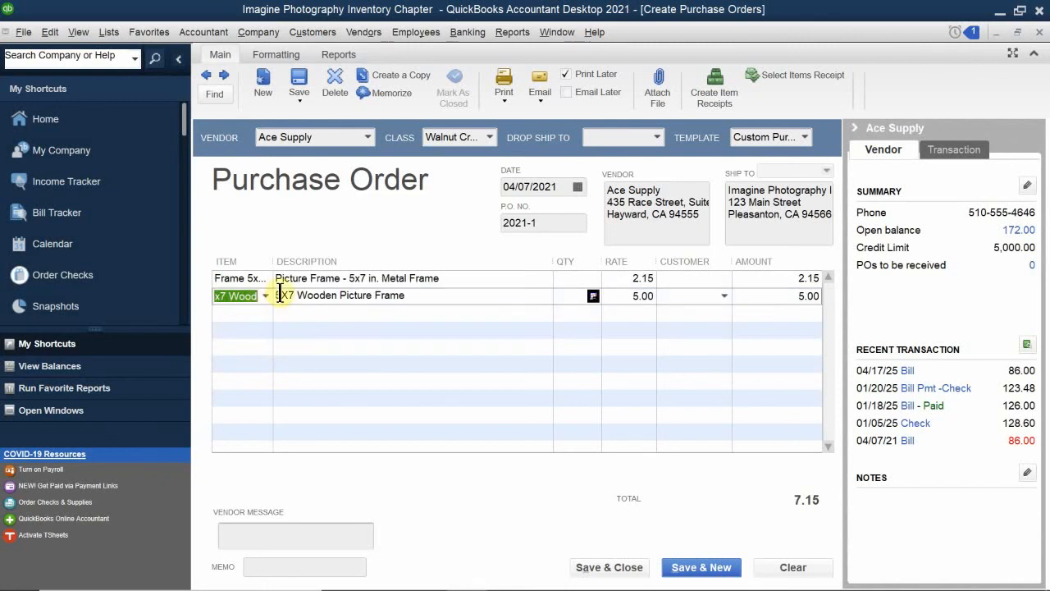
Set the quantity to 20 on both the metal frame and wooden frame lines
left_click(575, 281)
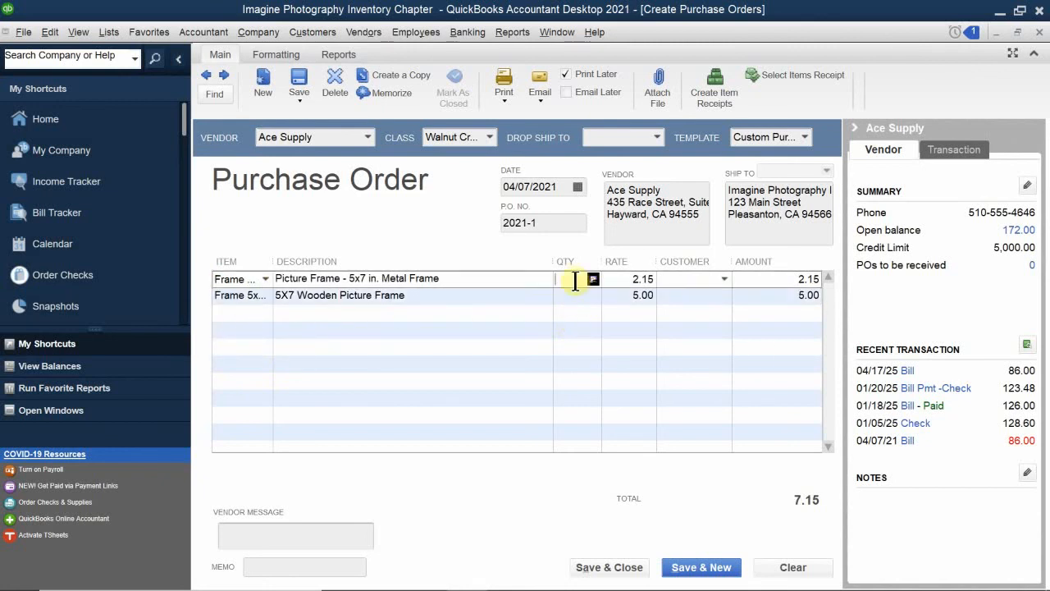
type("20")
left_click(574, 297)
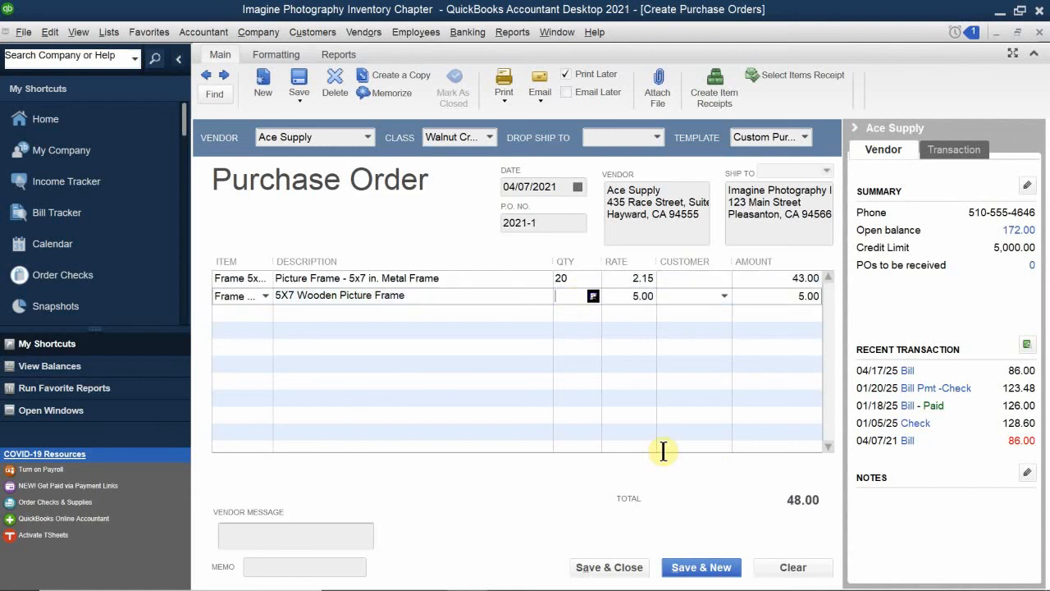
type("40")
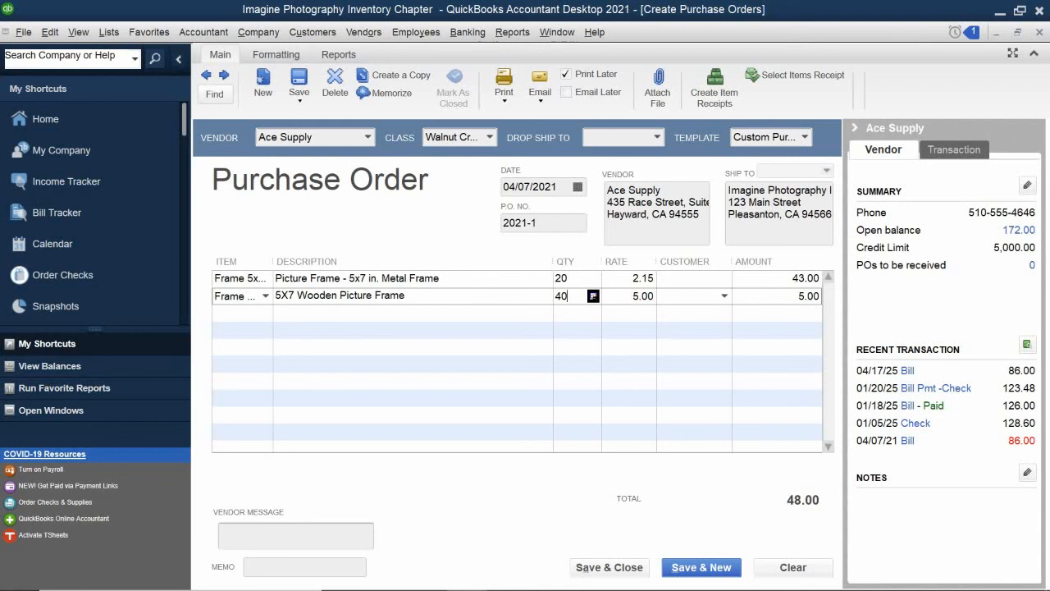
key("BackSpace")
key("BackSpace")
type("20")
Set the wooden frame line's rate to 6.49 without updating the item's stored cost
mouse_move(608, 590)
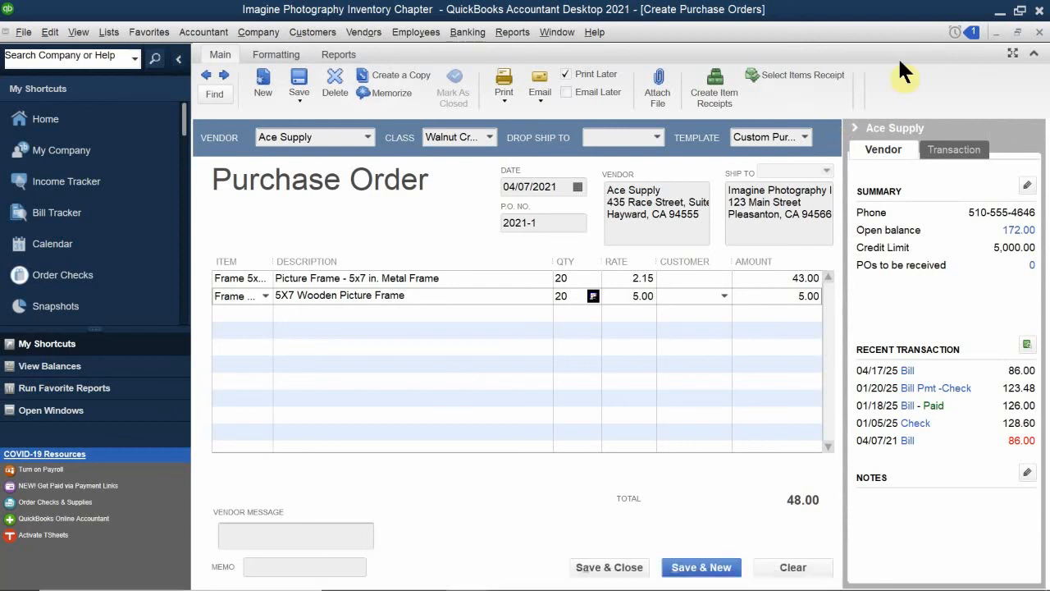
left_click(633, 297)
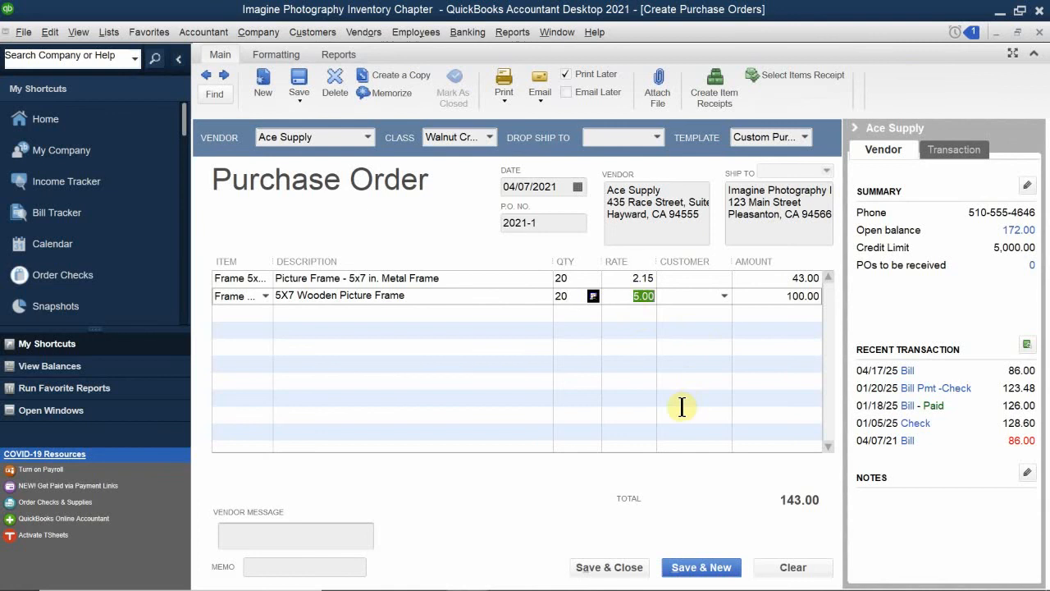
type("6.49")
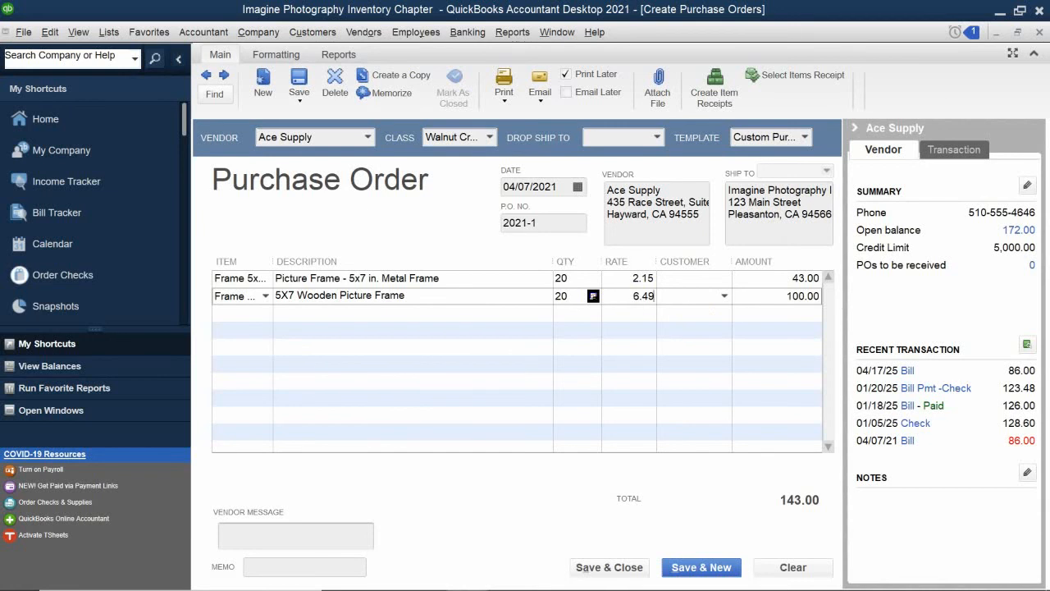
left_click(694, 380)
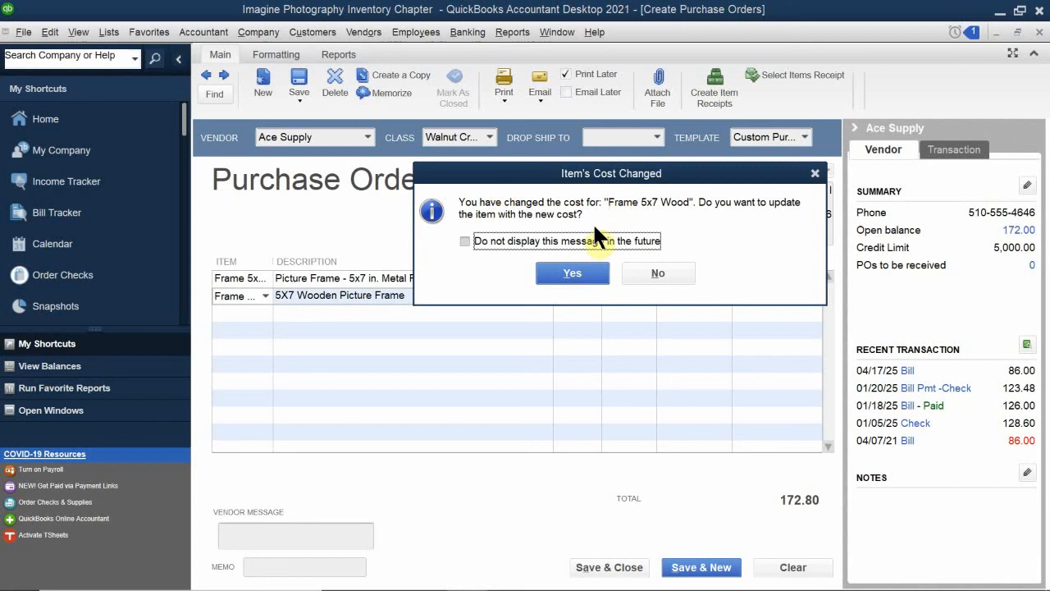
left_click(657, 274)
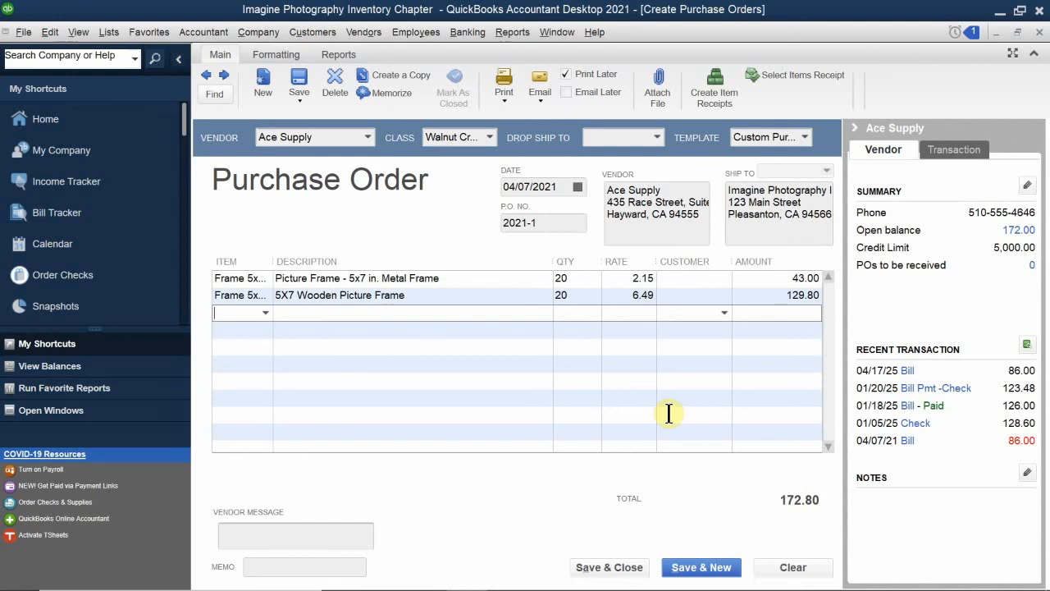
Return the wooden frame line's rate to 5.00
left_click(644, 296)
type("5")
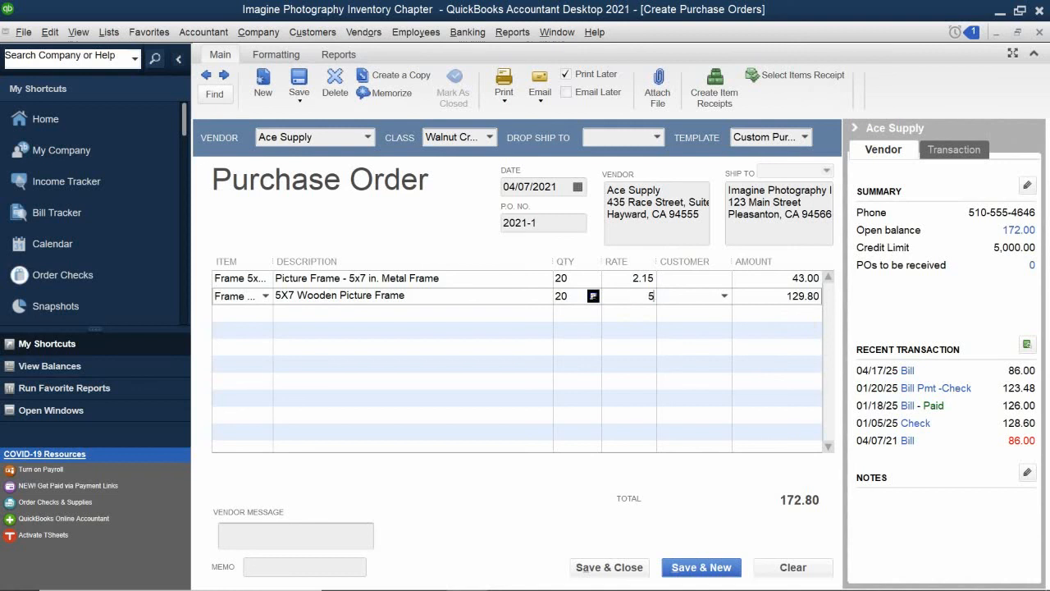
type(".00")
left_click(669, 360)
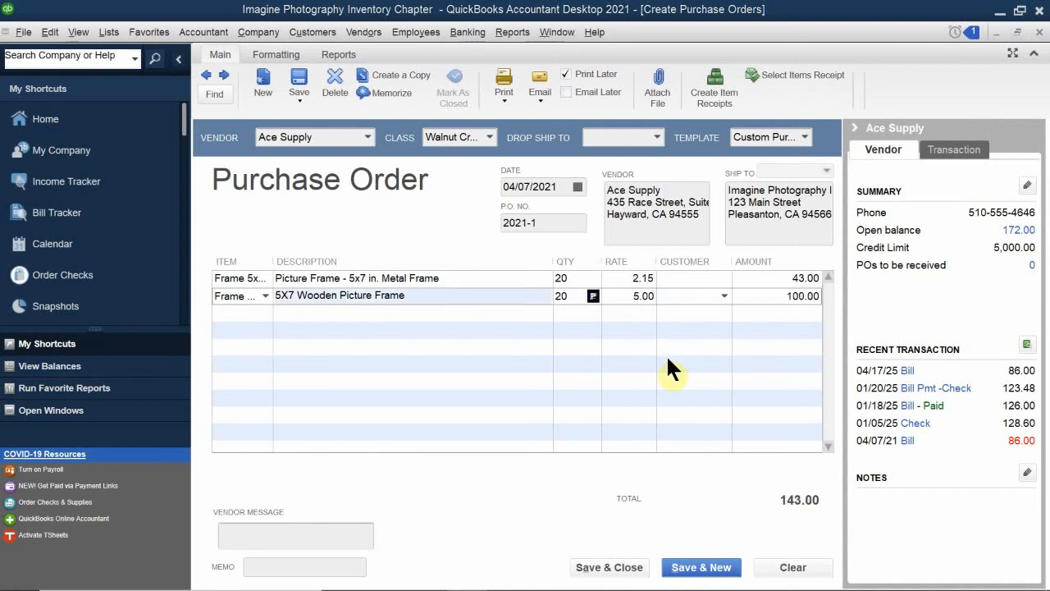
Save the completed Ace Supply purchase order and close its form
left_click(649, 210)
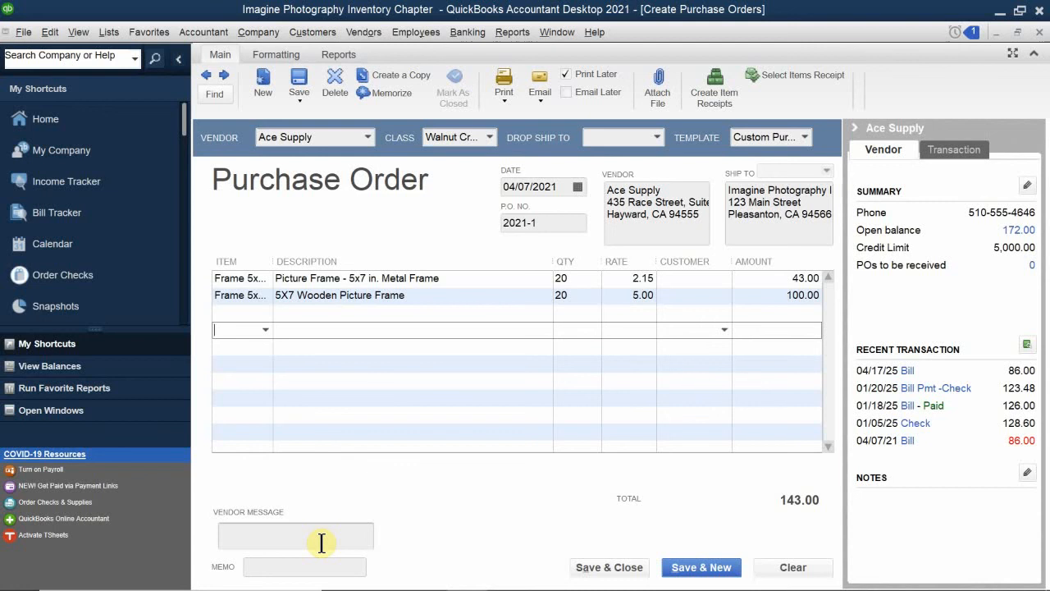
mouse_move(384, 574)
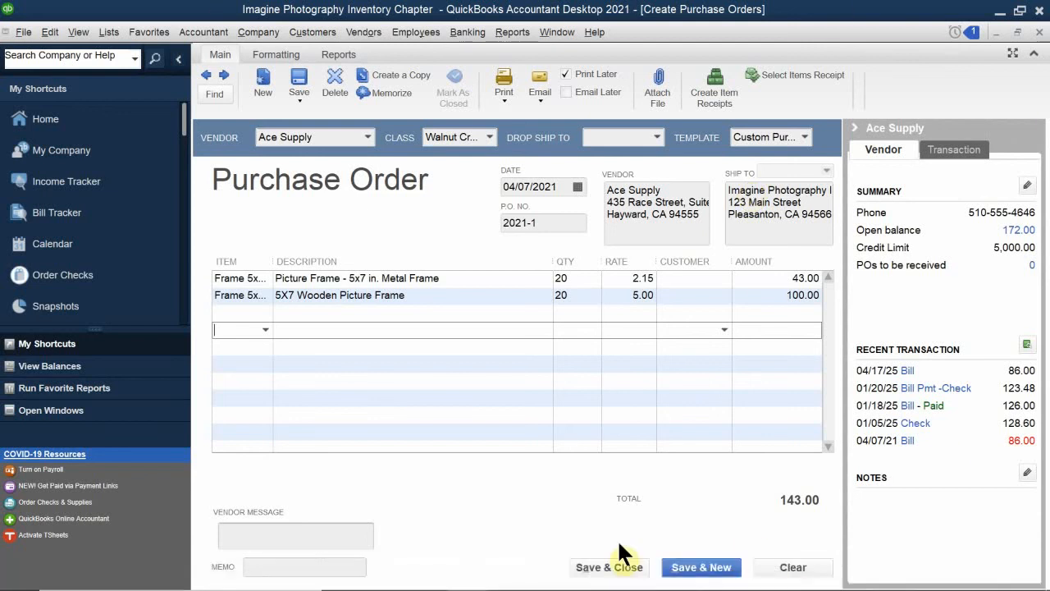
left_click(604, 567)
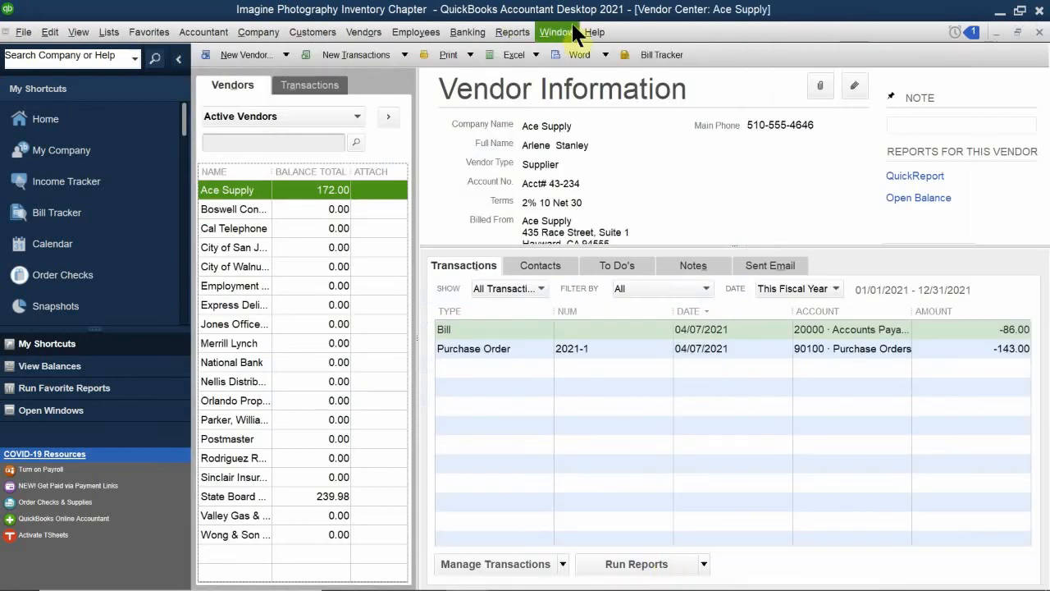
Review the Inventory Stock Status by Item report, then close it and the Vendor Center to return to the Home page
left_click(529, 31)
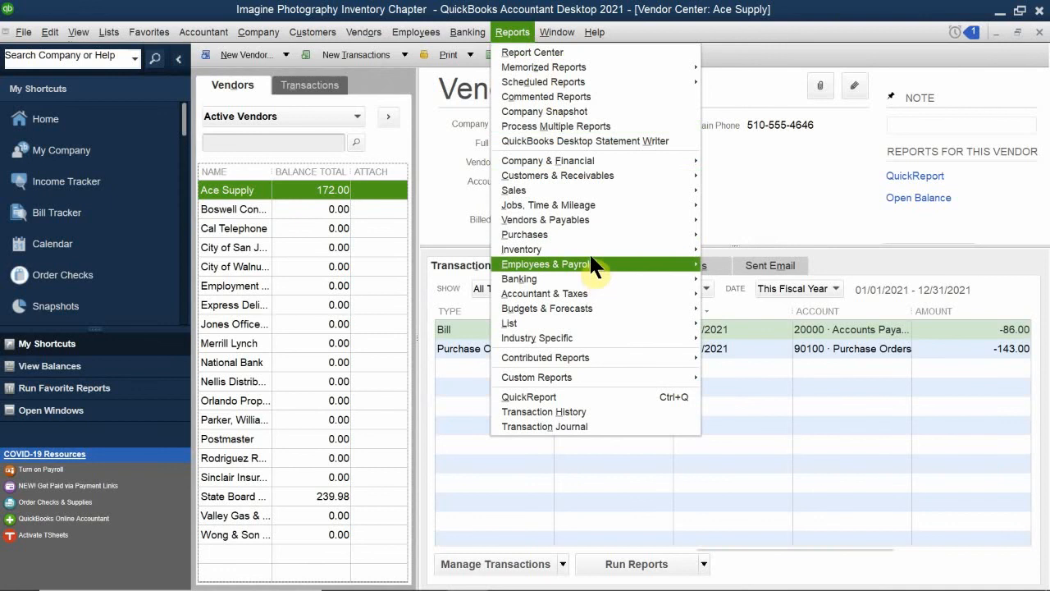
mouse_move(605, 233)
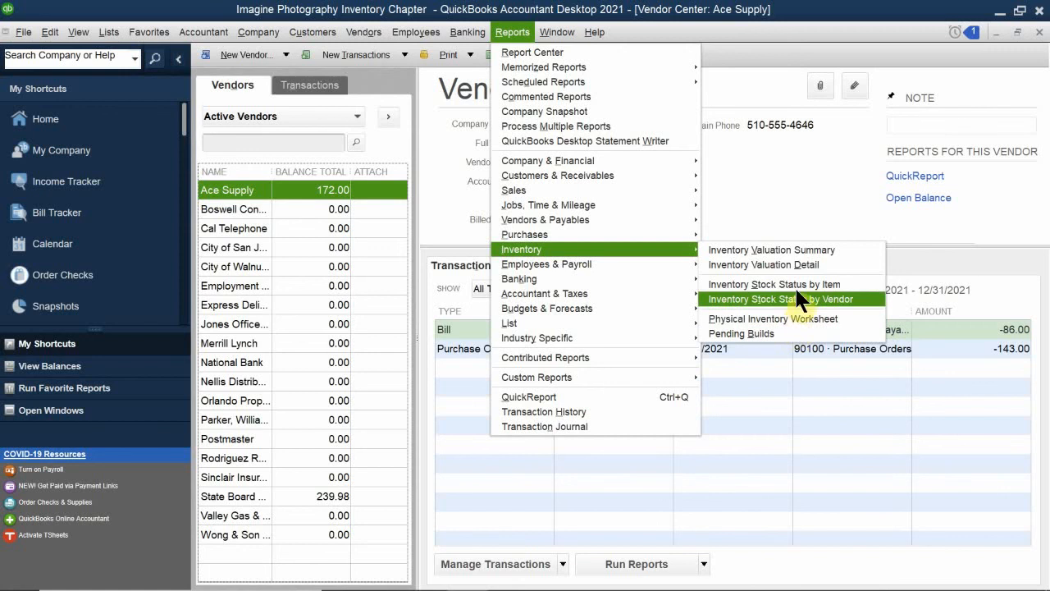
left_click(795, 283)
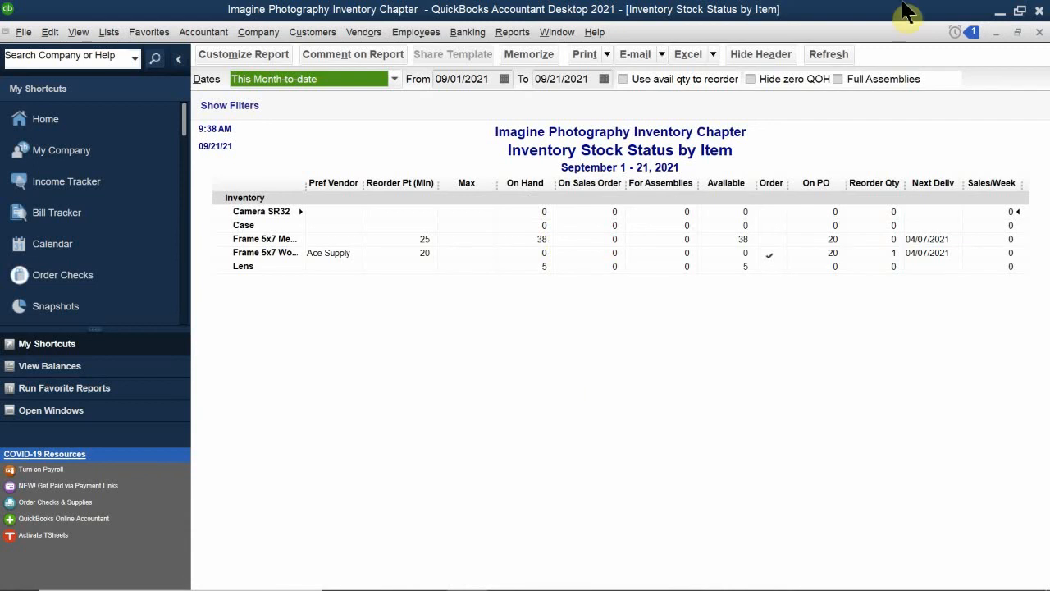
left_click(1033, 37)
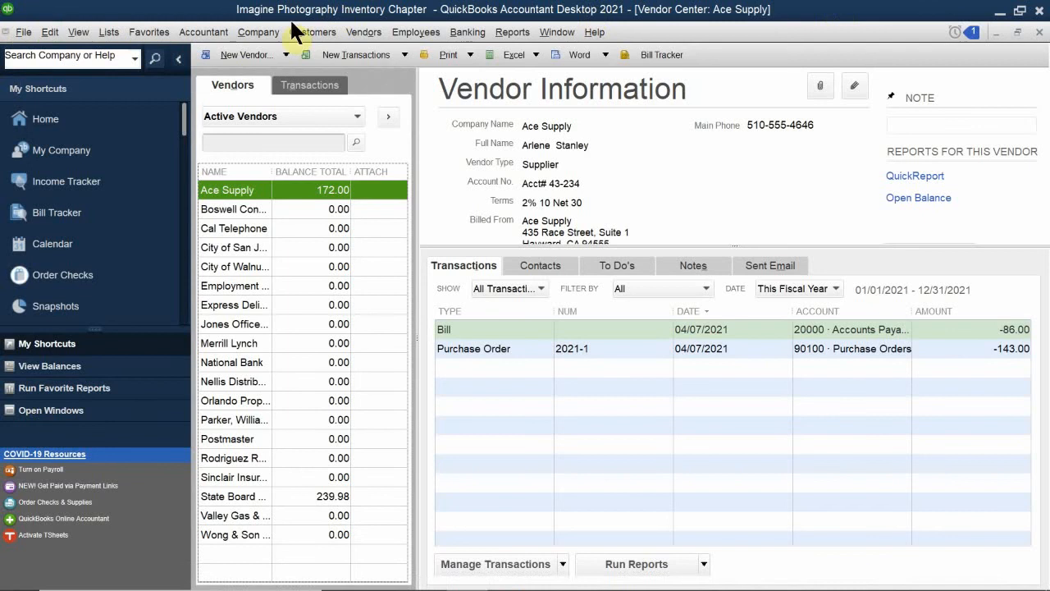
left_click(1037, 32)
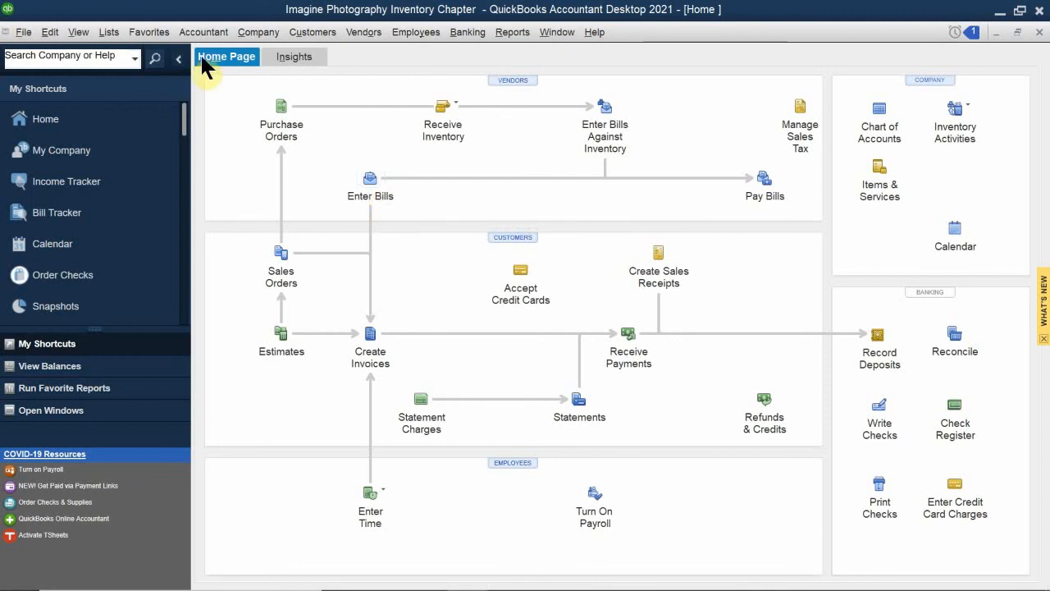
Start an item receipt for inventory received without a bill, with Ace Supply as the vendor
left_click(456, 111)
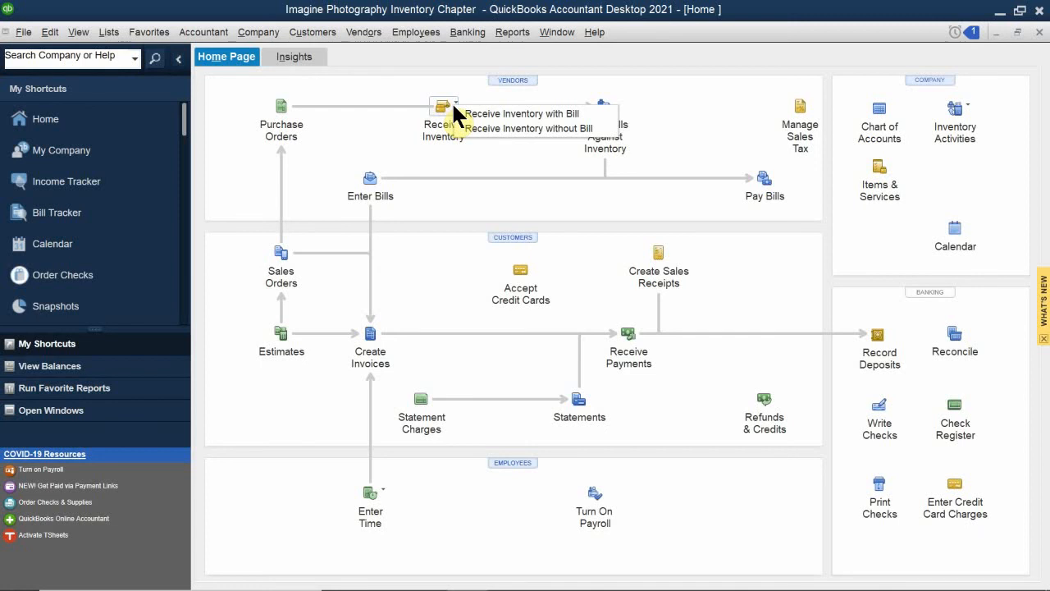
left_click(504, 128)
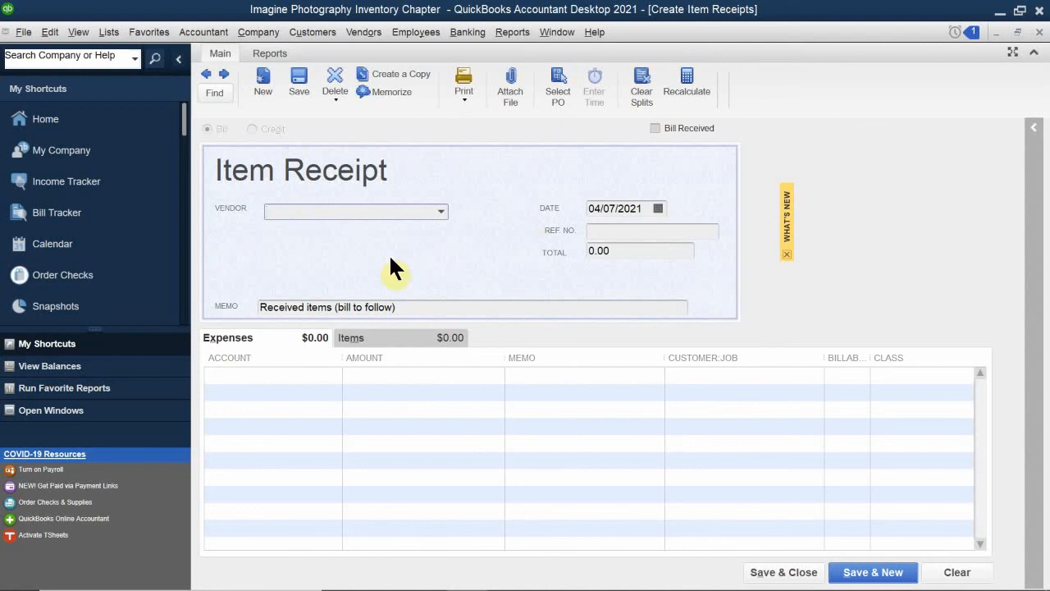
type("Ace Supply")
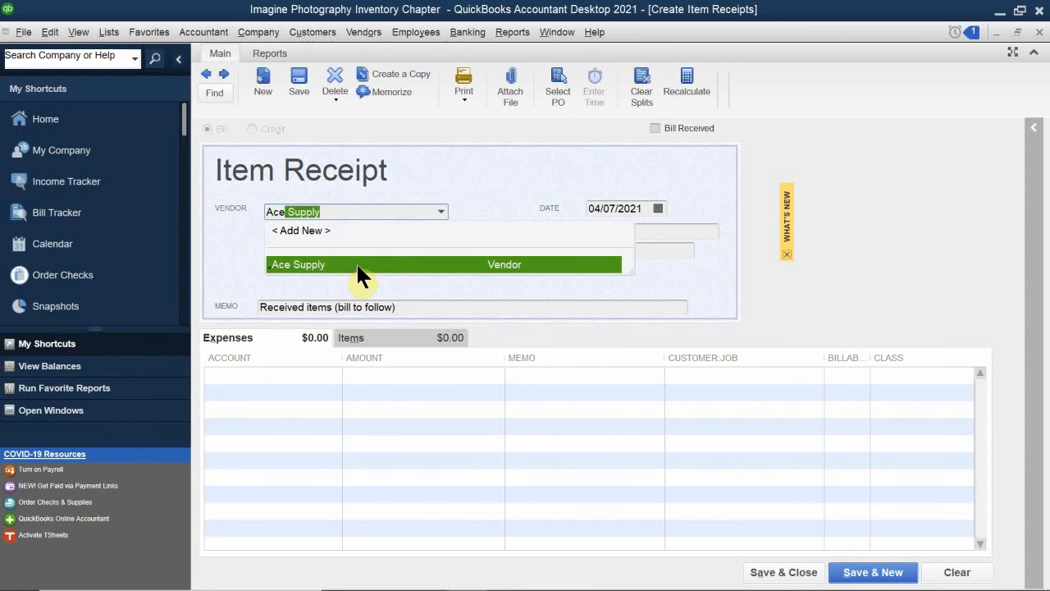
left_click(357, 264)
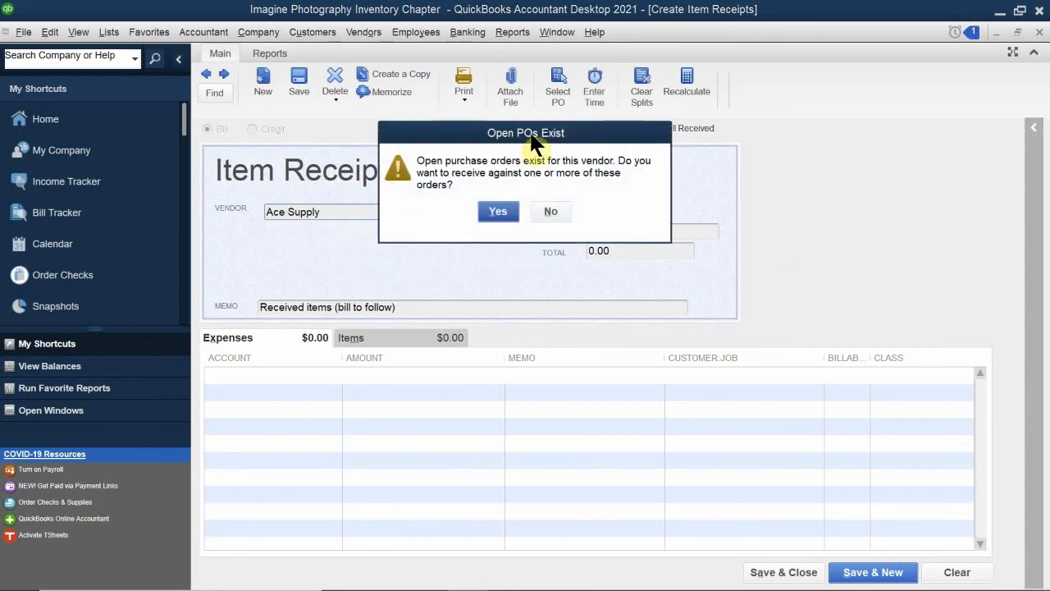
Receive against Ace Supply's open purchase order dated 04/07/2021, bringing its item lines into the receipt
left_click_drag(537, 139, 538, 174)
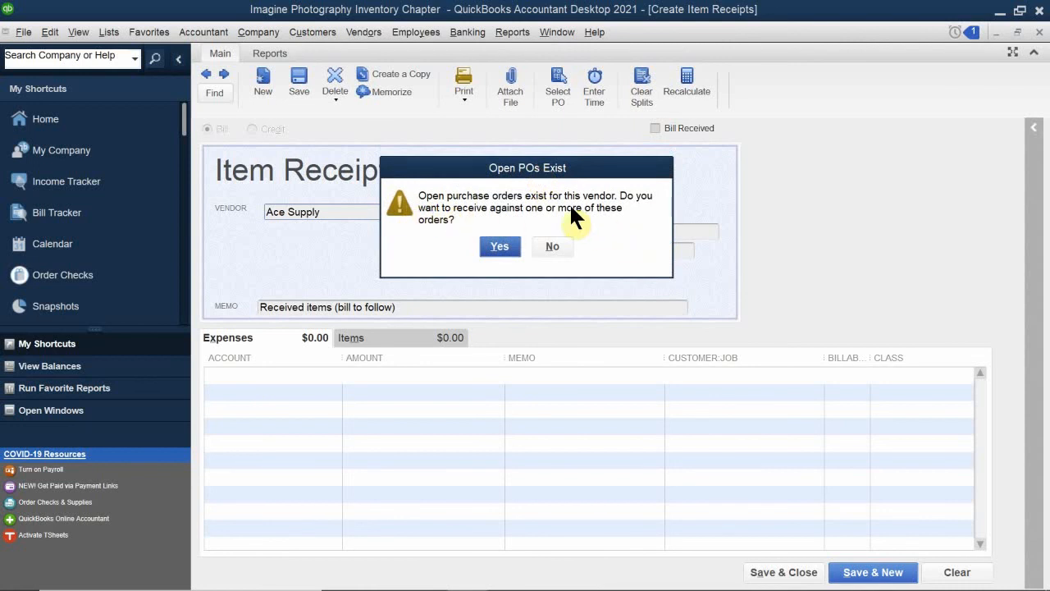
left_click(500, 245)
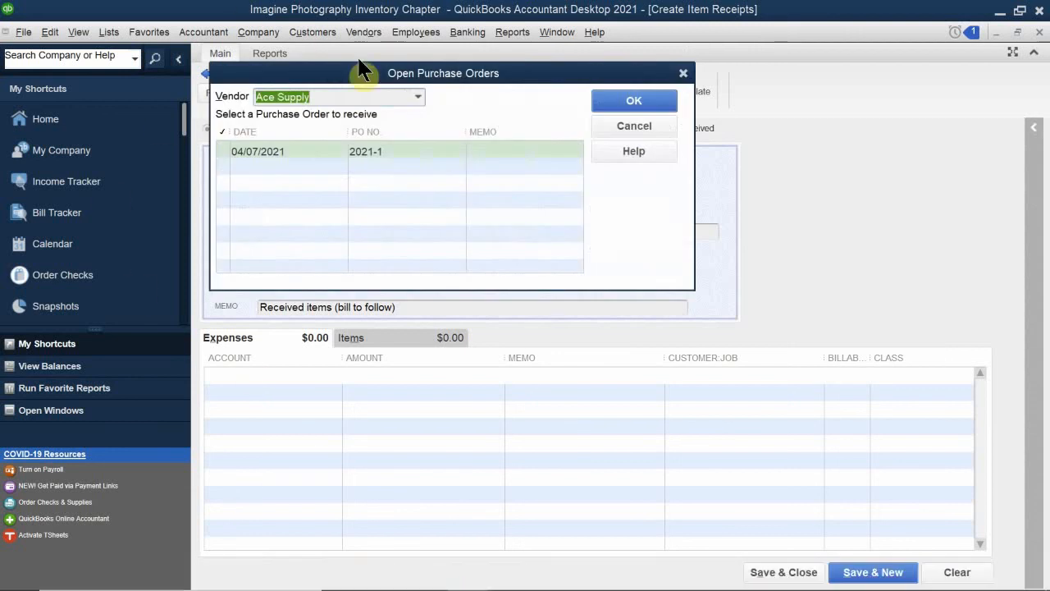
left_click_drag(440, 80, 573, 165)
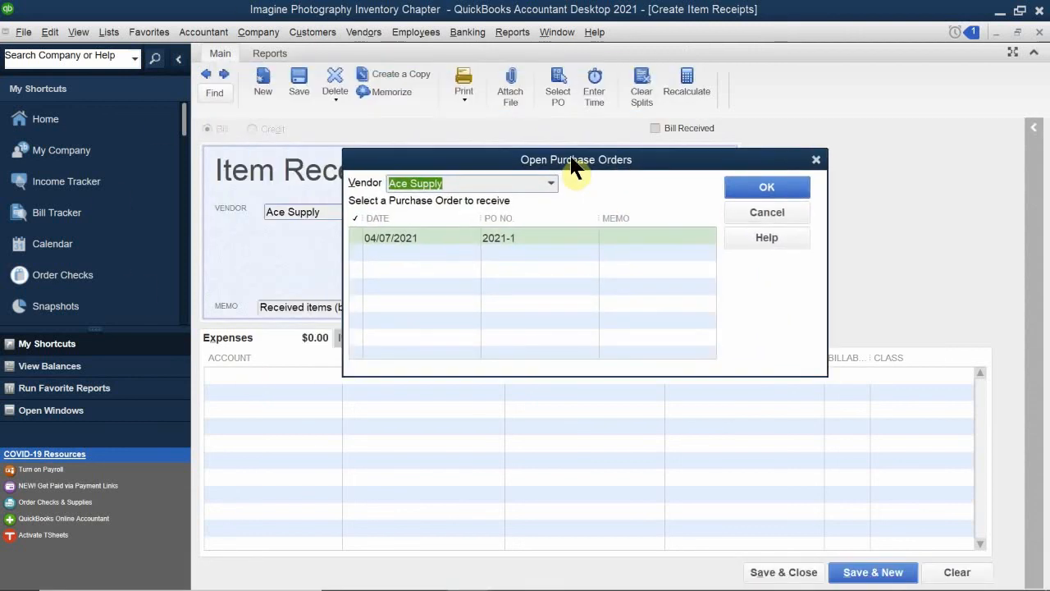
left_click(351, 235)
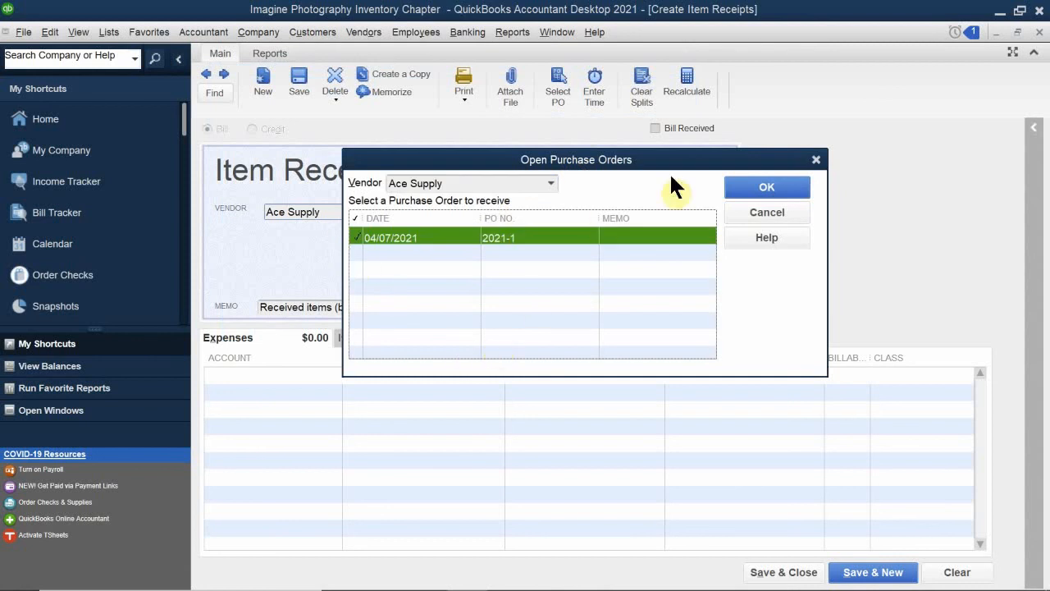
left_click(764, 191)
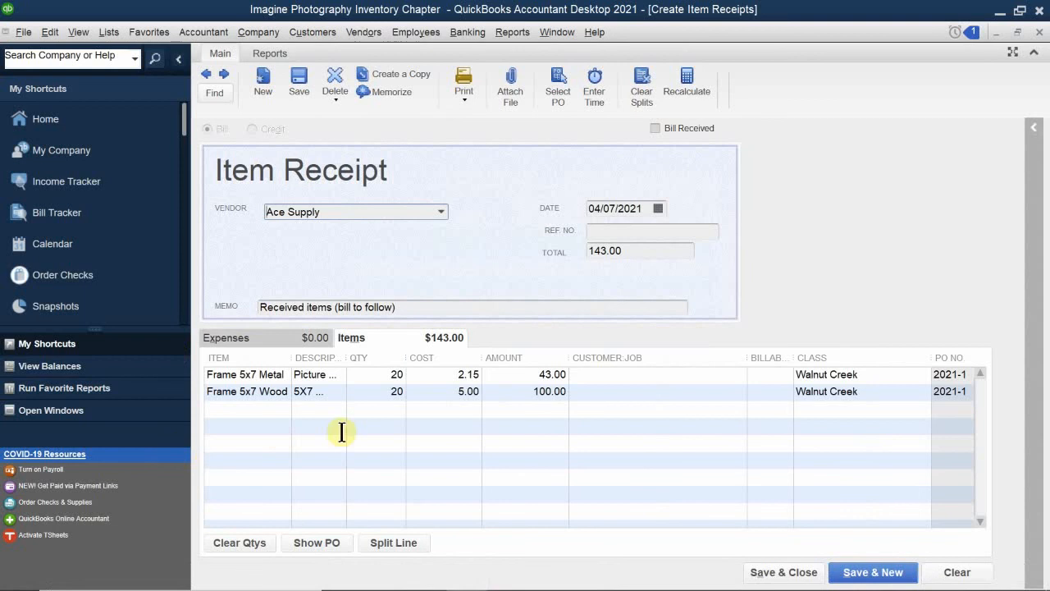
Set the received quantity to 10 on both the Frame 5x7 Metal and Frame 5x7 Wood lines
left_click(371, 375)
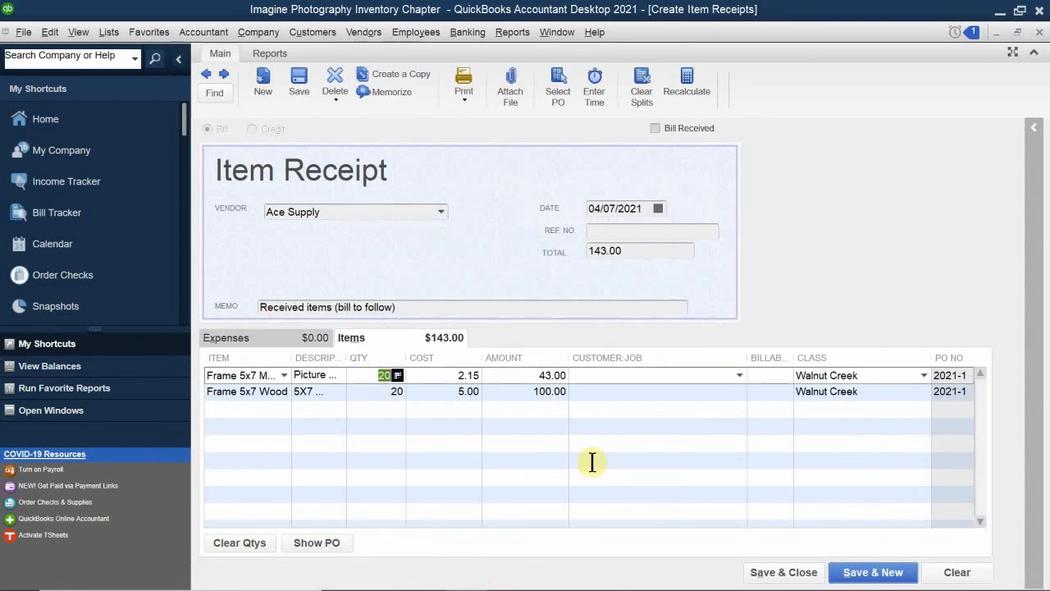
type("10")
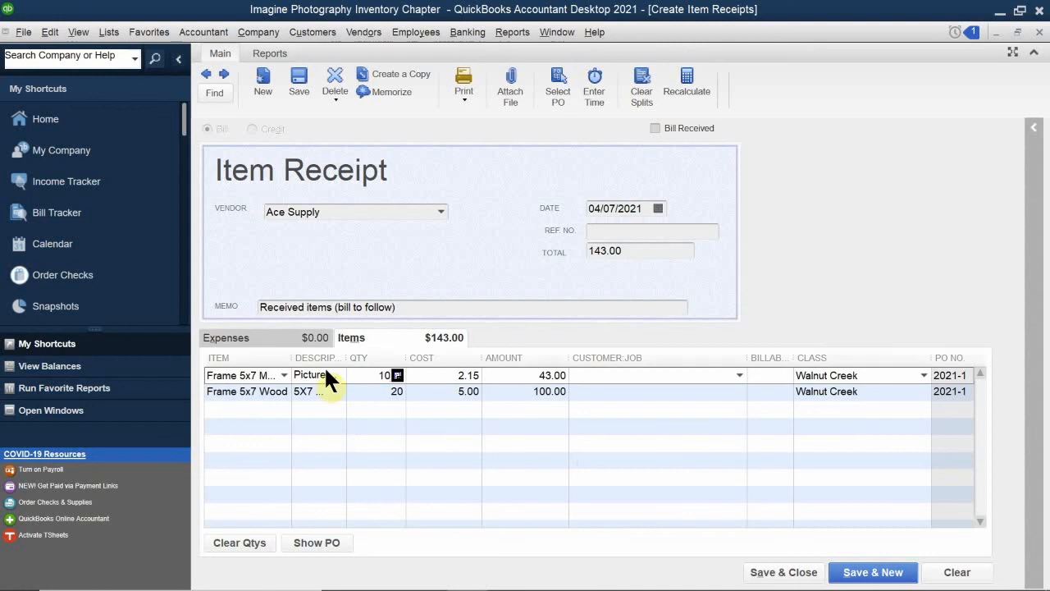
left_click(371, 397)
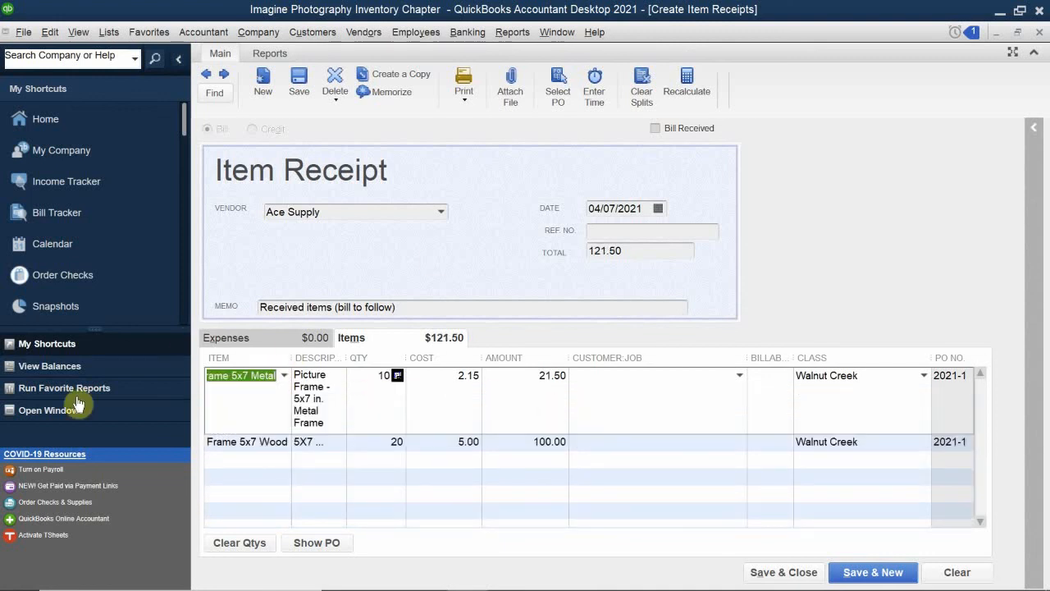
left_click(387, 443)
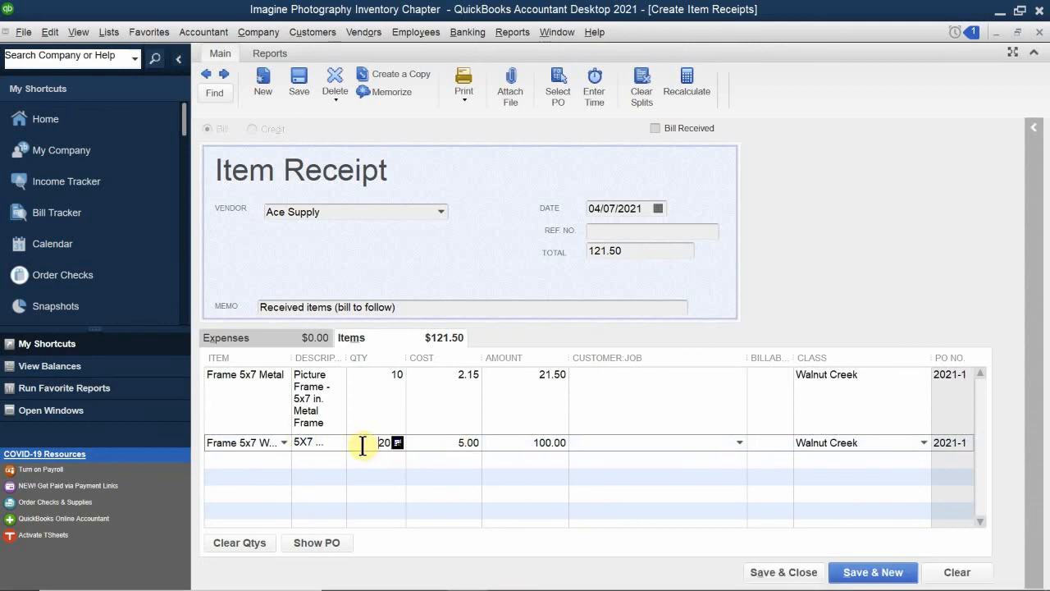
key("BackSpace")
type("10")
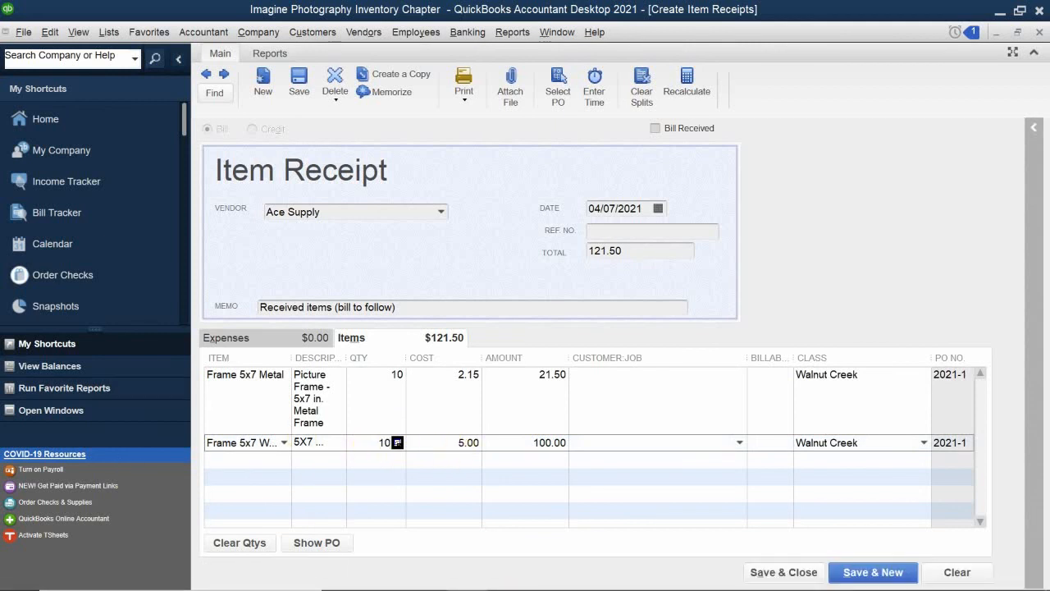
left_click(435, 480)
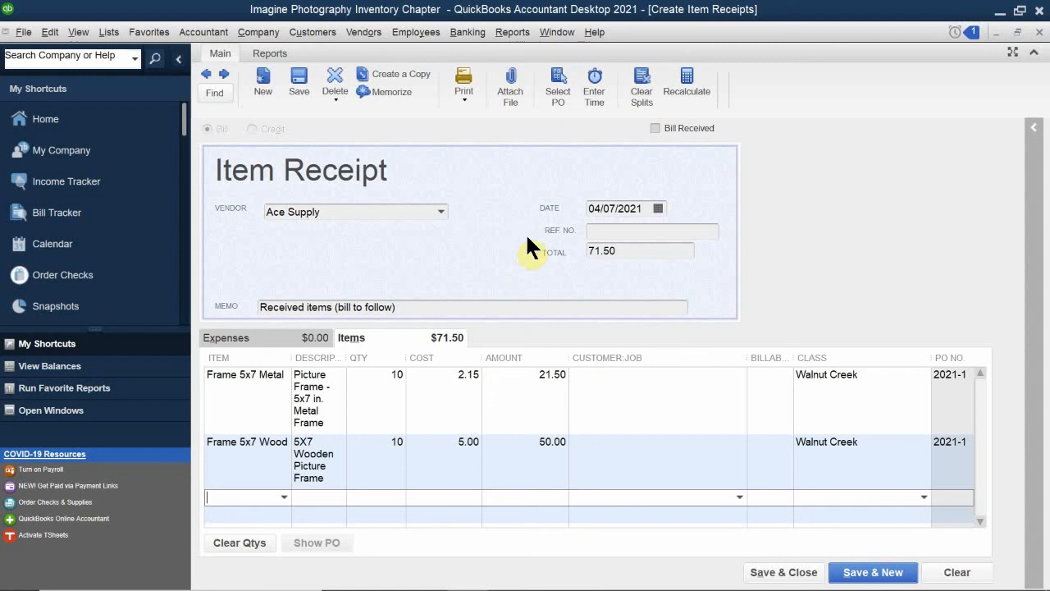
Enter "PO", the purchase order number and the suffix A as the item receipt's reference number
left_click(620, 231)
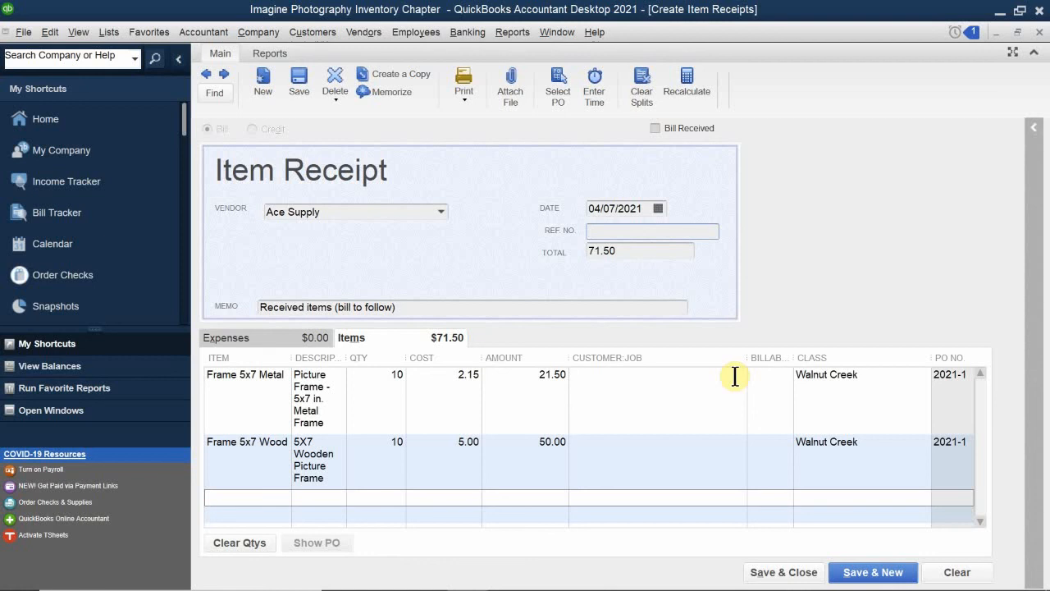
type("PO")
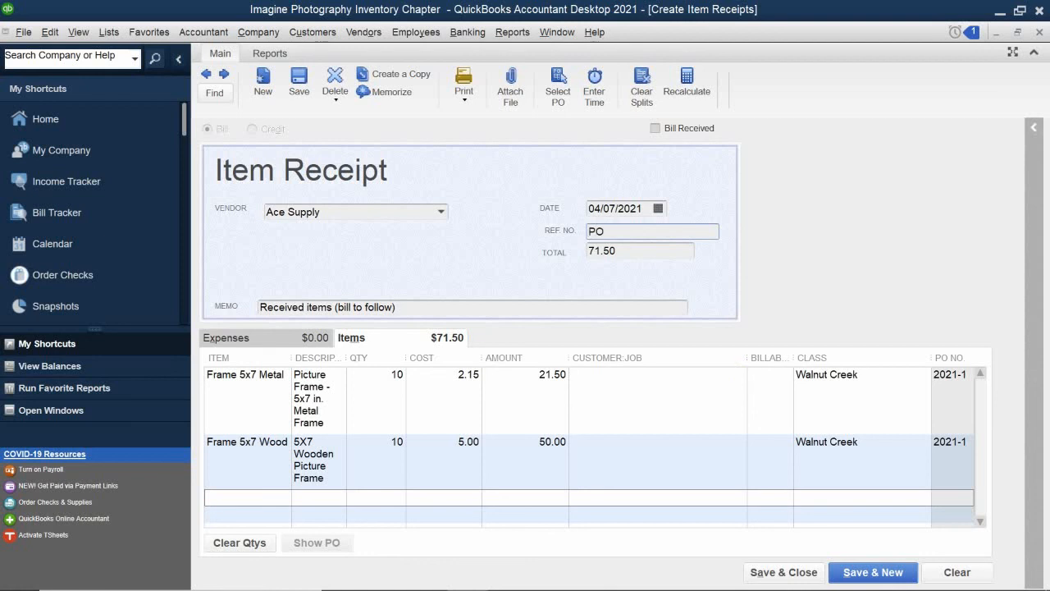
type(" 2021-1")
type("A")
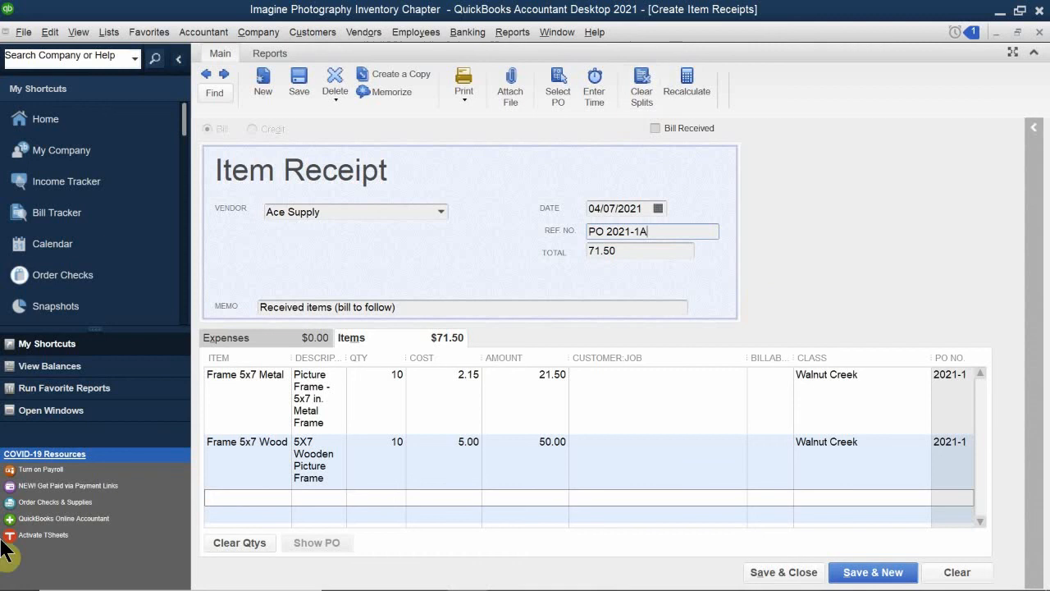
Pick 04/07/2021 as the item receipt's date, then save and close the receipt
left_click(656, 205)
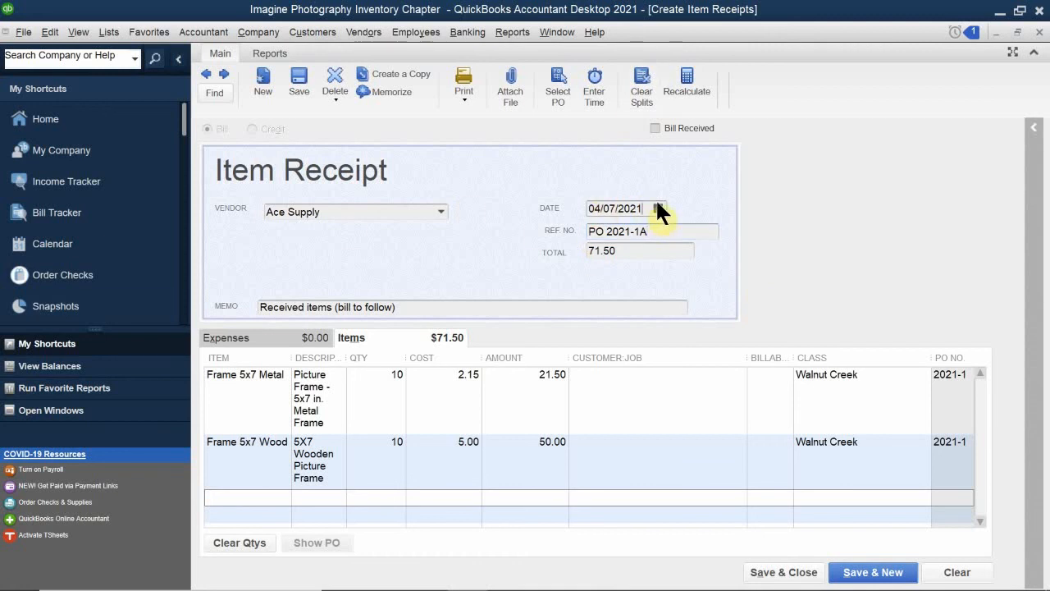
left_click(657, 208)
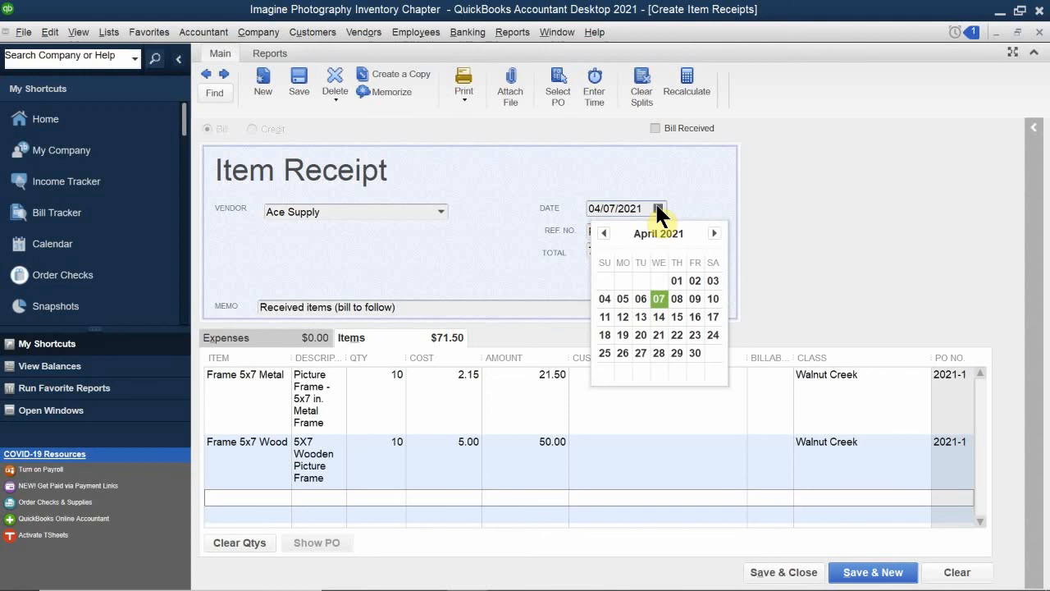
left_click(657, 206)
left_click(657, 299)
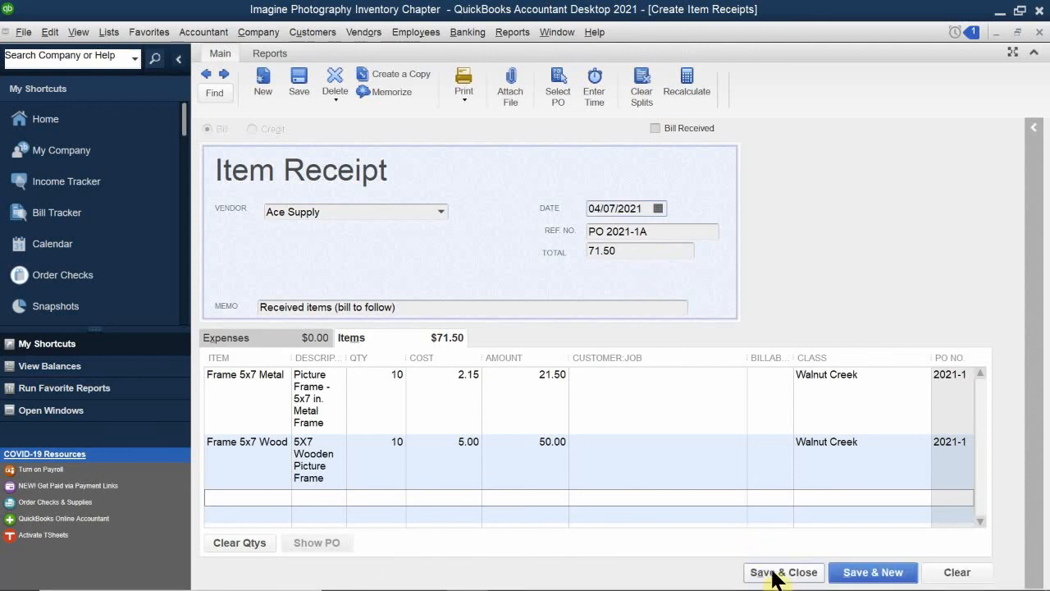
left_click(775, 571)
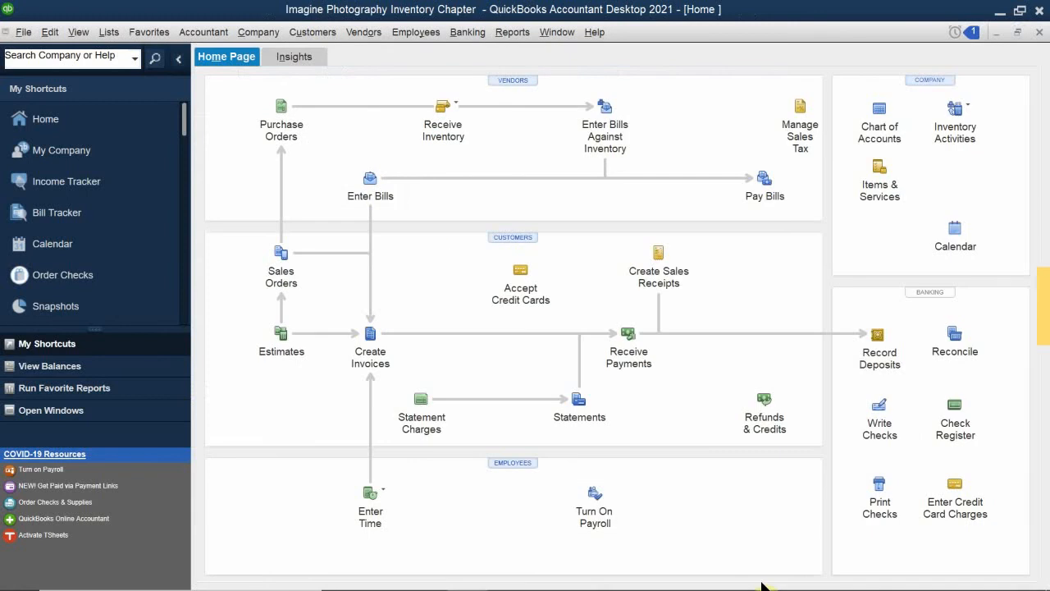
Check the frames' on-hand and on-order quantities in the Inventory Stock Status by Item report, then close it
left_click(513, 33)
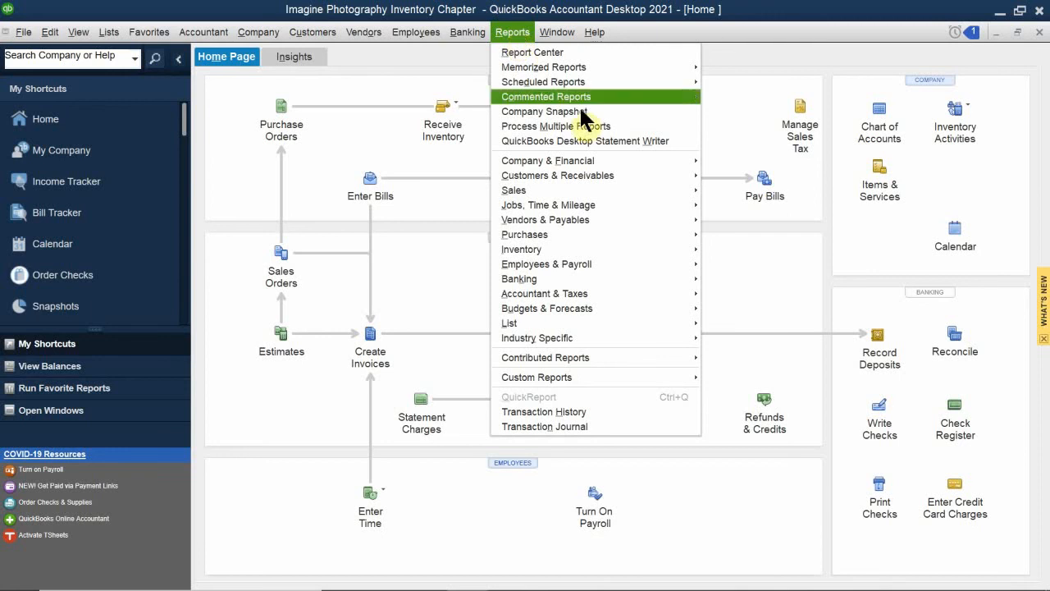
mouse_move(658, 252)
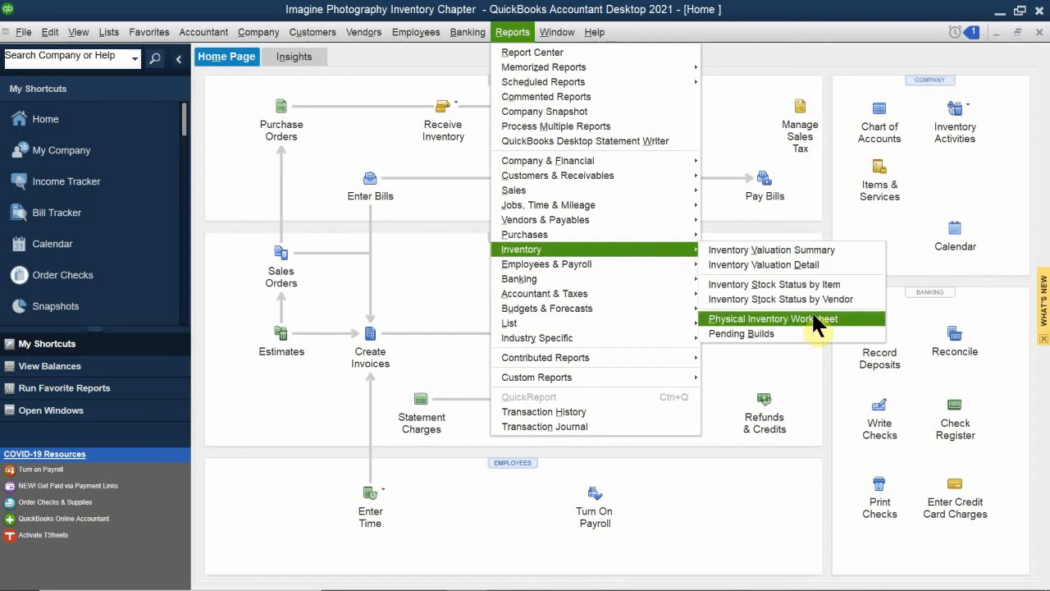
left_click(830, 287)
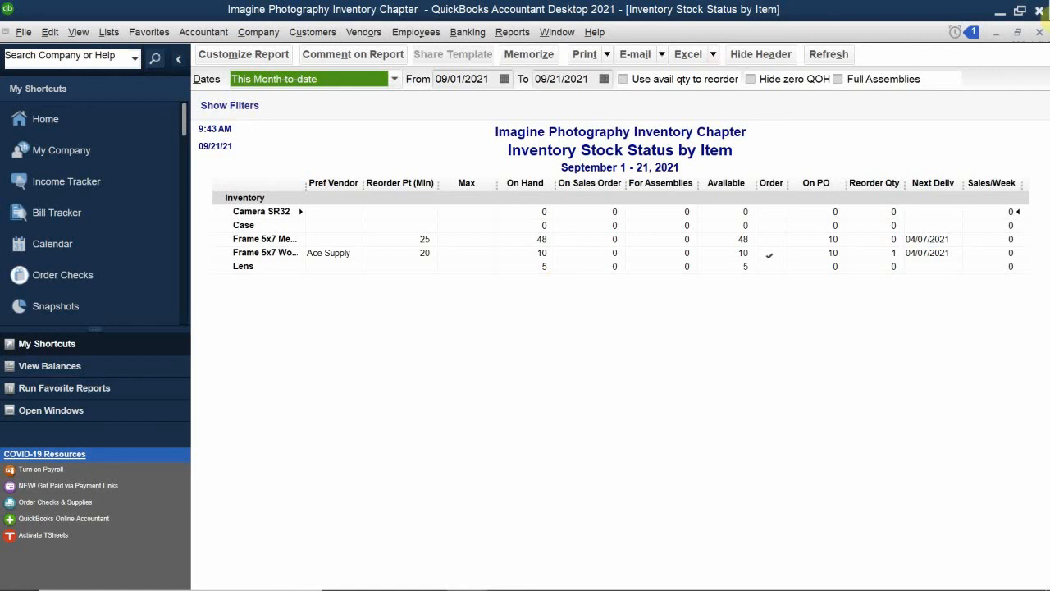
left_click(1038, 33)
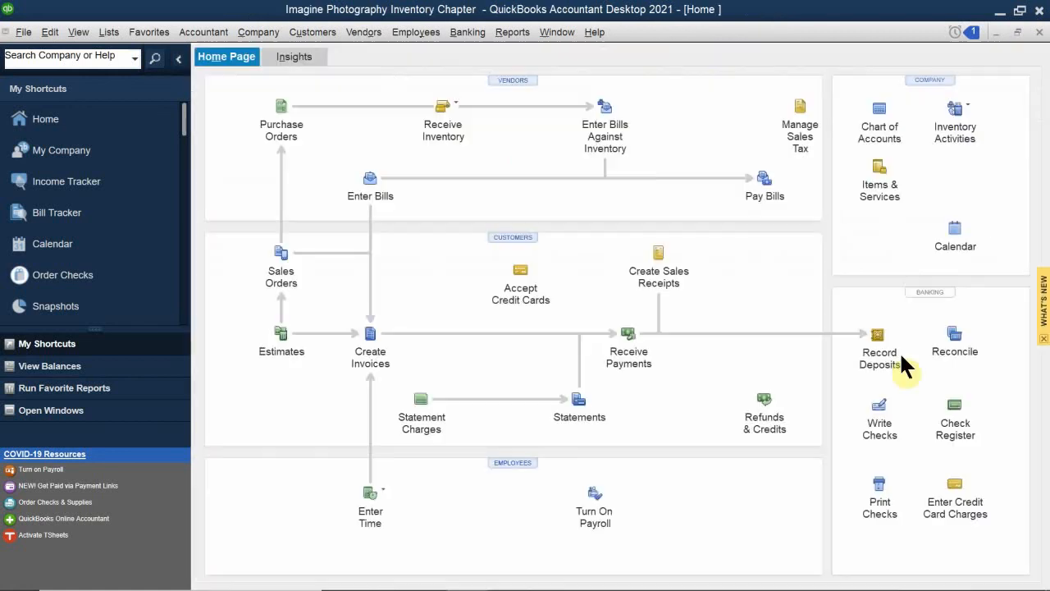
Open the Open Purchase Orders report to review the Ace Supply order's amount and open balance
left_click(510, 33)
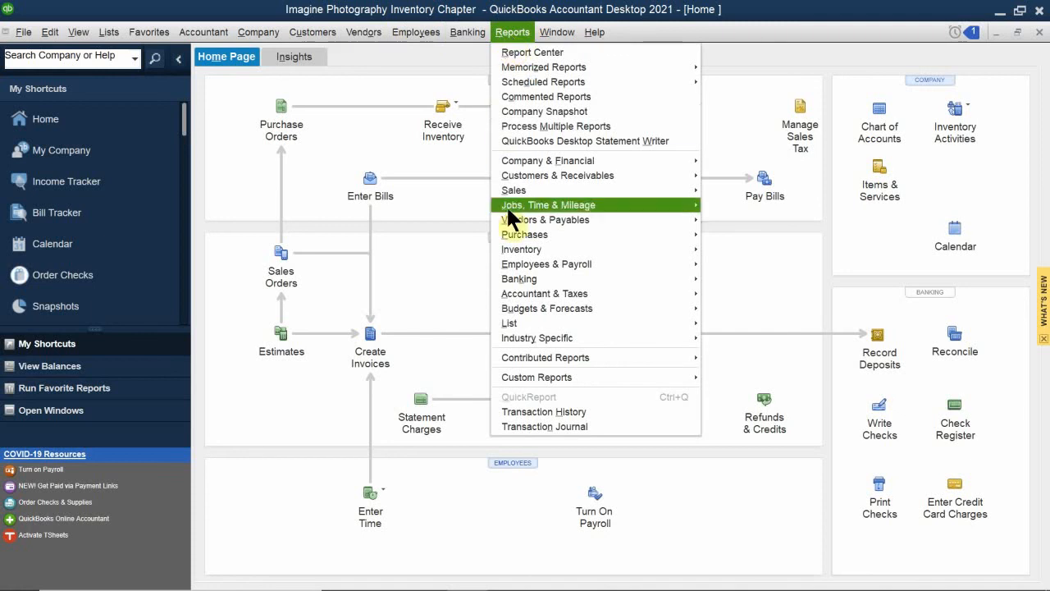
mouse_move(525, 234)
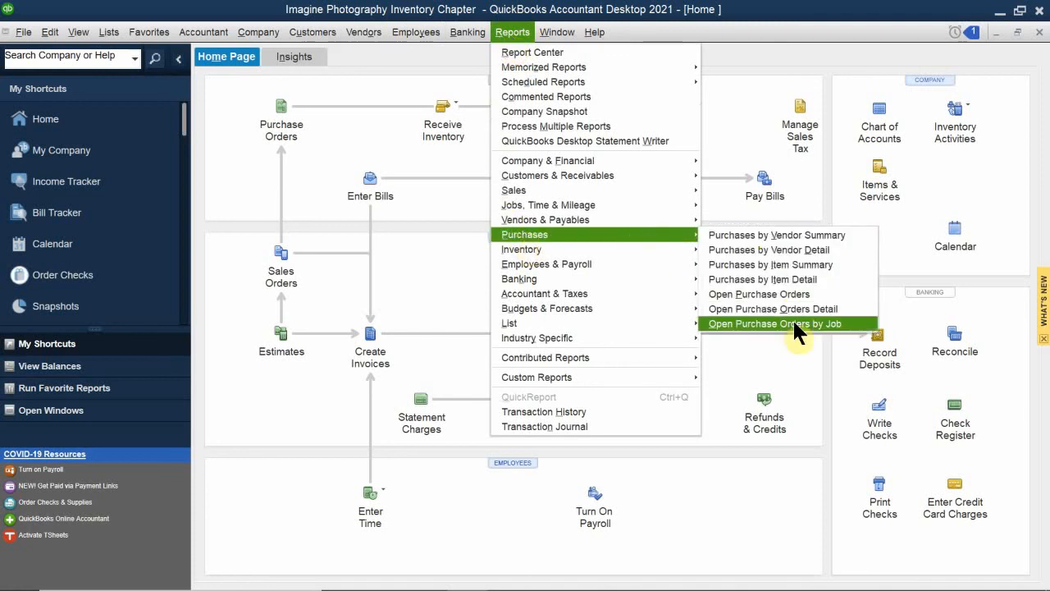
left_click(808, 295)
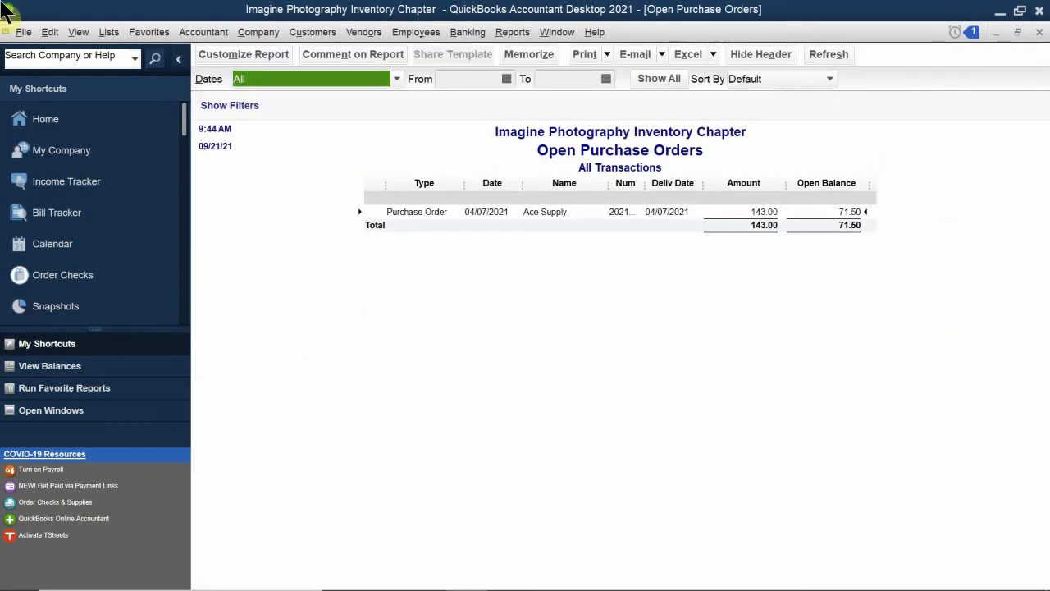
left_click(357, 209)
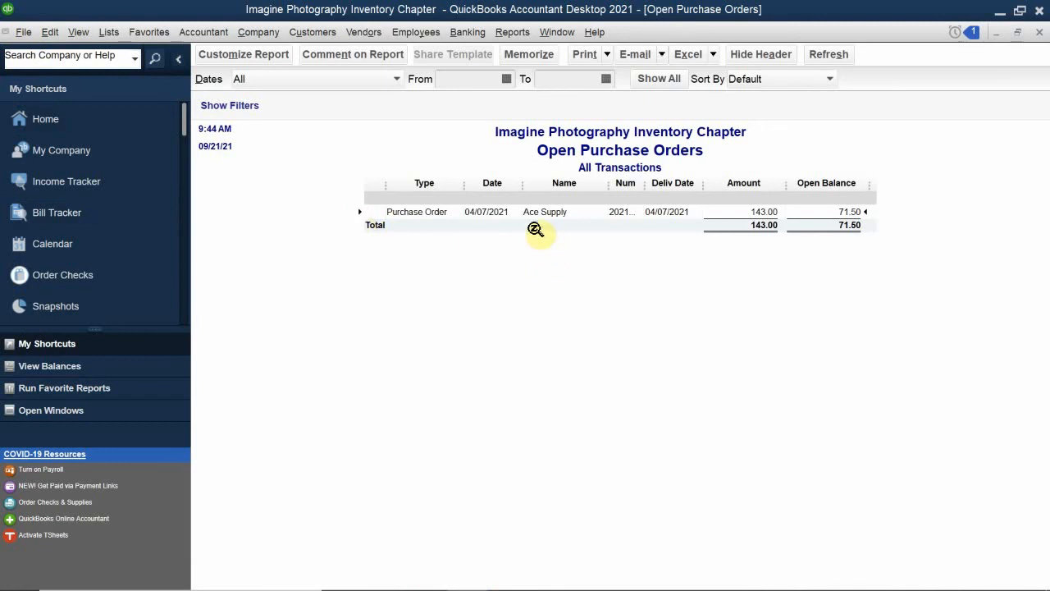
Inspect the Ace Supply purchase order's backordered and received quantities and its related transactions, then close the order and the report
double_click(488, 211)
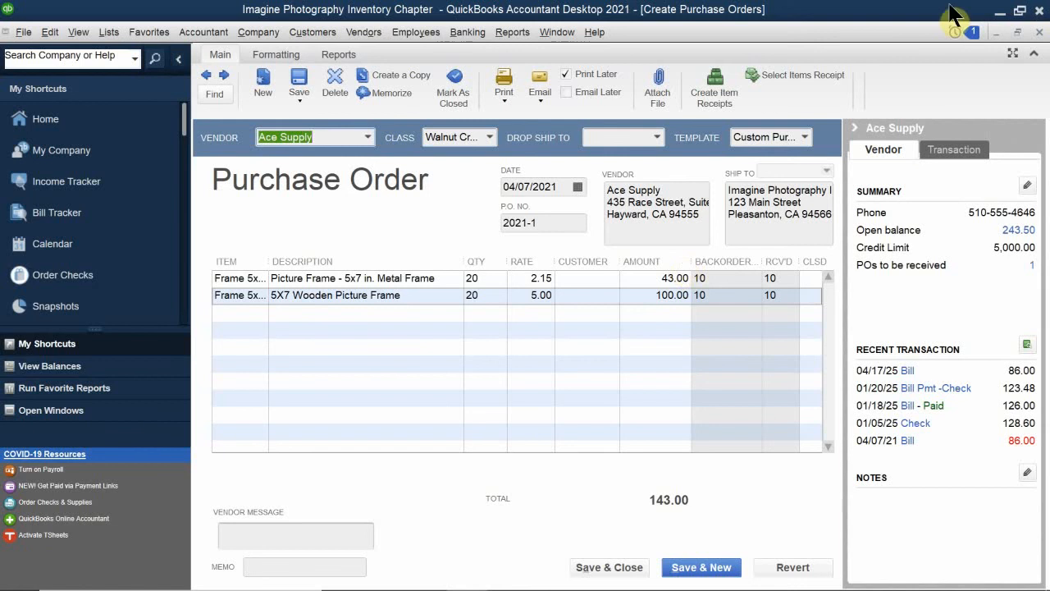
left_click(958, 150)
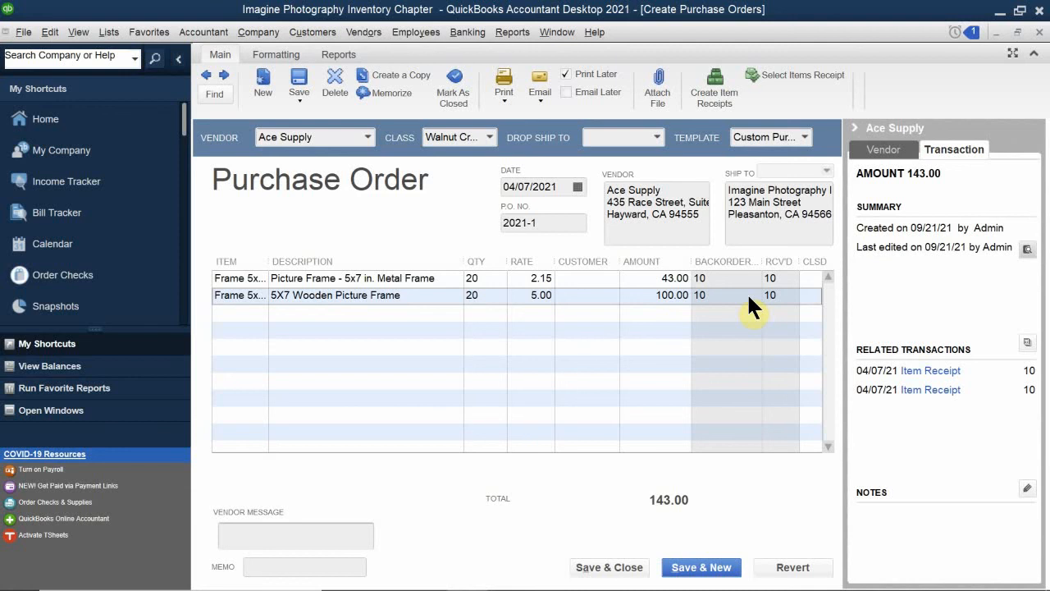
left_click(1038, 32)
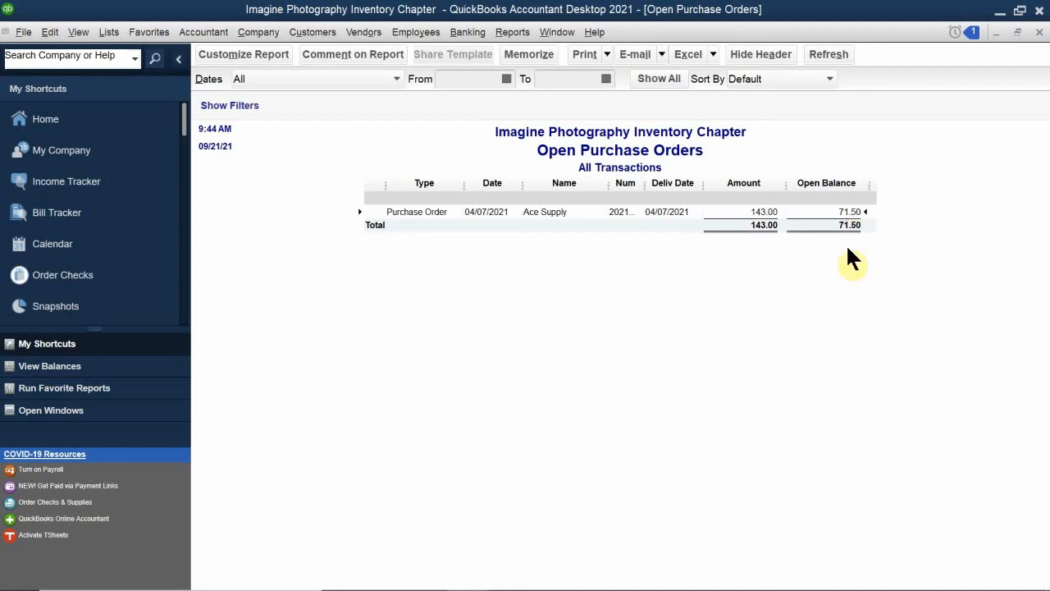
left_click(1039, 32)
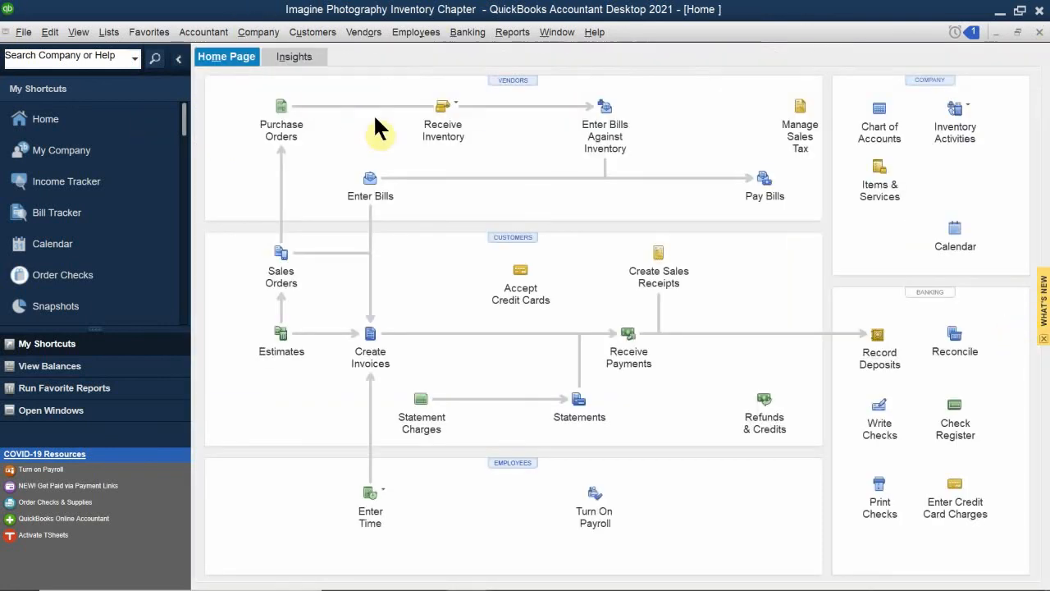
Start receiving inventory without a bill from Ace Supply, against the vendor's open purchase order dated 04/07/2021
left_click(457, 109)
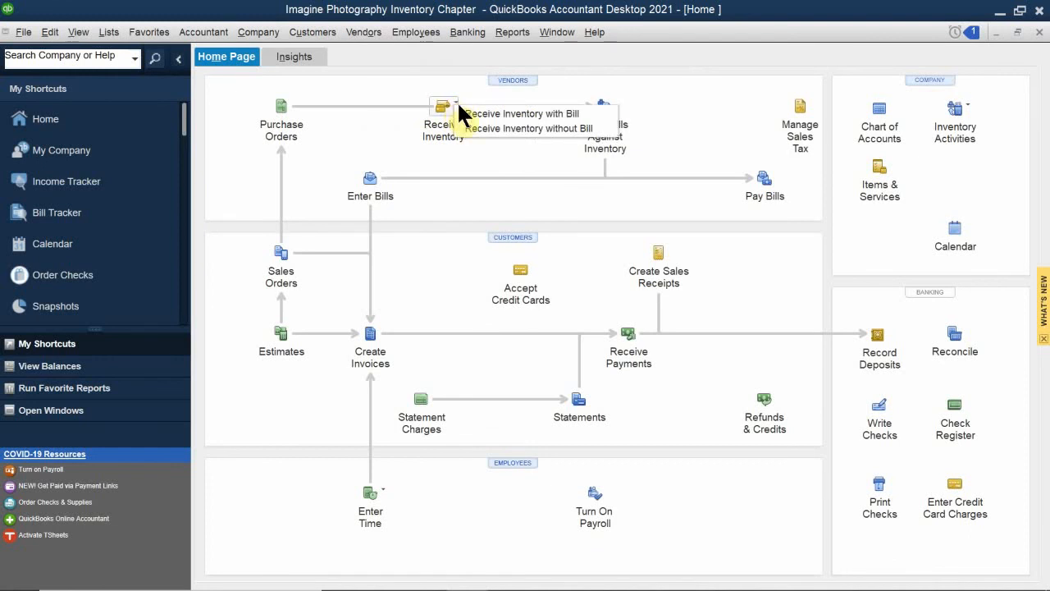
left_click(515, 129)
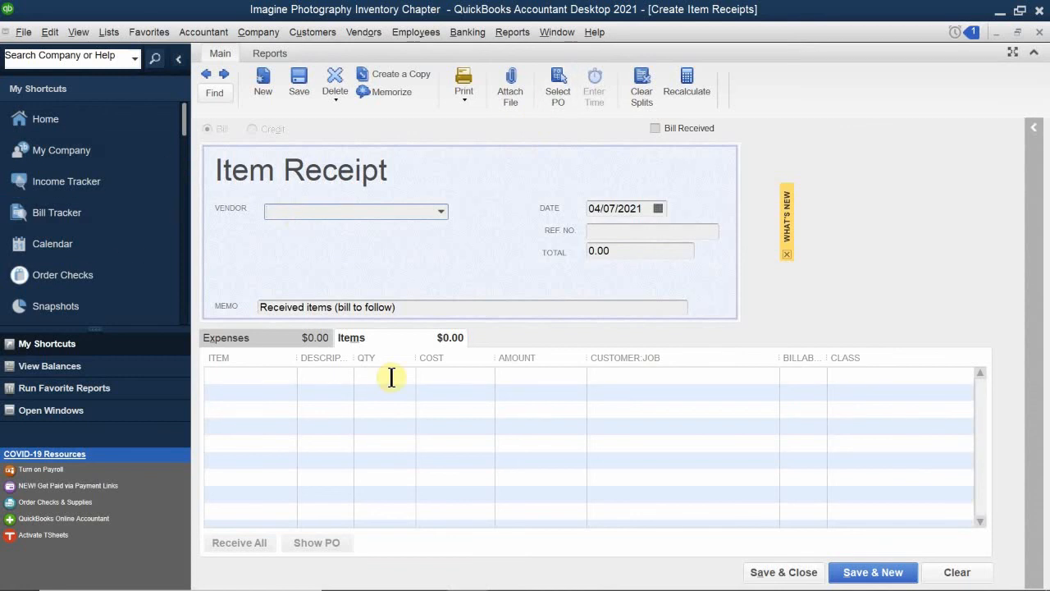
type("av")
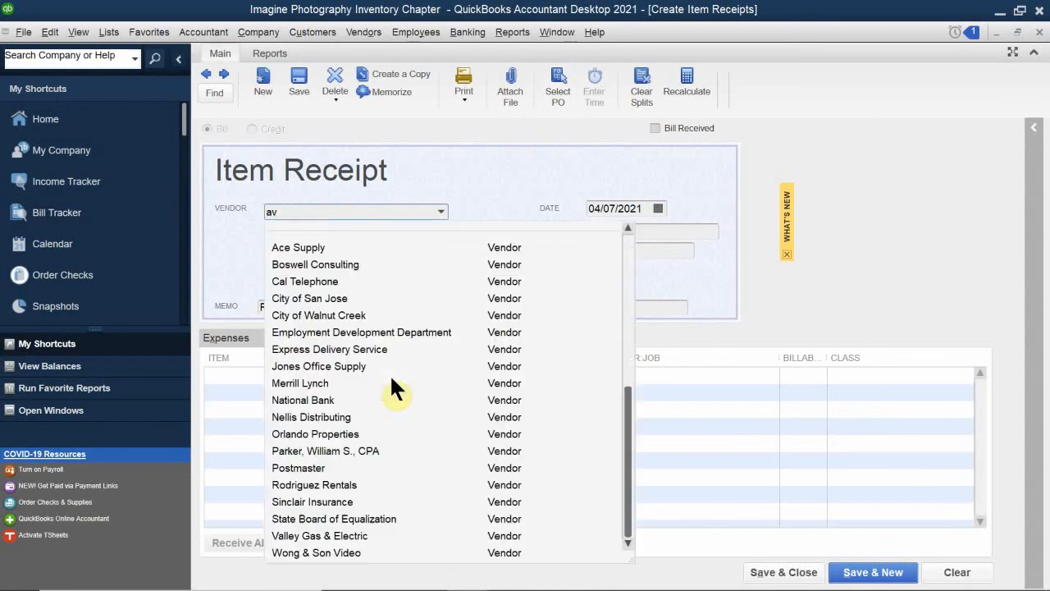
key("BackSpace")
type("ce")
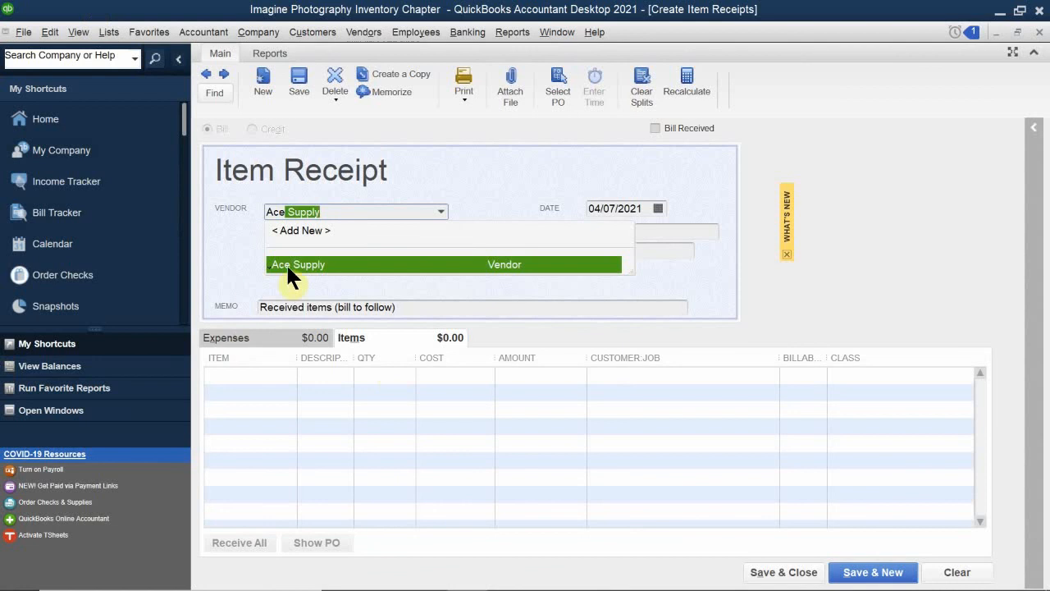
left_click(289, 265)
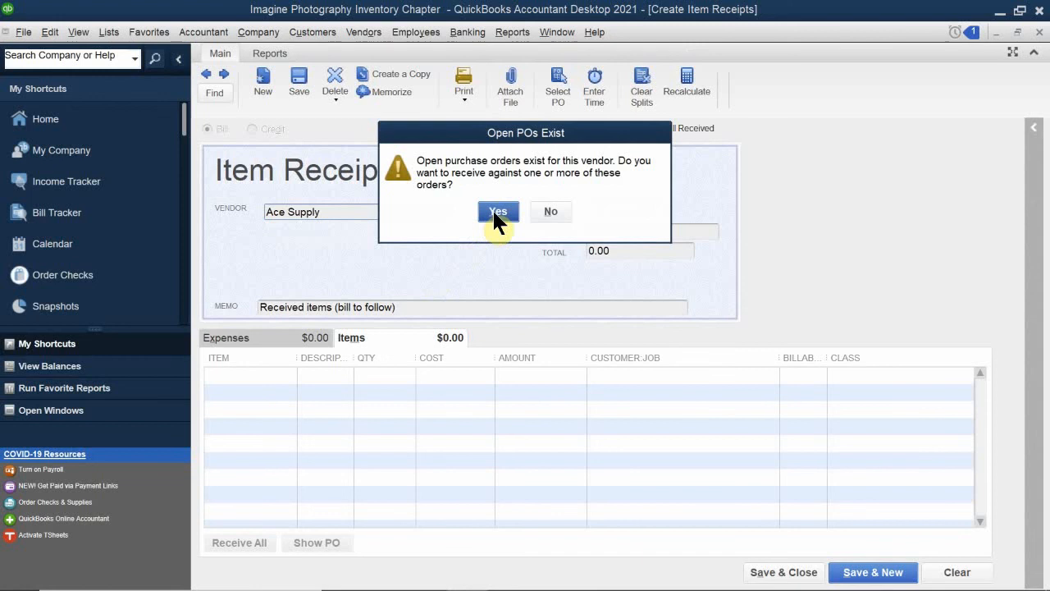
left_click(497, 212)
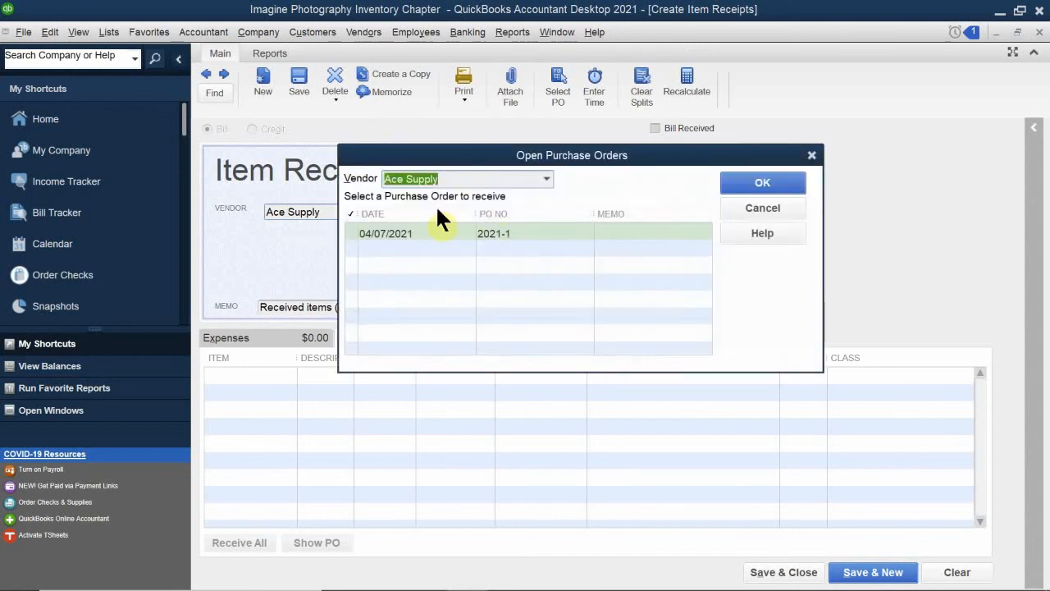
left_click(396, 233)
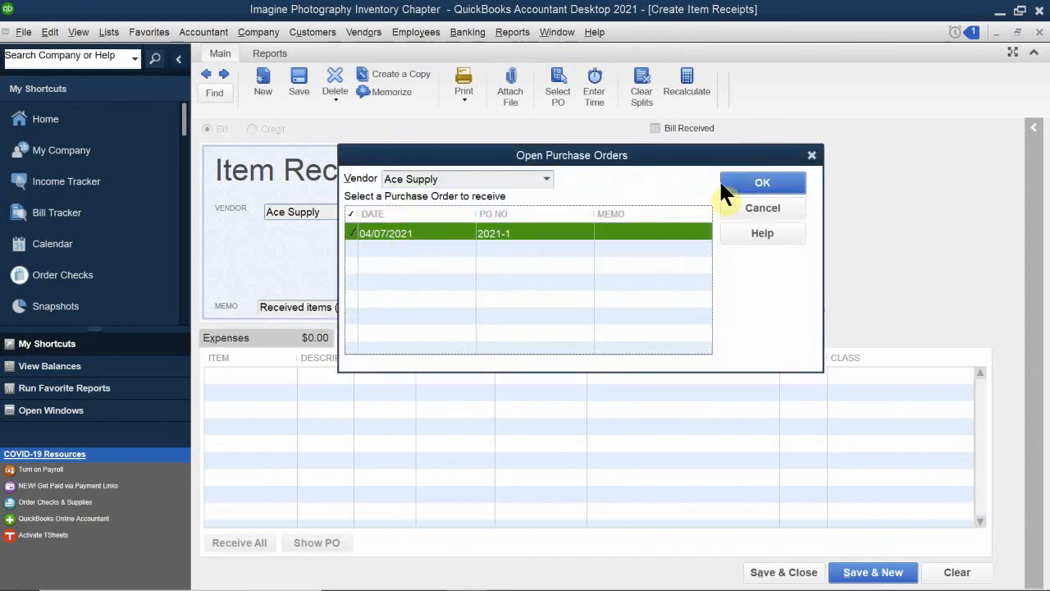
left_click(741, 187)
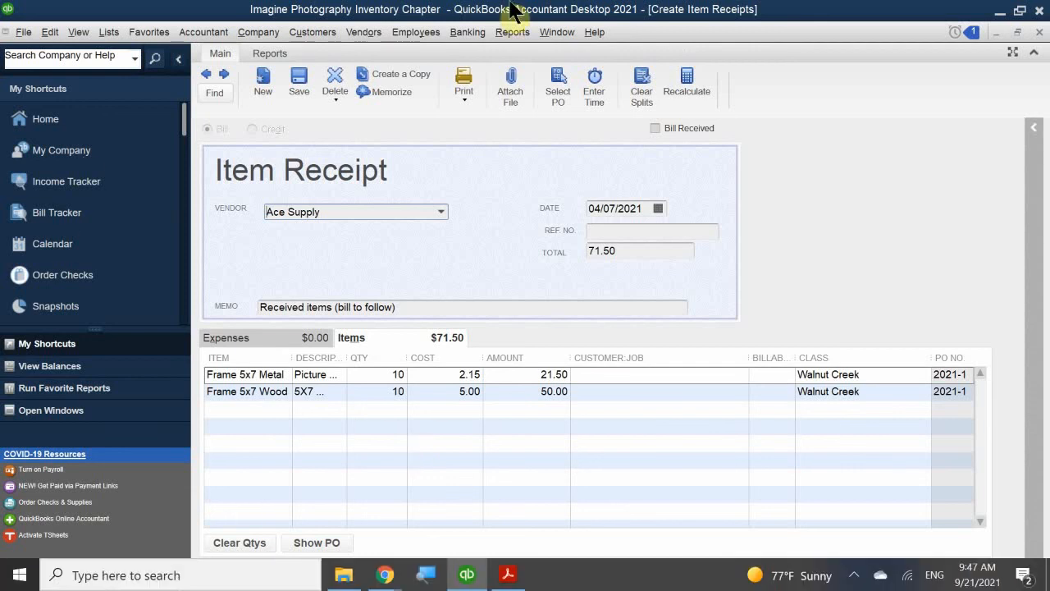
Date the item receipt 04/10/2021, reference it with "PO", the purchase order number and suffix B, then save and close it
left_click(658, 208)
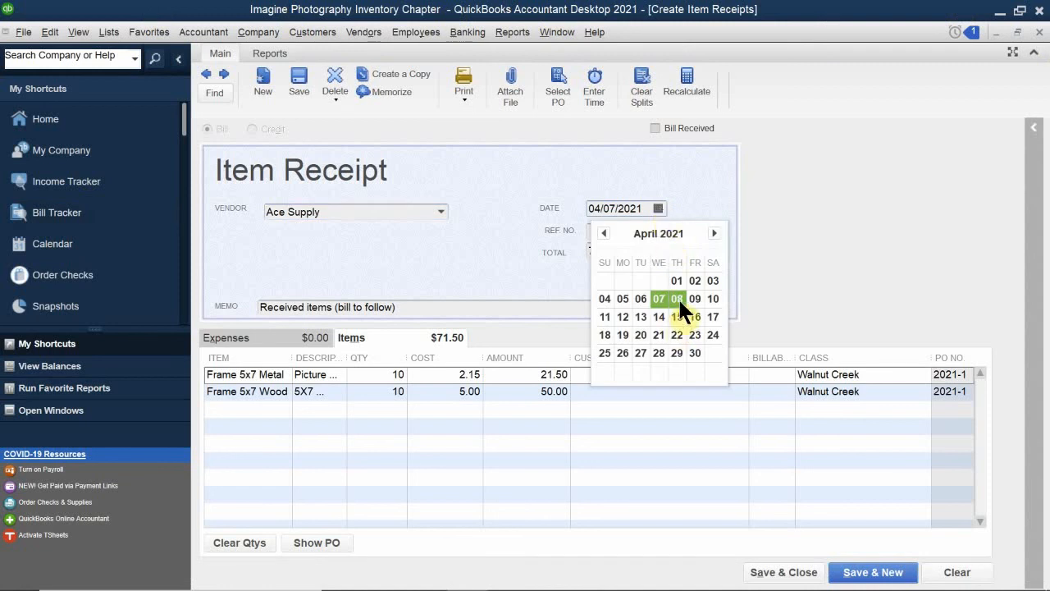
left_click(713, 299)
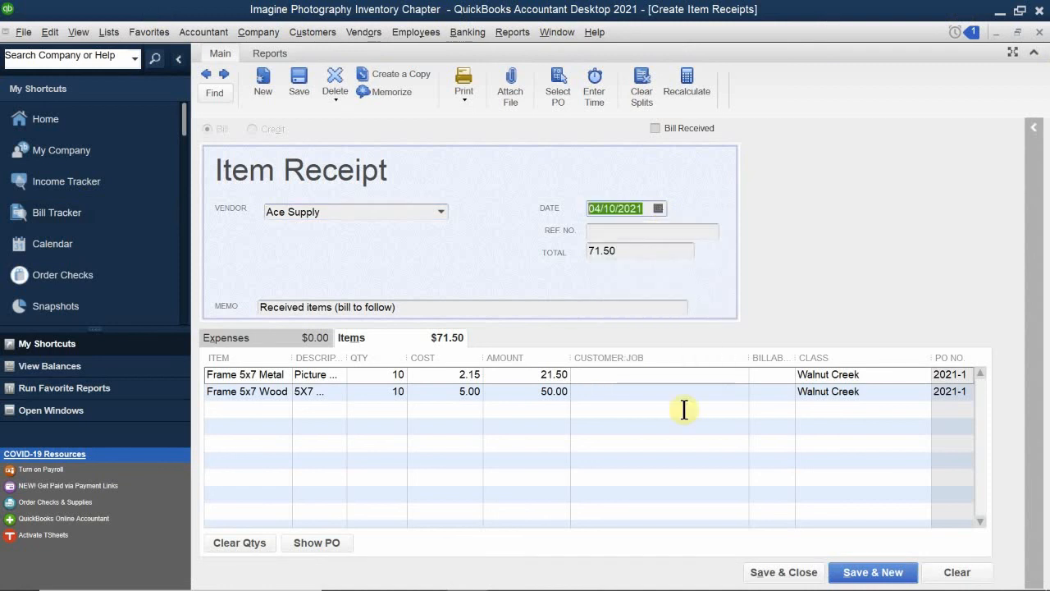
left_click(612, 230)
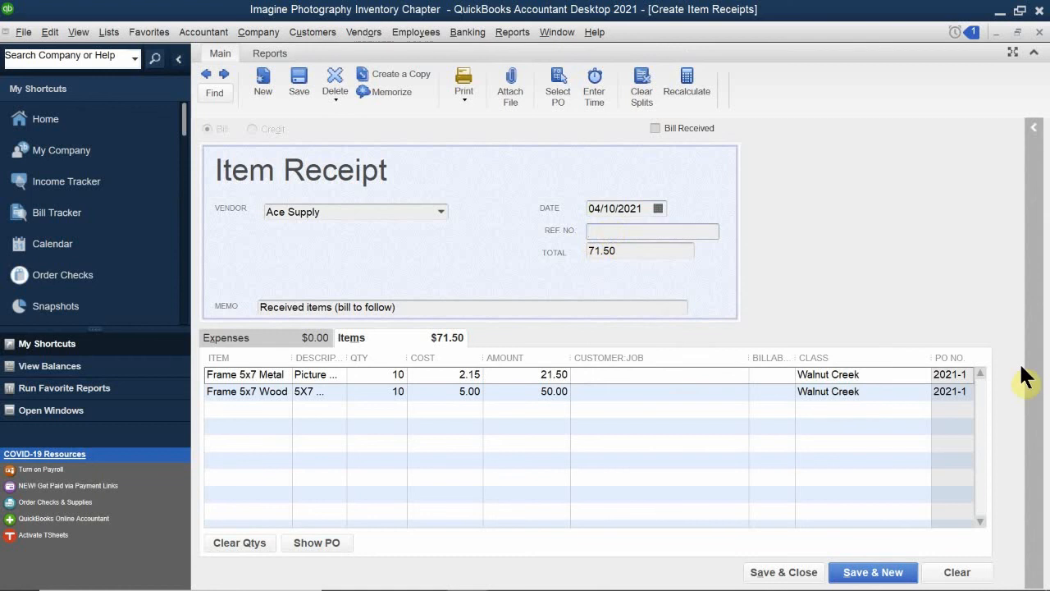
type("PO 2021-")
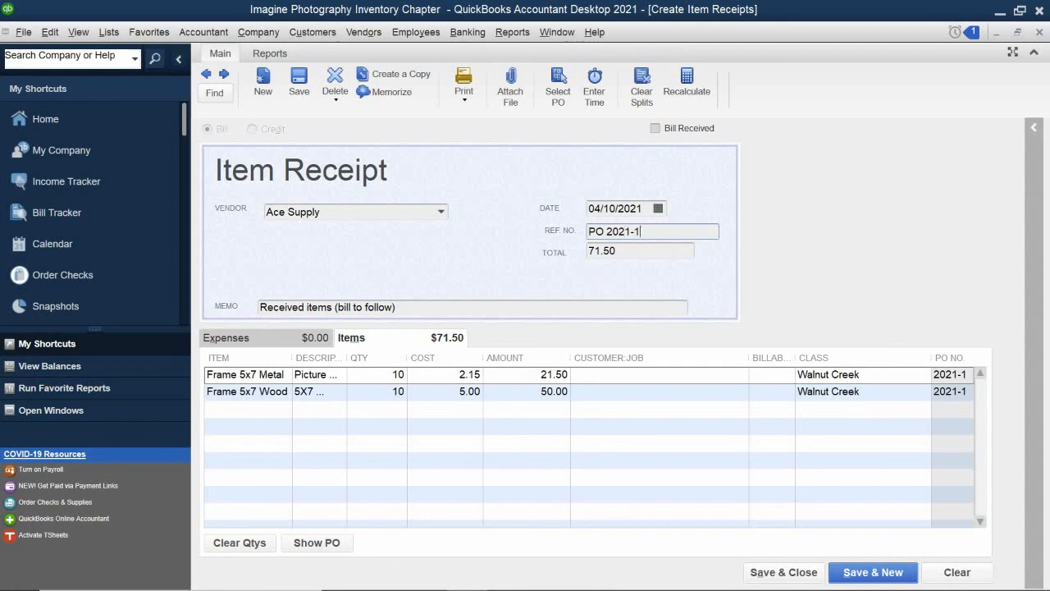
type("1B")
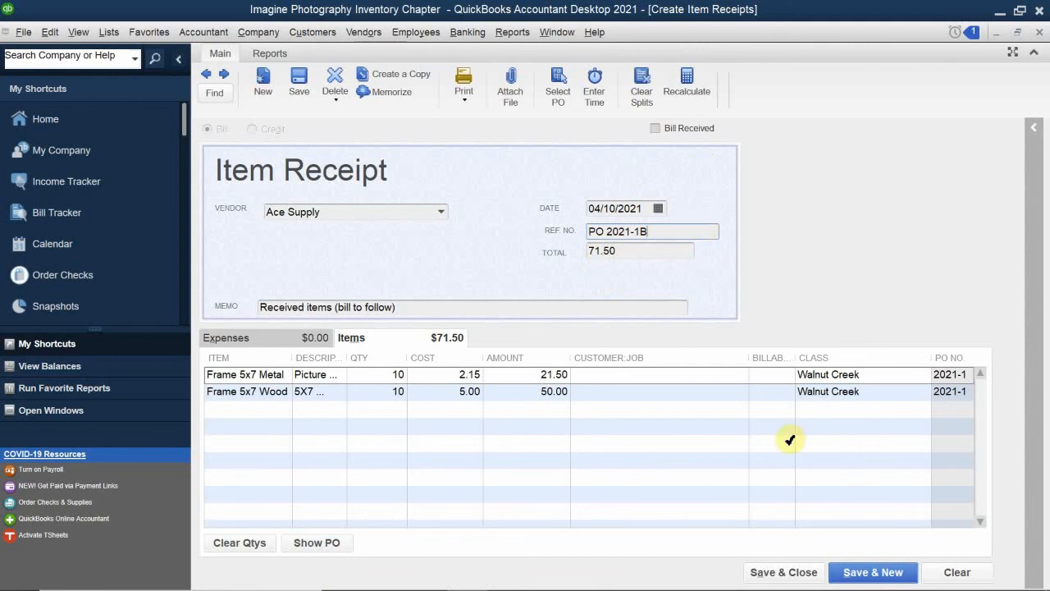
left_click(758, 574)
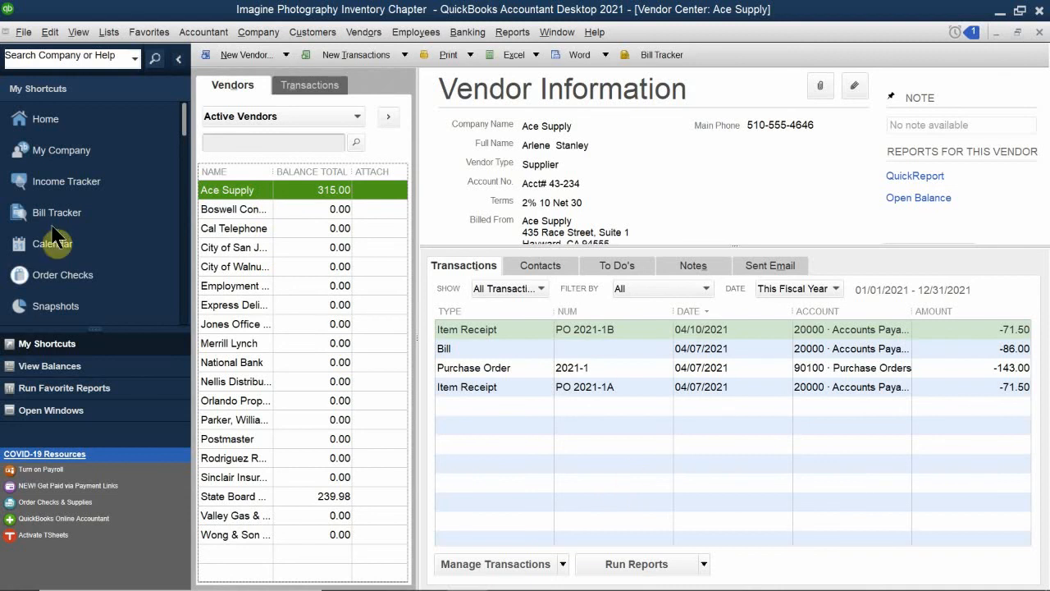
Review Ace Supply's 04/10/2021 item receipt from the vendor's transactions, then close the receipt and the Vendor Center
left_click(476, 332)
double_click(475, 328)
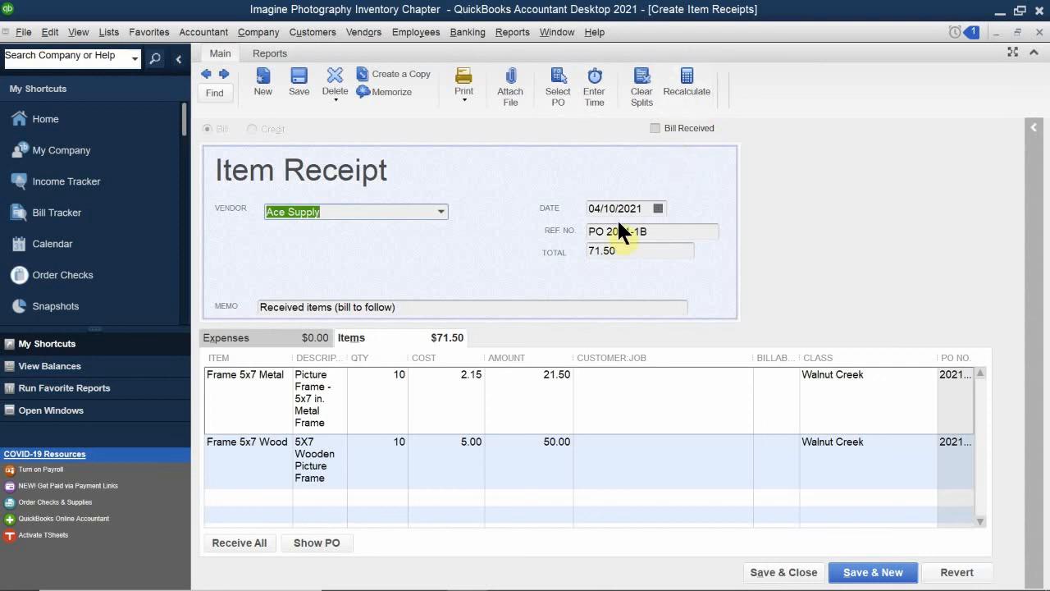
left_click(1039, 32)
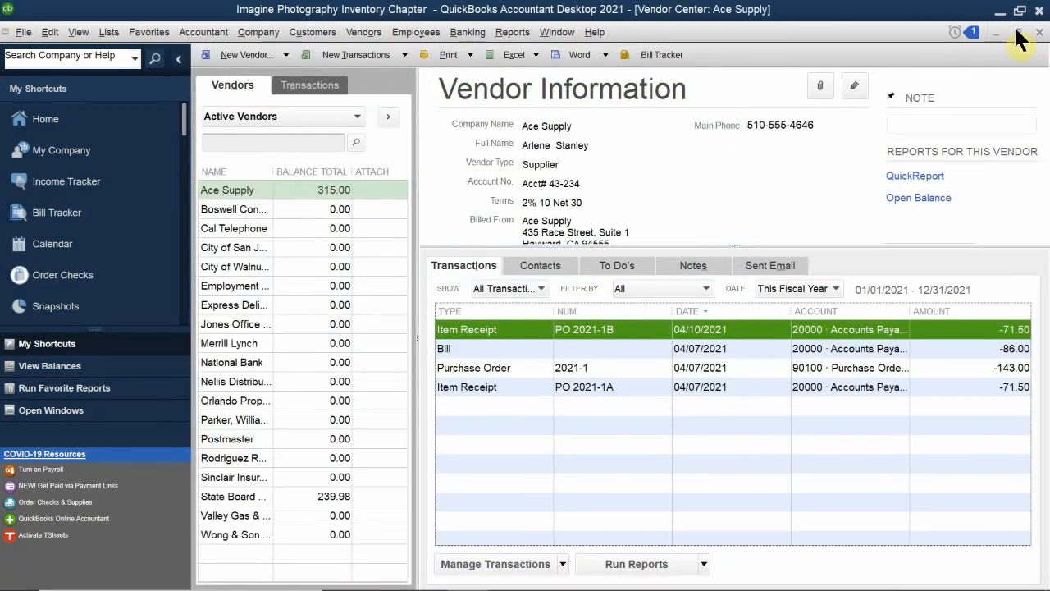
left_click(1040, 32)
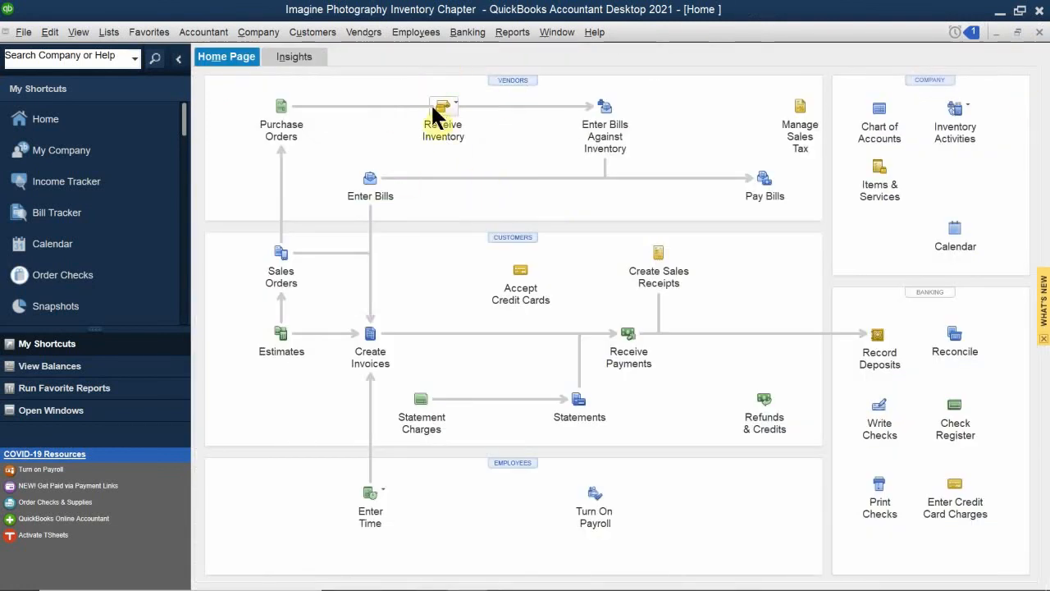
Start entering a bill against received inventory and choose Ace Supply as the vendor
left_click(605, 125)
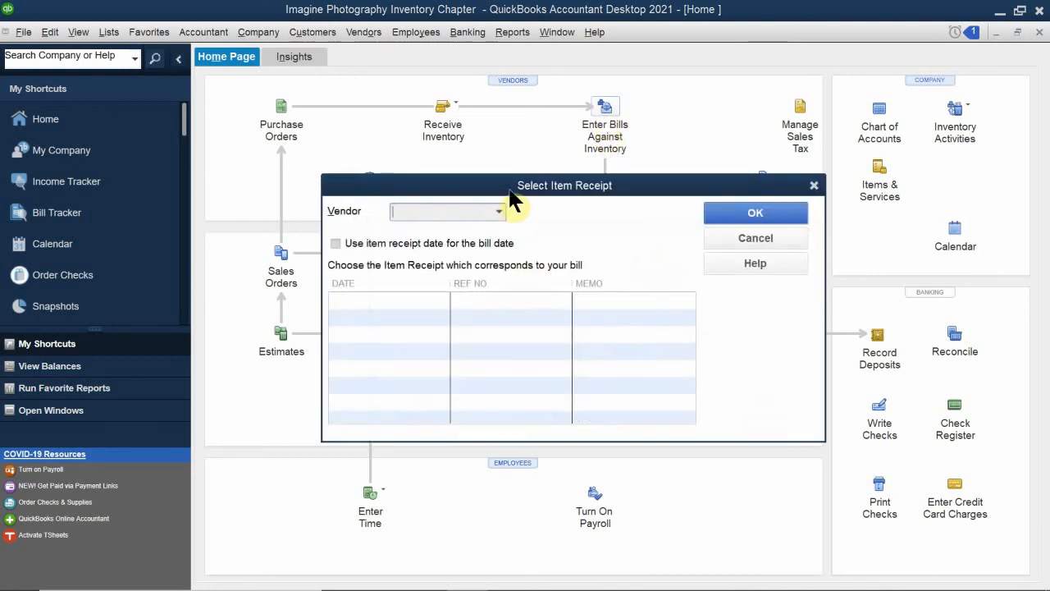
left_click_drag(490, 191, 493, 165)
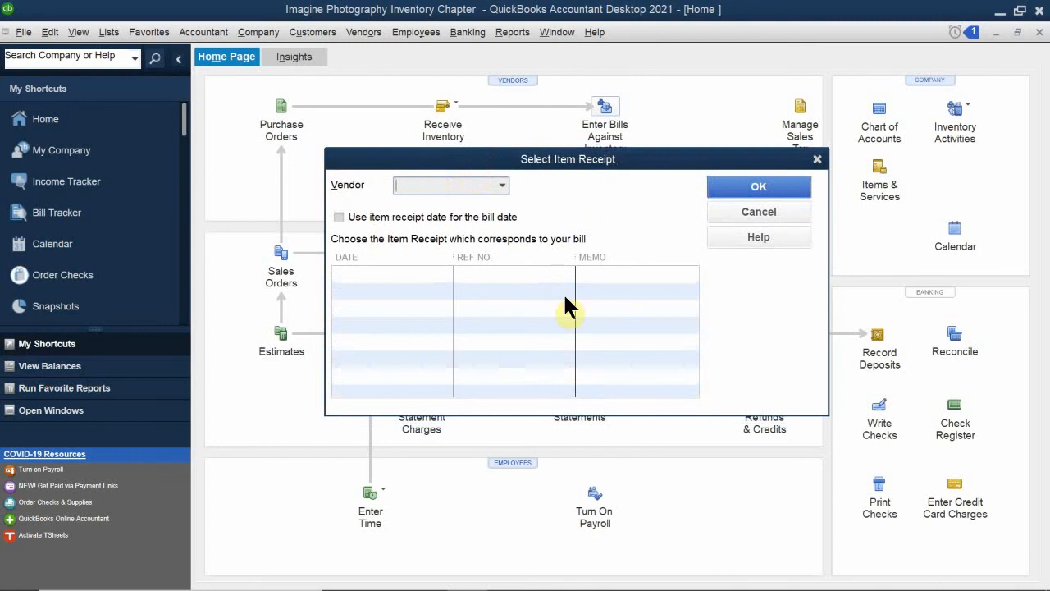
type("Ace Supply")
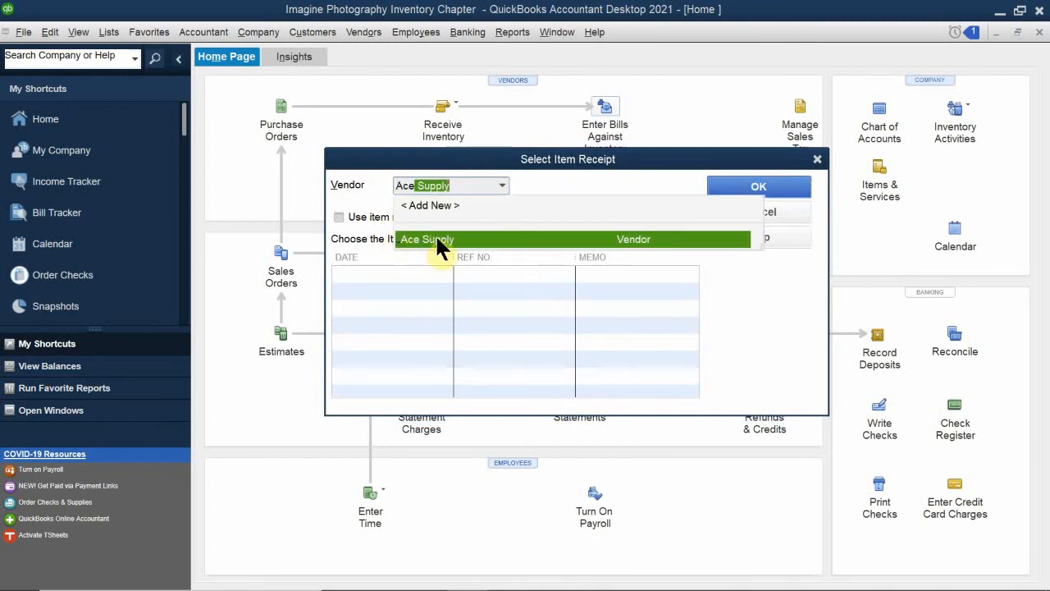
left_click(437, 238)
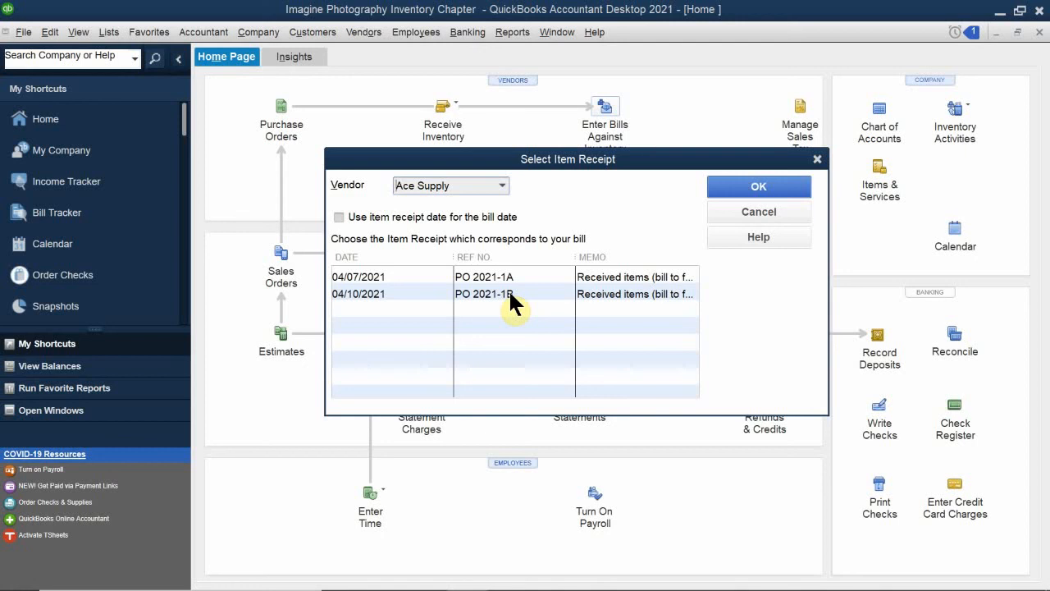
Choose Ace Supply's 04/07/2021 item receipt as the one to bill against and open it as a bill
left_click(401, 277)
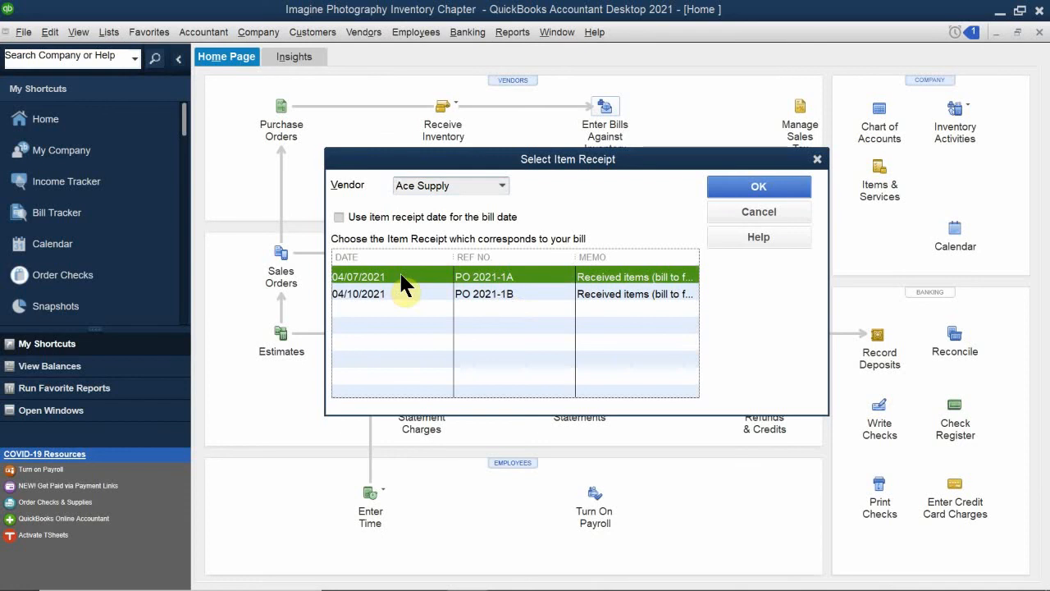
left_click(404, 289)
left_click(410, 276)
left_click(409, 302)
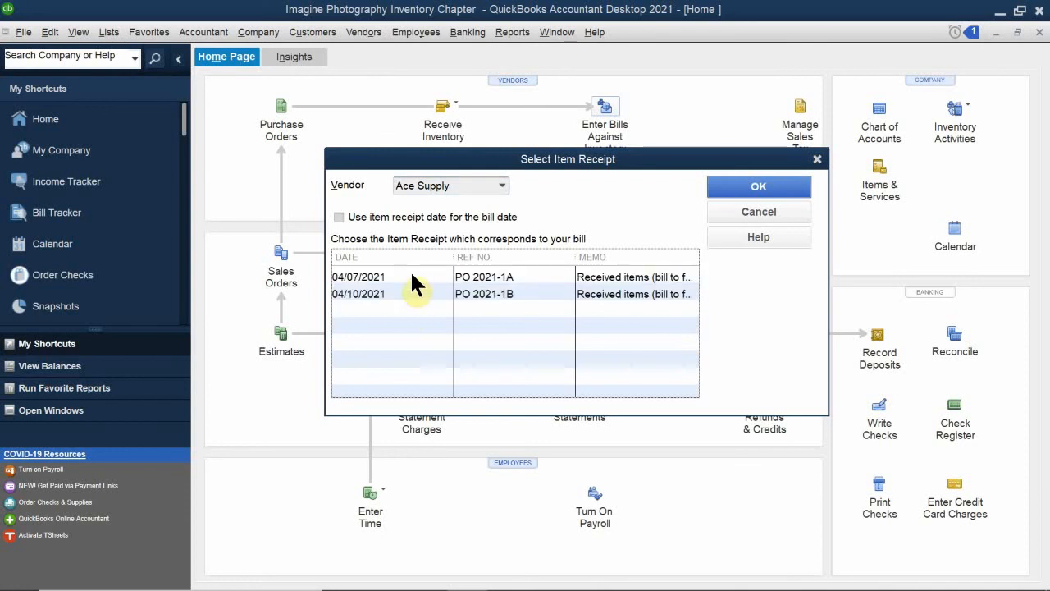
left_click(412, 274)
left_click(409, 291)
left_click(409, 277)
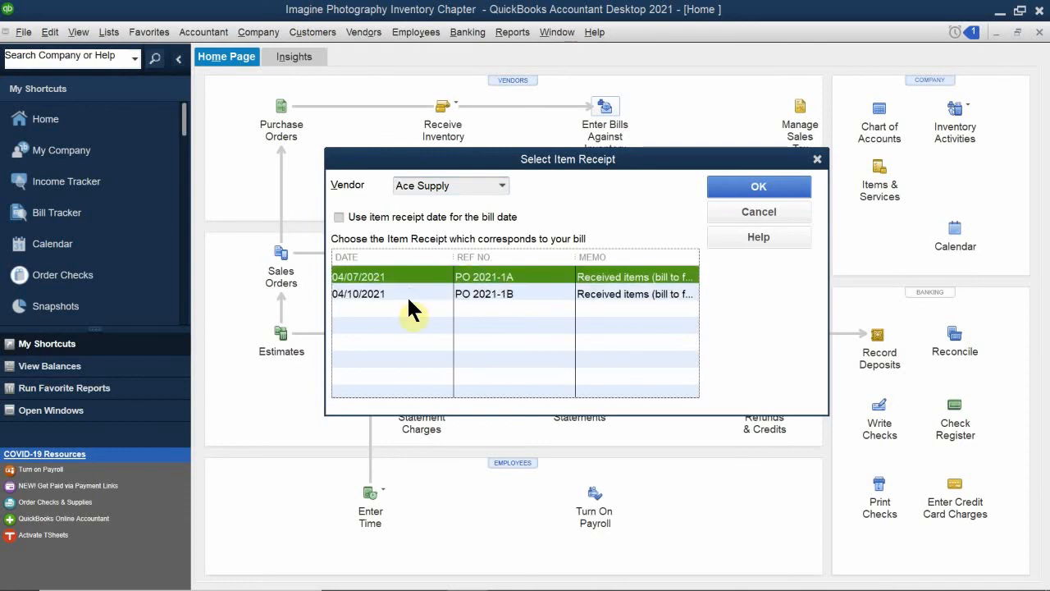
left_click(414, 293)
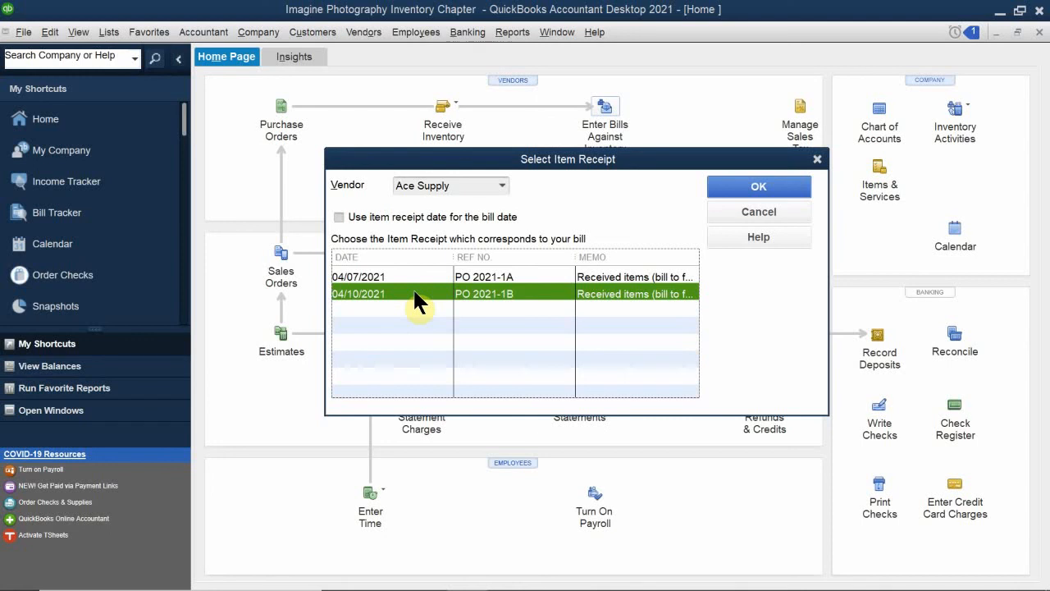
left_click(426, 269)
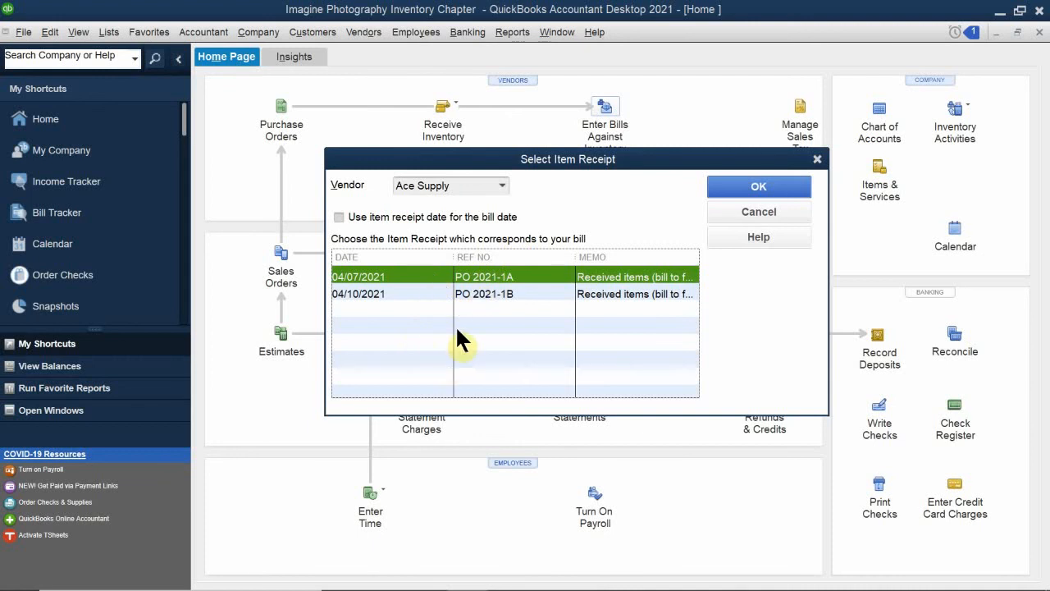
left_click(431, 293)
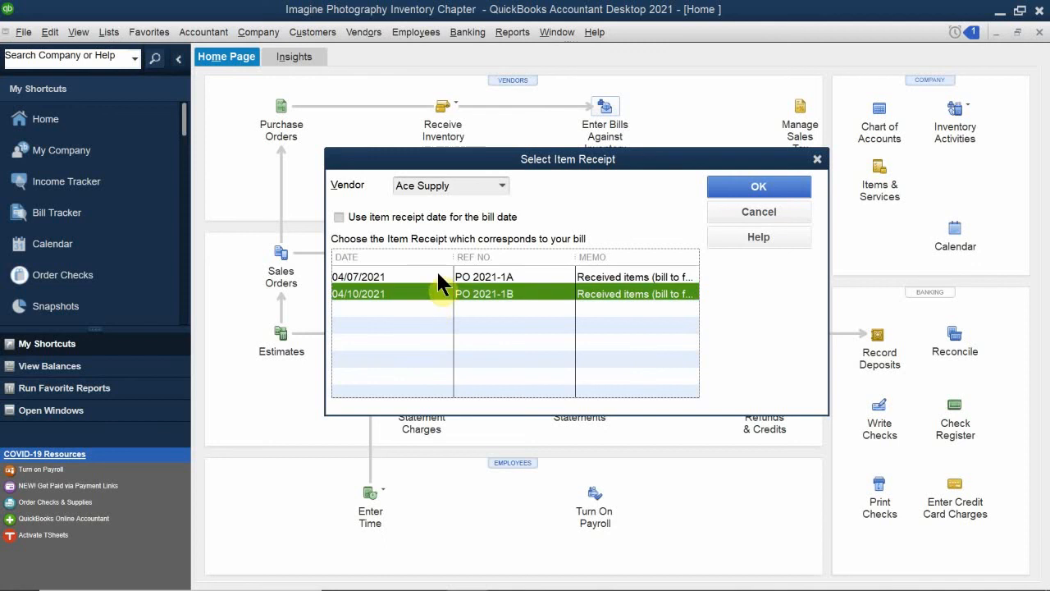
left_click(436, 271)
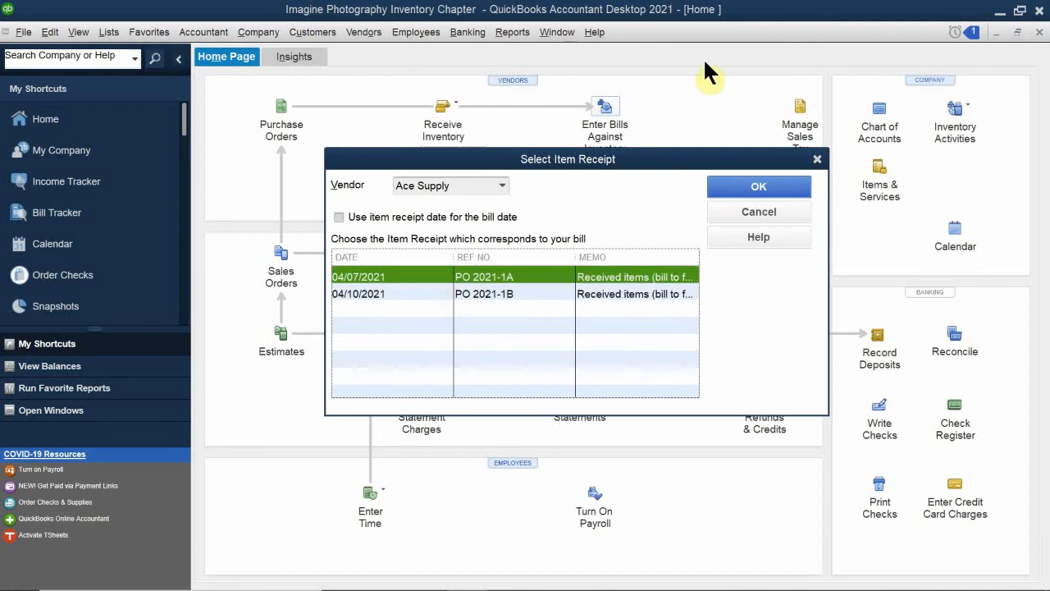
left_click(738, 187)
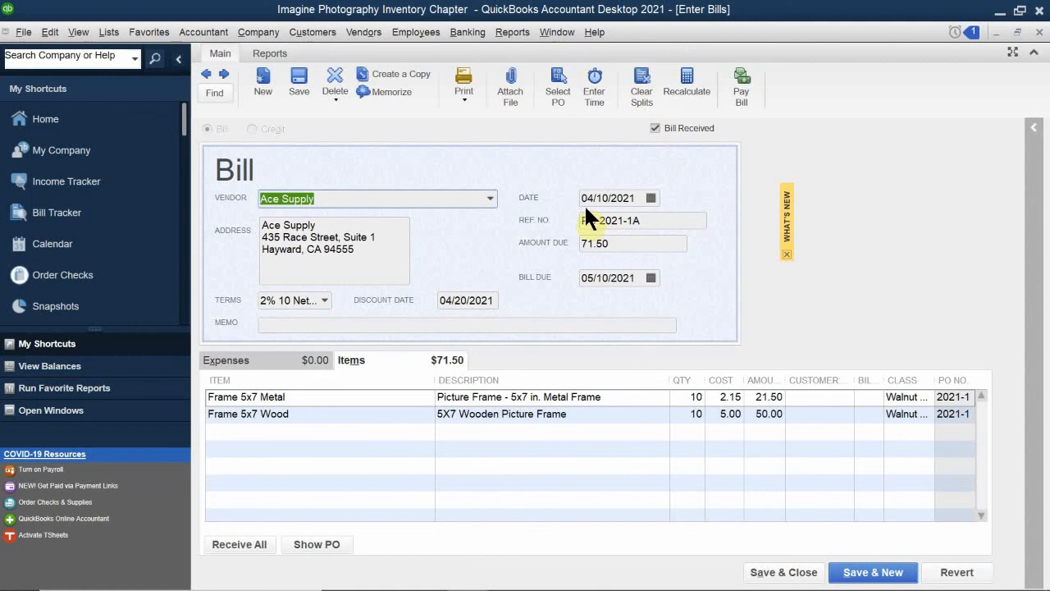
Set the bill's reference number to 4562, then save and close it, recording the changes
left_click(646, 222)
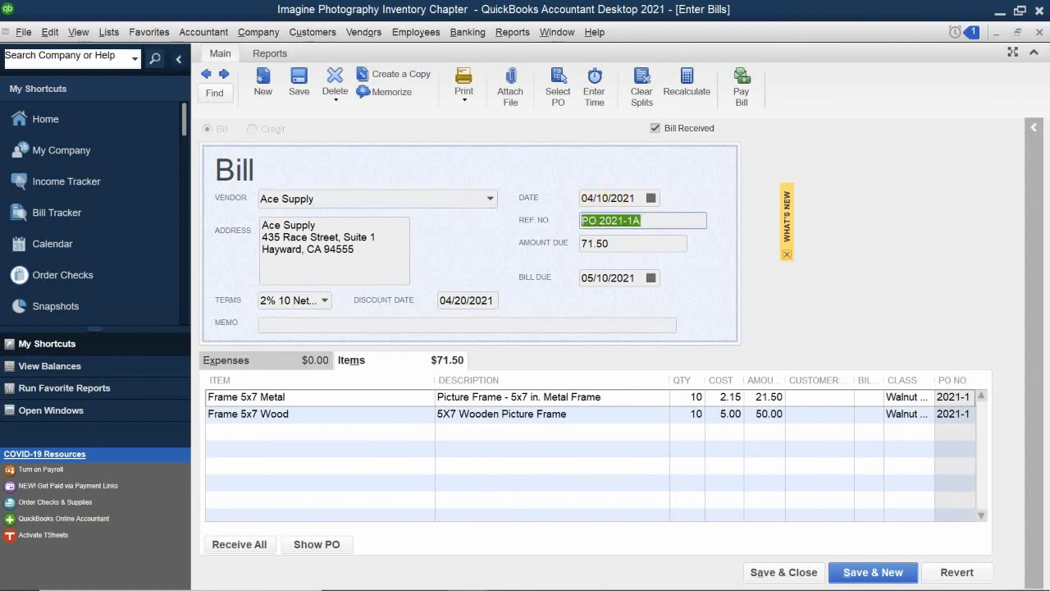
key("BackSpace")
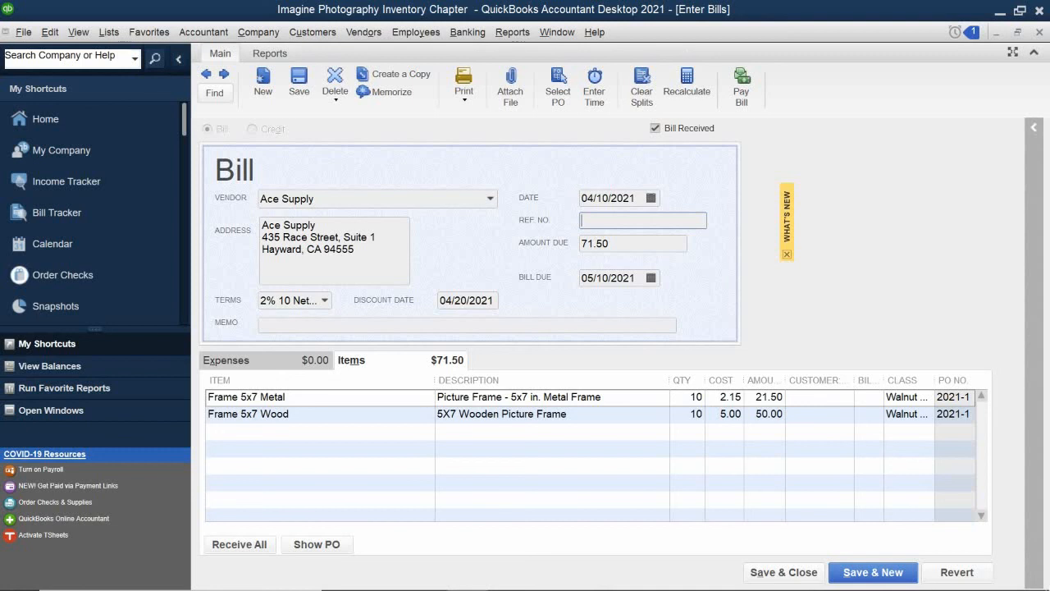
type("4562")
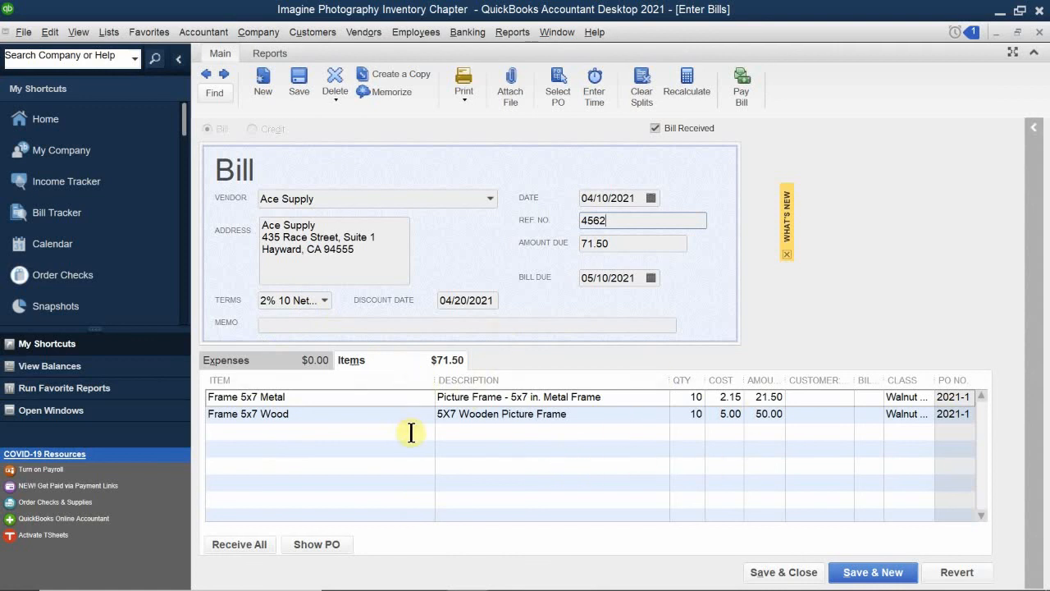
left_click(778, 574)
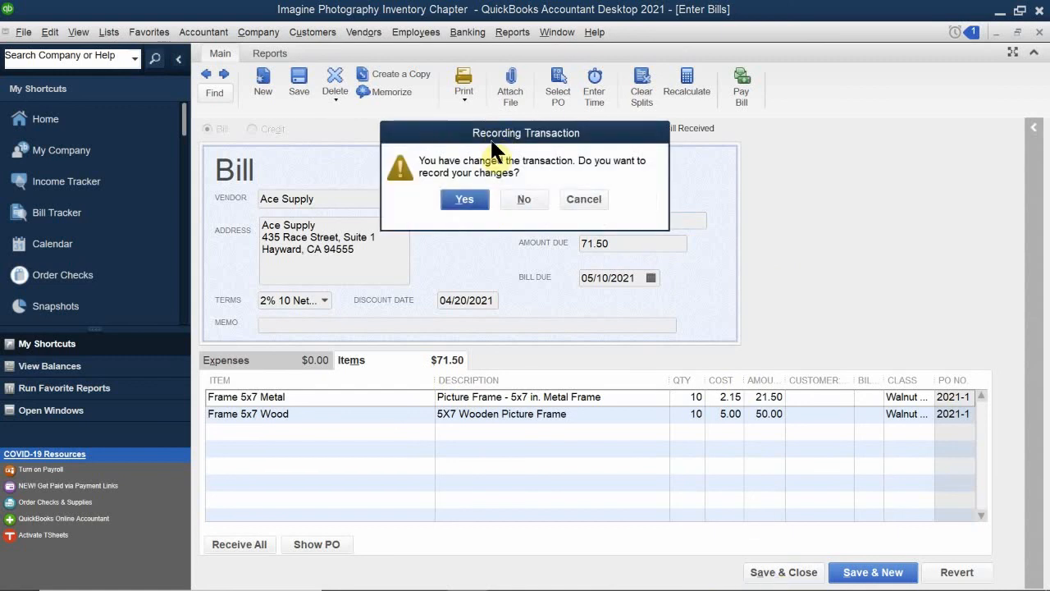
left_click(460, 205)
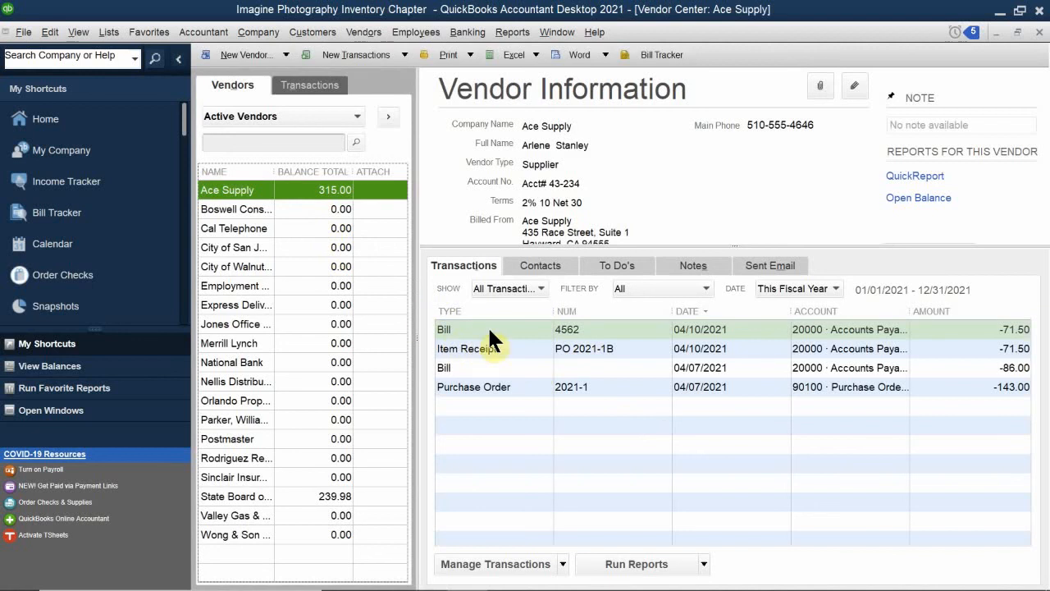
Review Ace Supply's 04/07/2021 purchase order from the vendor's transactions, then close it
double_click(486, 385)
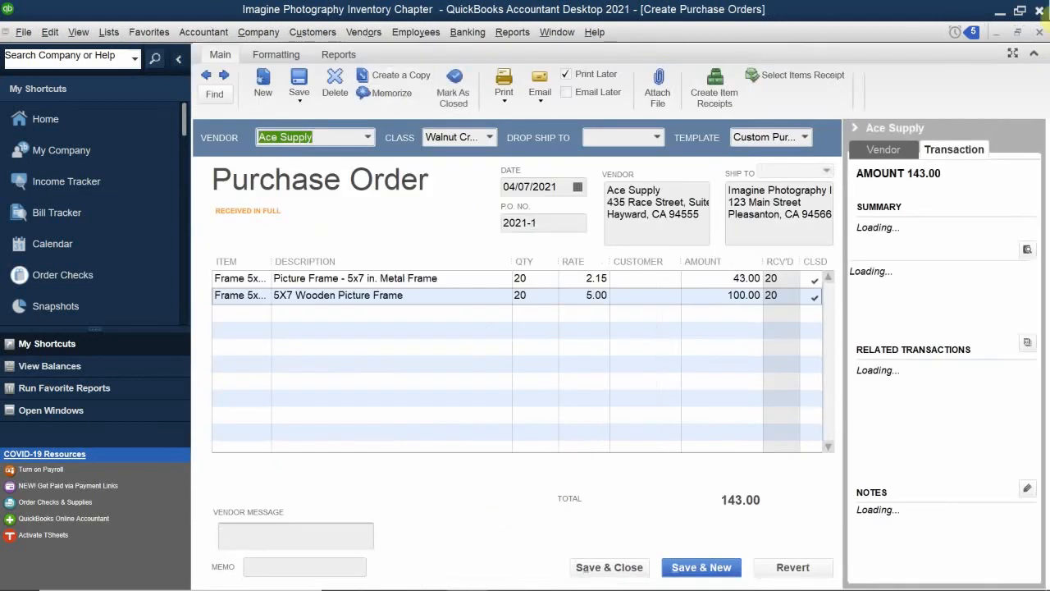
left_click(1035, 33)
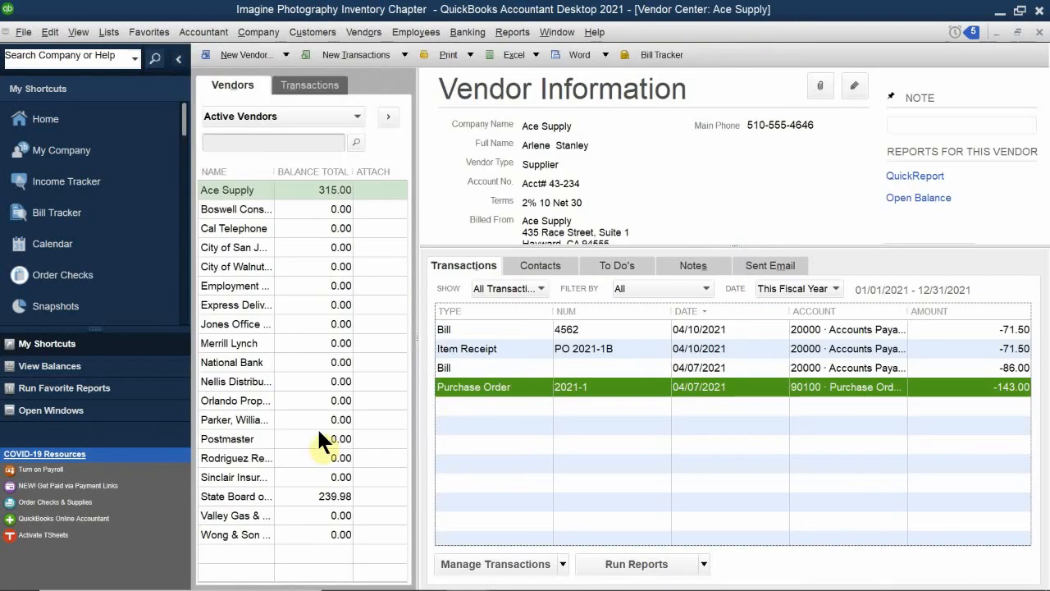
Convert Ace Supply's 04/10/2021 item receipt into a received bill with reference number 4563, record it, and close the Vendor Center
double_click(487, 348)
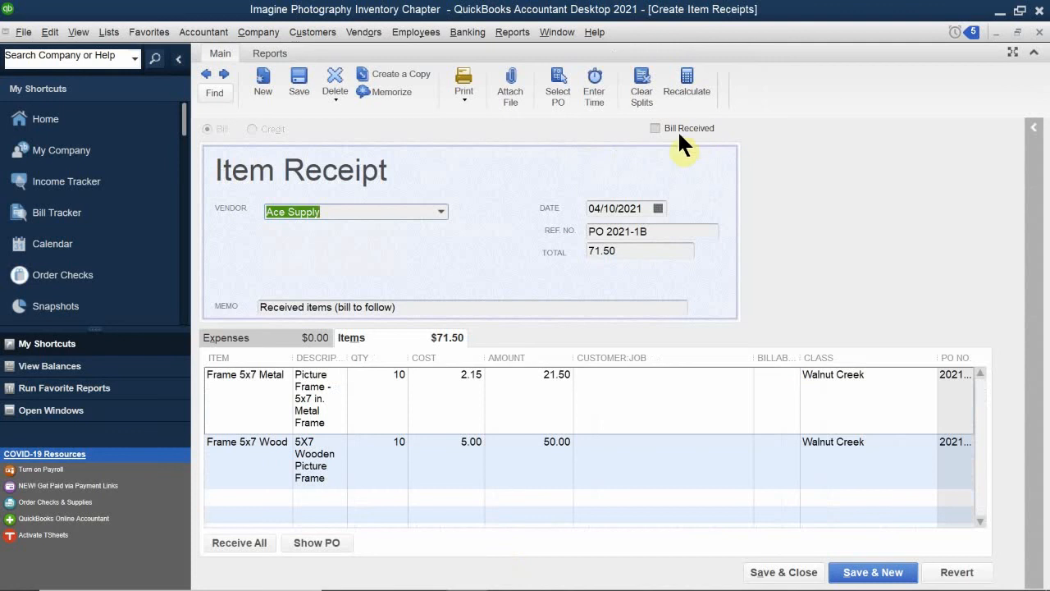
left_click(655, 129)
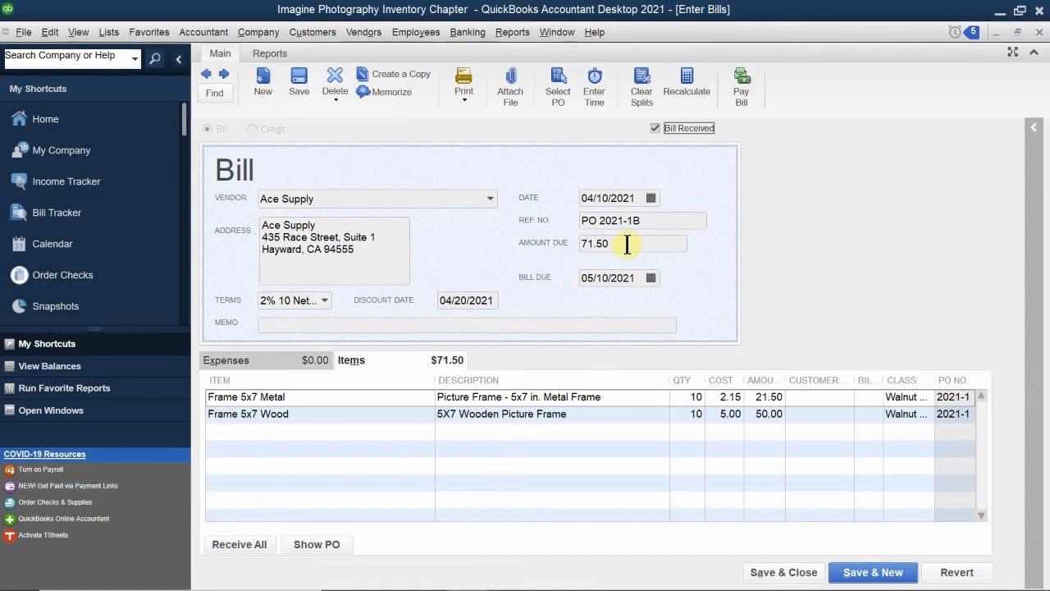
left_click(643, 219)
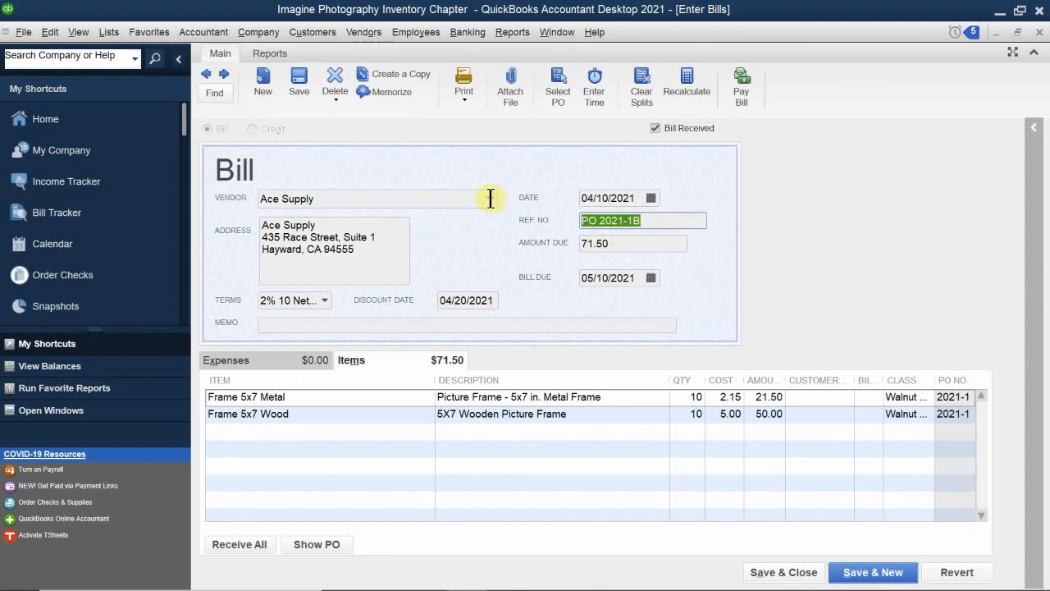
type("45")
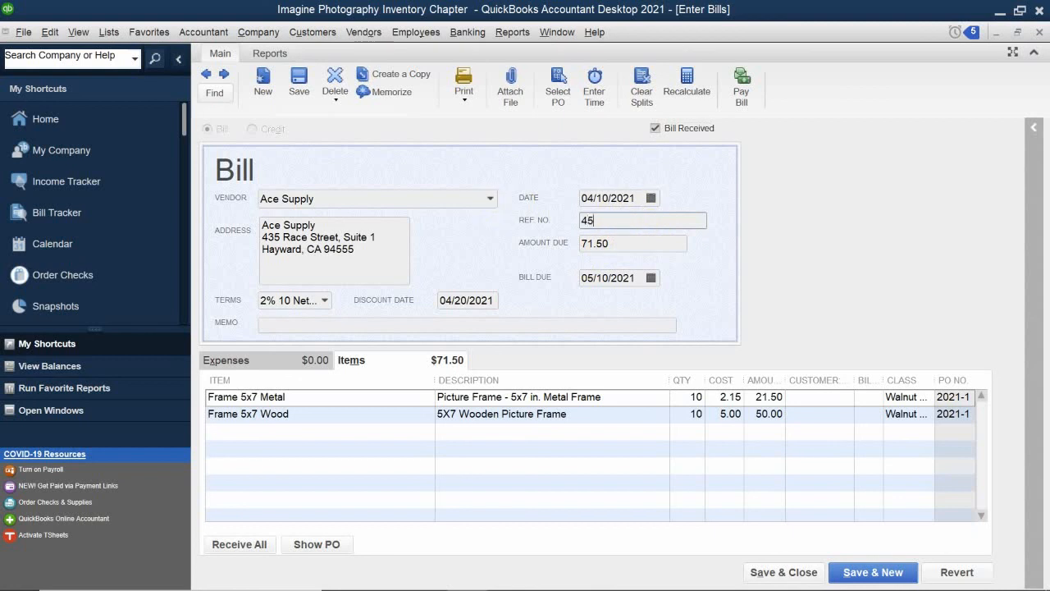
type("63")
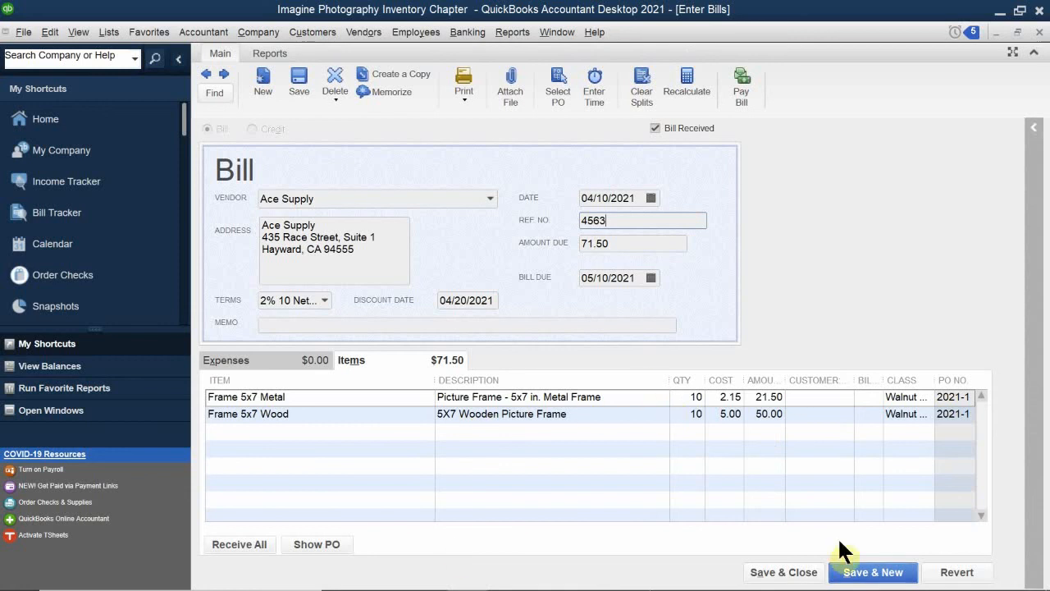
left_click(786, 574)
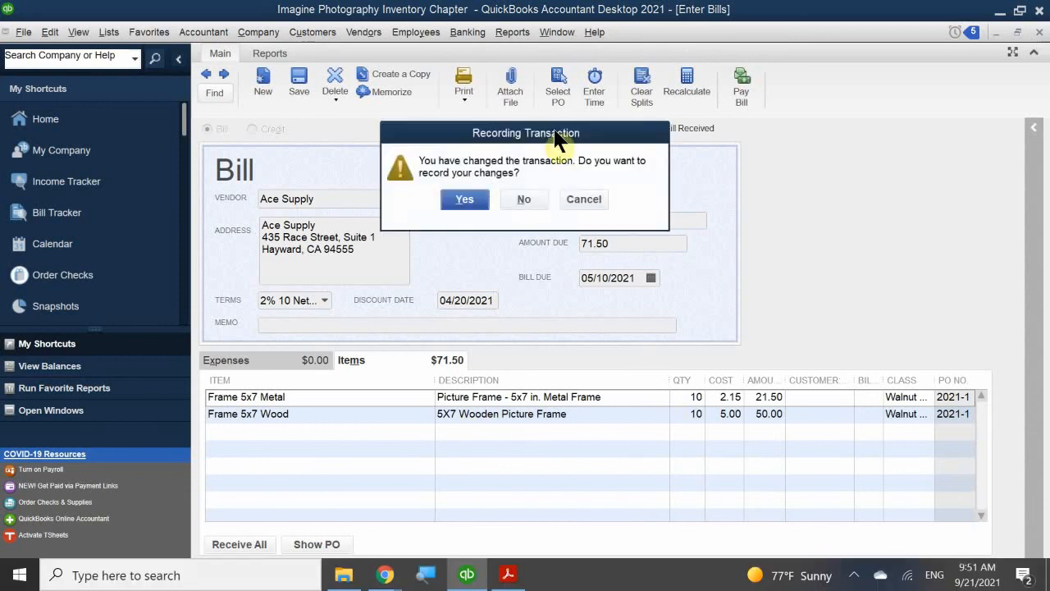
left_click(459, 200)
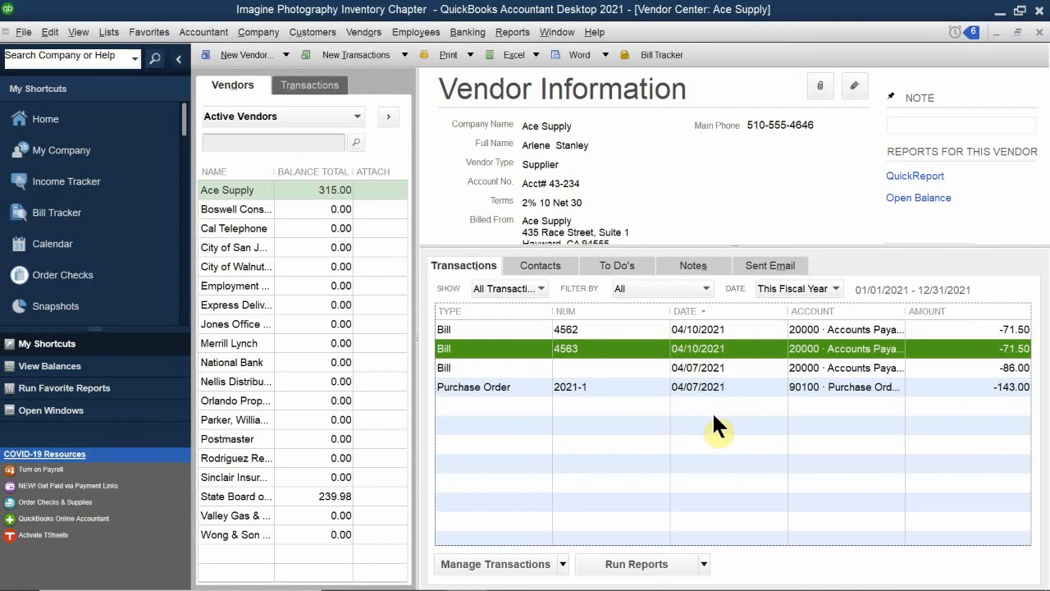
left_click(1037, 32)
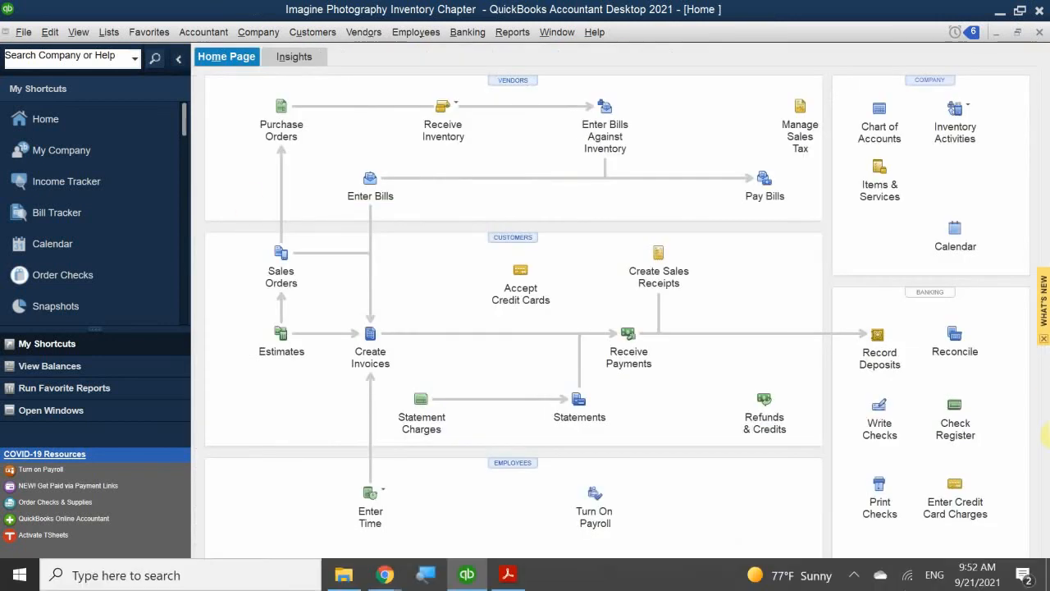
Start a new purchase order for vendor Ace Supply with the class San Jose
left_click(279, 113)
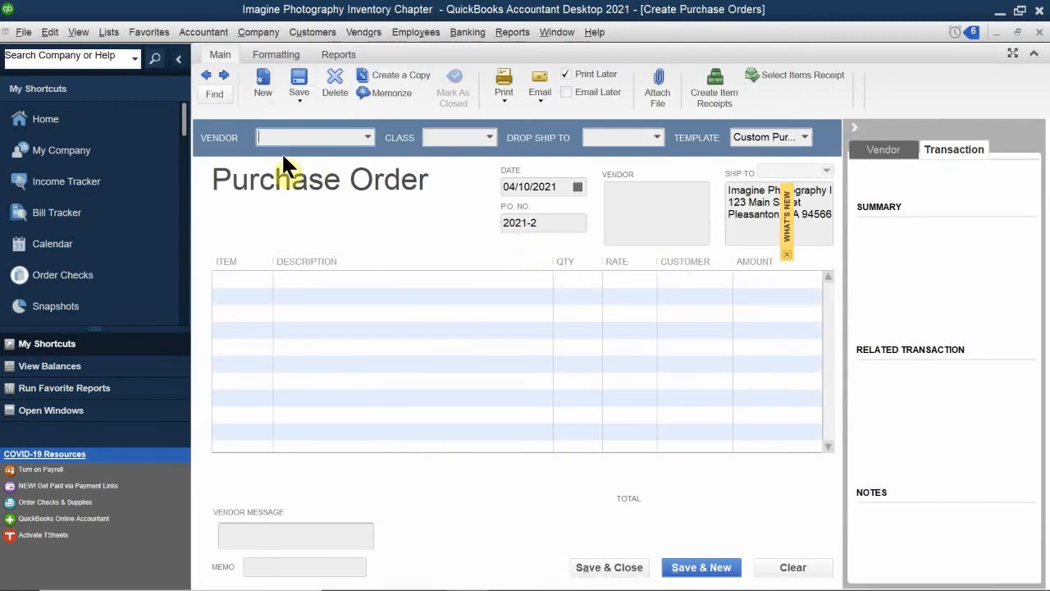
type("Ace Supply")
left_click(297, 191)
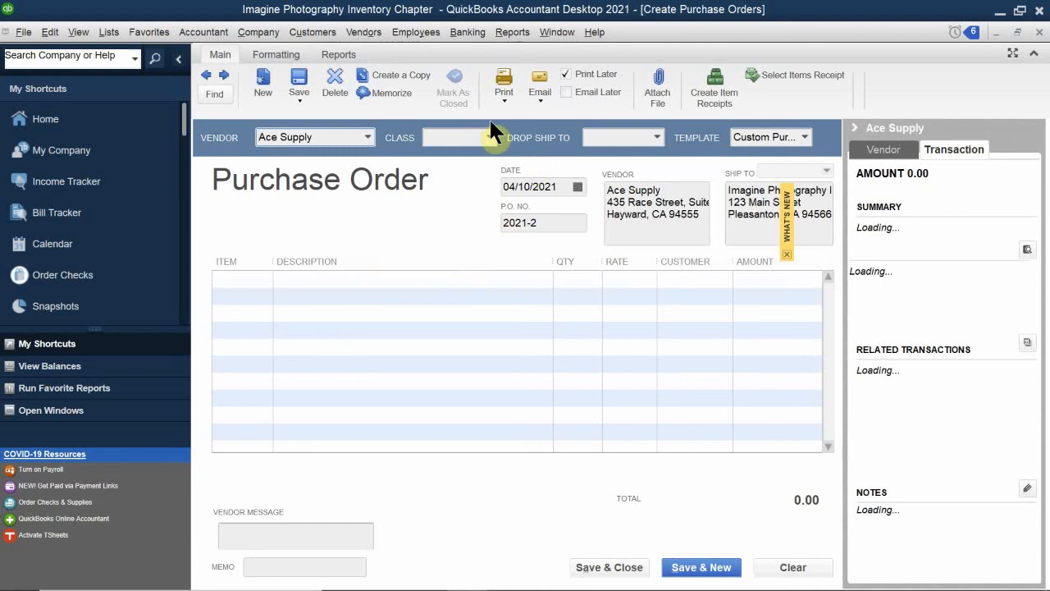
left_click(455, 137)
type("San Jose")
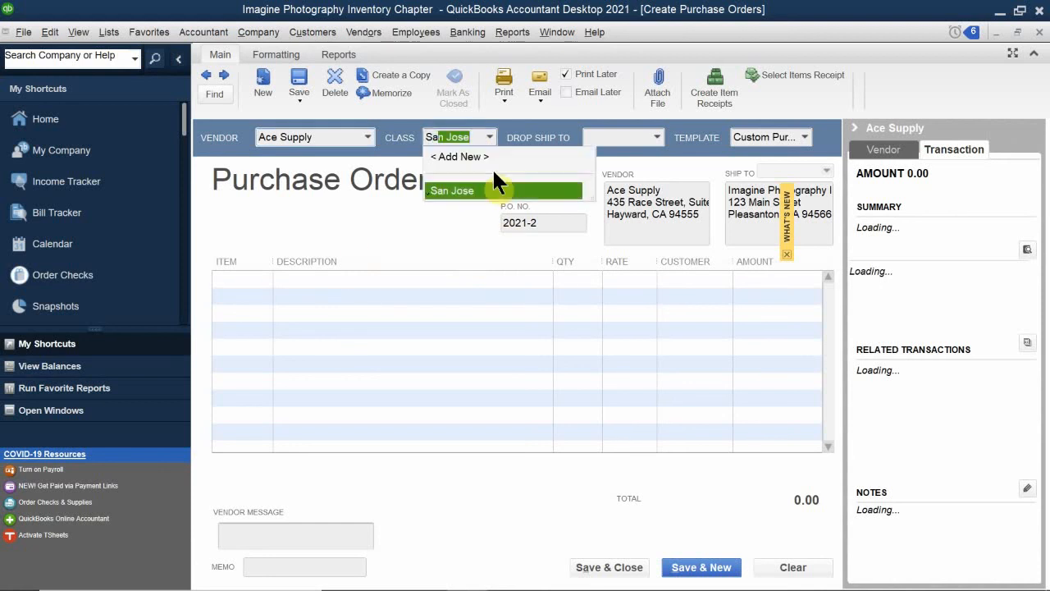
left_click(461, 188)
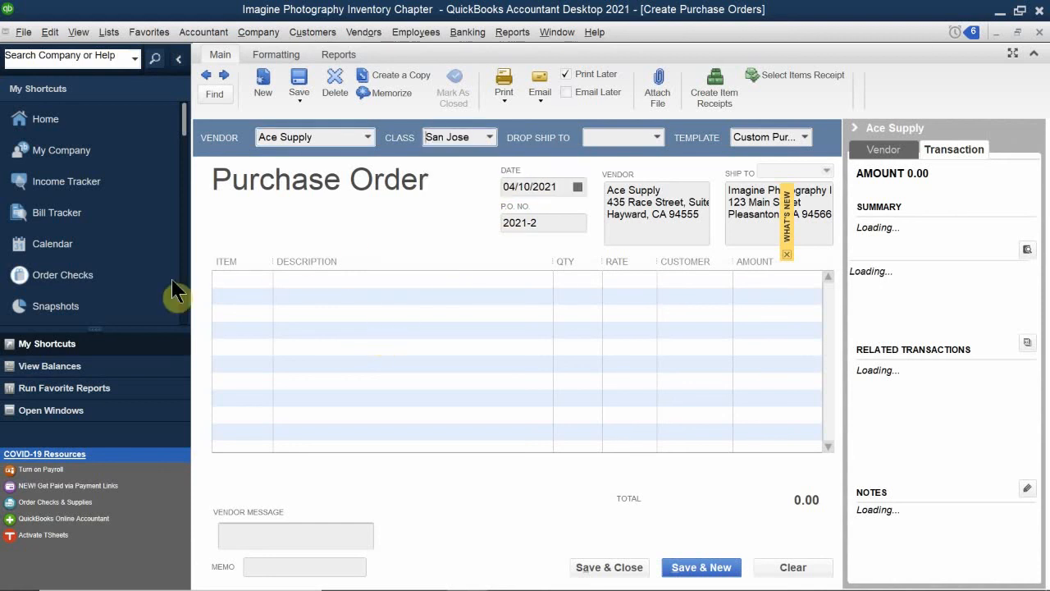
Add the item Camera SR32 to the purchase order with a quantity of 5
left_click(245, 279)
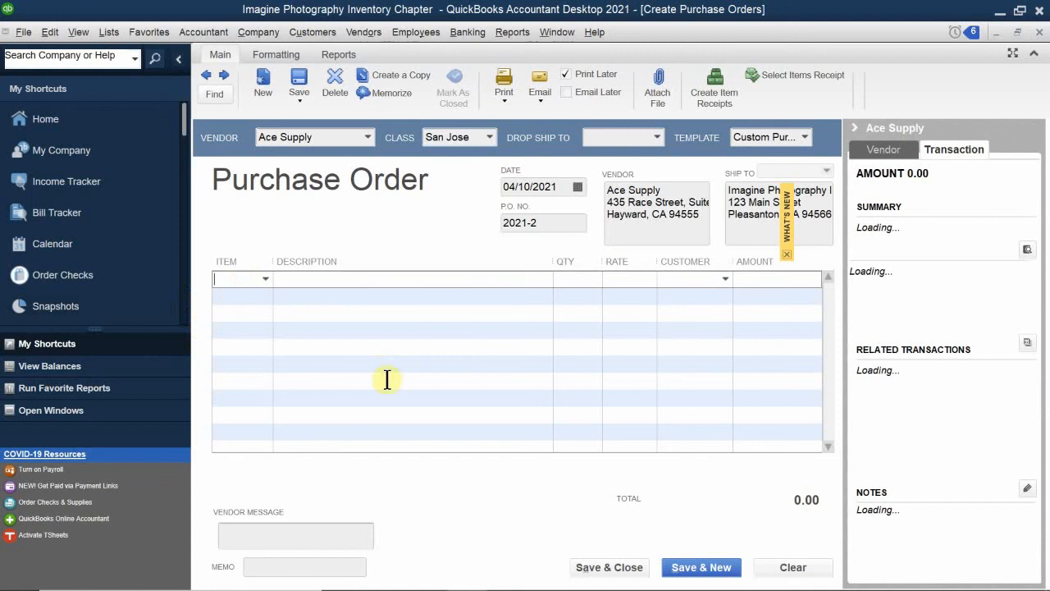
type("ca")
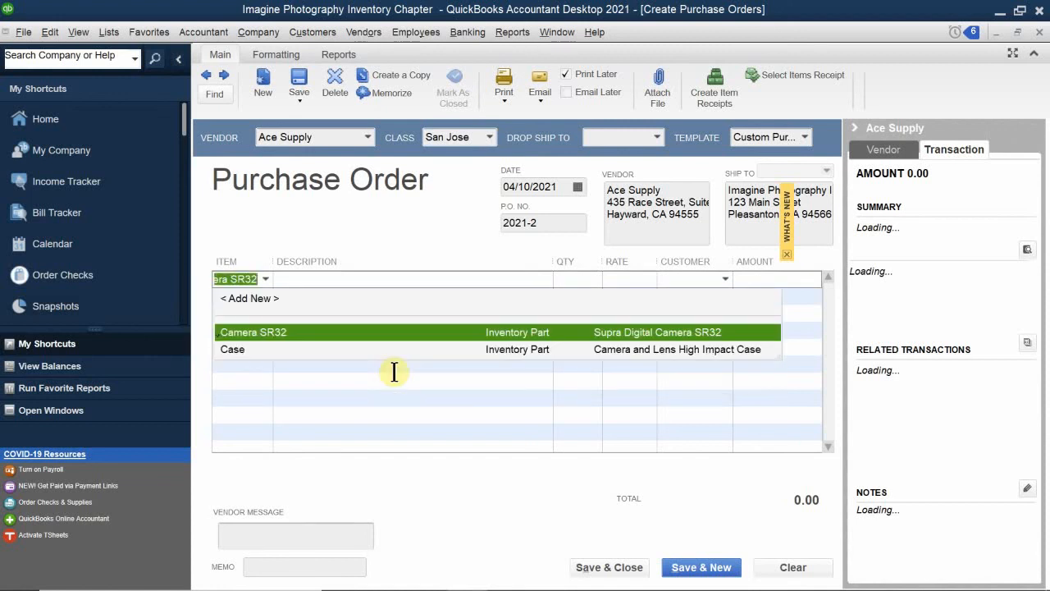
left_click(260, 328)
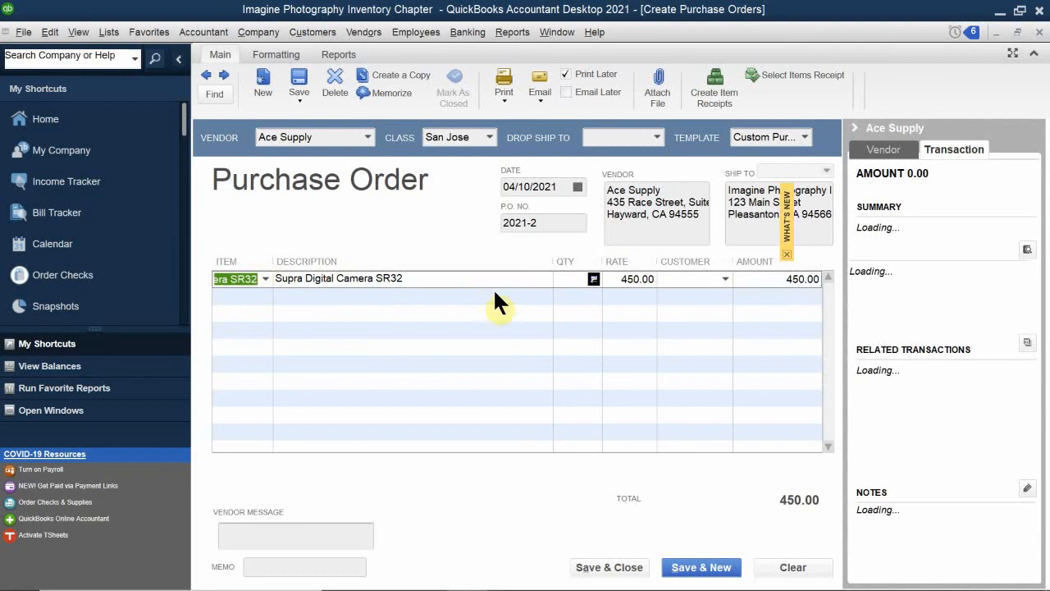
left_click(580, 280)
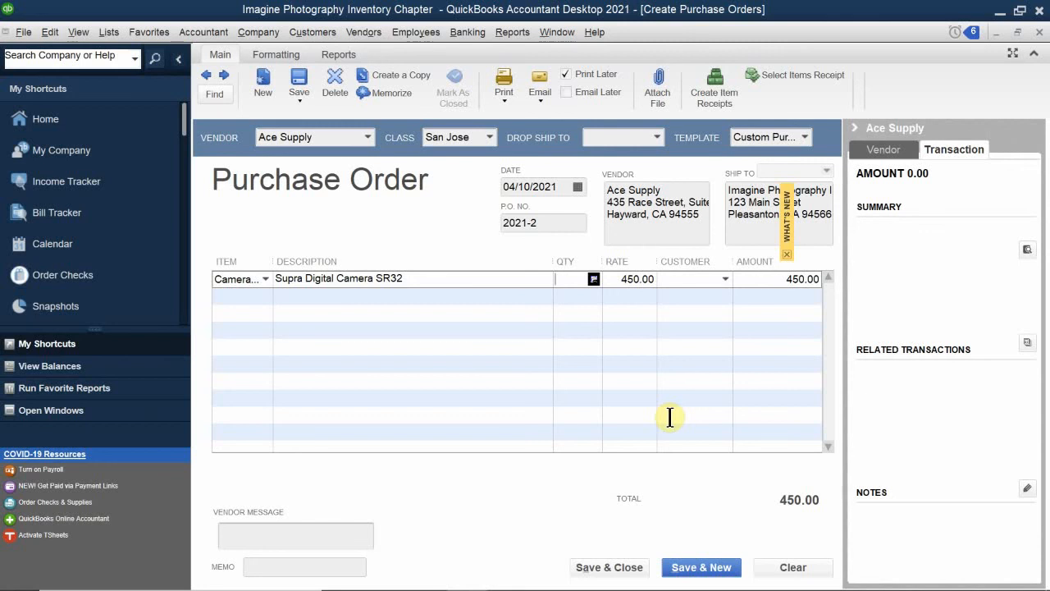
type("5")
left_click(581, 320)
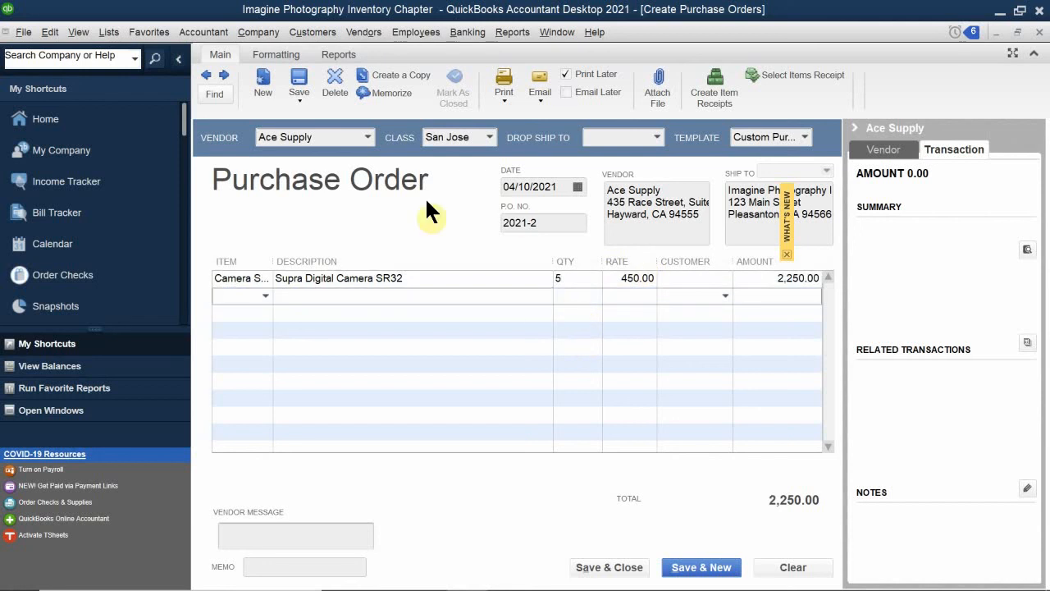
Date the purchase order 04/12/2021, then save and close it
left_click(576, 186)
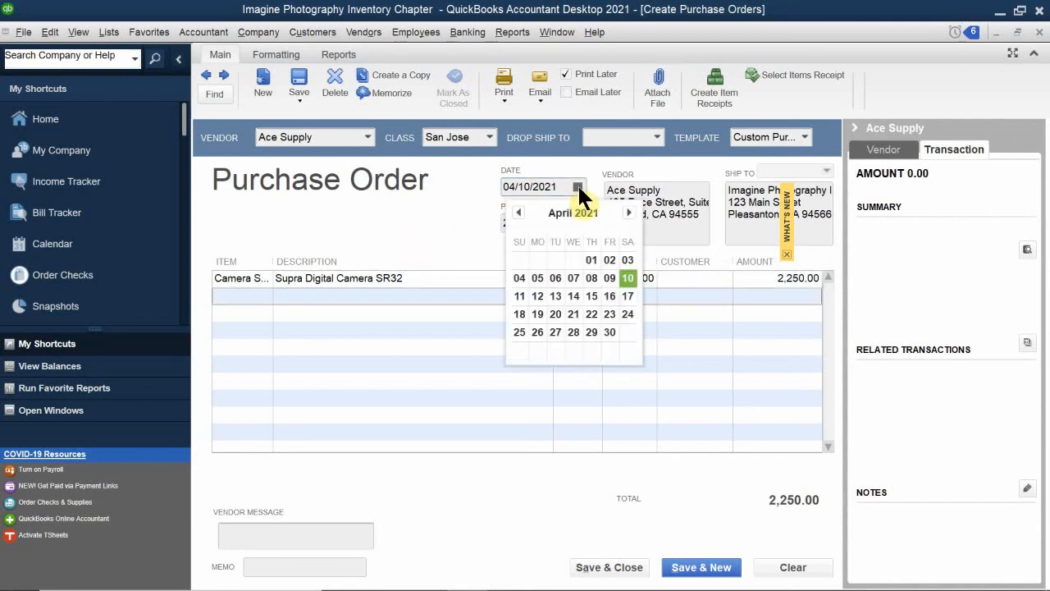
left_click(535, 295)
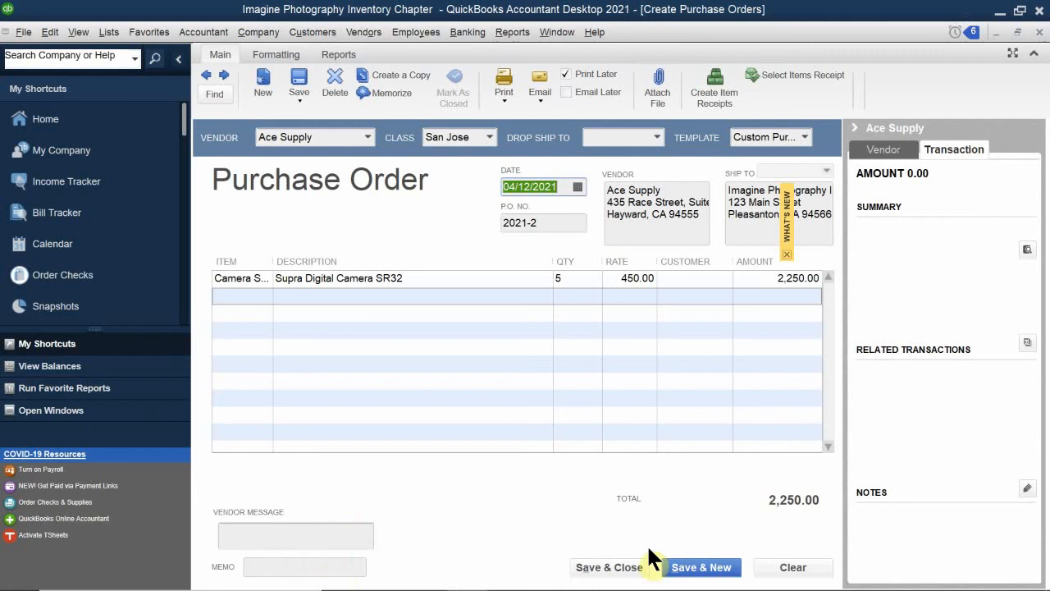
left_click(622, 568)
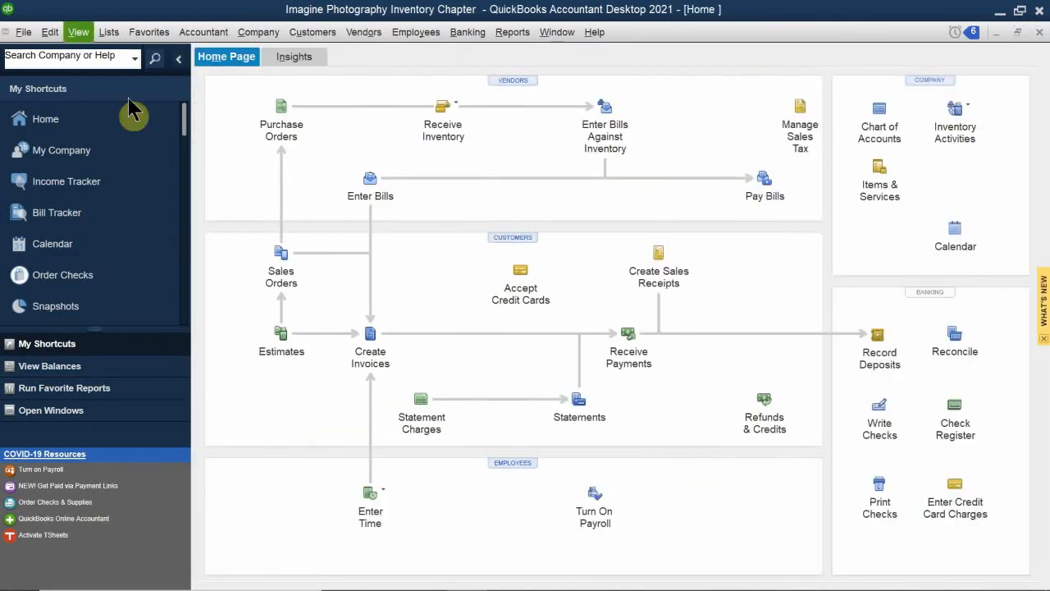
Receive inventory with a bill from Ace Supply against the open 04/12/2021 purchase order 2021-2
left_click(458, 114)
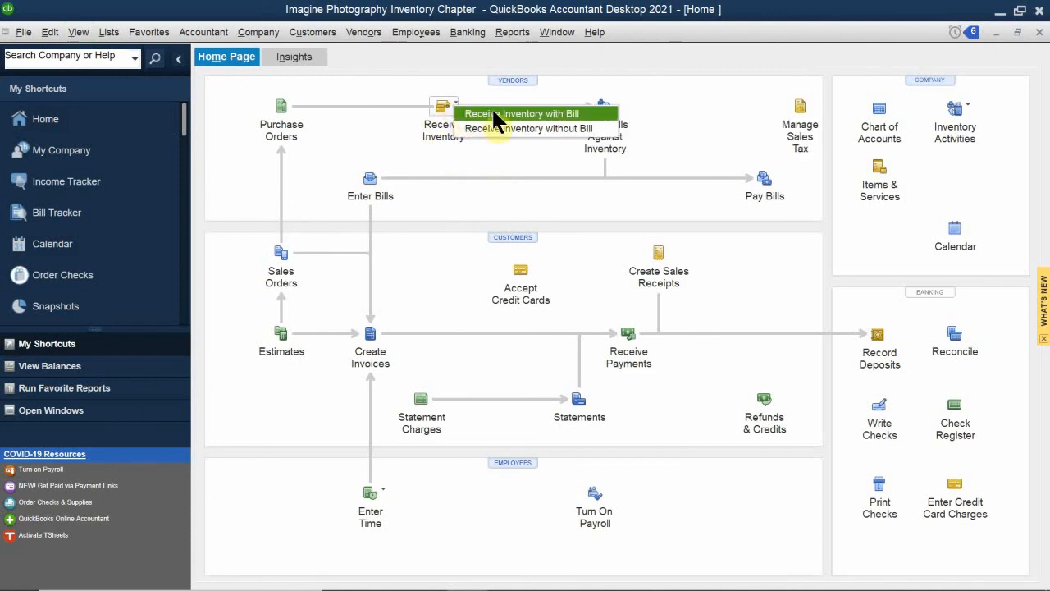
left_click(543, 114)
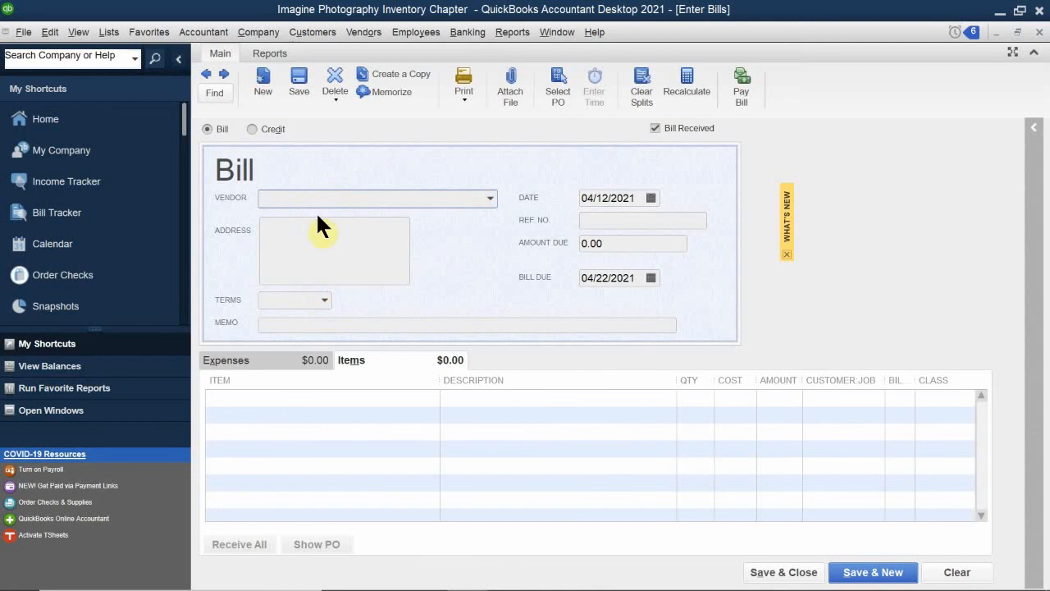
type("Ace Supply")
left_click(354, 254)
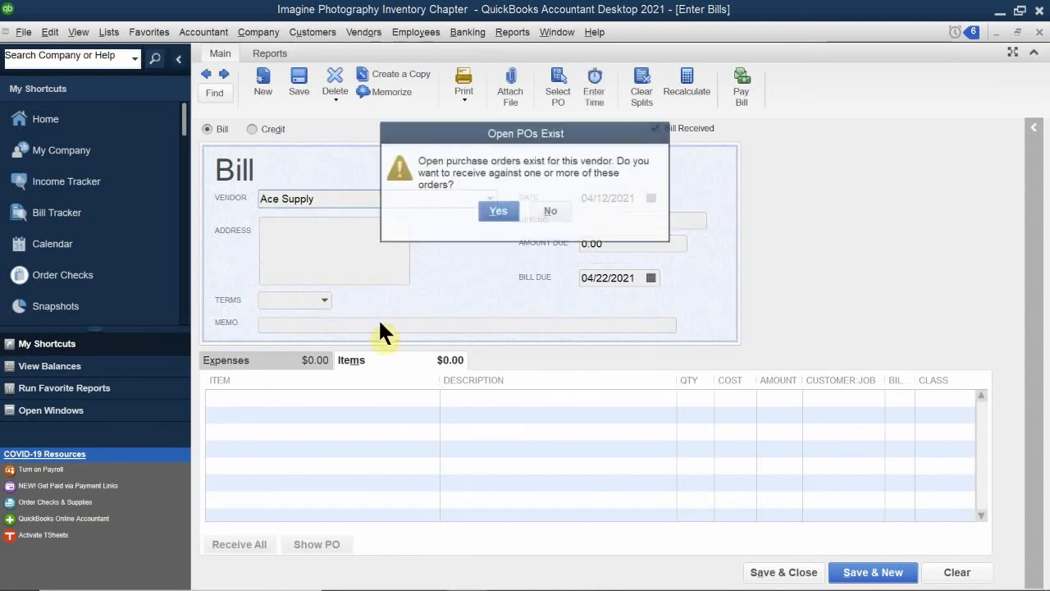
left_click(494, 211)
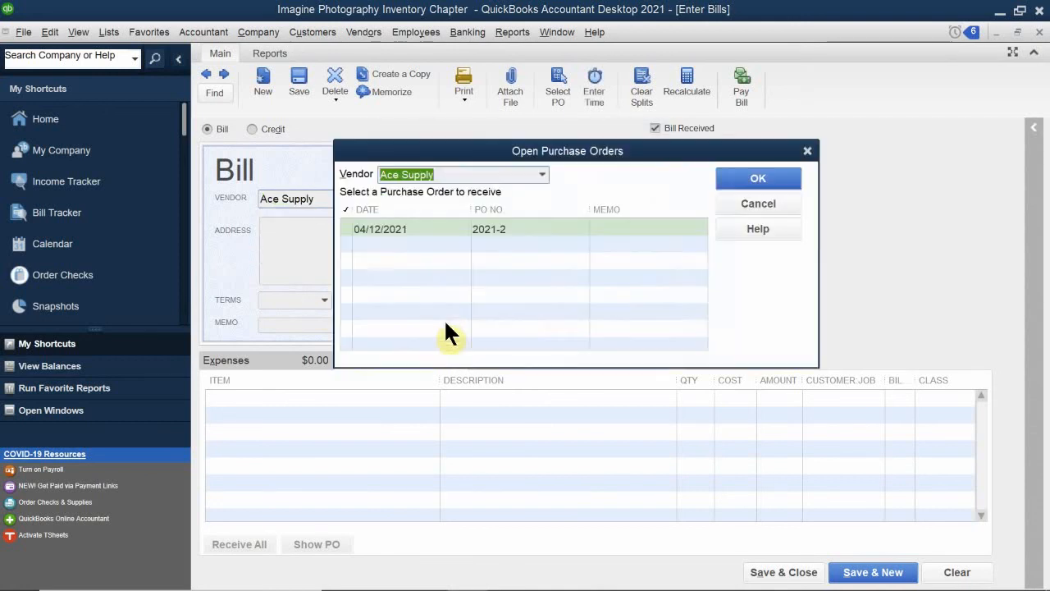
left_click(416, 232)
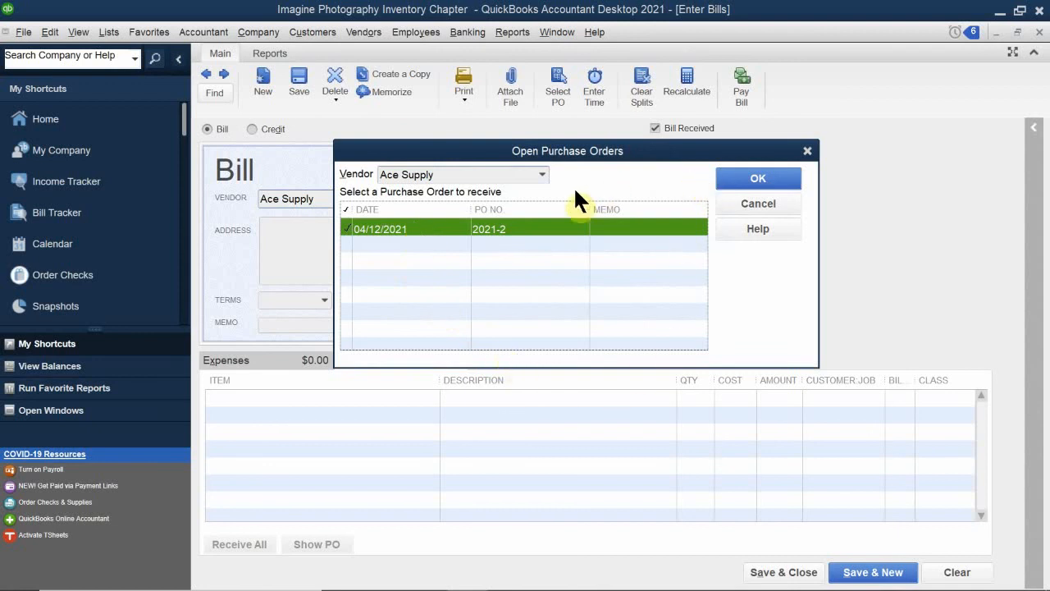
left_click(735, 186)
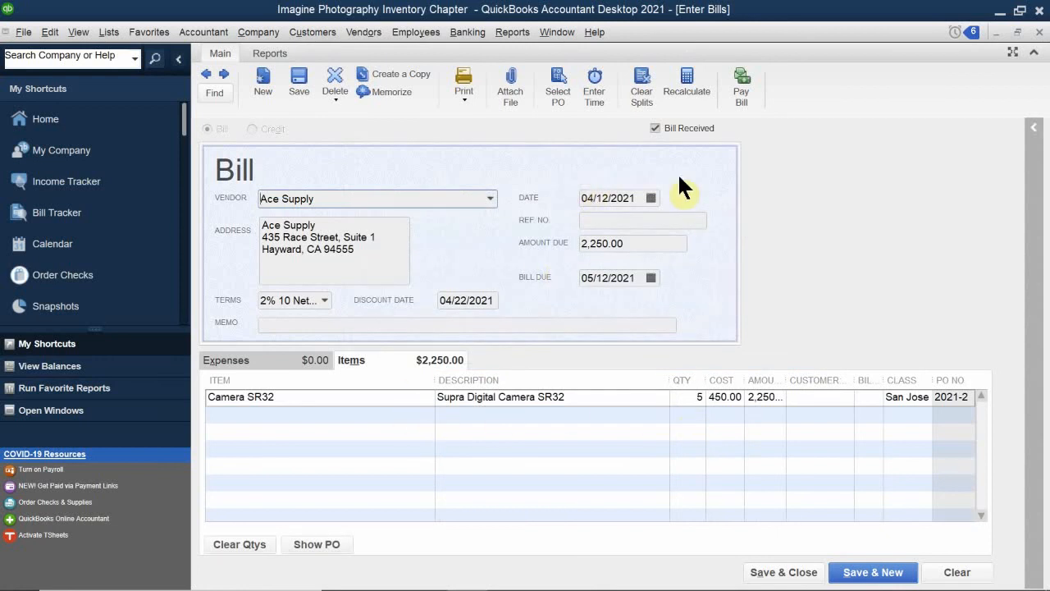
Date the Ace Supply bill 04/15/2021, enter reference number 4567, then save and close it
left_click(650, 198)
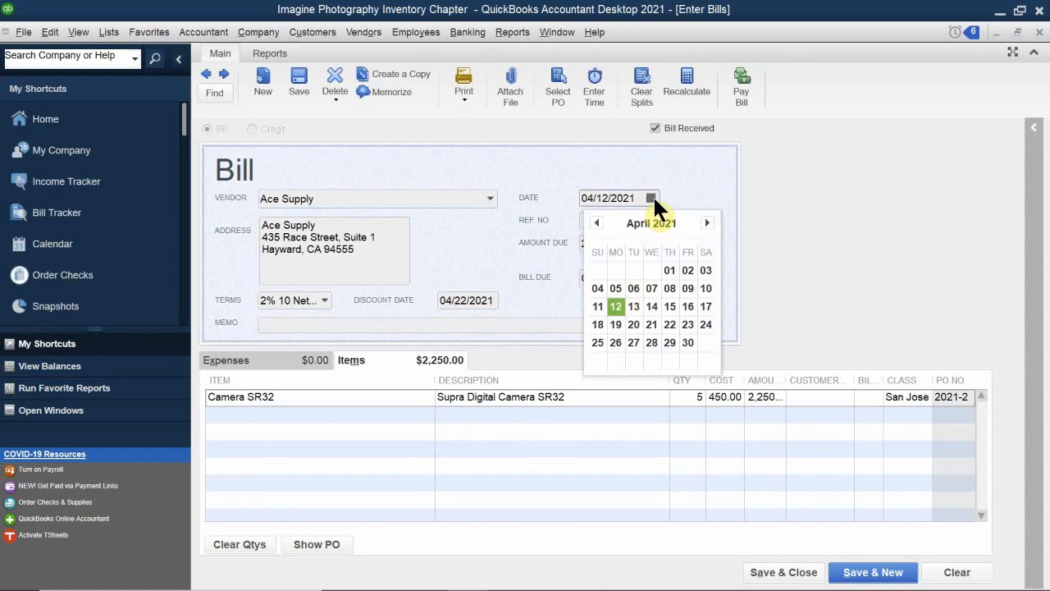
left_click(670, 306)
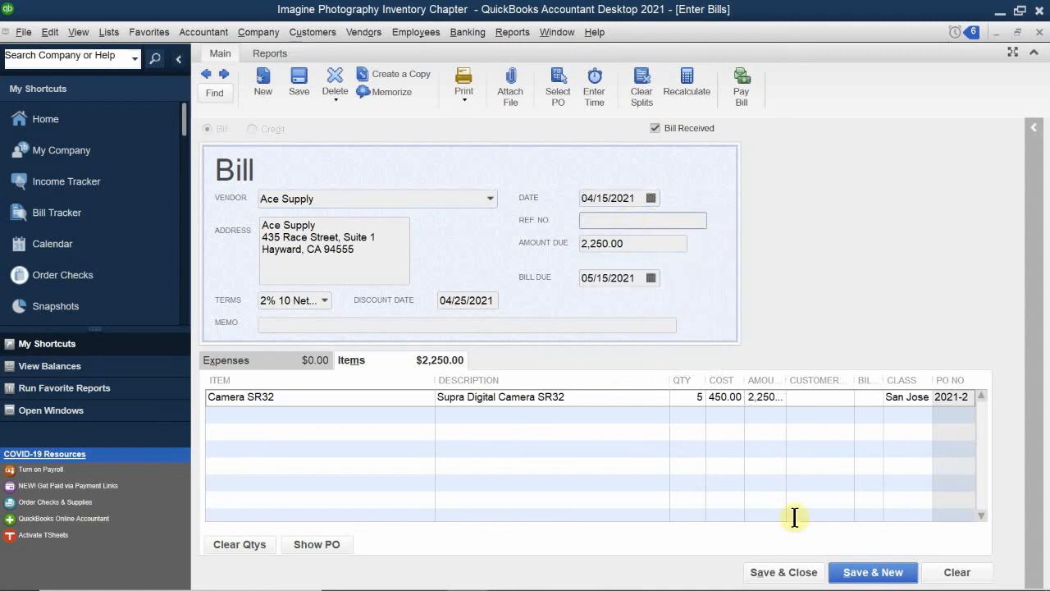
type("456")
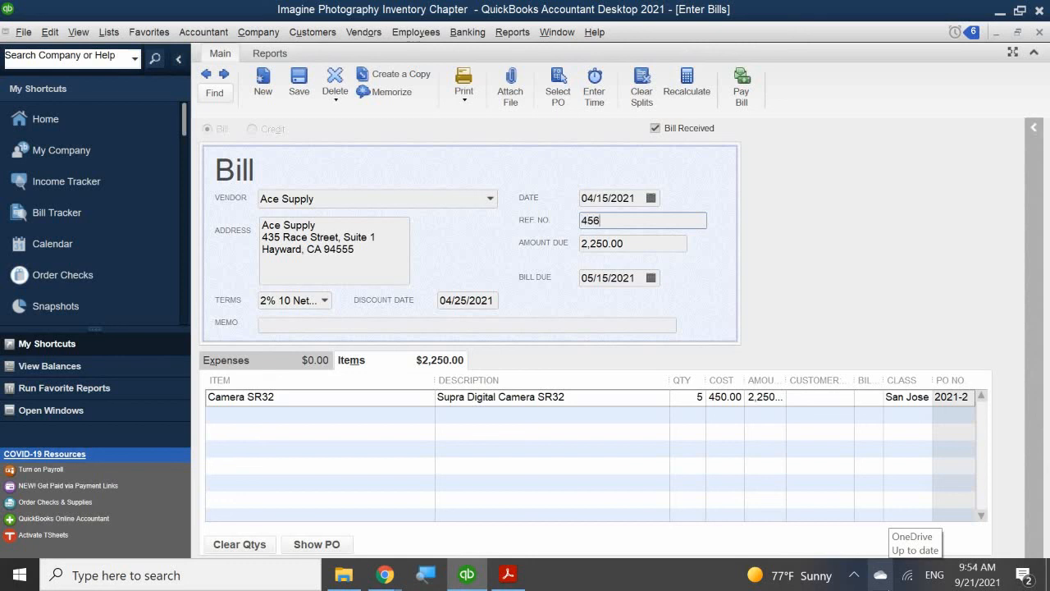
type("7")
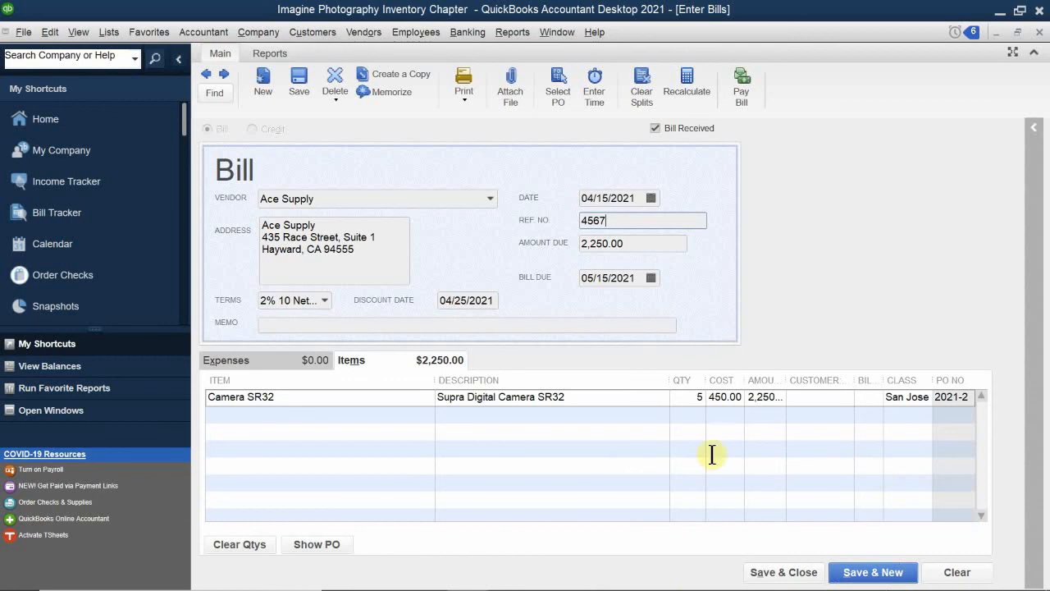
left_click(776, 571)
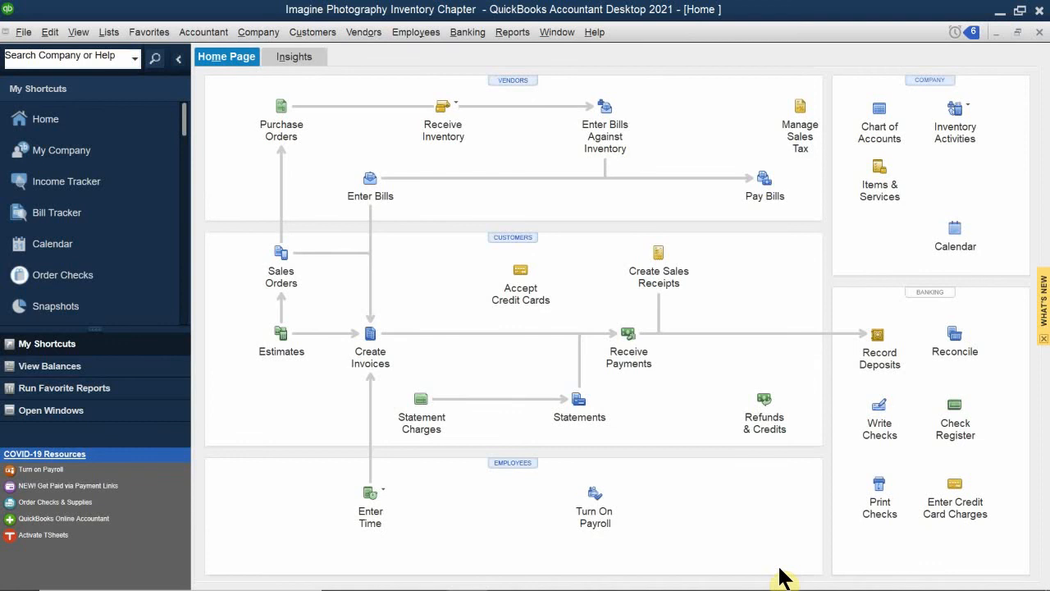
Switch to QB 2021 CH 8.pdf in Adobe Acrobat Reader and review the purchase order sections, from creating orders to checking their status
mouse_move(603, 584)
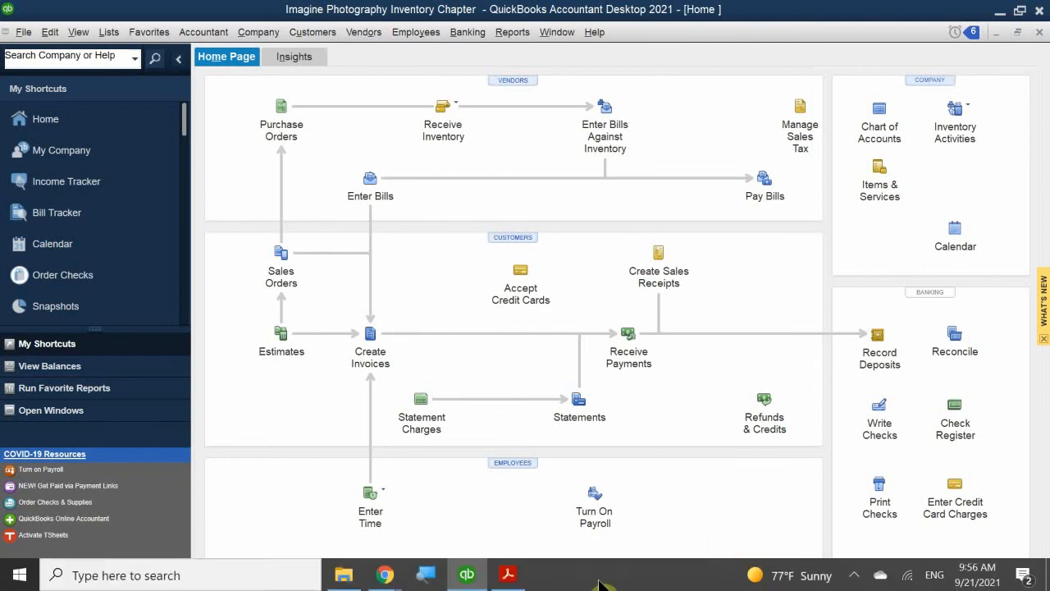
left_click(507, 579)
scroll(539, 300, "down", 5)
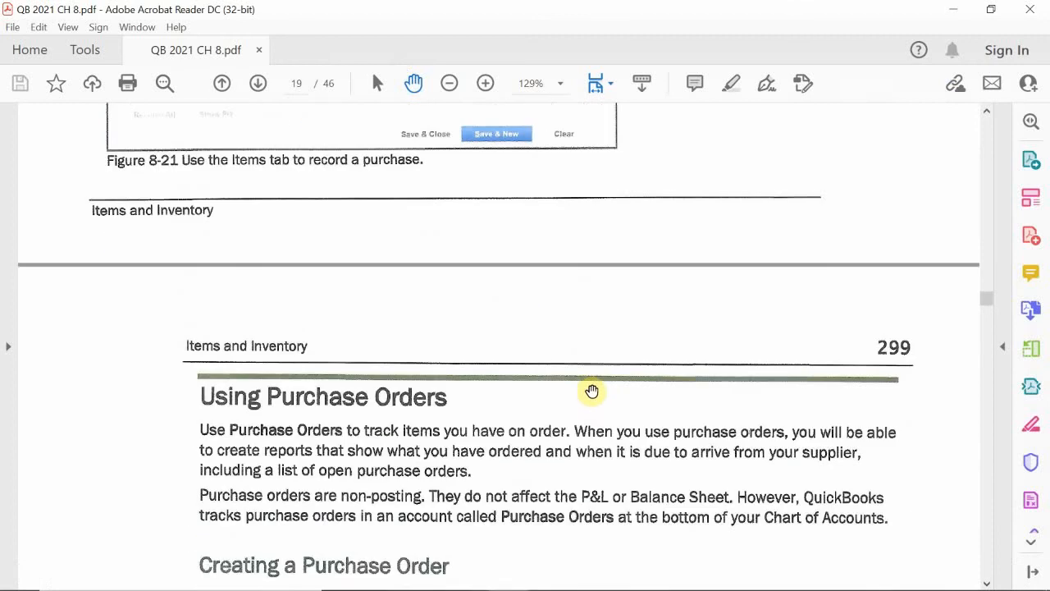
scroll(591, 391, "down", 1)
scroll(591, 391, "up", 3)
scroll(592, 391, "down", 5)
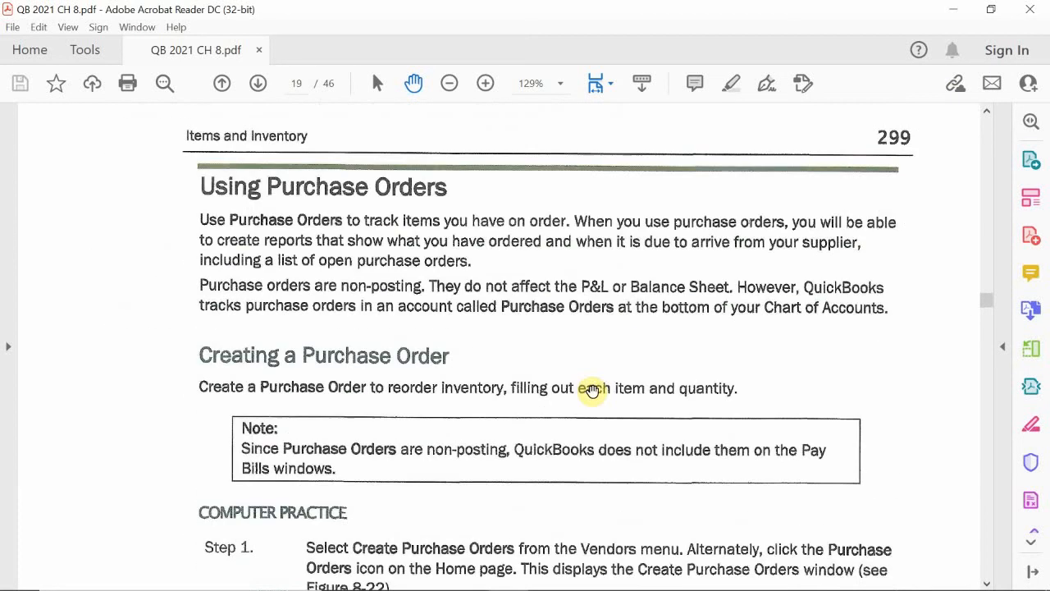
scroll(591, 392, "down", 1)
scroll(592, 392, "up", 2)
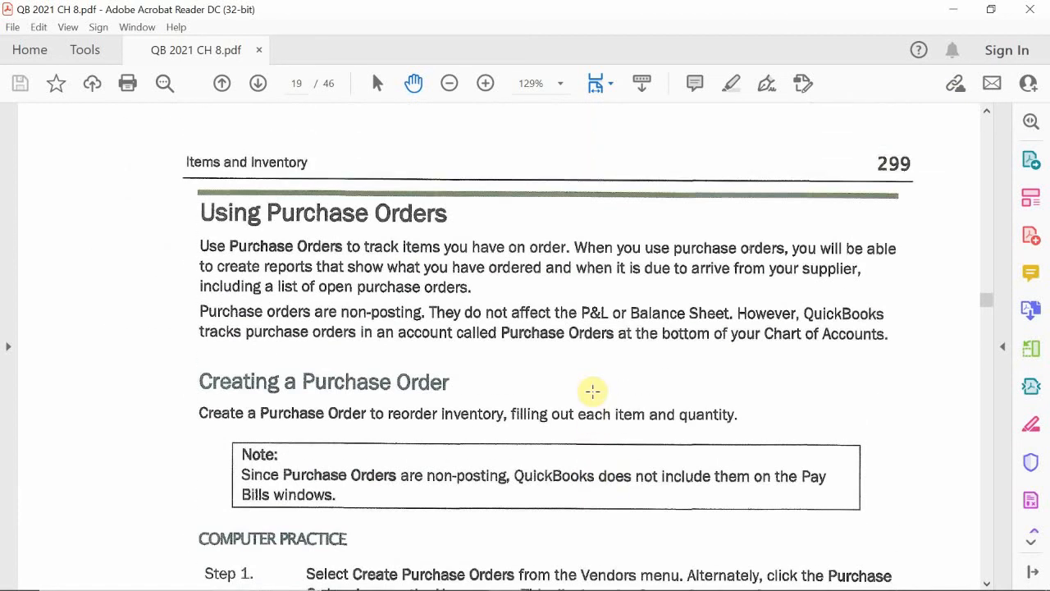
scroll(593, 391, "down", 8)
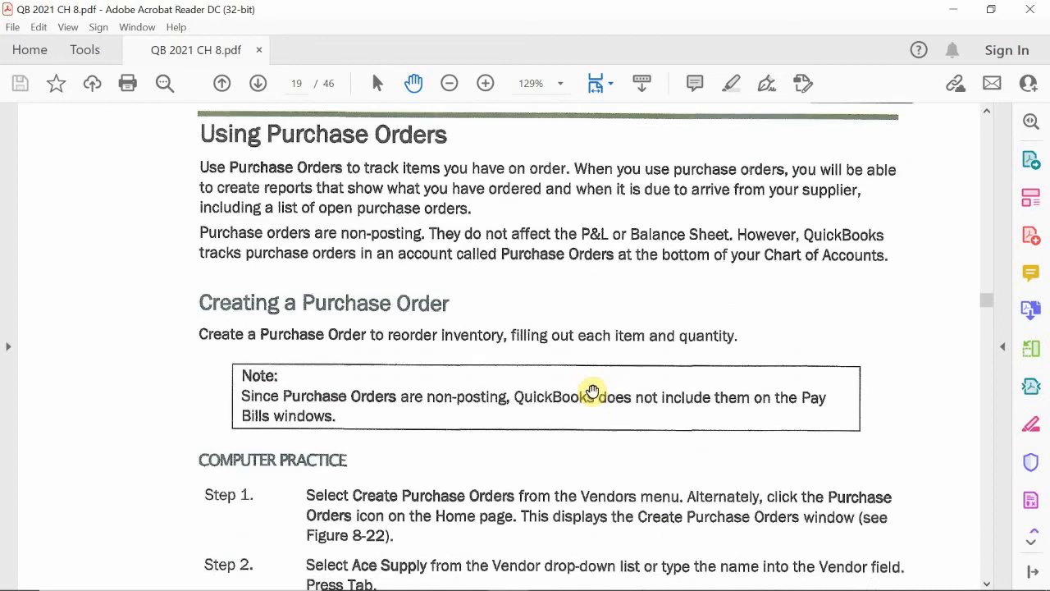
scroll(591, 391, "down", 10)
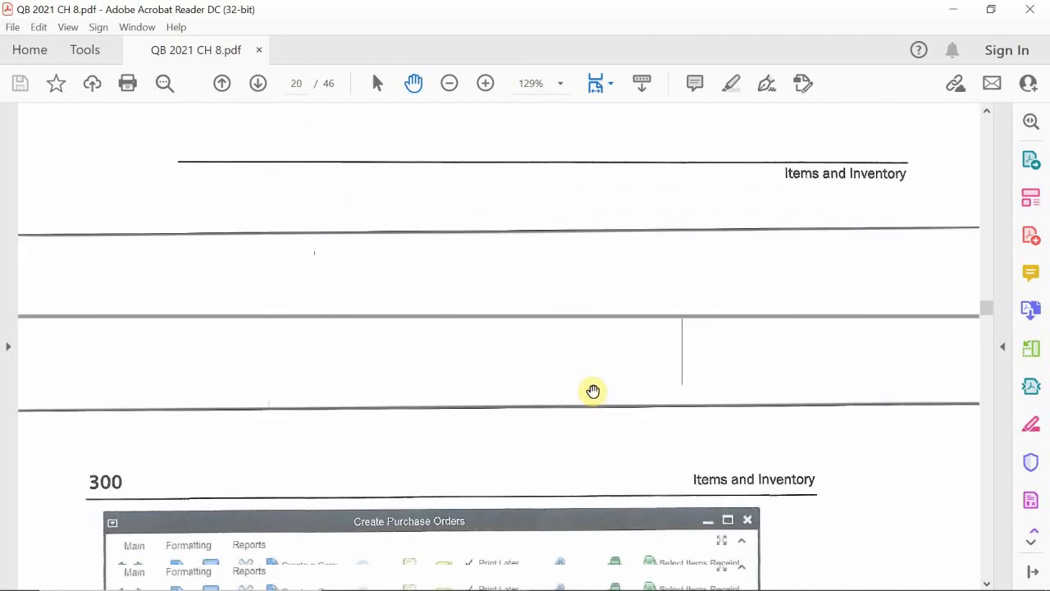
scroll(594, 391, "down", 6)
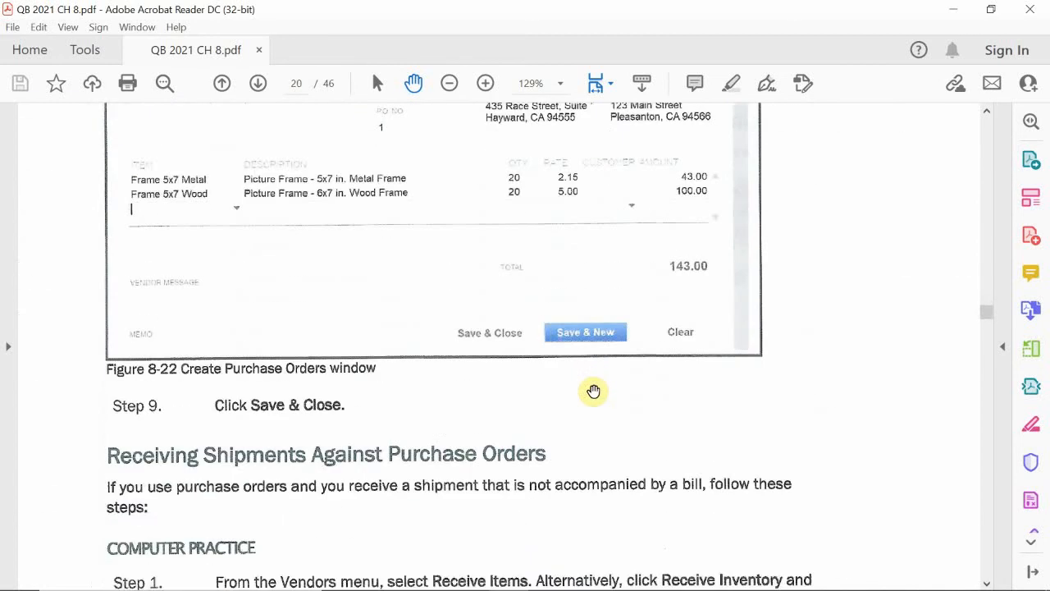
scroll(593, 391, "up", 2)
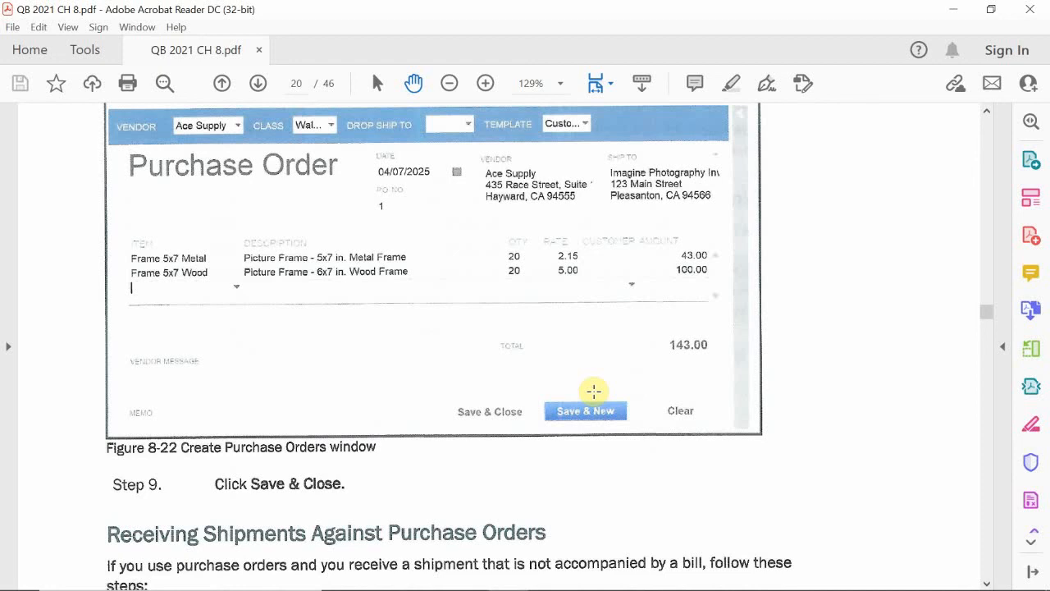
scroll(593, 391, "down", 8)
scroll(595, 392, "down", 12)
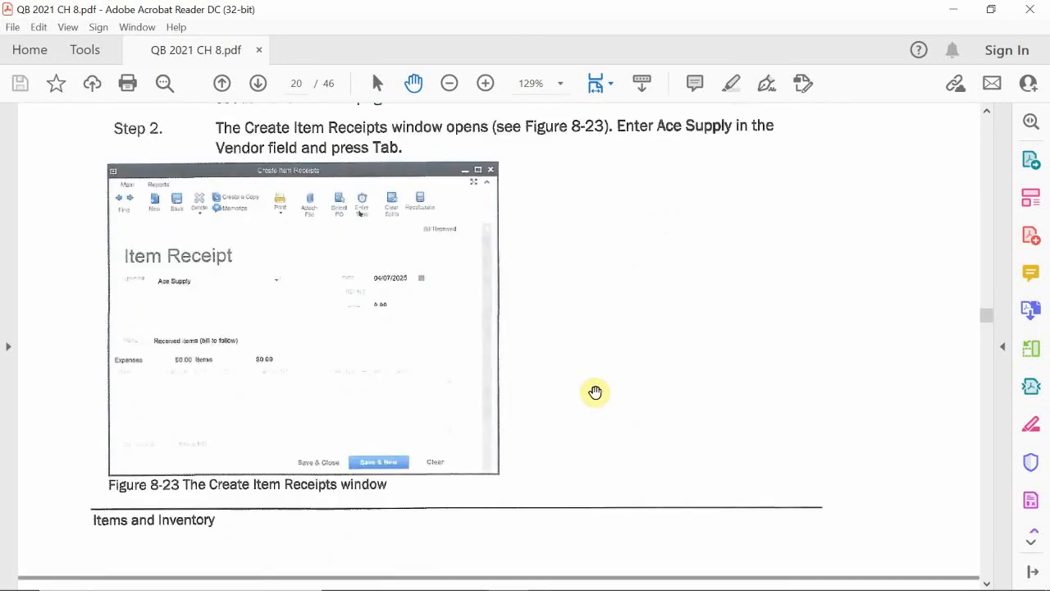
scroll(595, 392, "down", 15)
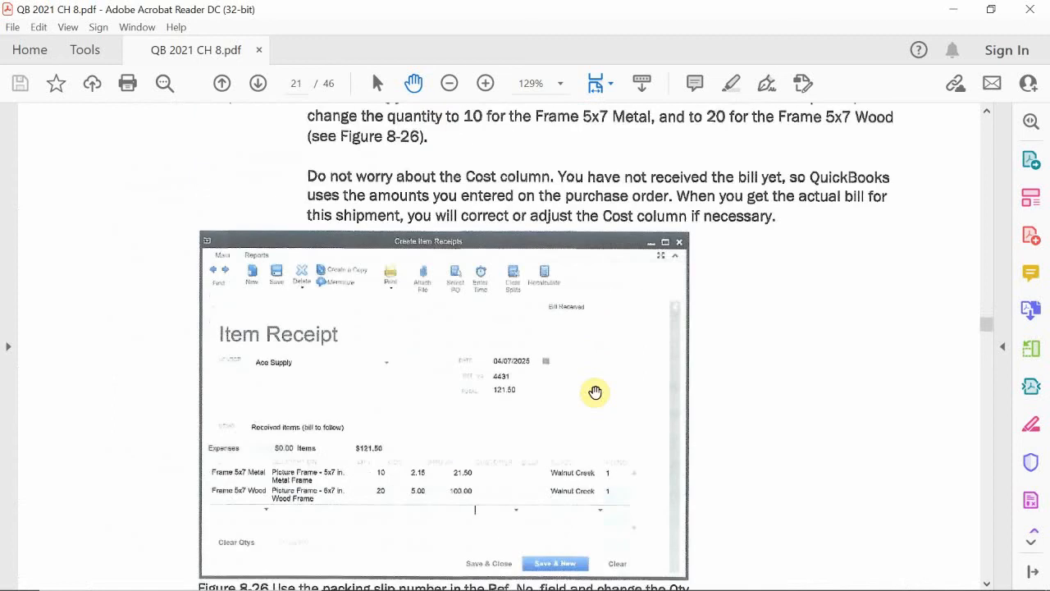
scroll(595, 392, "down", 15)
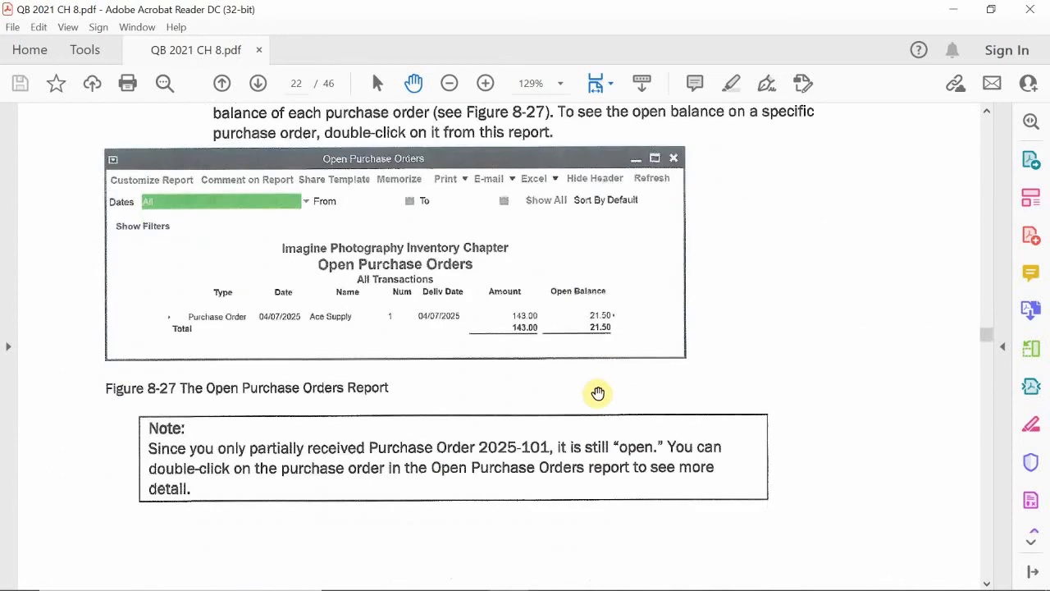
scroll(599, 395, "down", 3)
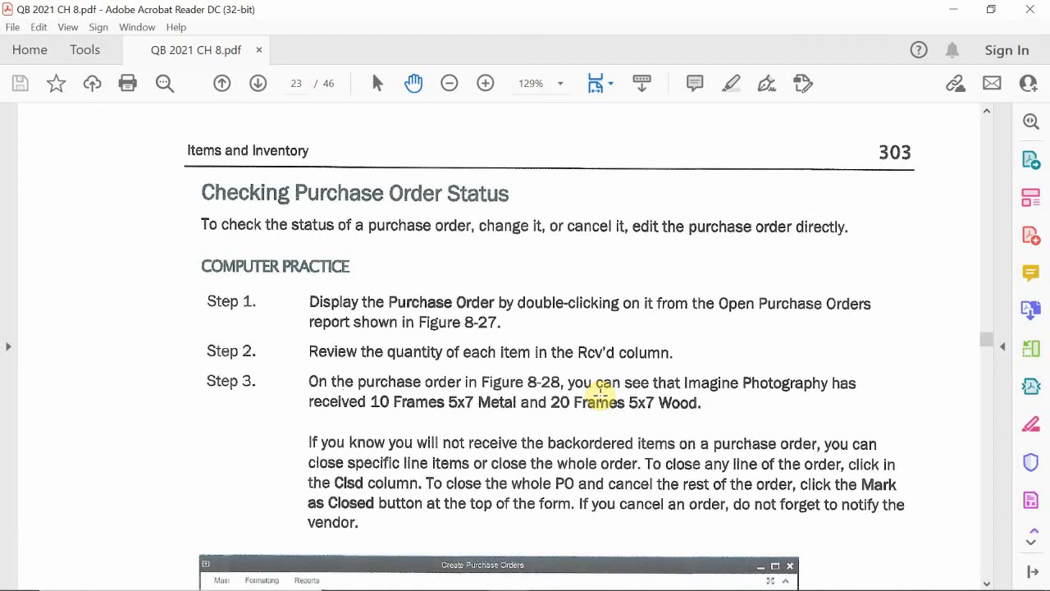
scroll(600, 394, "down", 10)
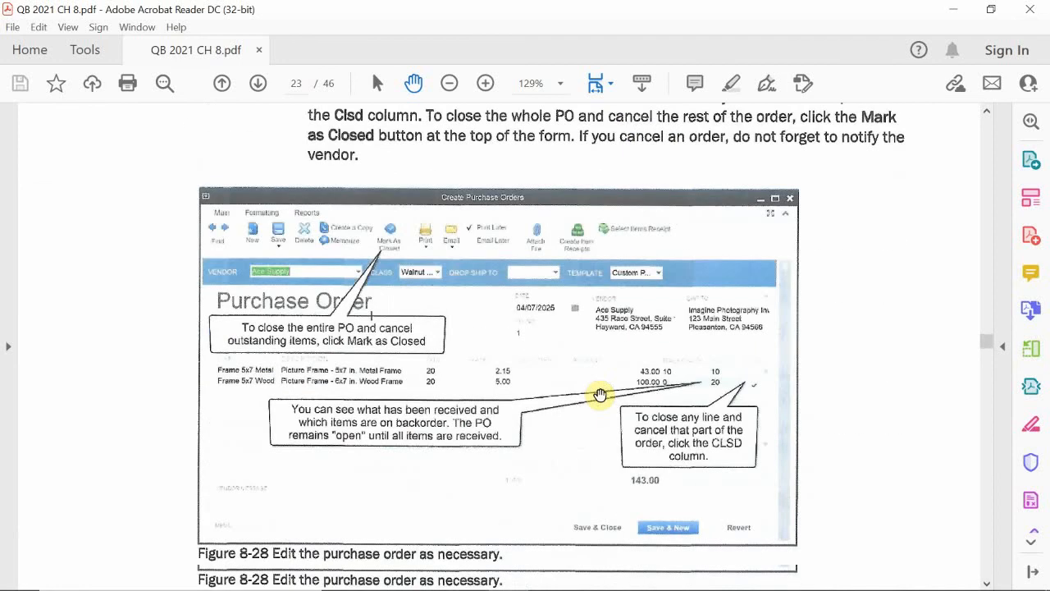
Review the chapter's instructions for entering the final shipment, including the Figure 8-29 item receipt, and for entering bills for received inventory
scroll(600, 396, "down", 10)
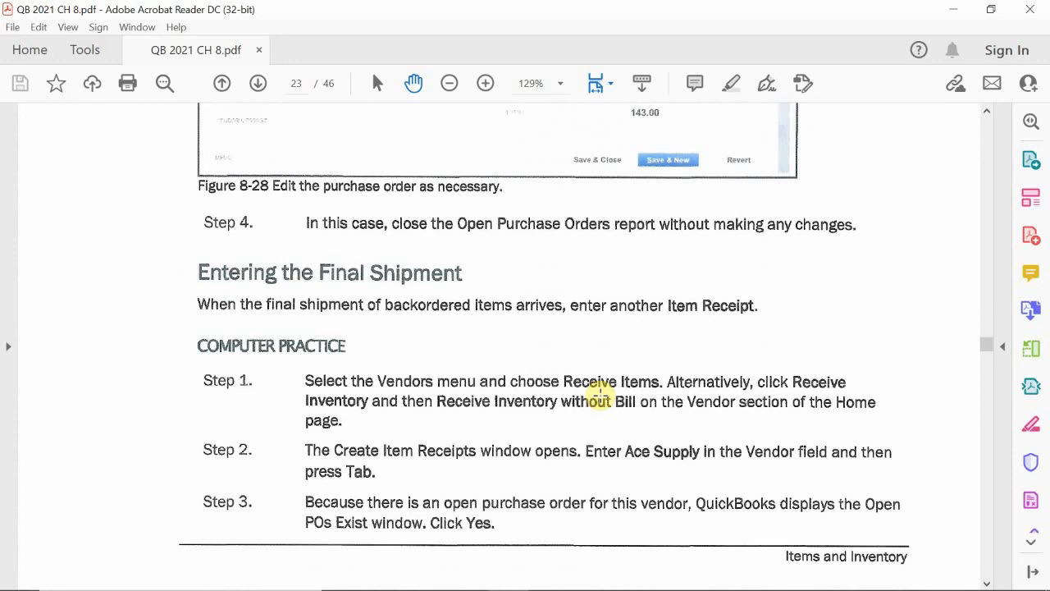
scroll(600, 395, "down", 4)
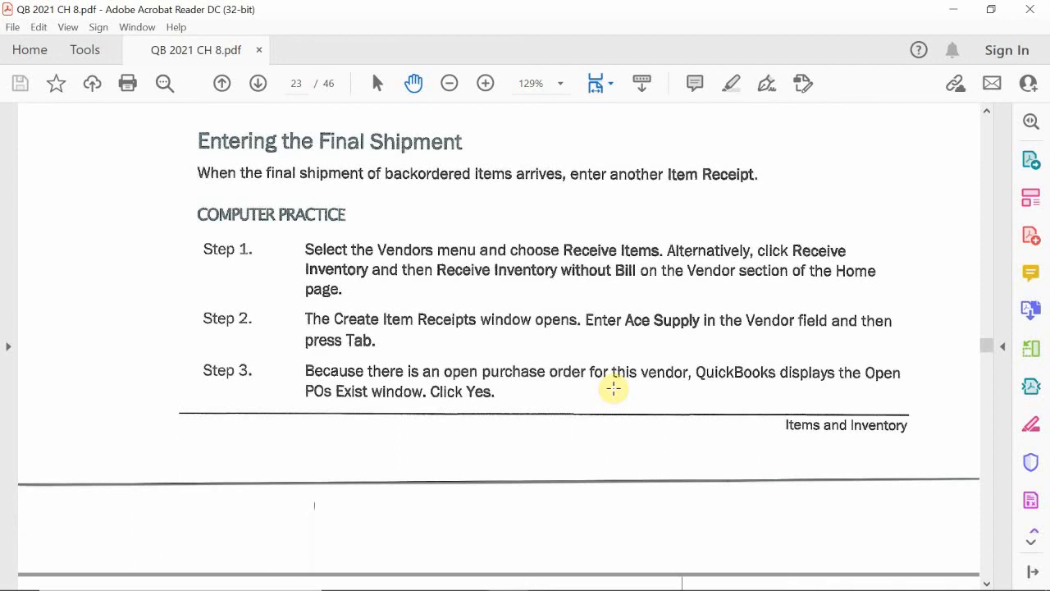
scroll(614, 389, "down", 15)
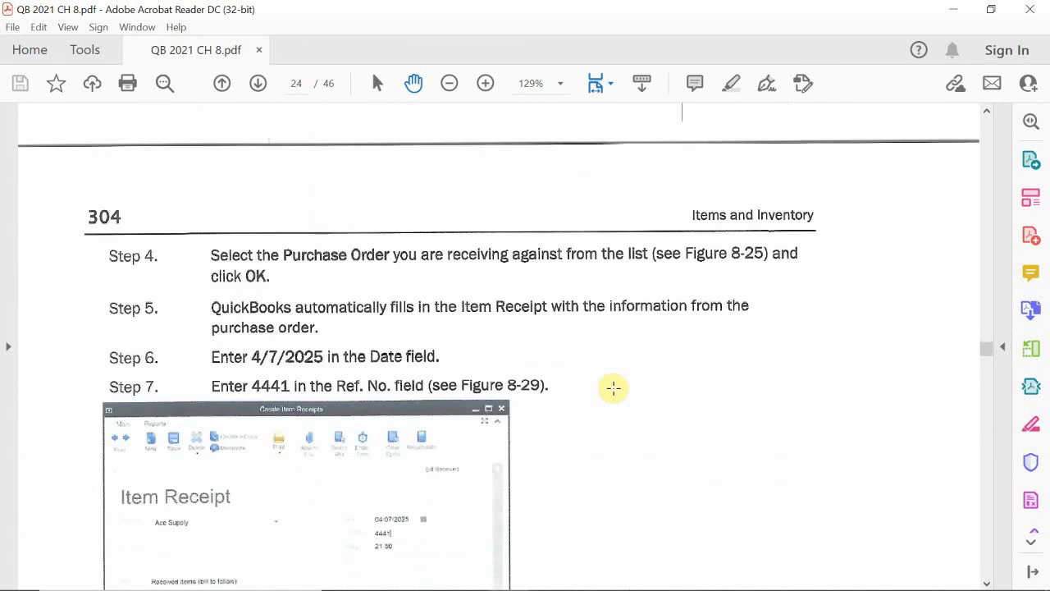
scroll(614, 389, "down", 1)
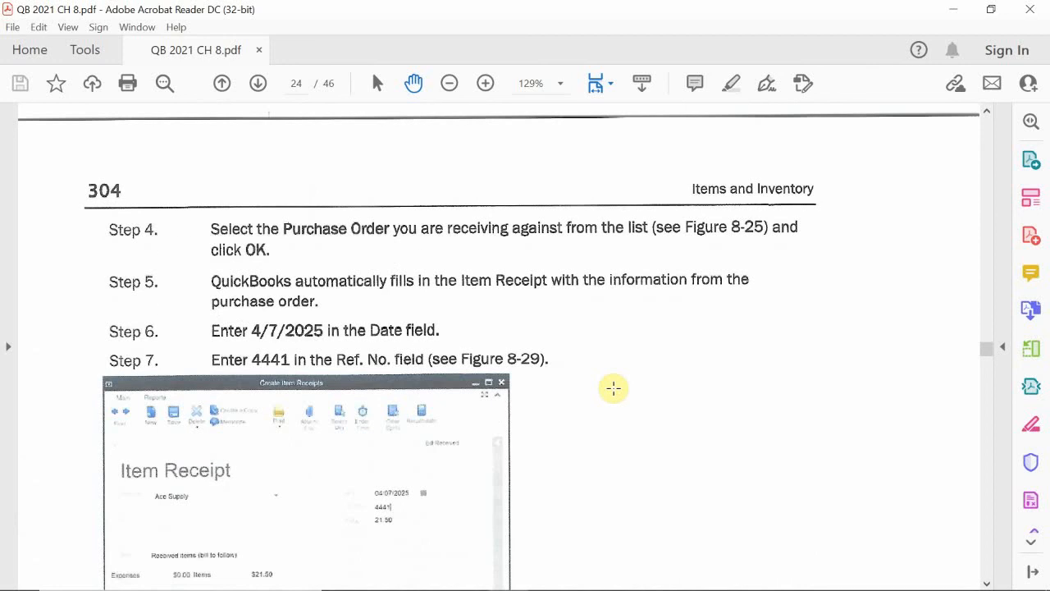
scroll(613, 389, "down", 1)
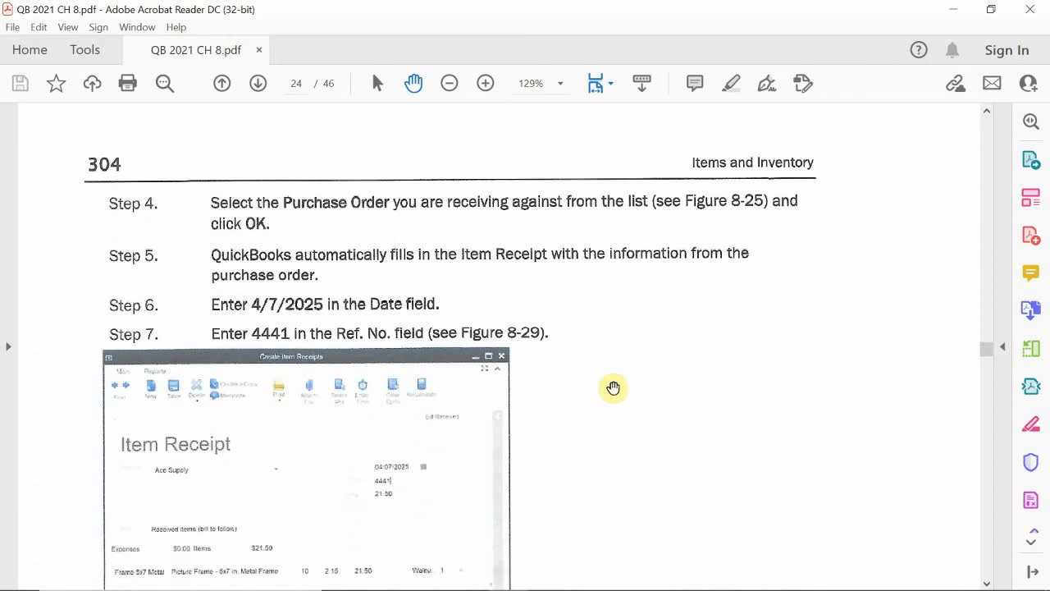
scroll(614, 389, "down", 5)
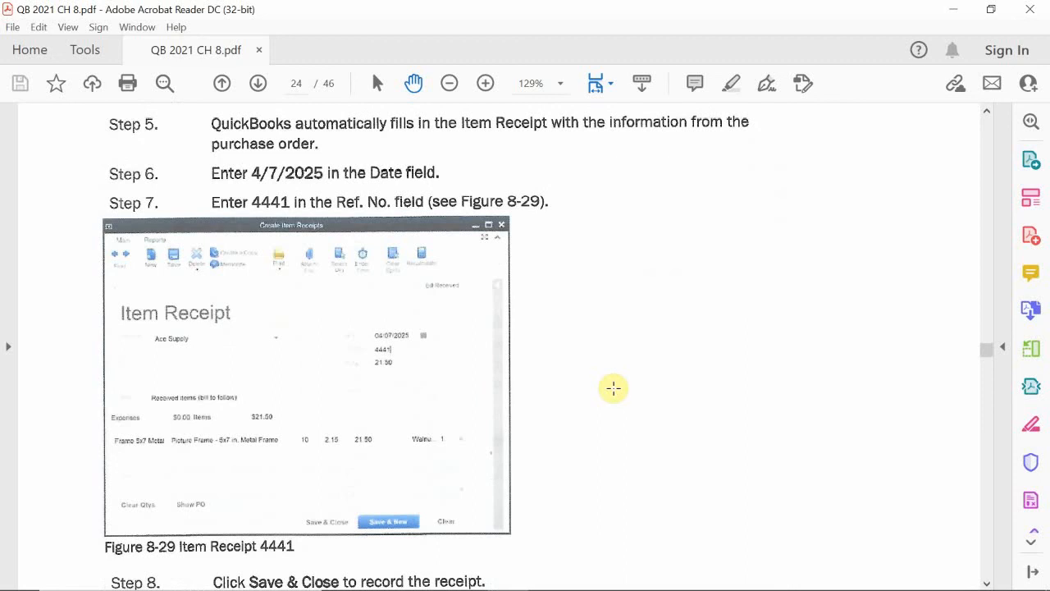
scroll(613, 389, "down", 2)
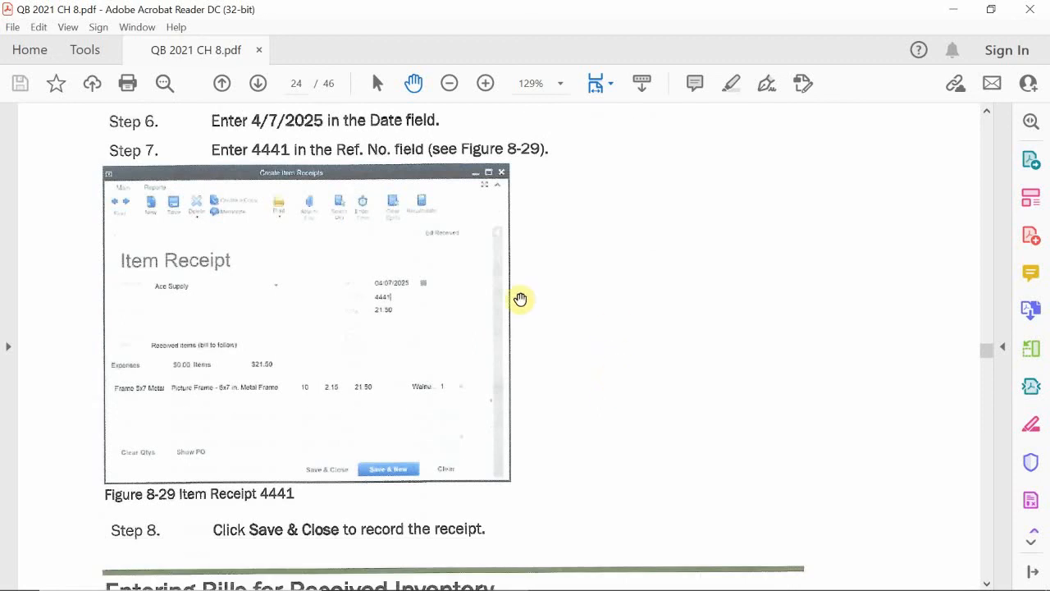
scroll(669, 309, "down", 10)
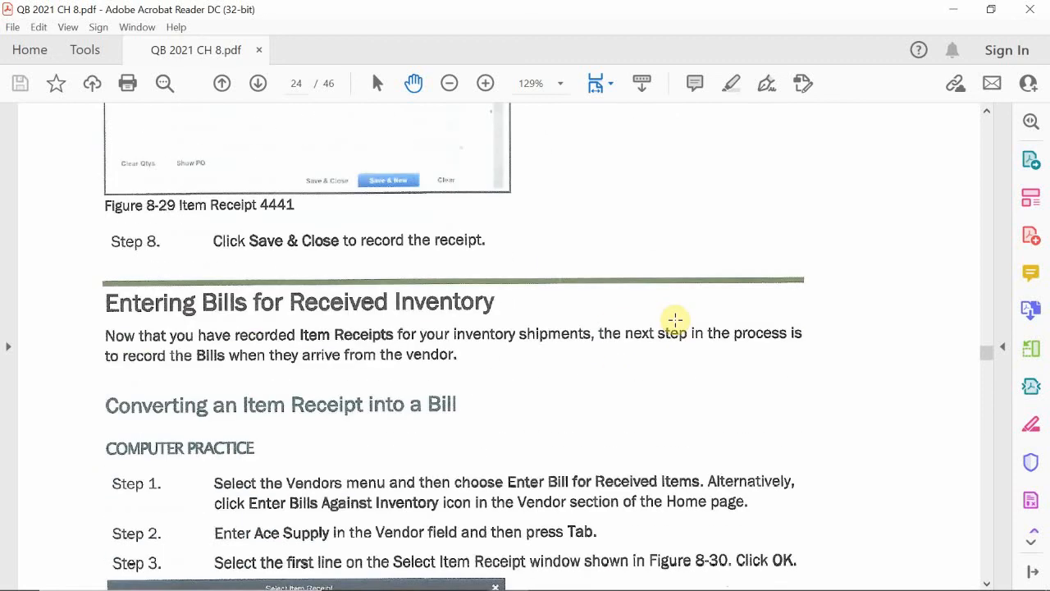
scroll(674, 318, "up", 3)
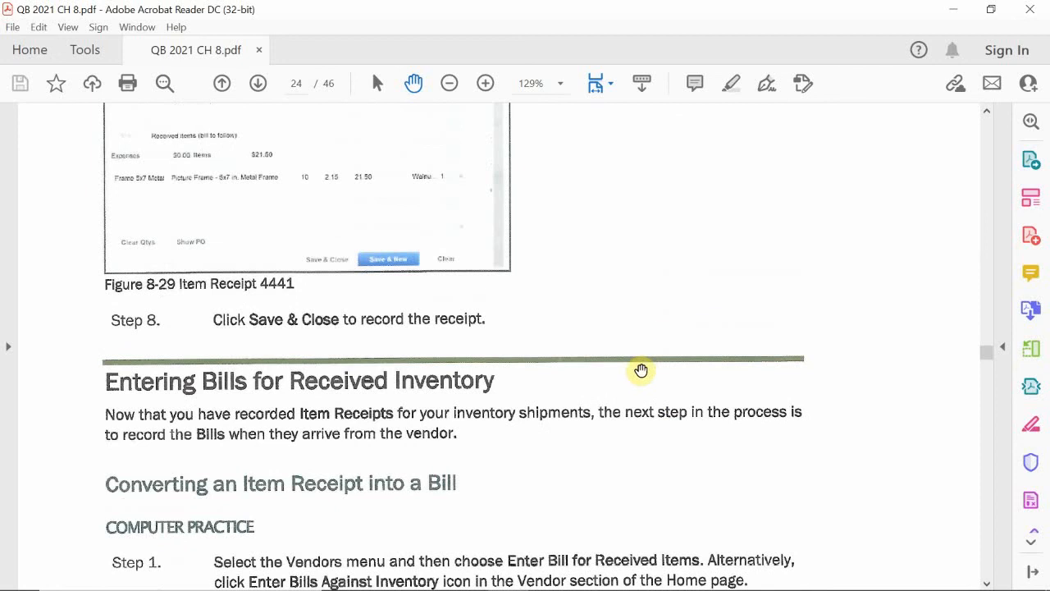
scroll(644, 369, "up", 18)
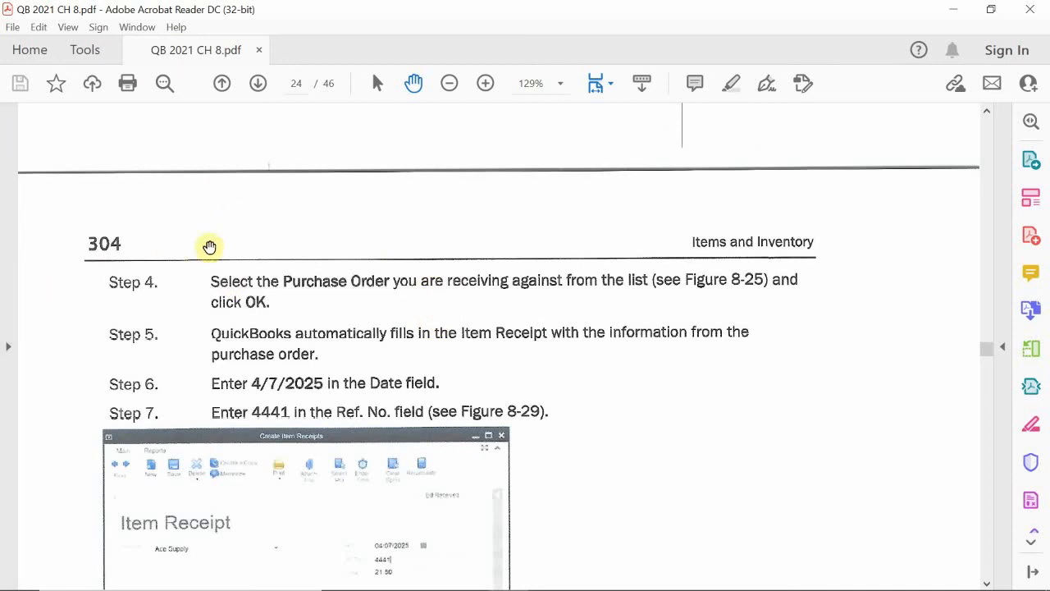
scroll(255, 382, "down", 4)
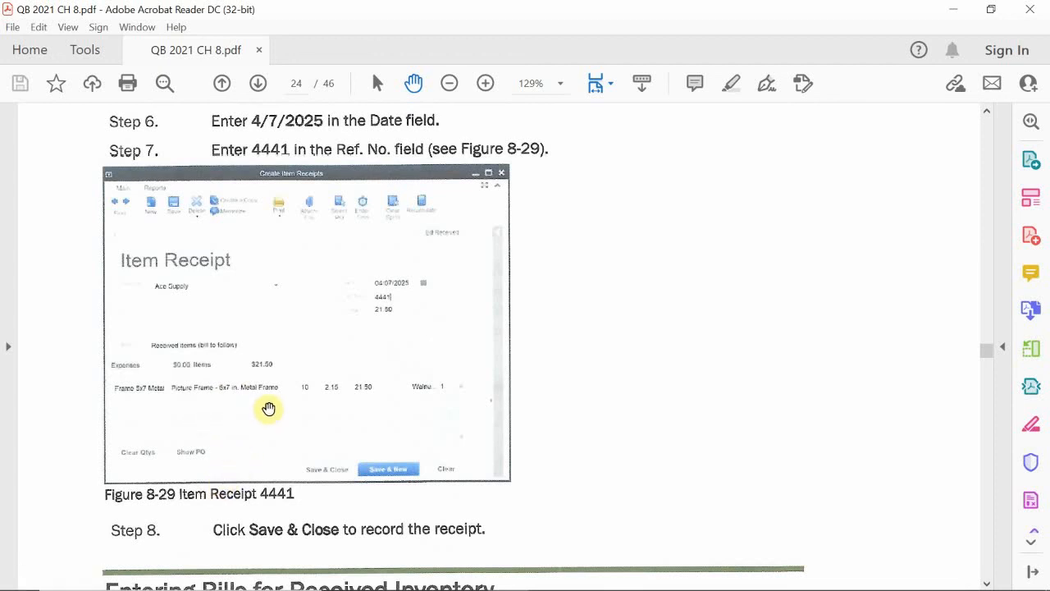
Review the chapter's instructions for converting an Item Receipt into a Bill and for handling overshipments kept or sent back to the vendor
scroll(268, 408, "down", 2)
scroll(268, 408, "down", 3)
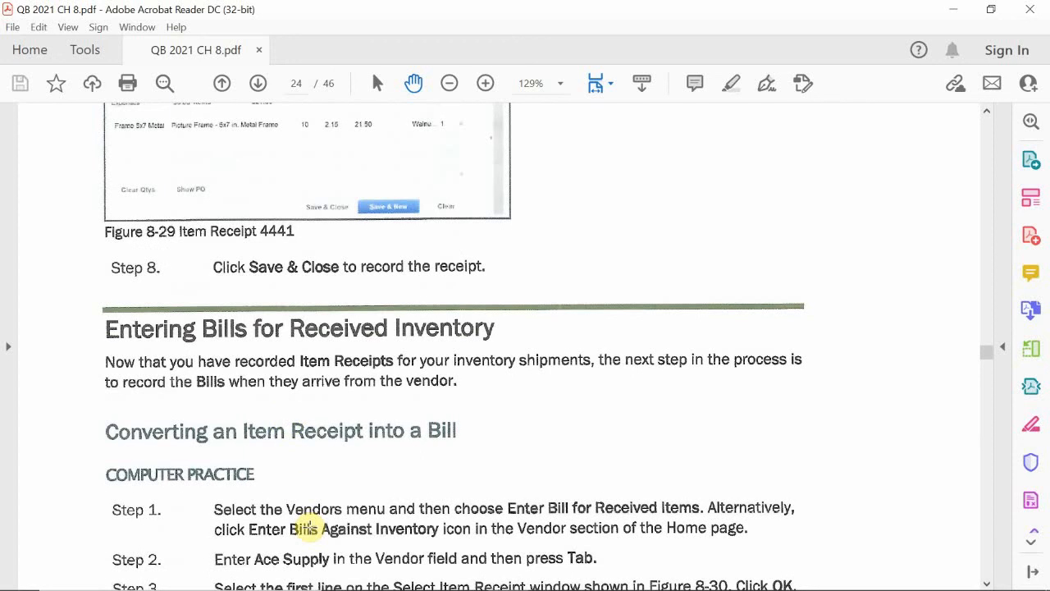
scroll(305, 521, "down", 9)
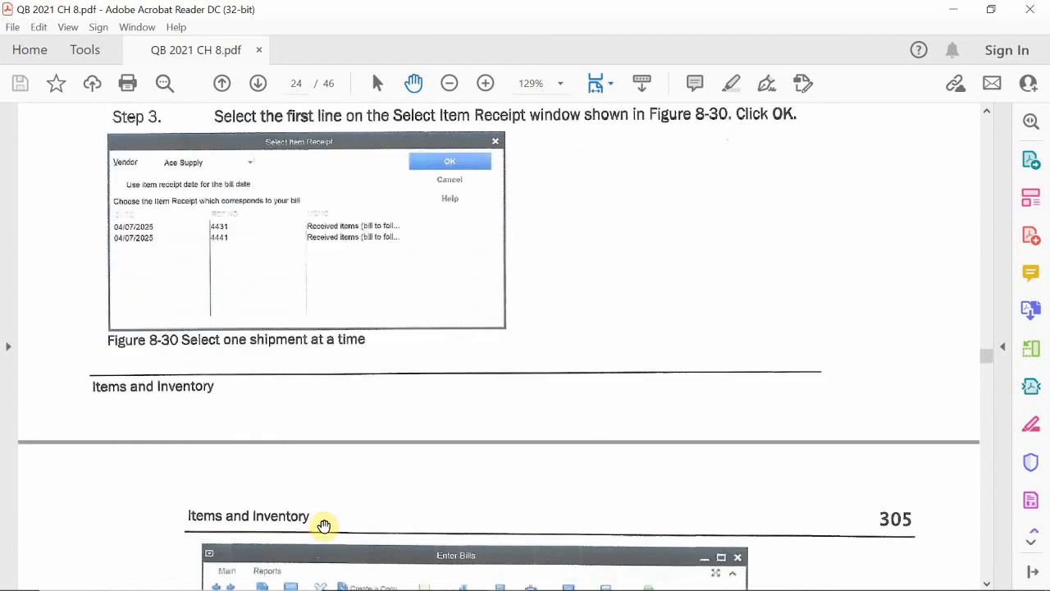
scroll(324, 525, "down", 15)
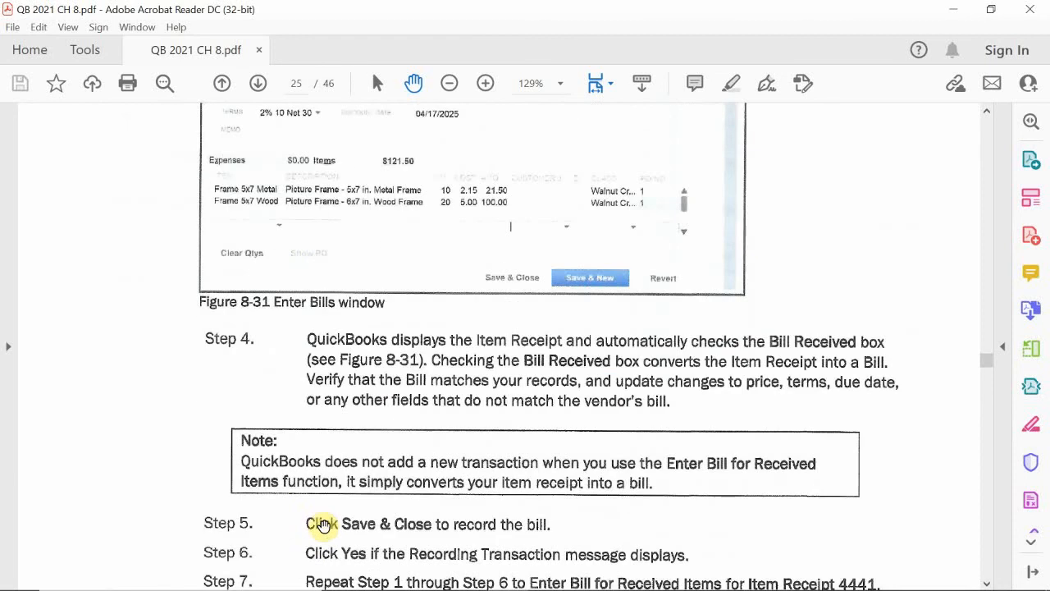
scroll(324, 525, "down", 17)
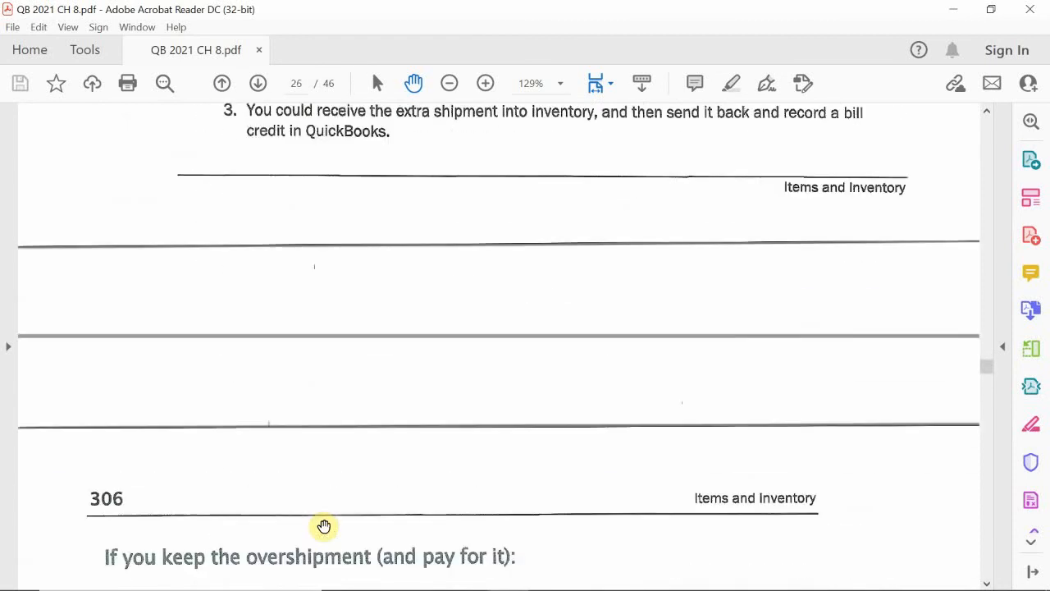
scroll(324, 525, "down", 13)
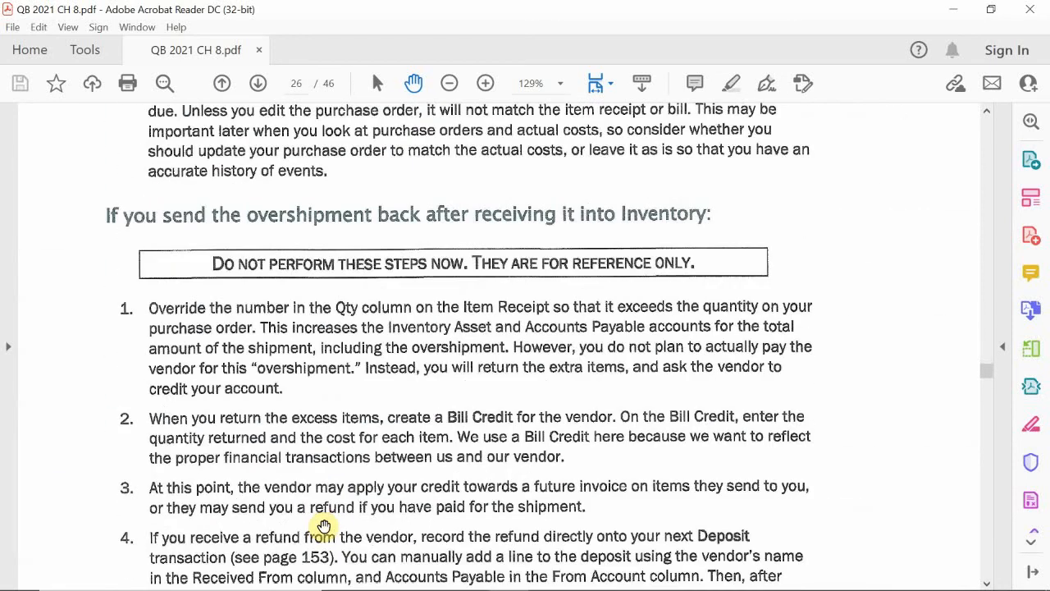
scroll(324, 525, "down", 6)
scroll(324, 525, "up", 6)
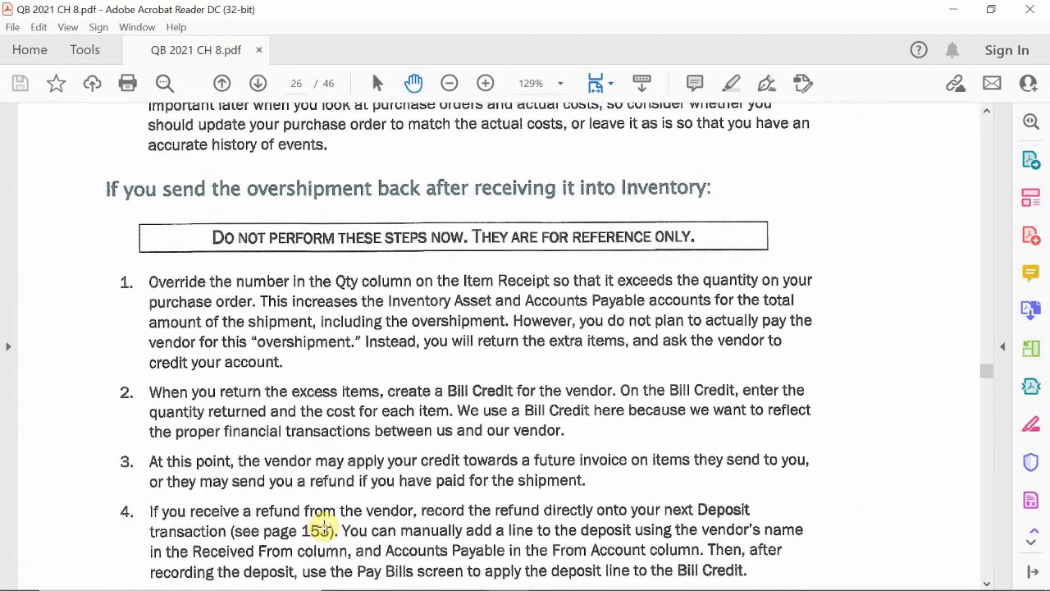
Review the Handling Vendor Overcharges section with Figure 8-32, and the opening instructions for adjusting the quantity of inventory on hand
scroll(324, 525, "down", 6)
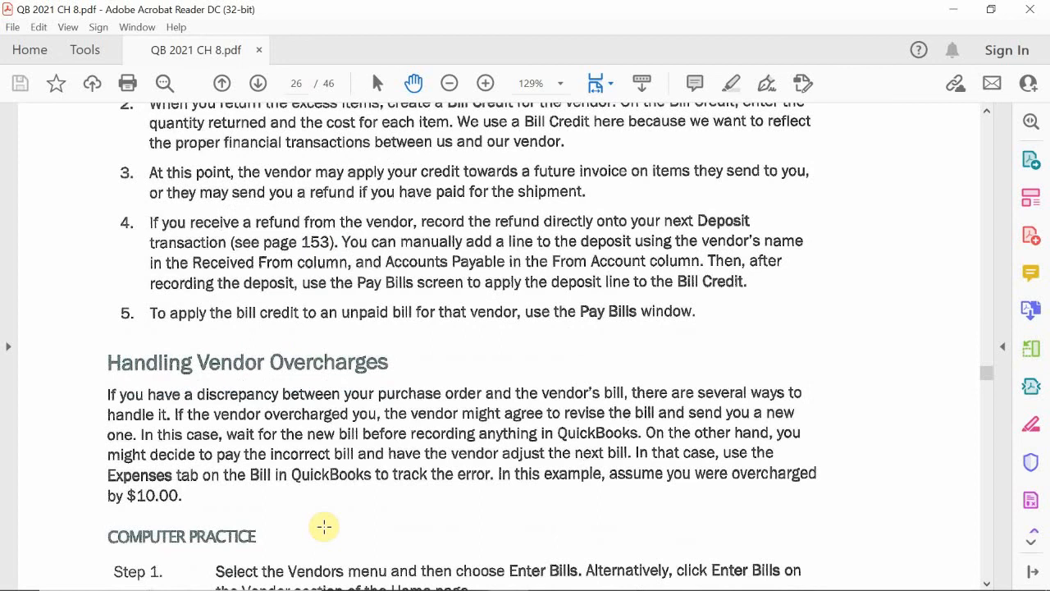
scroll(324, 525, "down", 7)
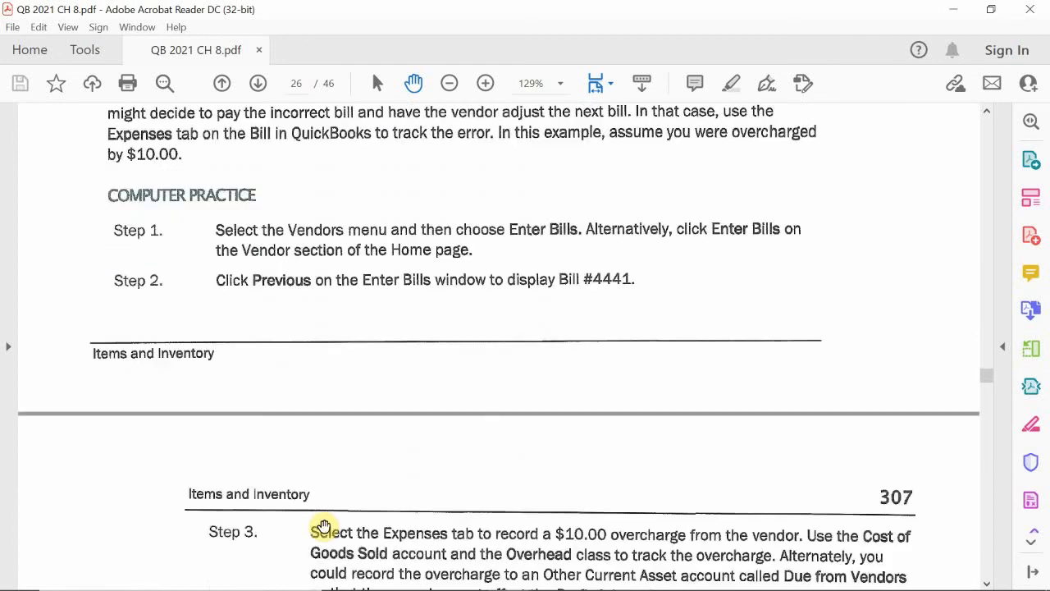
scroll(324, 525, "down", 4)
scroll(324, 525, "down", 4)
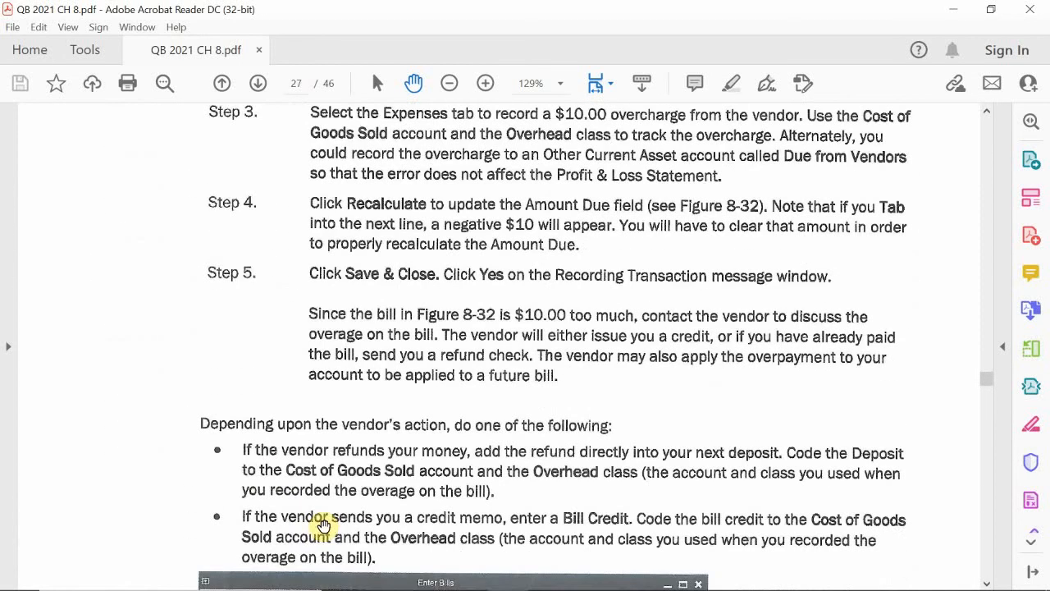
scroll(324, 526, "down", 7)
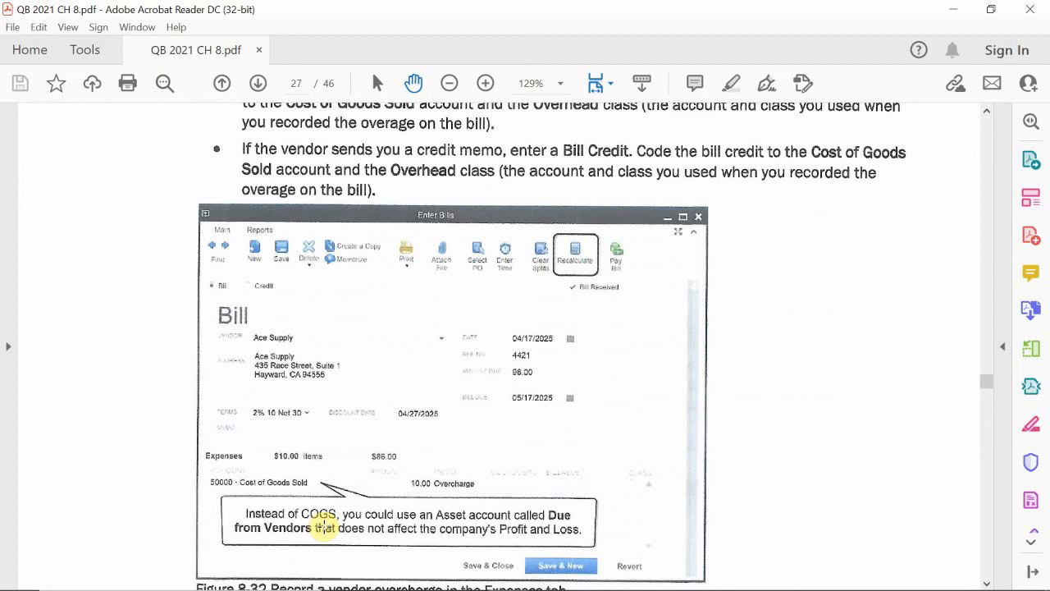
scroll(324, 525, "down", 5)
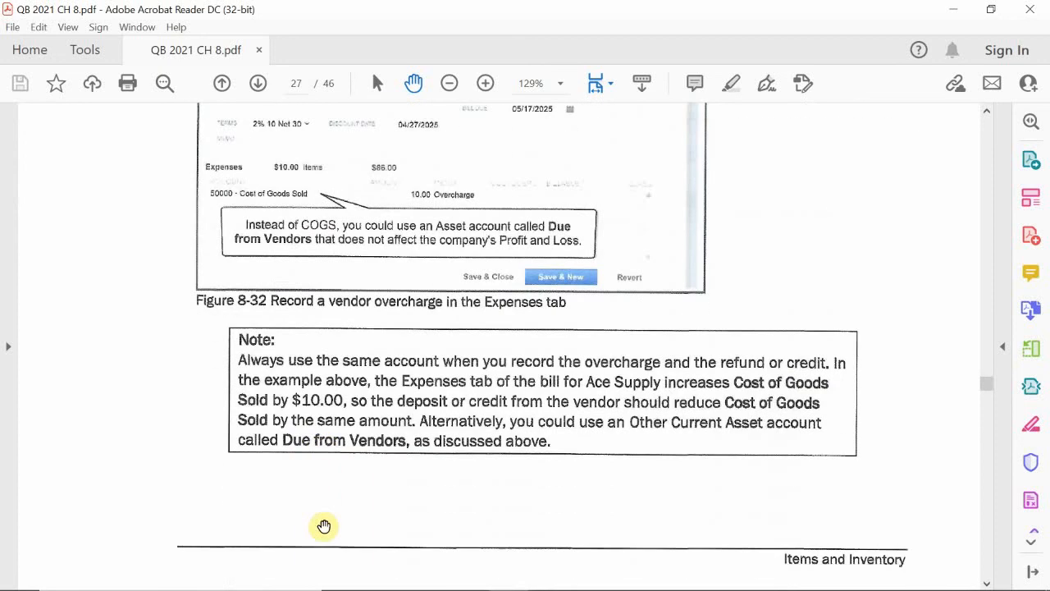
scroll(324, 525, "up", 2)
scroll(325, 525, "up", 1)
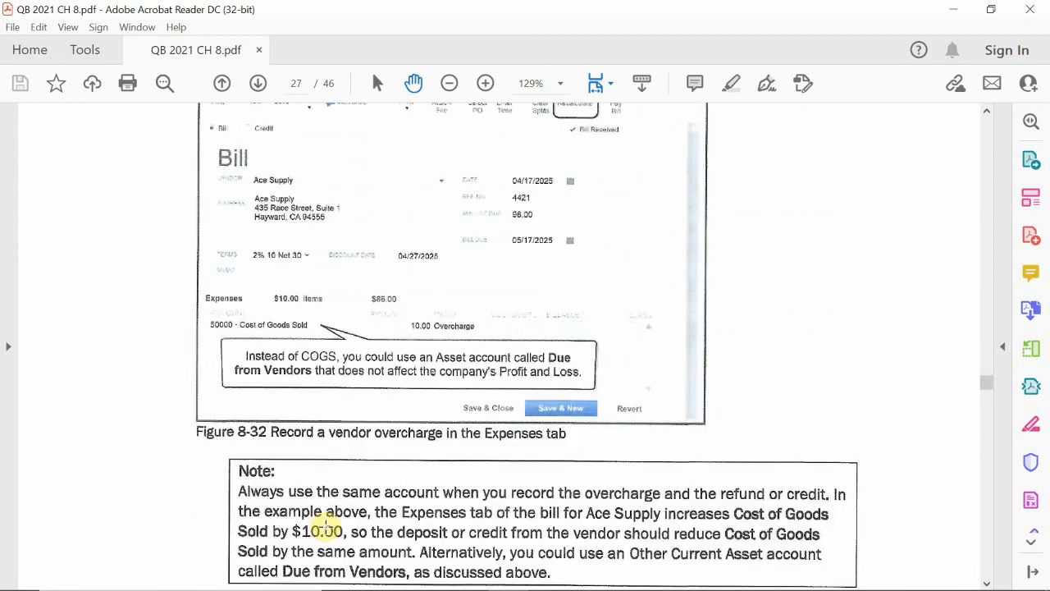
scroll(325, 525, "down", 12)
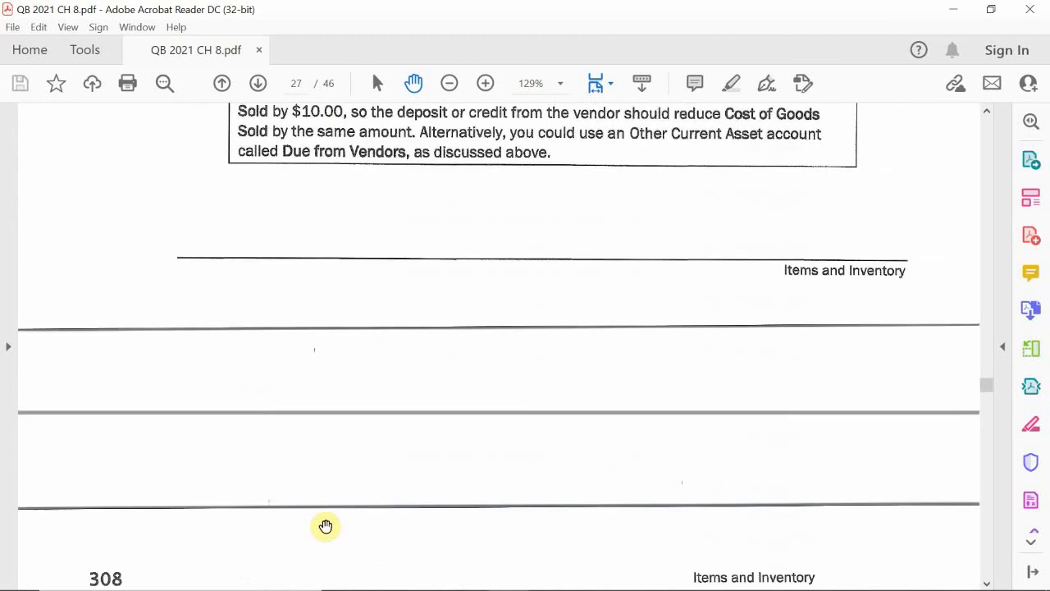
scroll(326, 526, "down", 1)
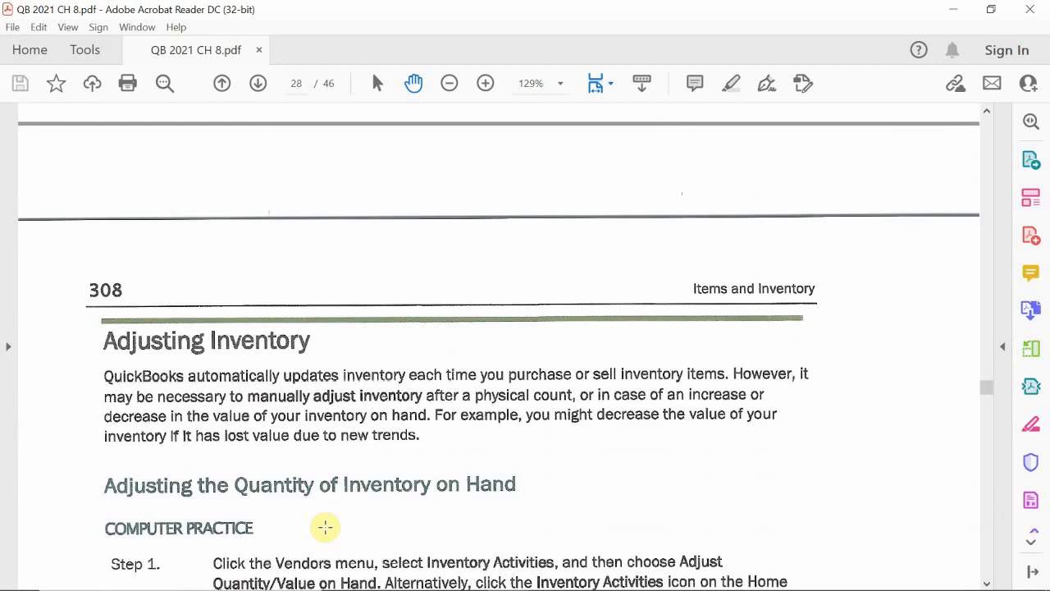
scroll(325, 527, "down", 4)
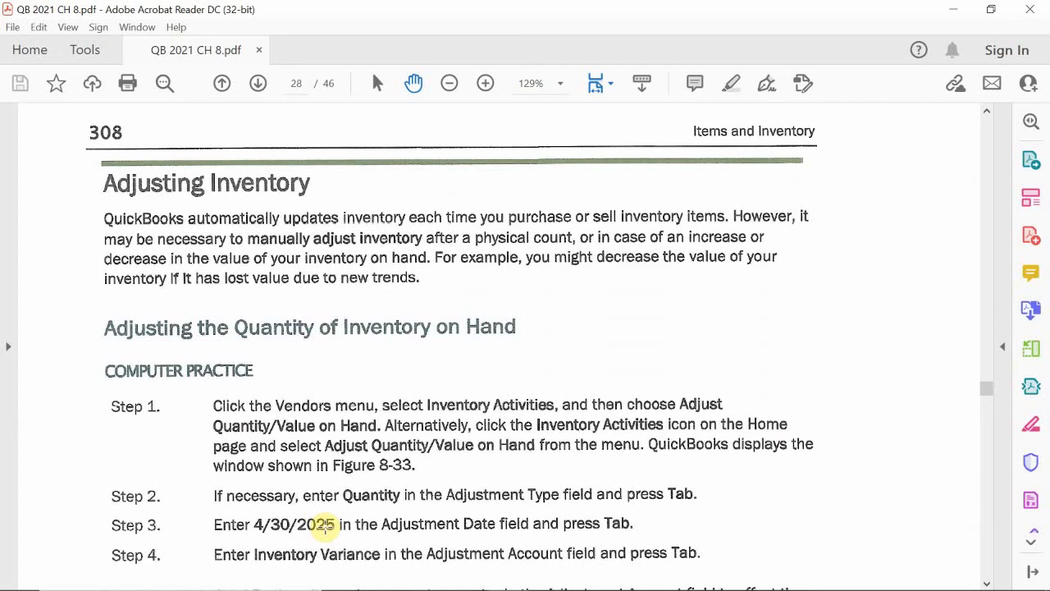
left_click(853, 575)
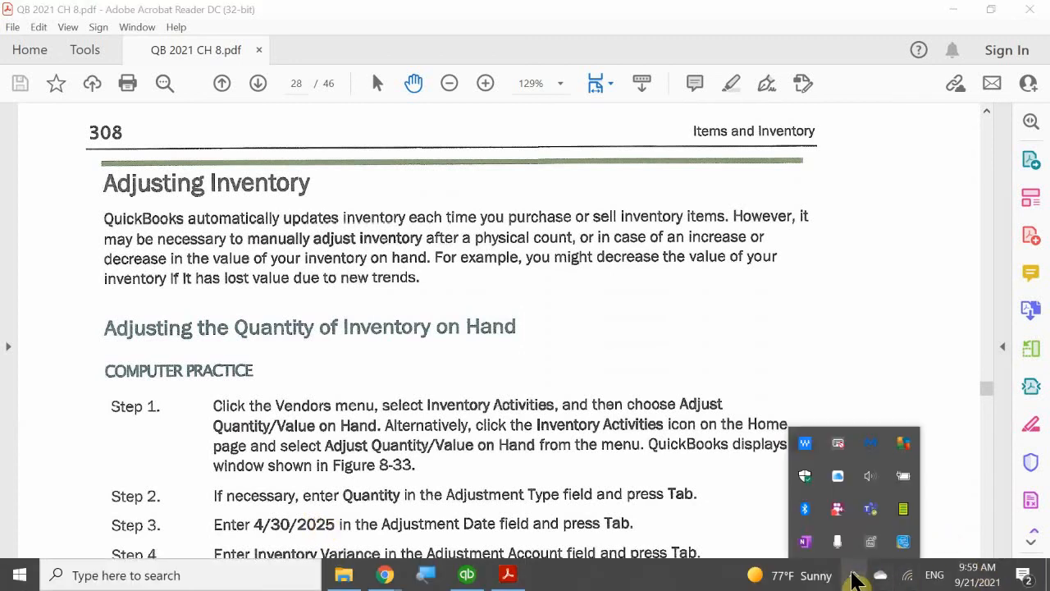
right_click(836, 511)
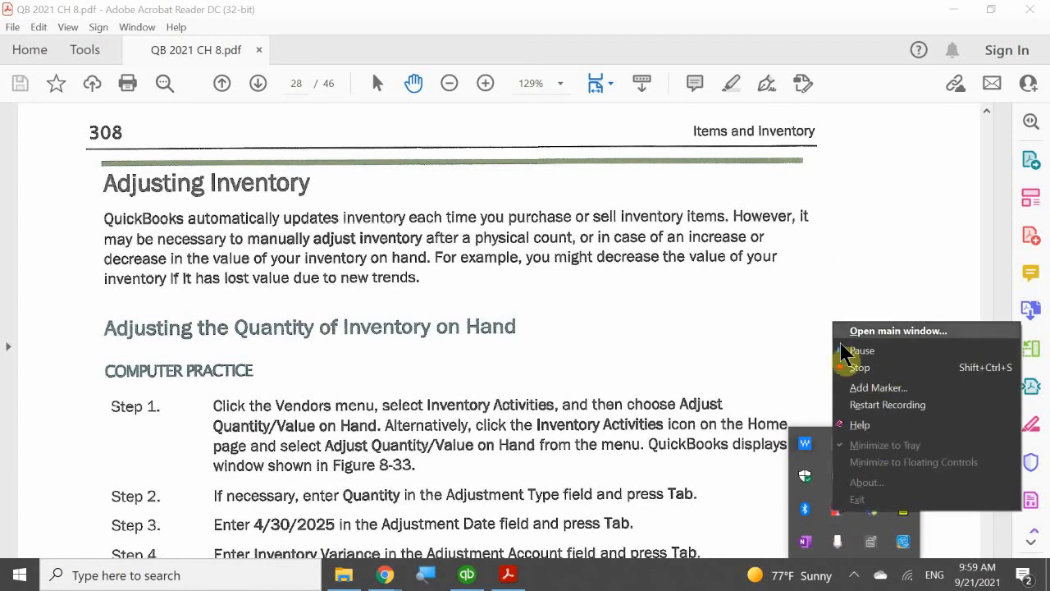